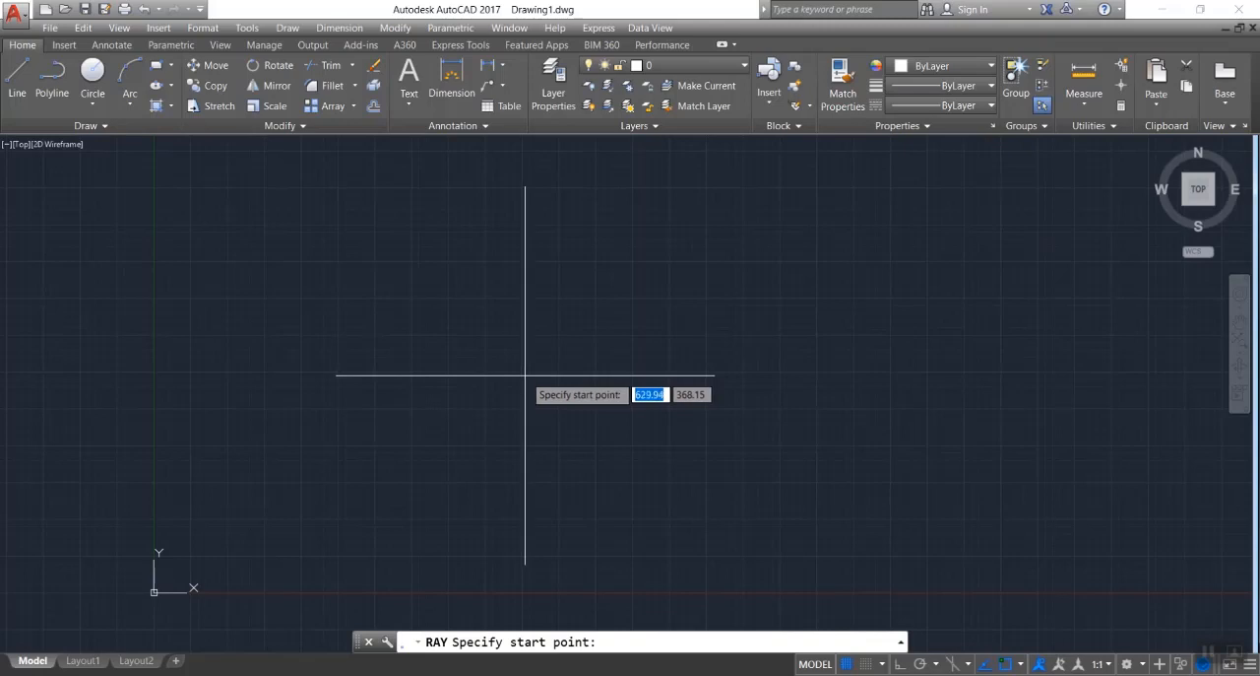
Draw a starburst of rays in all directions from a common start point at about 630, 368.
click(525, 374)
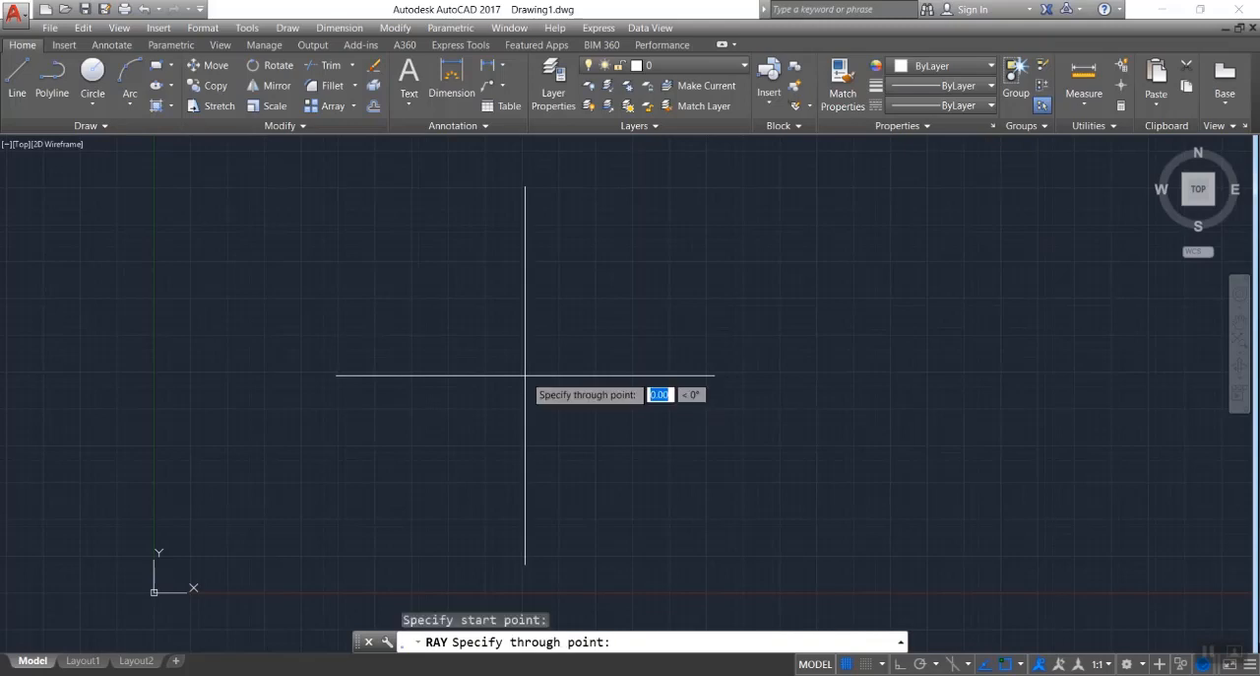
click(641, 290)
click(686, 355)
click(689, 425)
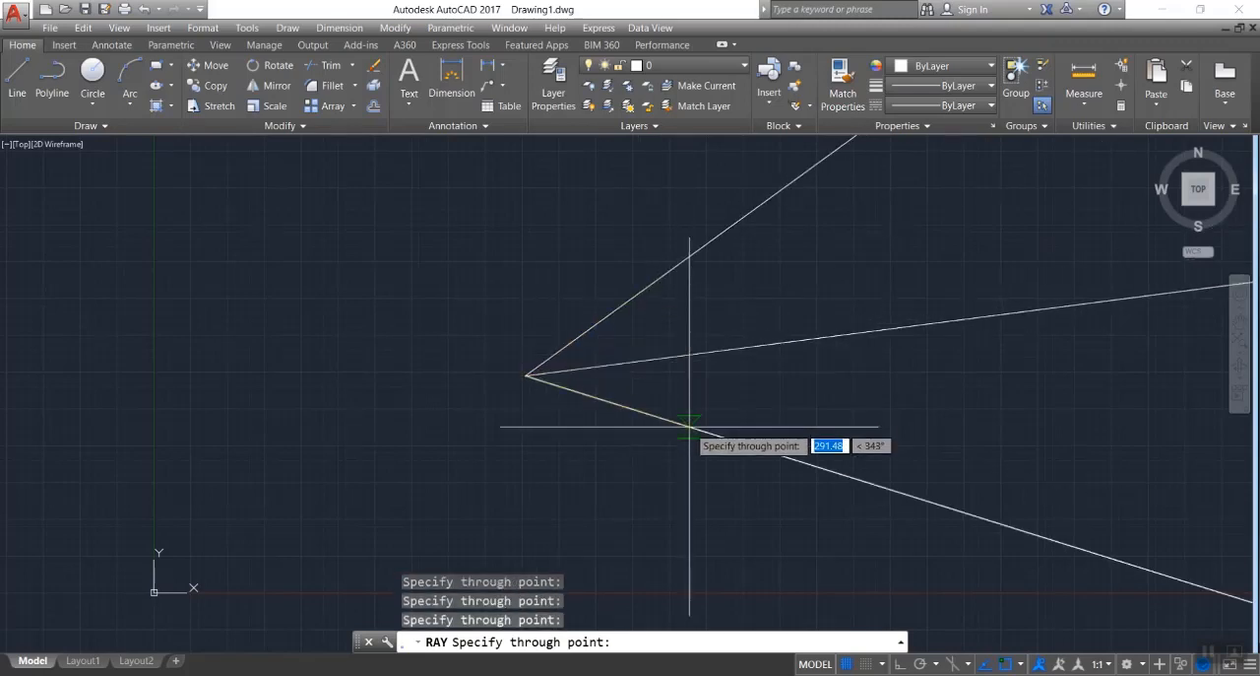
click(579, 495)
click(446, 483)
click(335, 437)
click(350, 357)
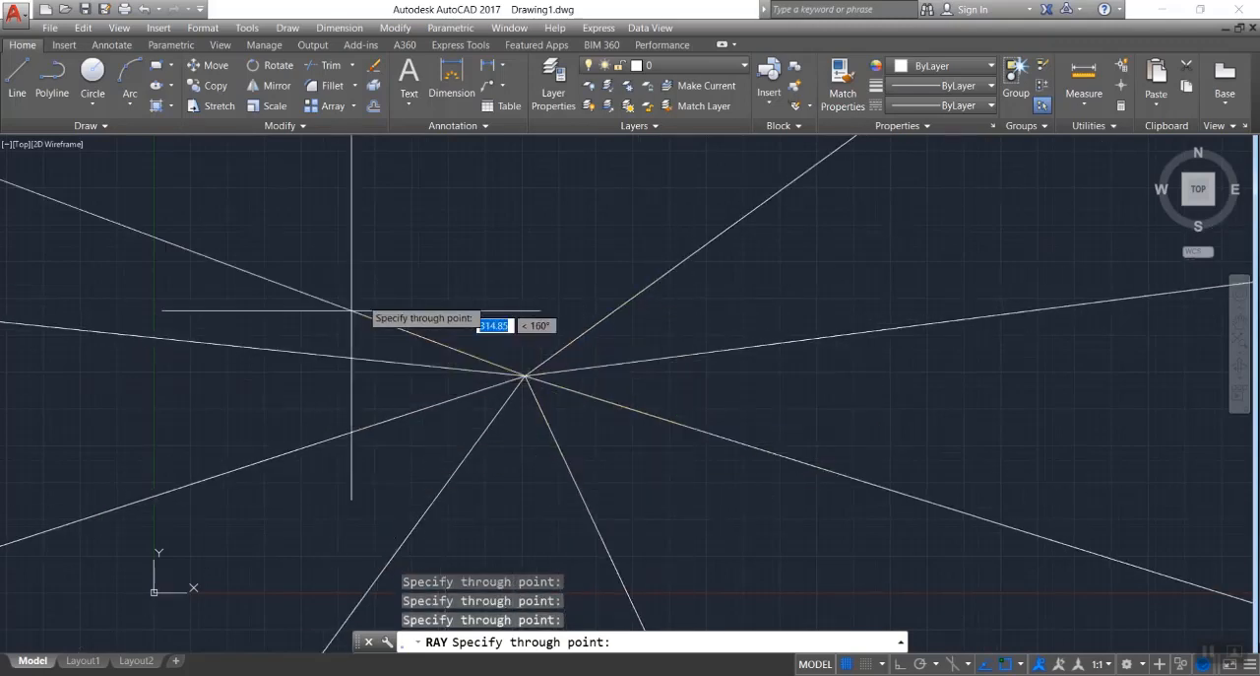
click(411, 258)
click(507, 237)
click(547, 236)
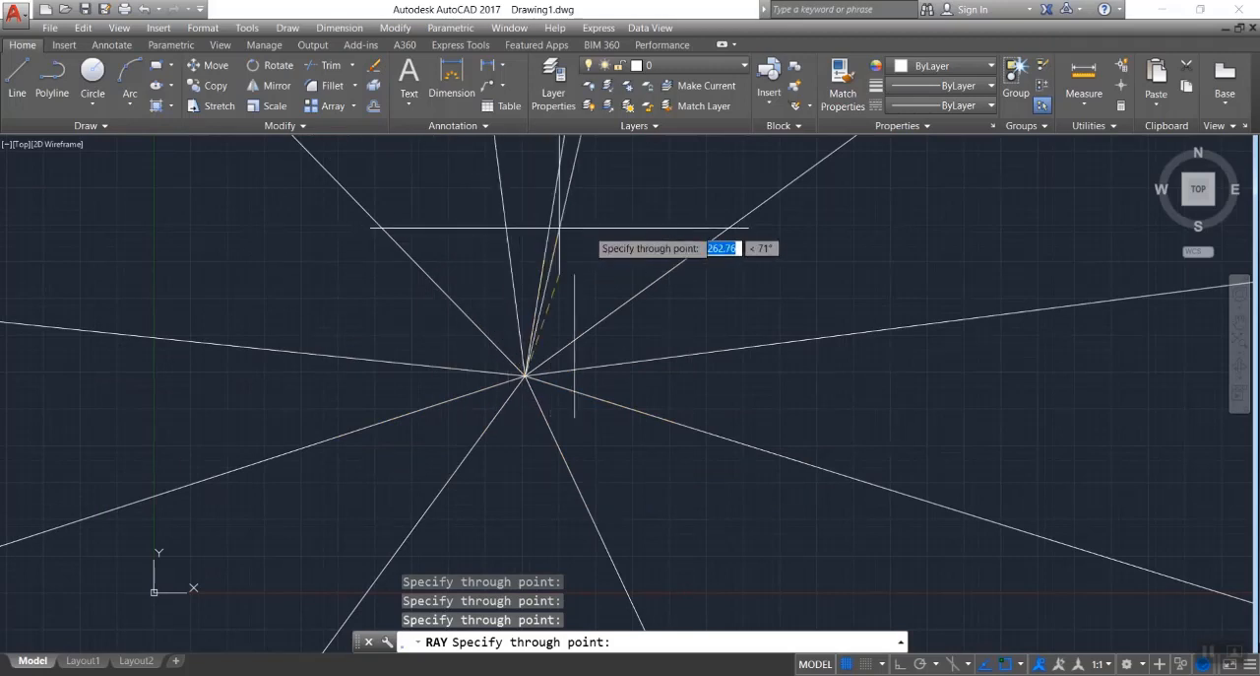
click(611, 236)
click(658, 236)
click(740, 285)
click(771, 372)
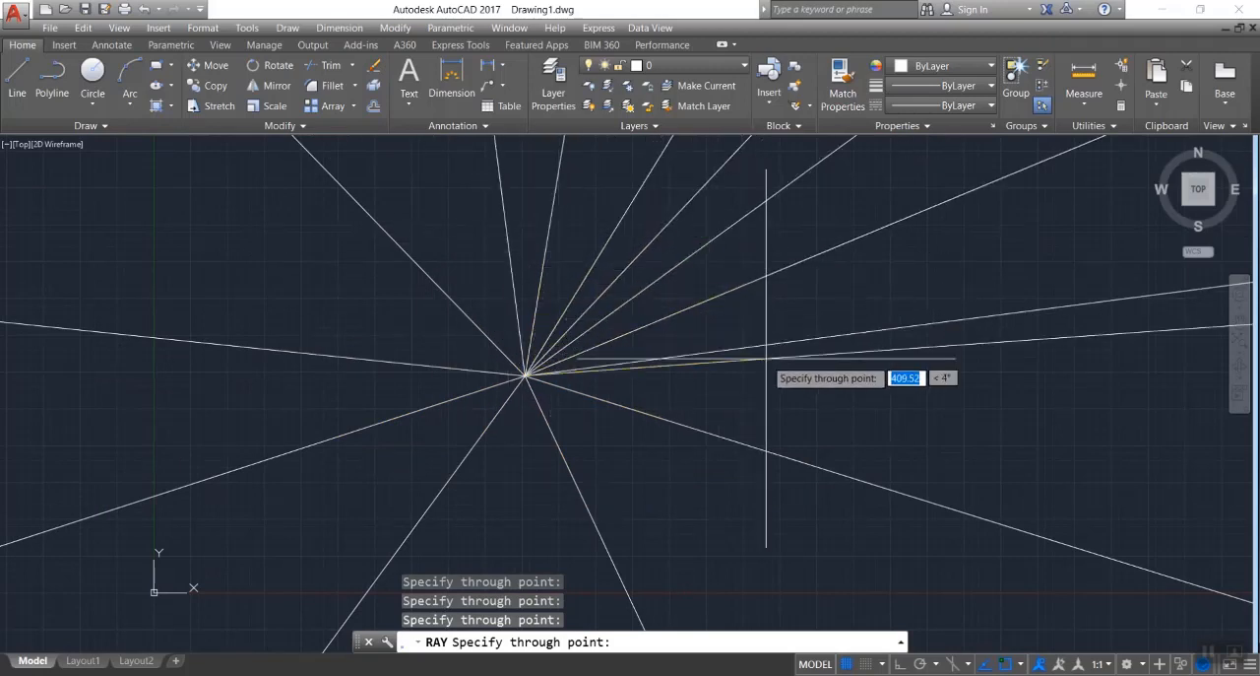
click(708, 494)
click(537, 526)
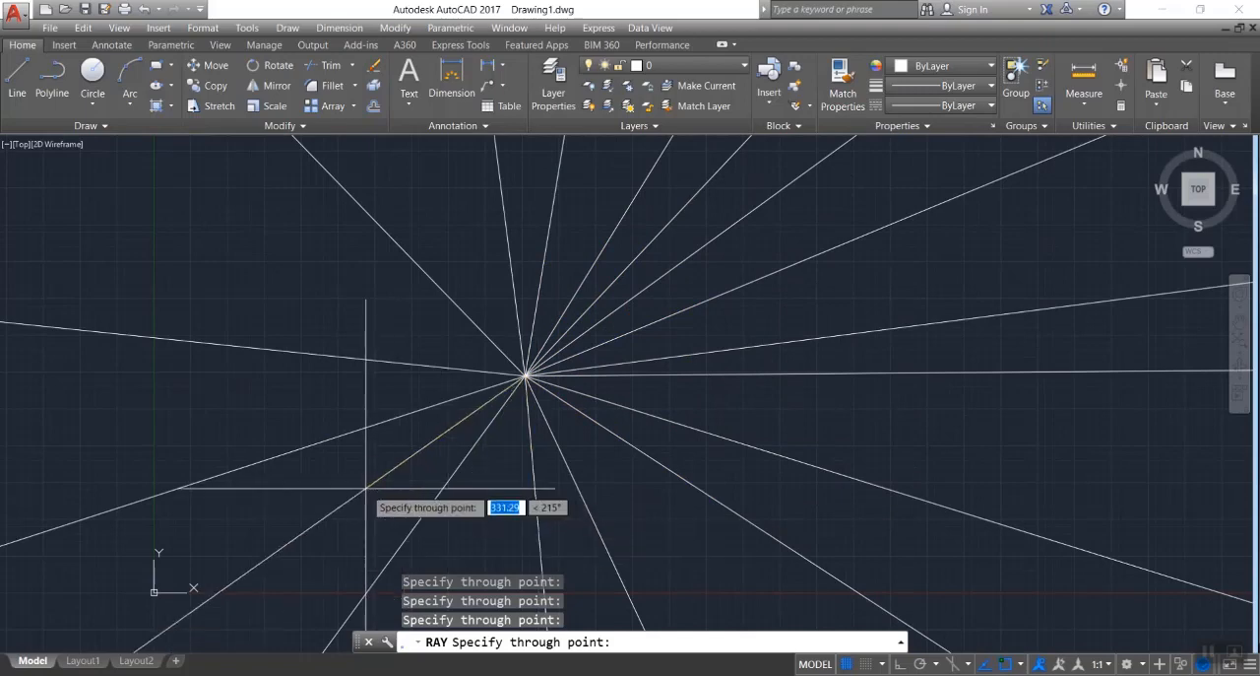
click(366, 489)
click(320, 391)
click(325, 300)
key(Escape)
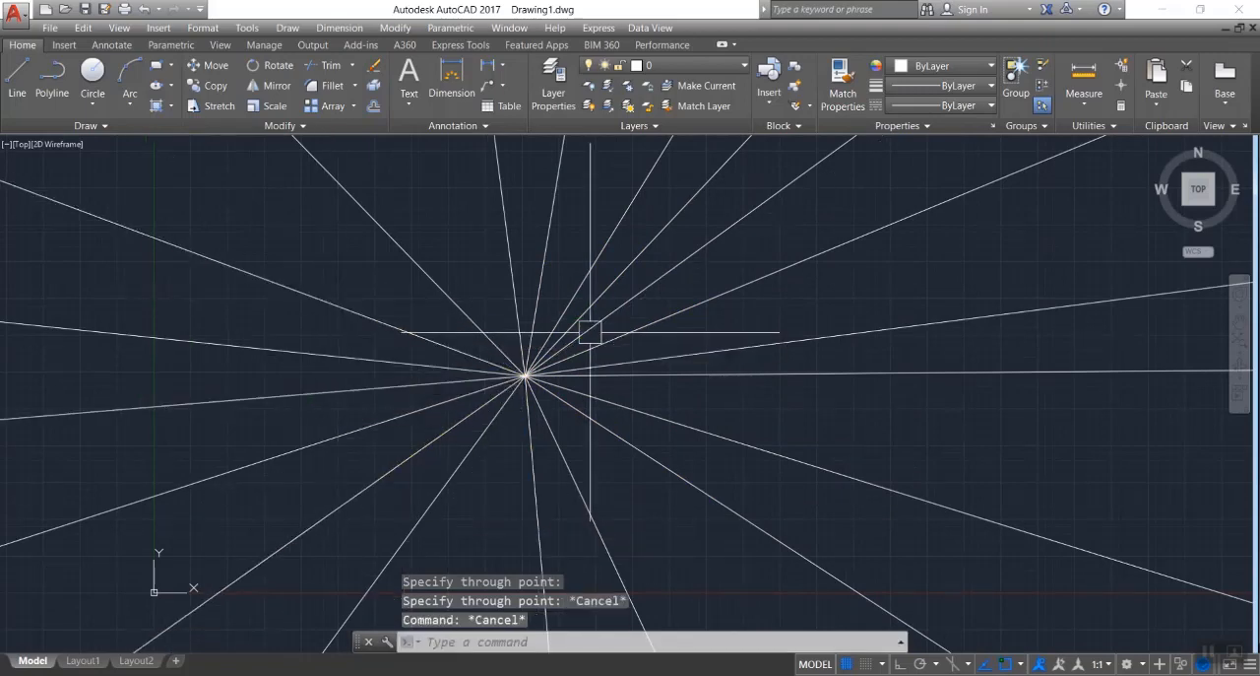
Examine how far the rays extend outward from their common start point in every direction.
scroll(583, 356, down, 2)
scroll(765, 378, down, 10)
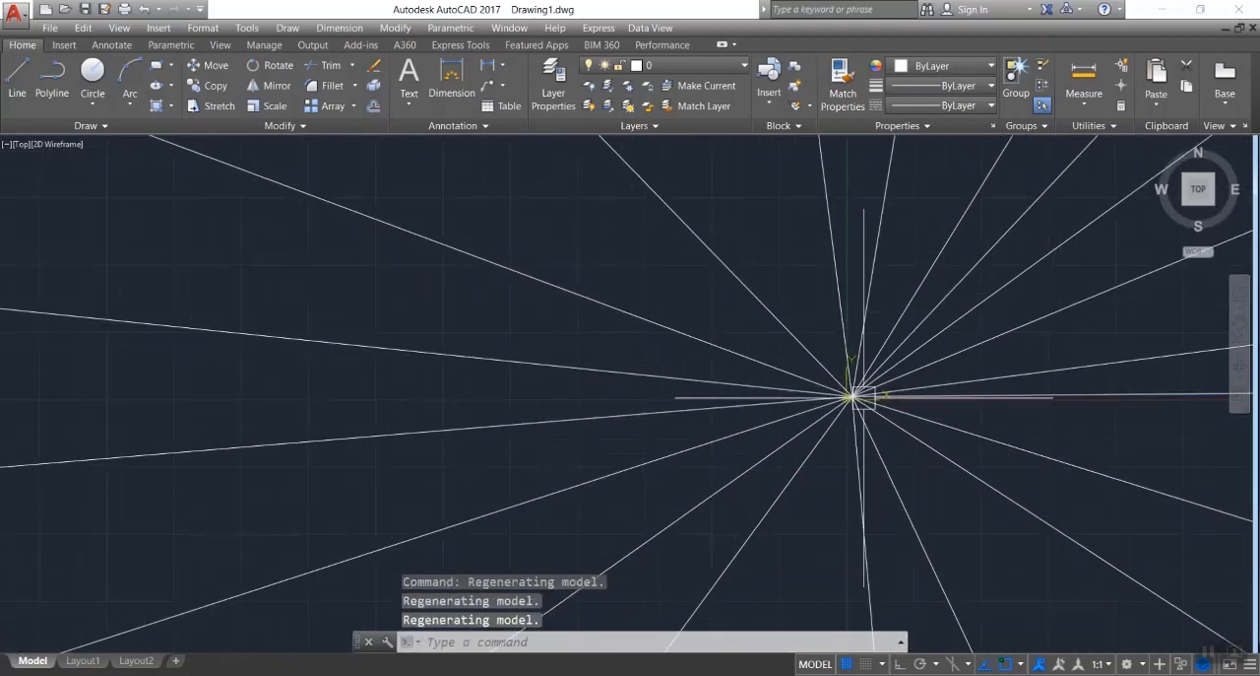
scroll(203, 399, down, 5)
scroll(297, 397, up, 12)
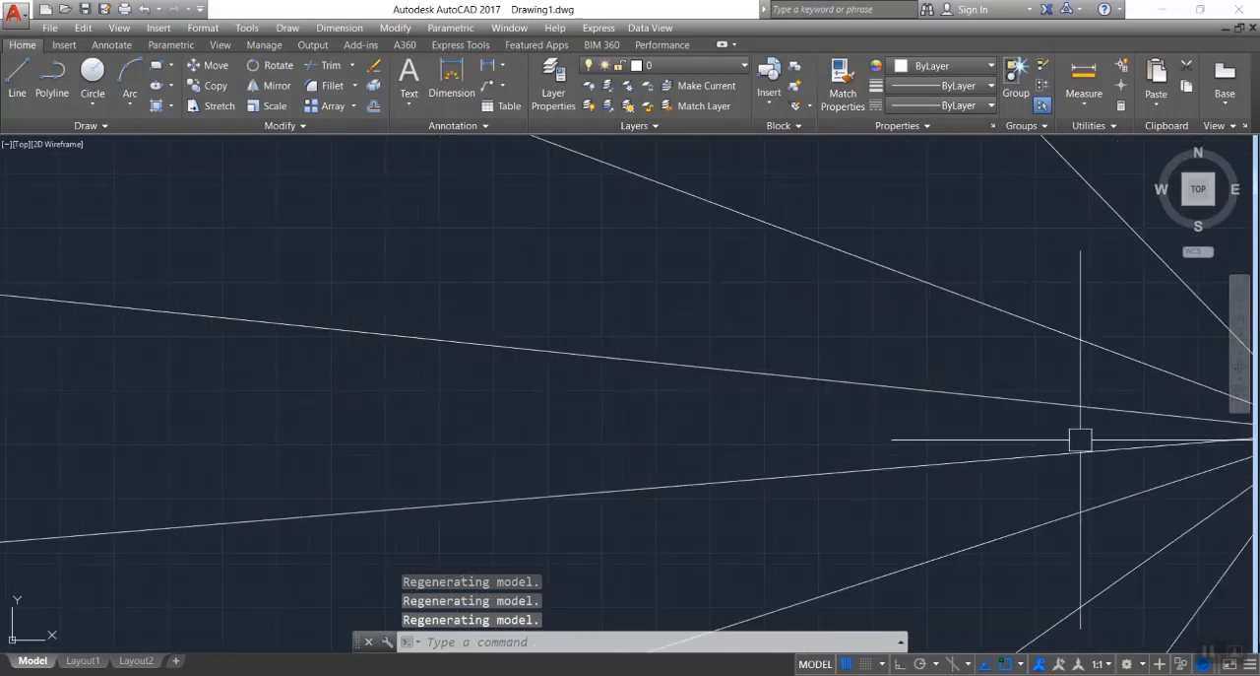
scroll(526, 438, down, 2)
scroll(1157, 436, up, 4)
scroll(877, 437, up, 6)
scroll(689, 389, up, 6)
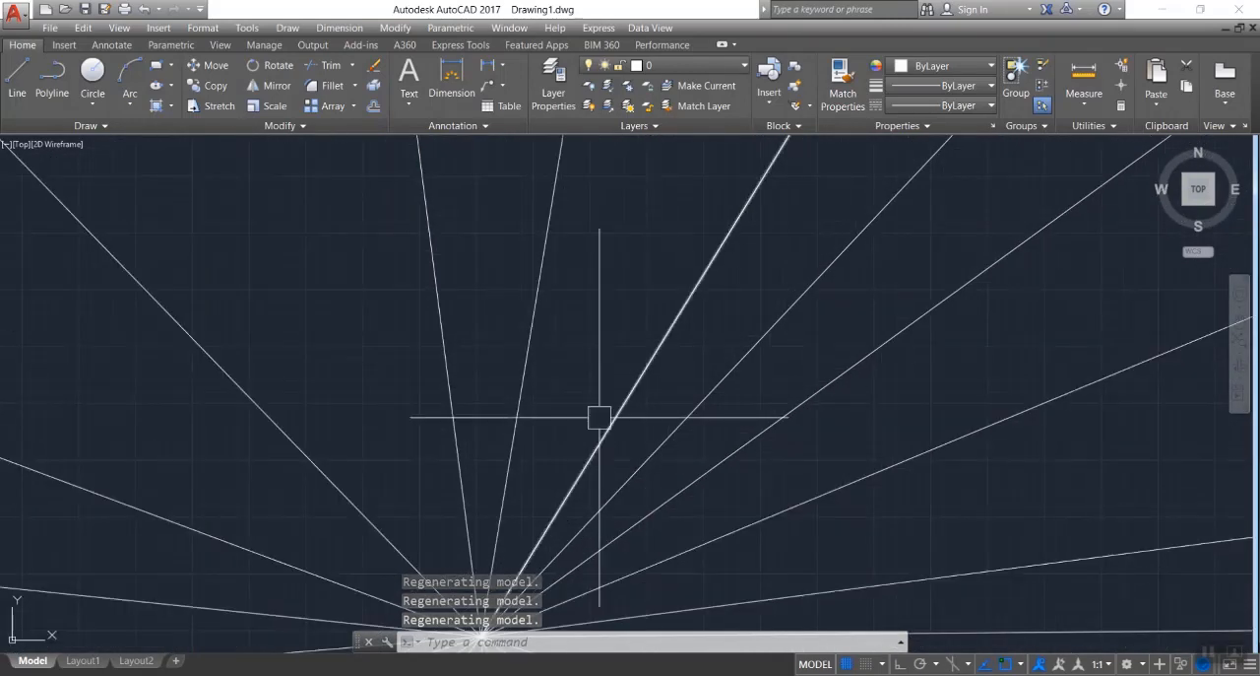
scroll(516, 356, down, 4)
scroll(498, 501, up, 4)
scroll(509, 450, up, 4)
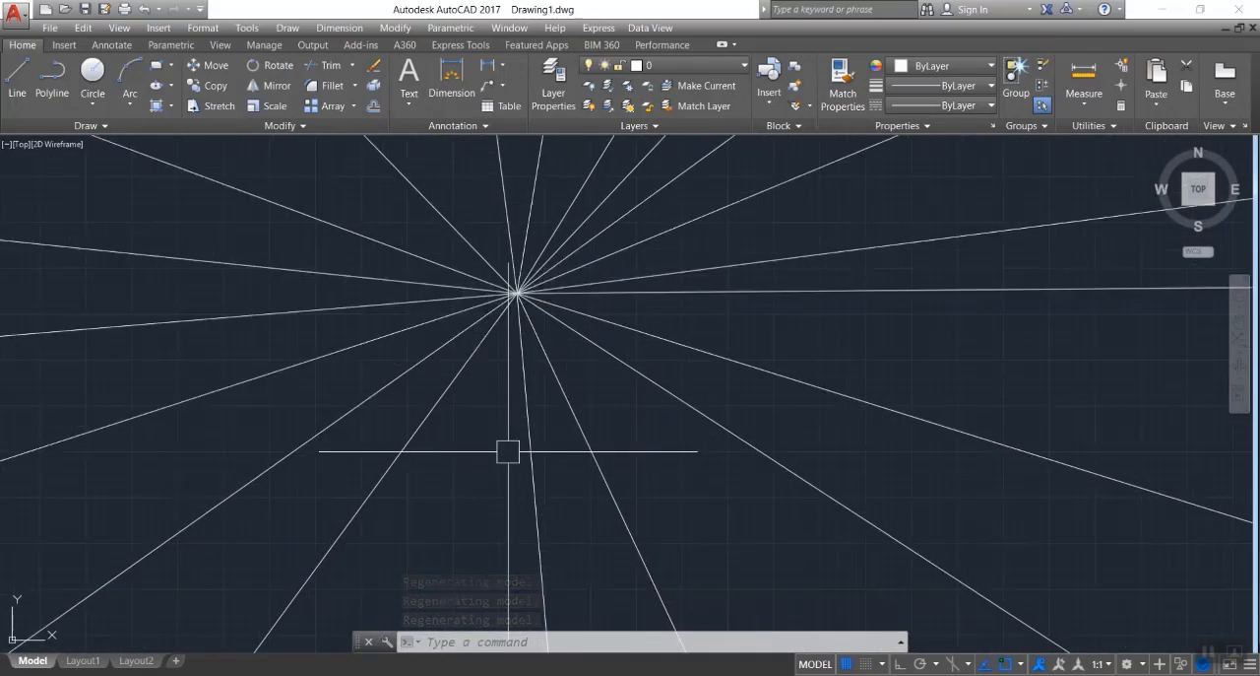
scroll(477, 373, down, 3)
scroll(457, 350, down, 2)
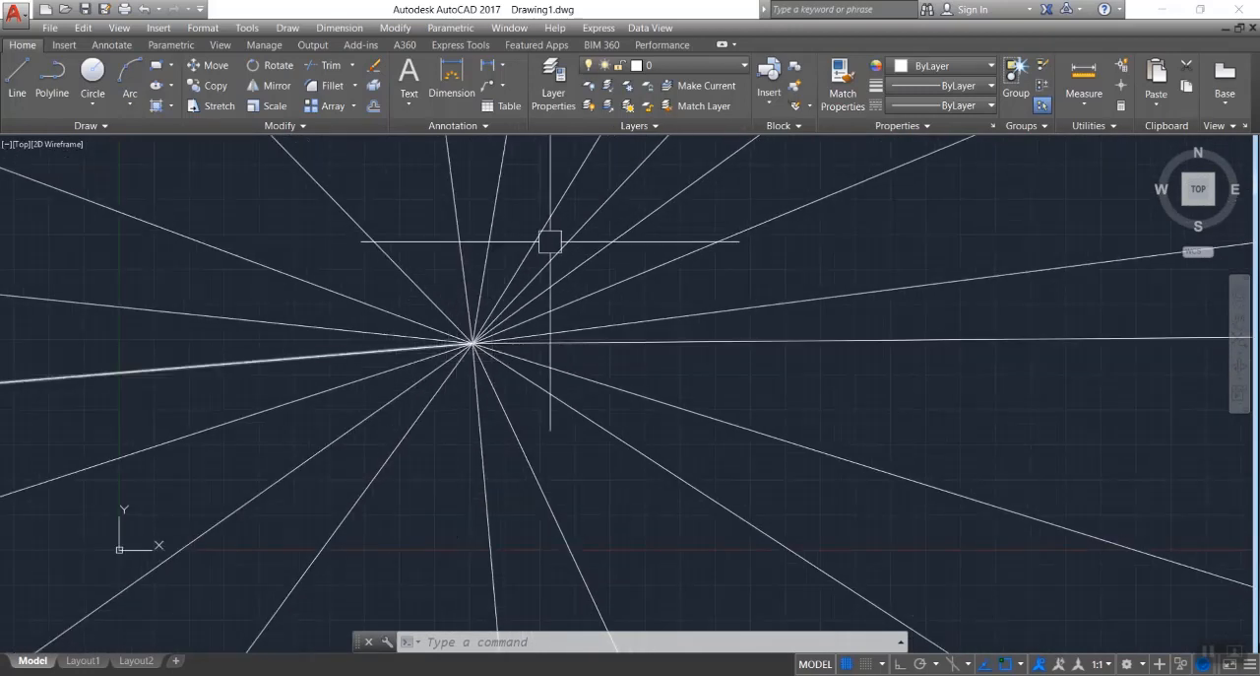
Erase all the rays from the drawing.
click(684, 266)
click(221, 421)
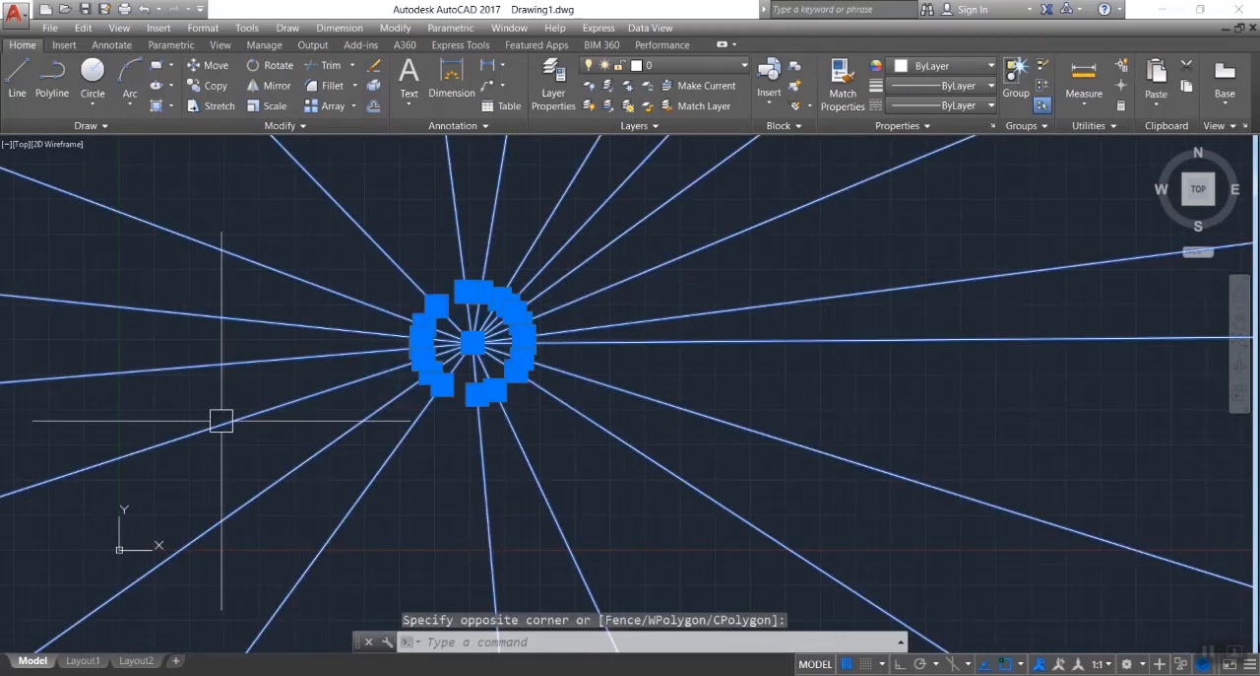
key(Delete)
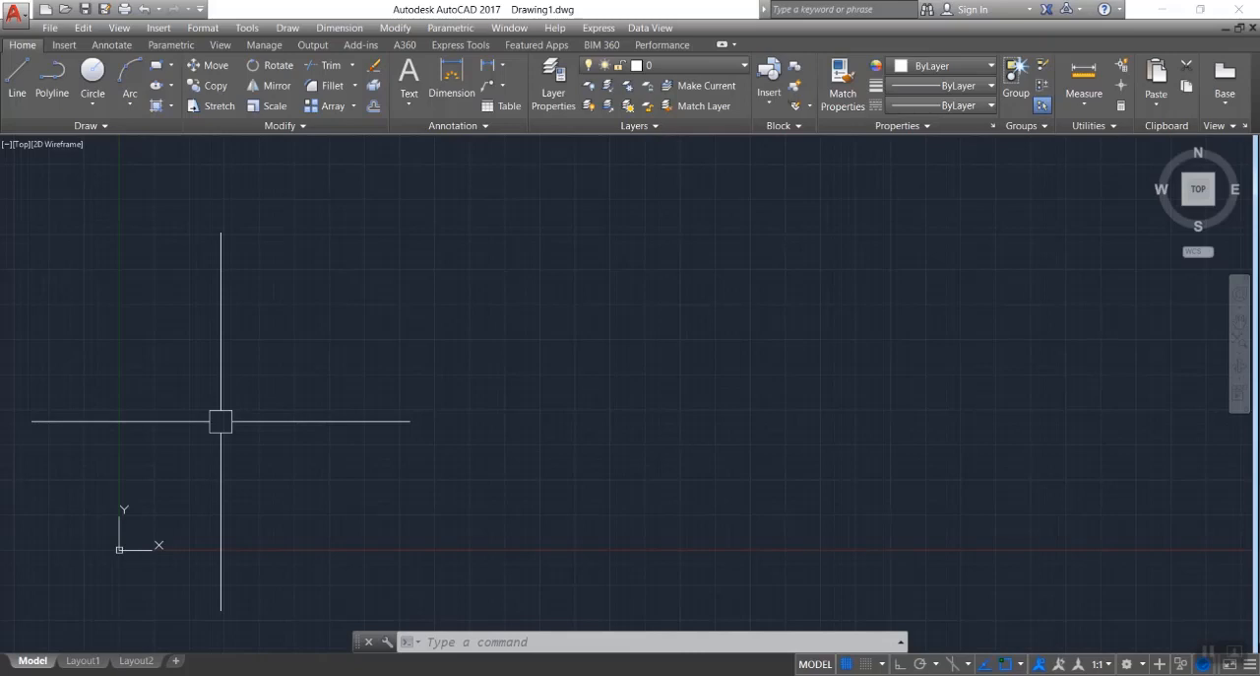
Try to draw a looping, curved spline through a series of fit points that returns to its own start point.
text(p)
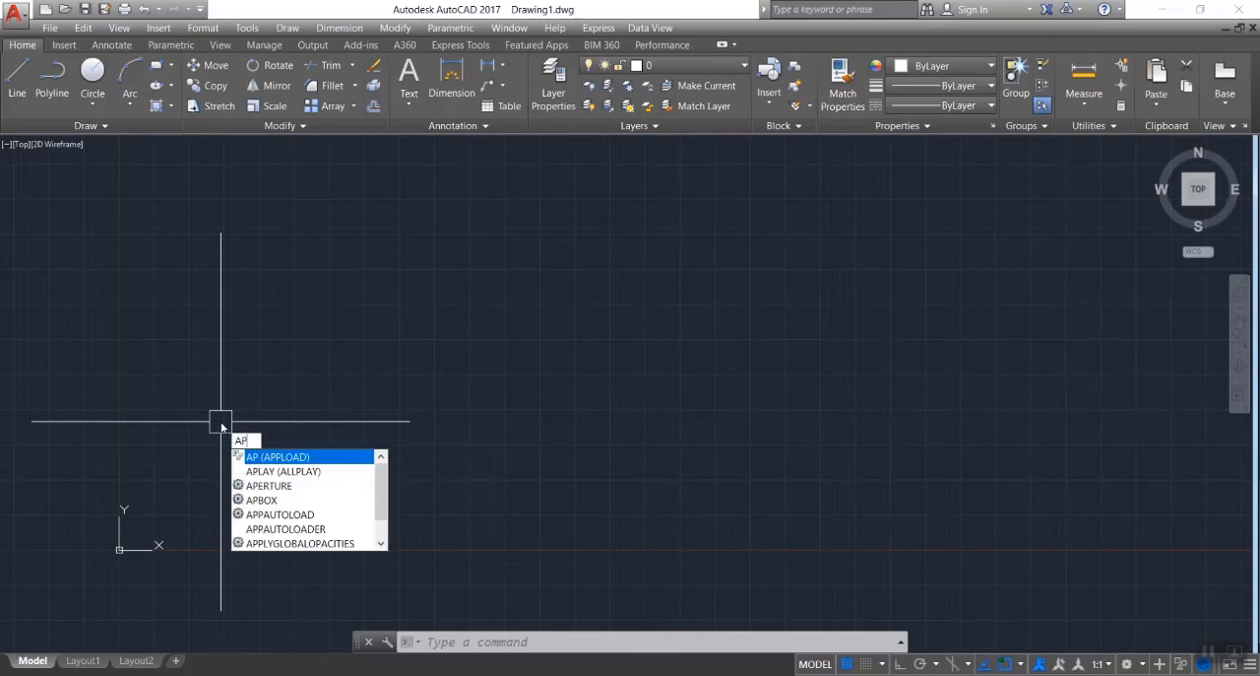
key(BackSpace)
key(BackSpace)
text(spl)
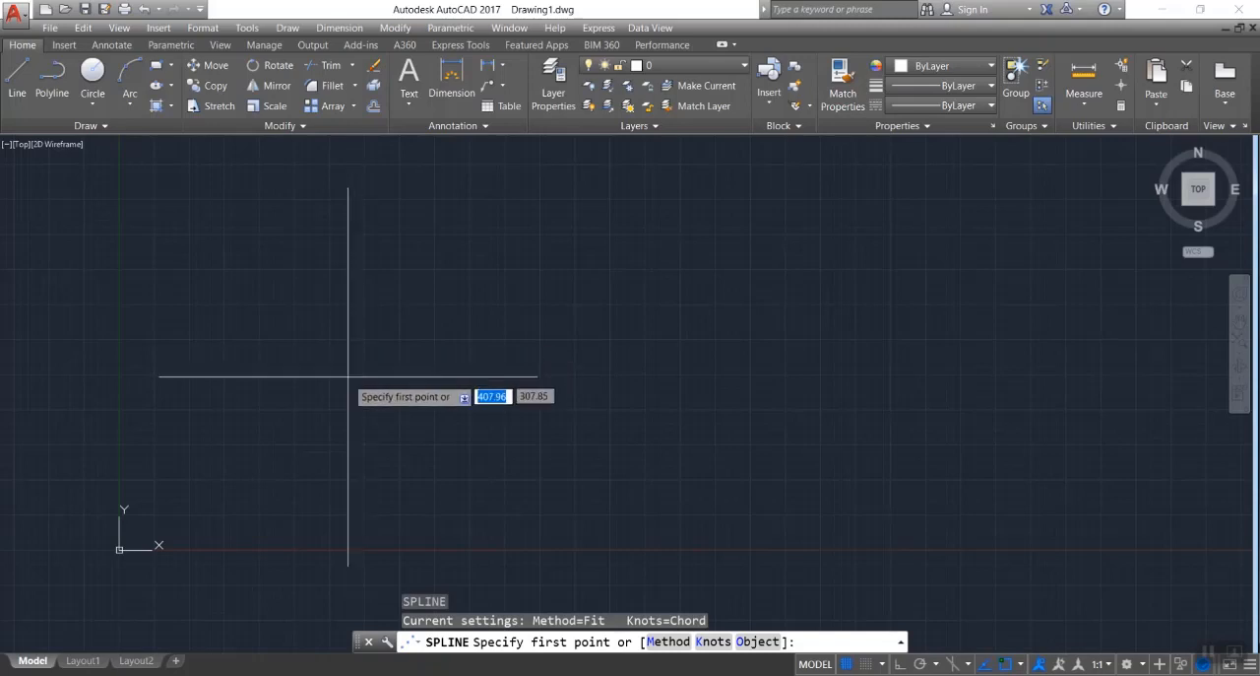
click(341, 389)
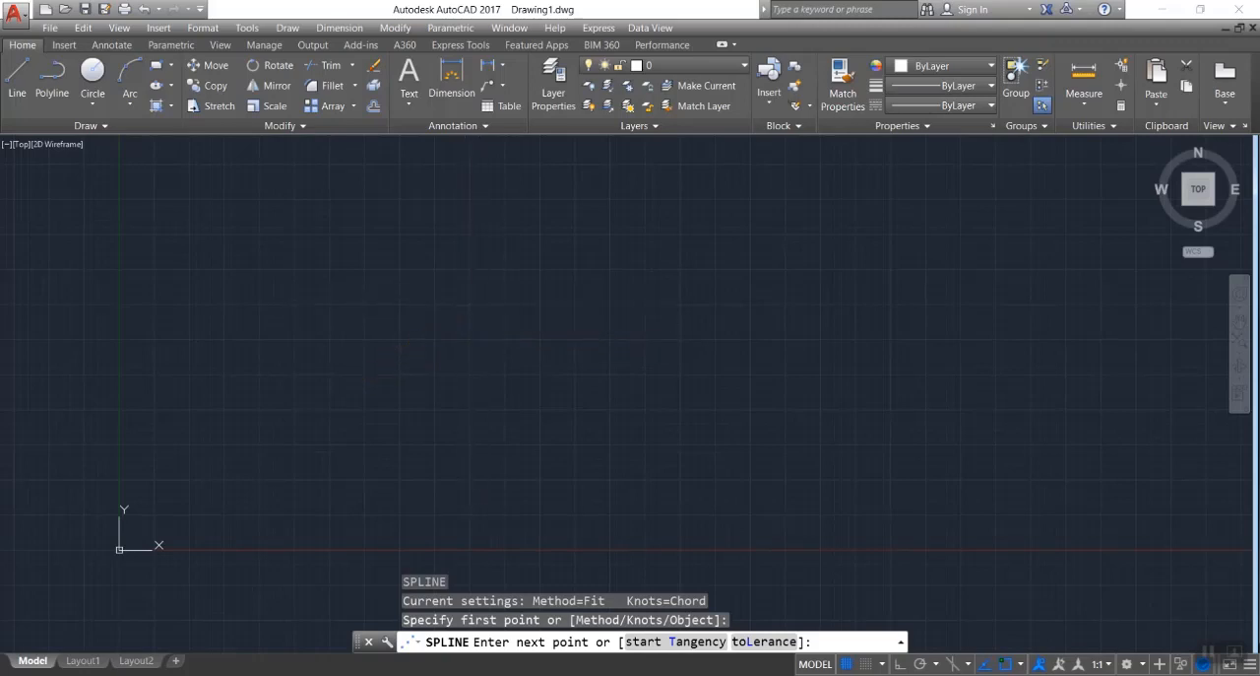
click(473, 295)
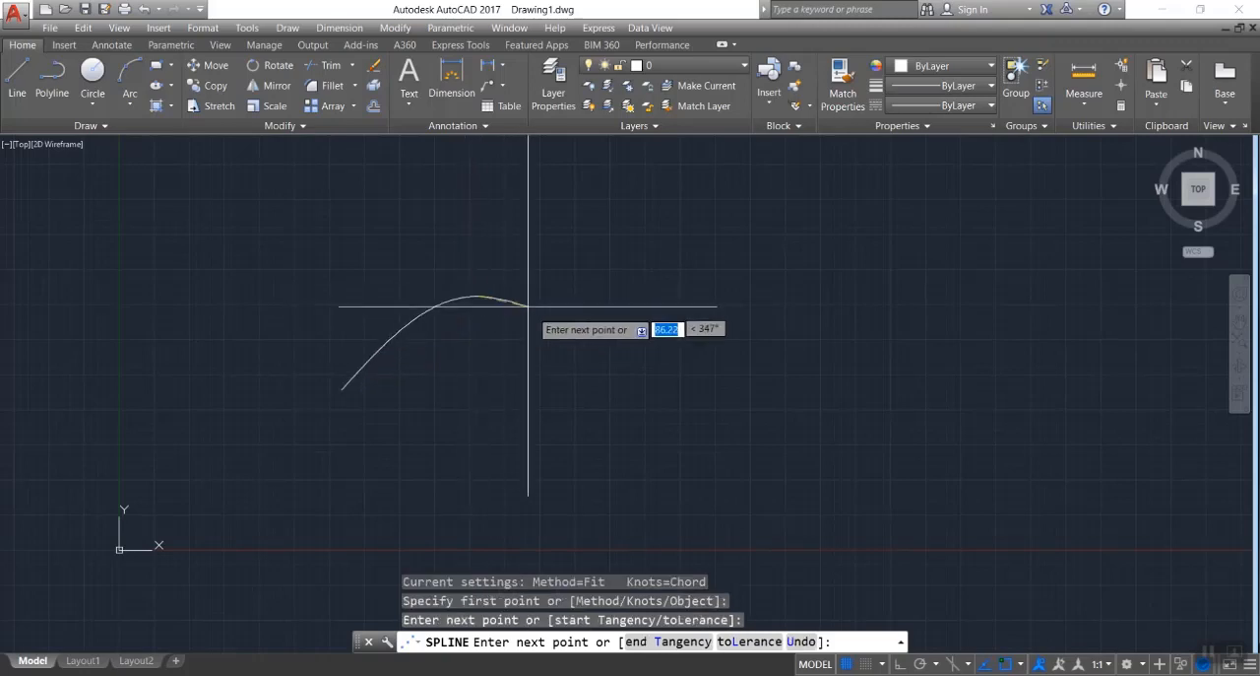
click(544, 374)
click(645, 313)
click(716, 311)
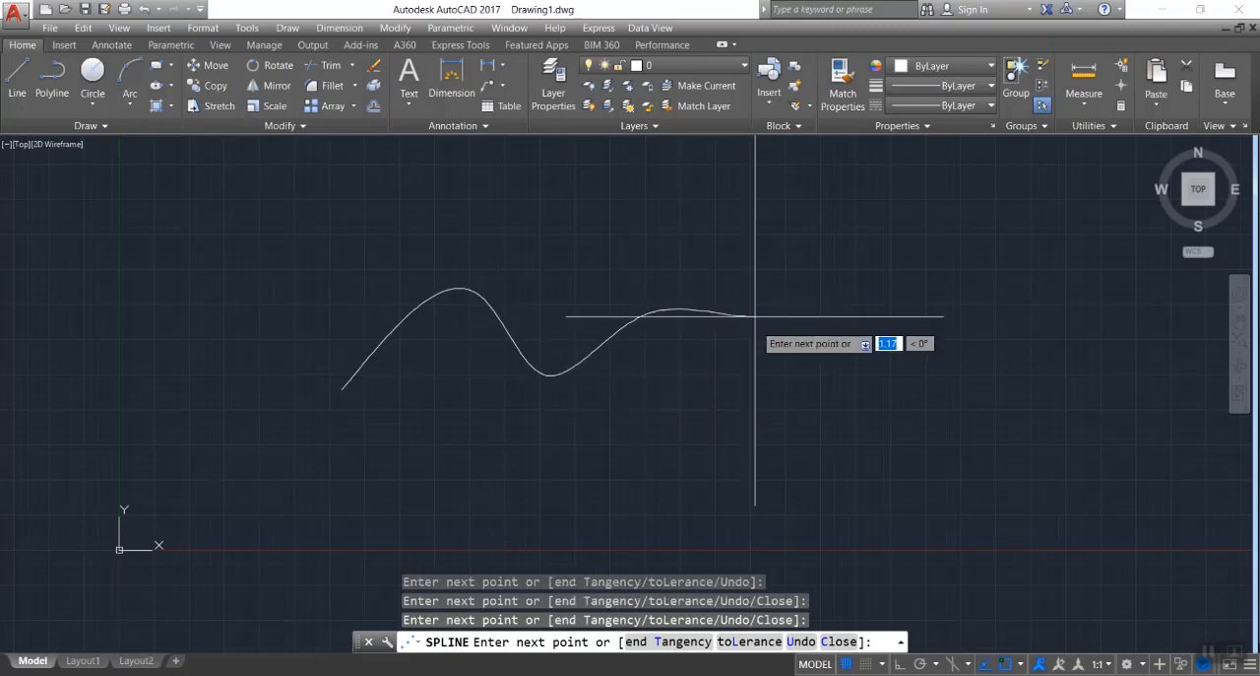
click(759, 416)
click(602, 499)
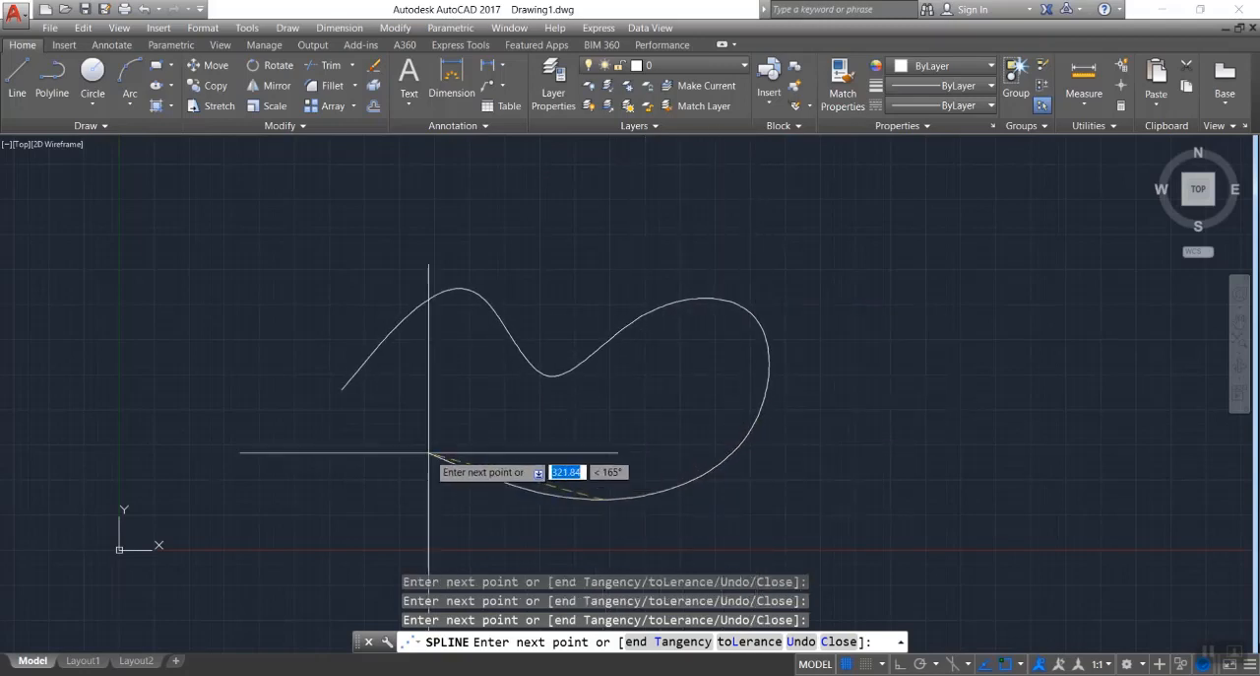
click(309, 511)
click(147, 367)
click(161, 268)
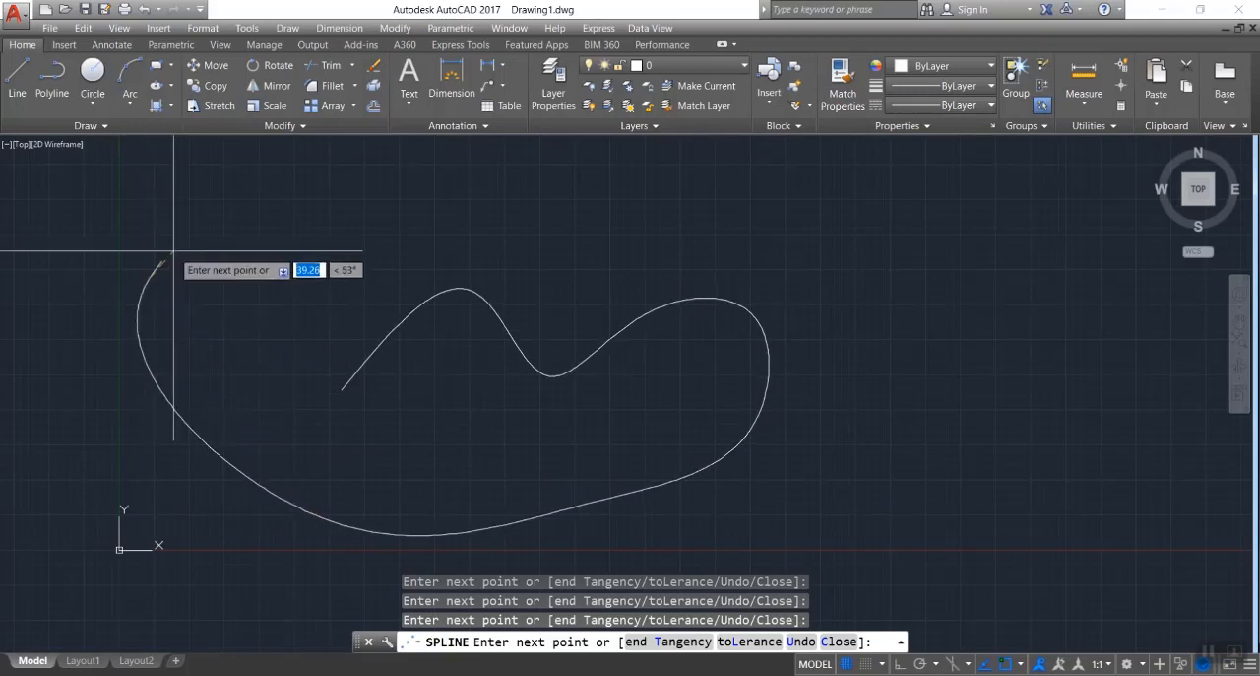
click(270, 205)
click(310, 321)
click(261, 404)
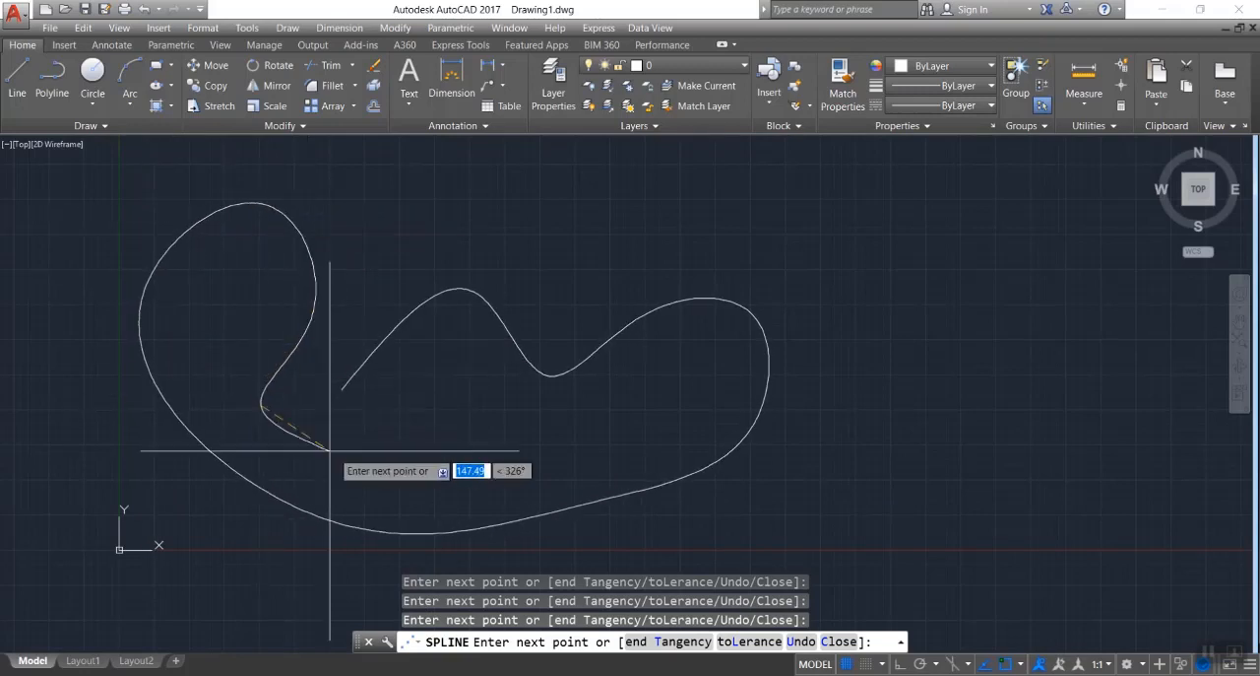
click(330, 450)
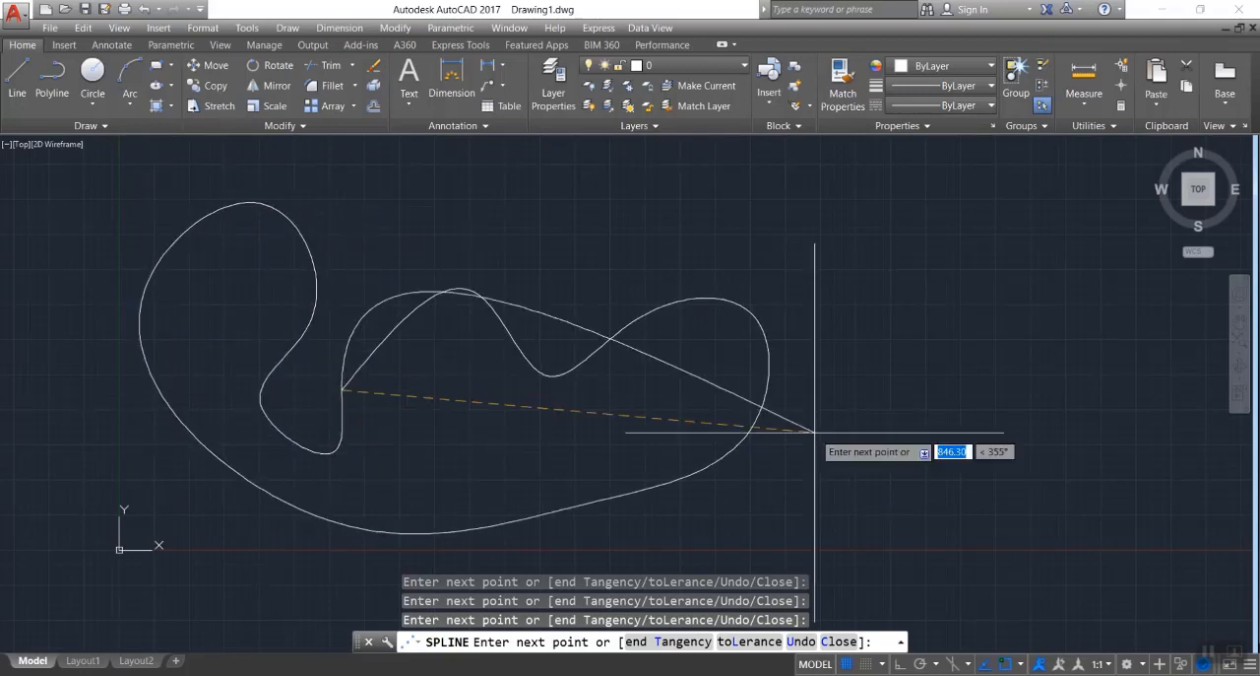
key(Escape)
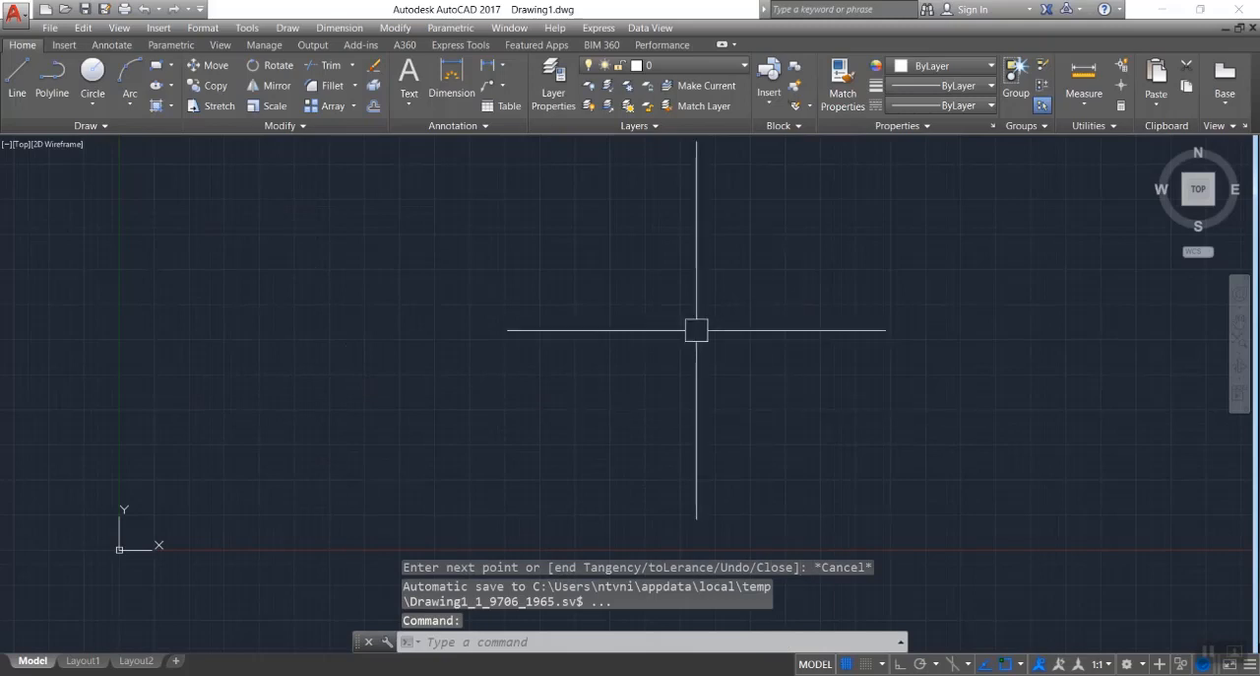
Draw an open, winding spline through eight fit points, running from the upper part of the drawing down to just below the X axis.
key(space)
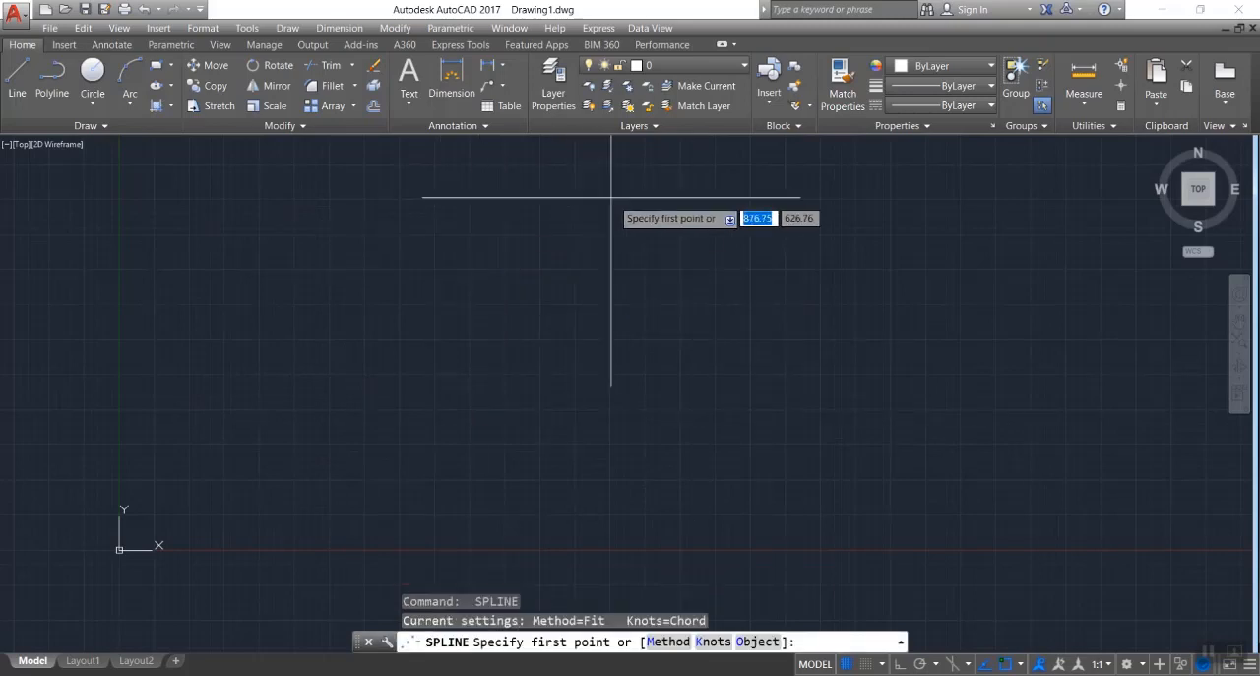
click(687, 206)
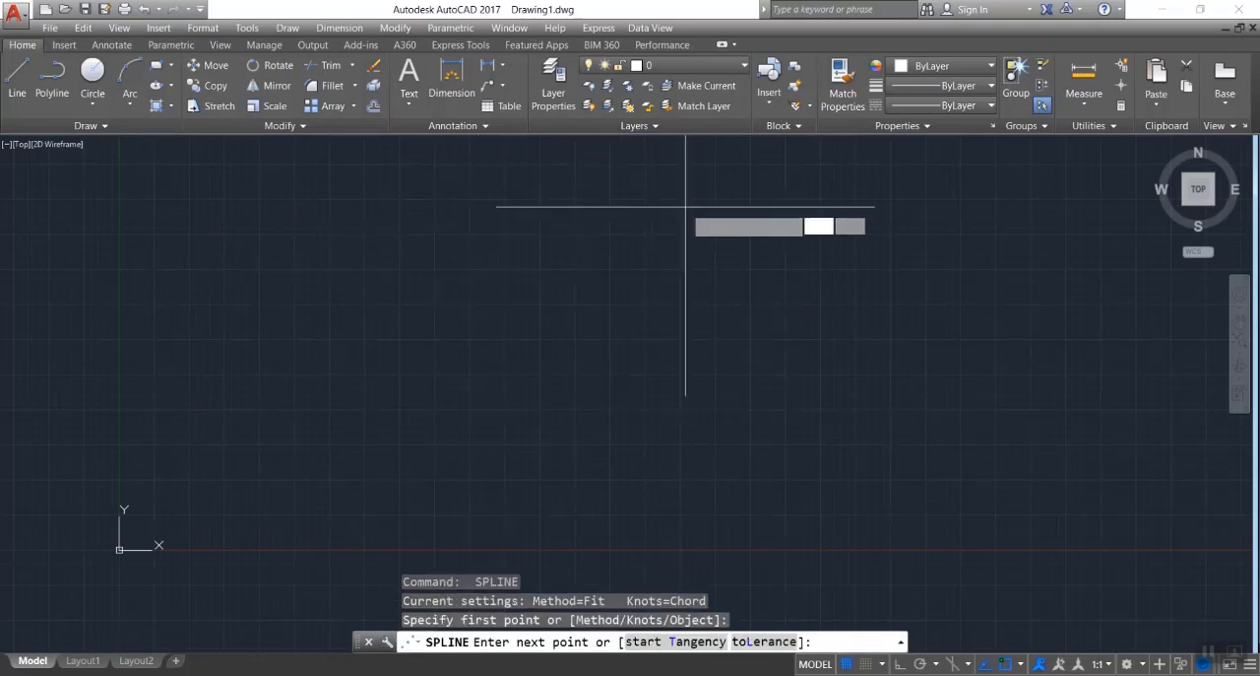
click(560, 201)
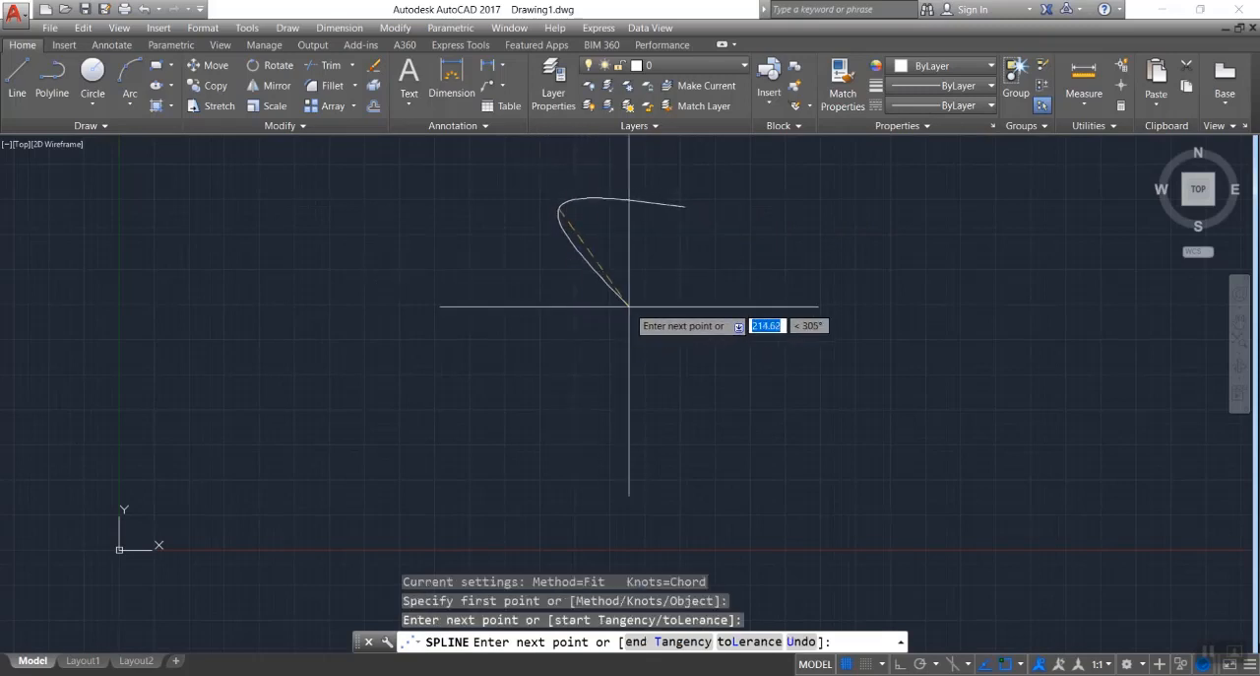
click(673, 267)
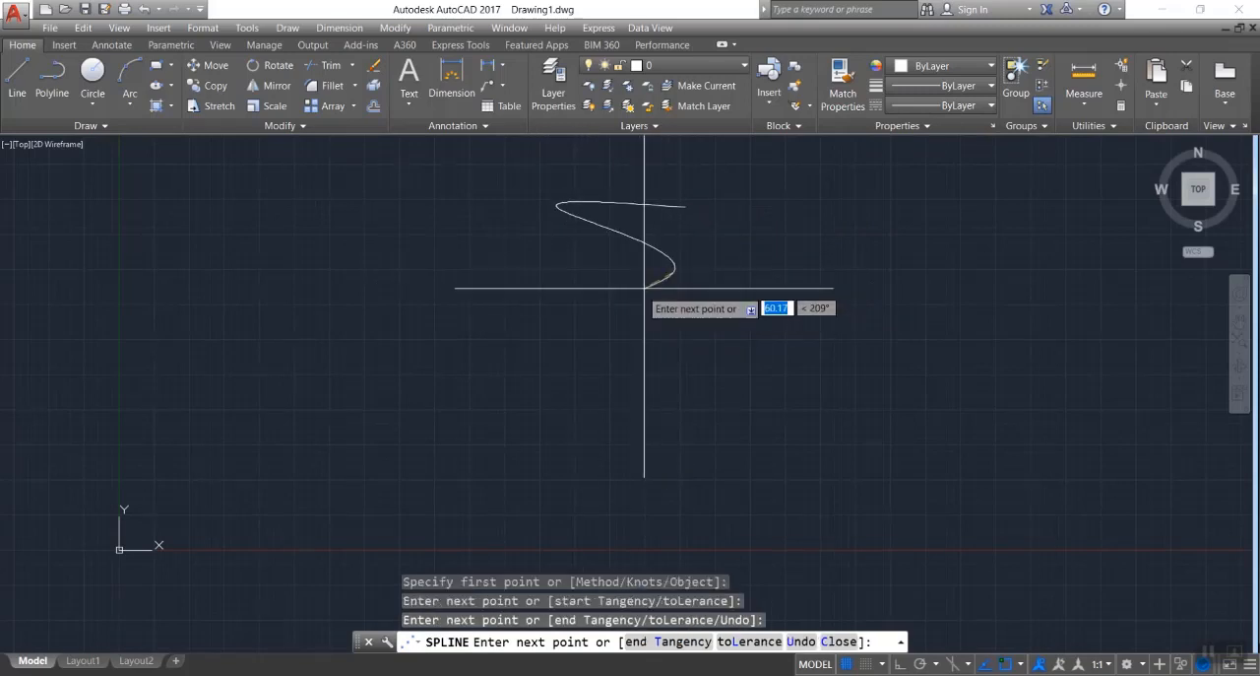
click(589, 319)
click(550, 405)
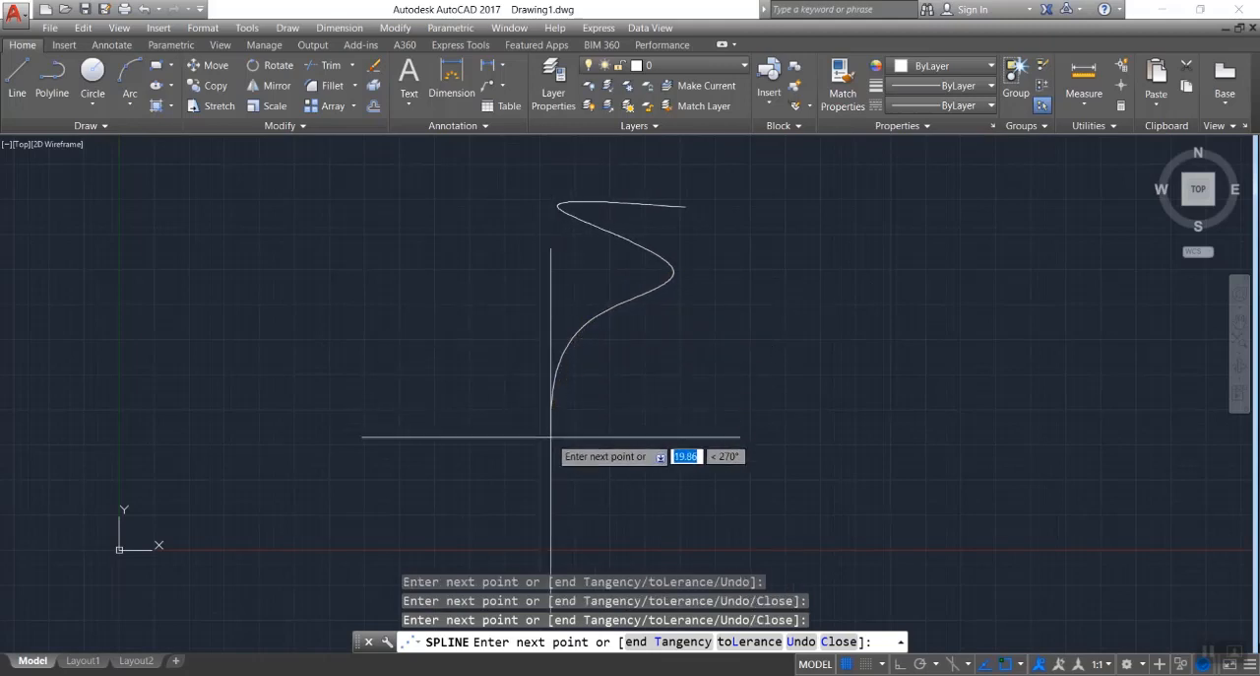
click(612, 553)
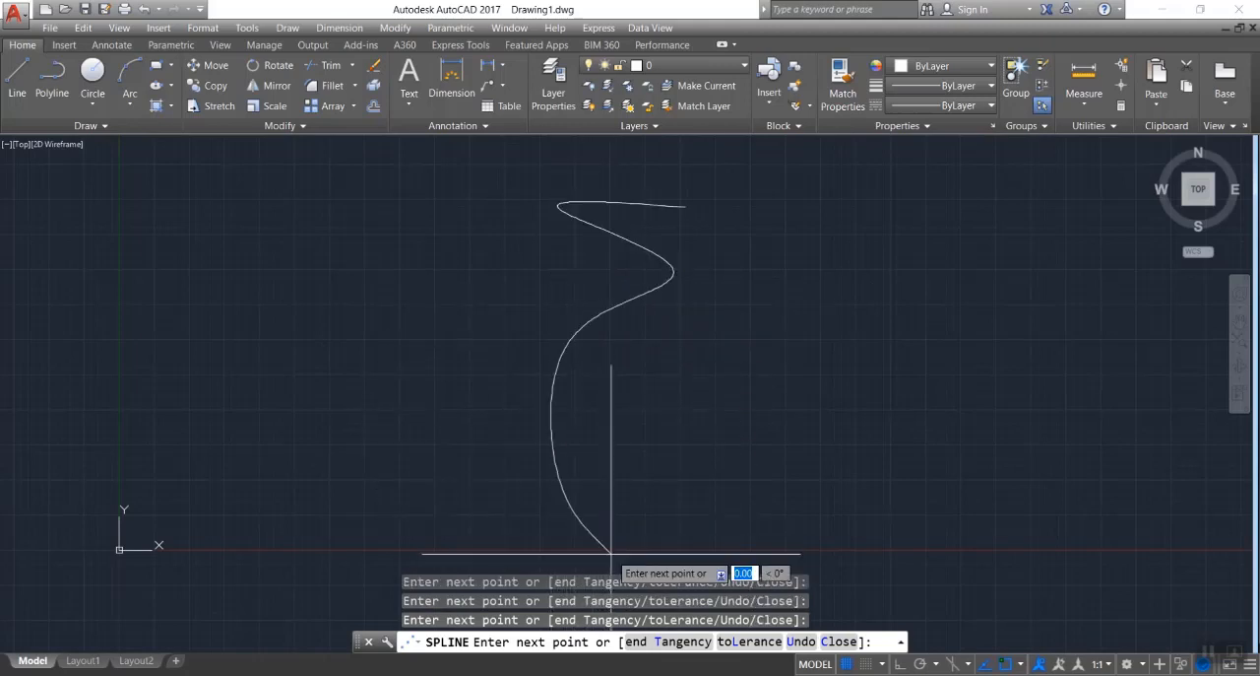
click(699, 563)
key(Return)
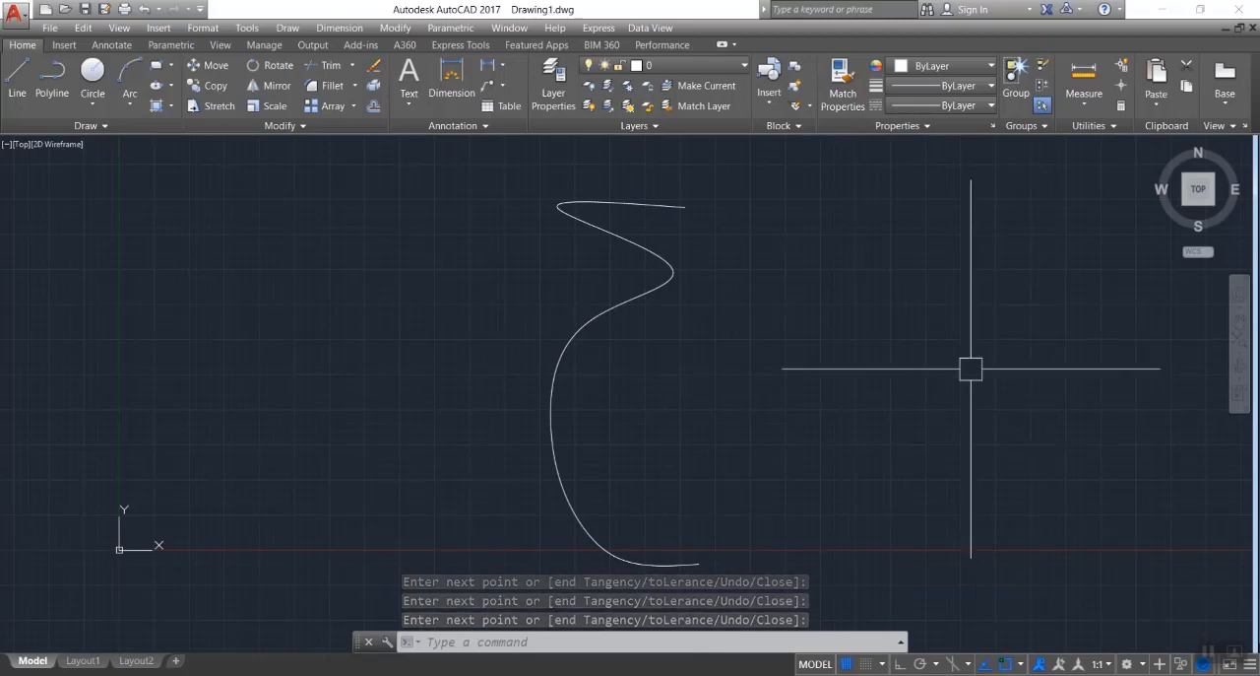
Erase the open winding spline.
click(741, 187)
click(479, 406)
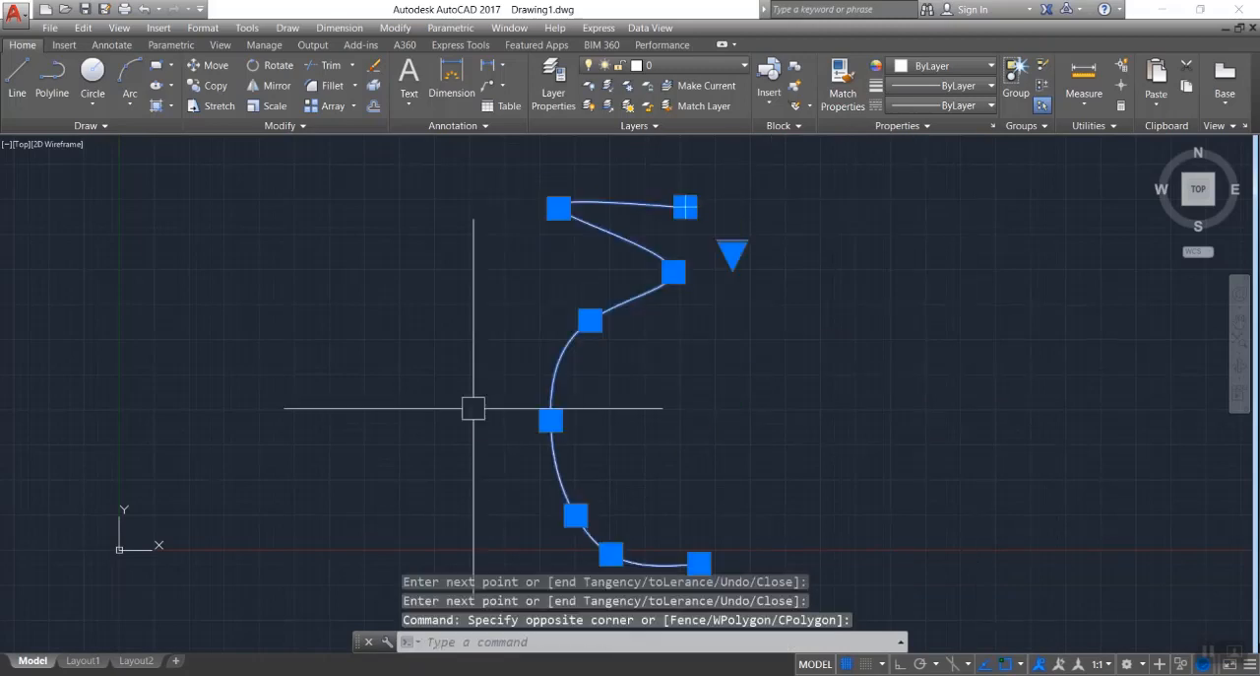
key(Delete)
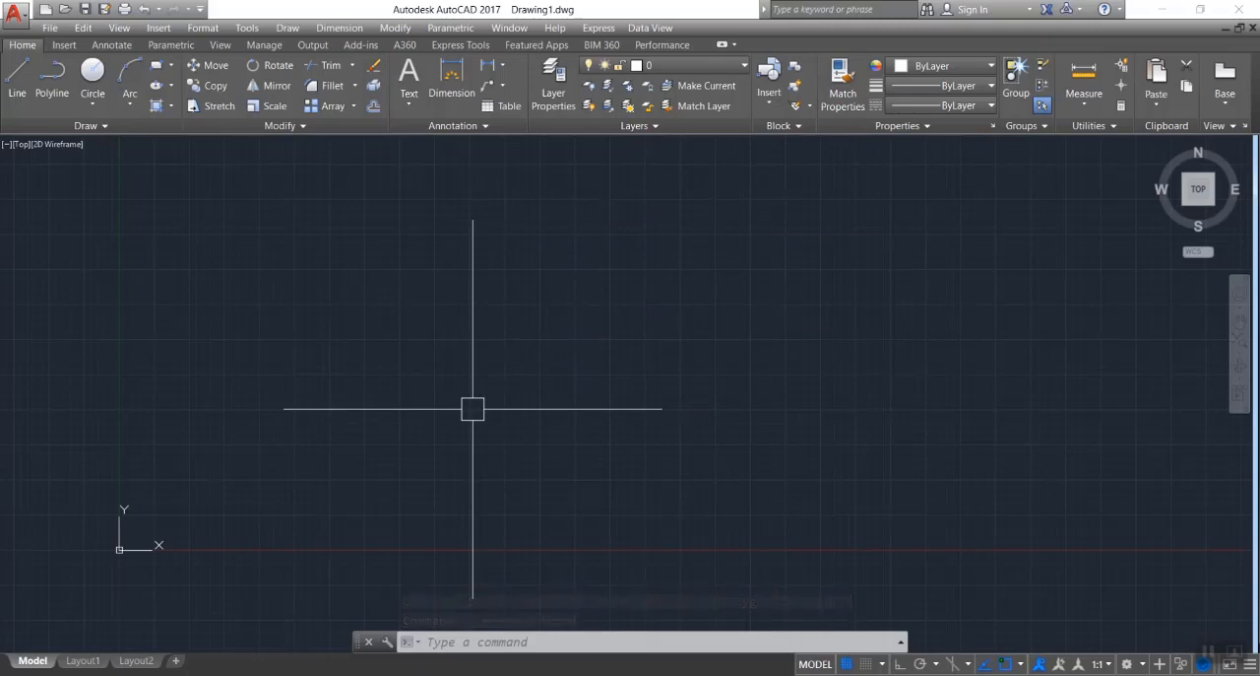
Draw an open zigzag multiline of three segments across the upper part of the drawing.
text(ML)
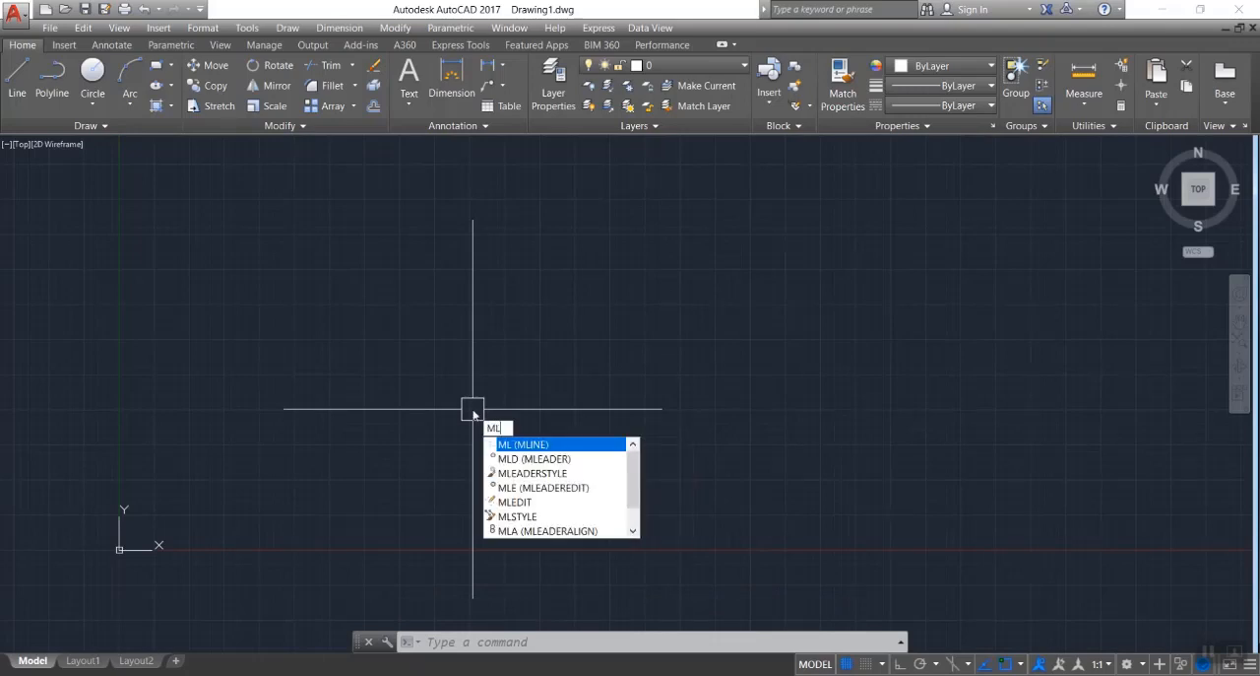
key(Return)
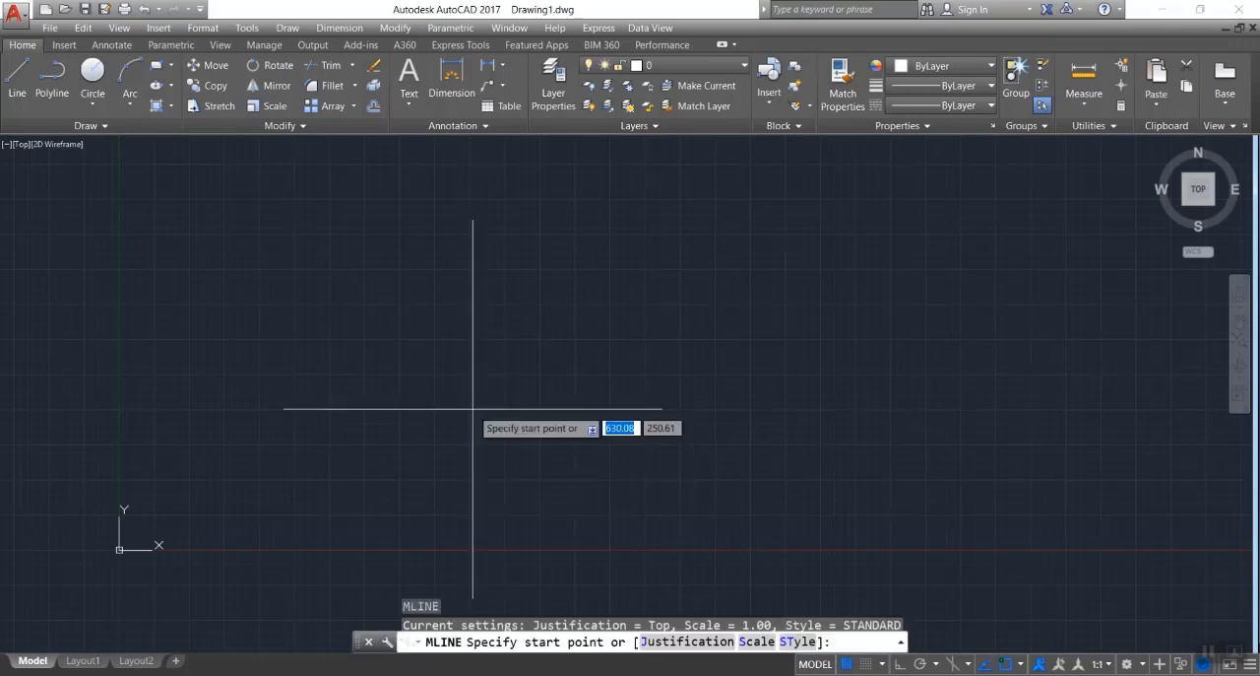
click(437, 319)
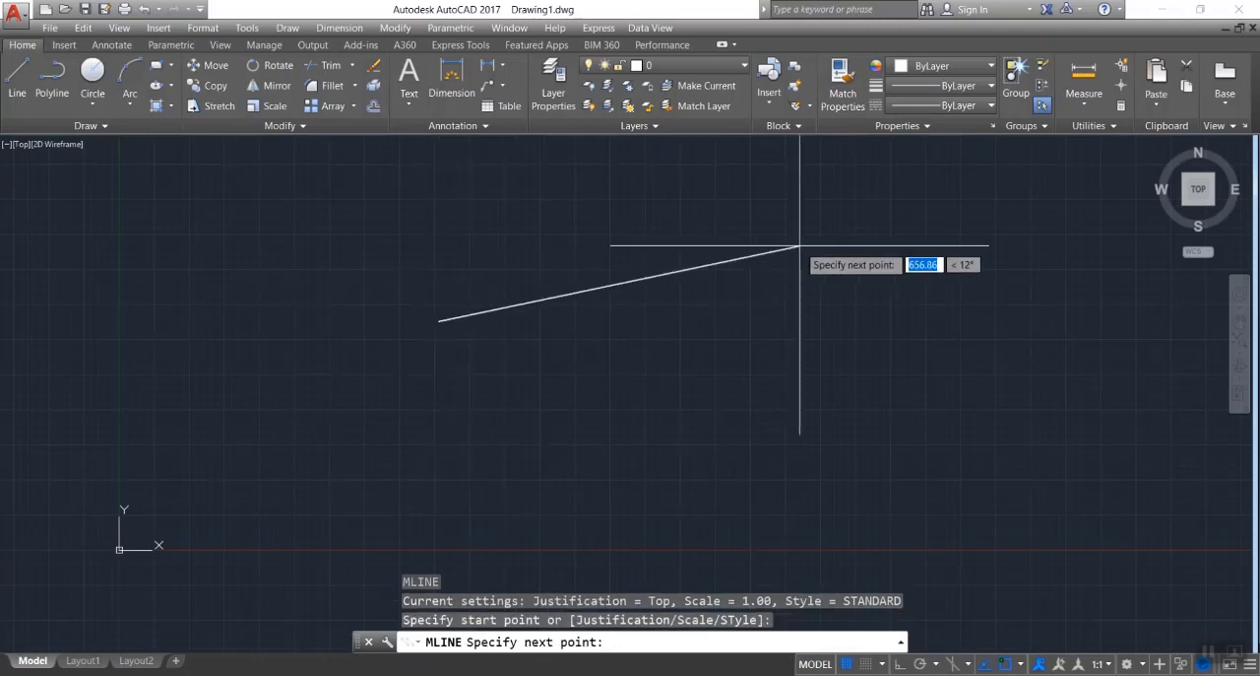
click(846, 312)
click(754, 403)
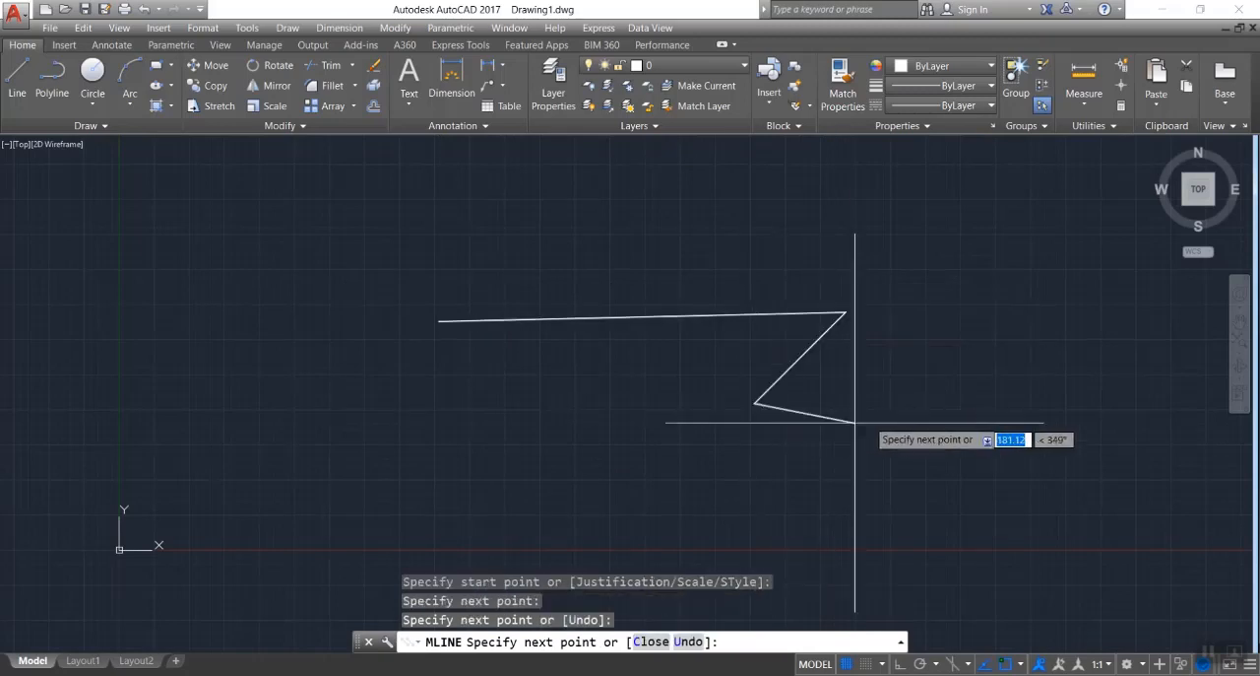
click(943, 404)
key(Escape)
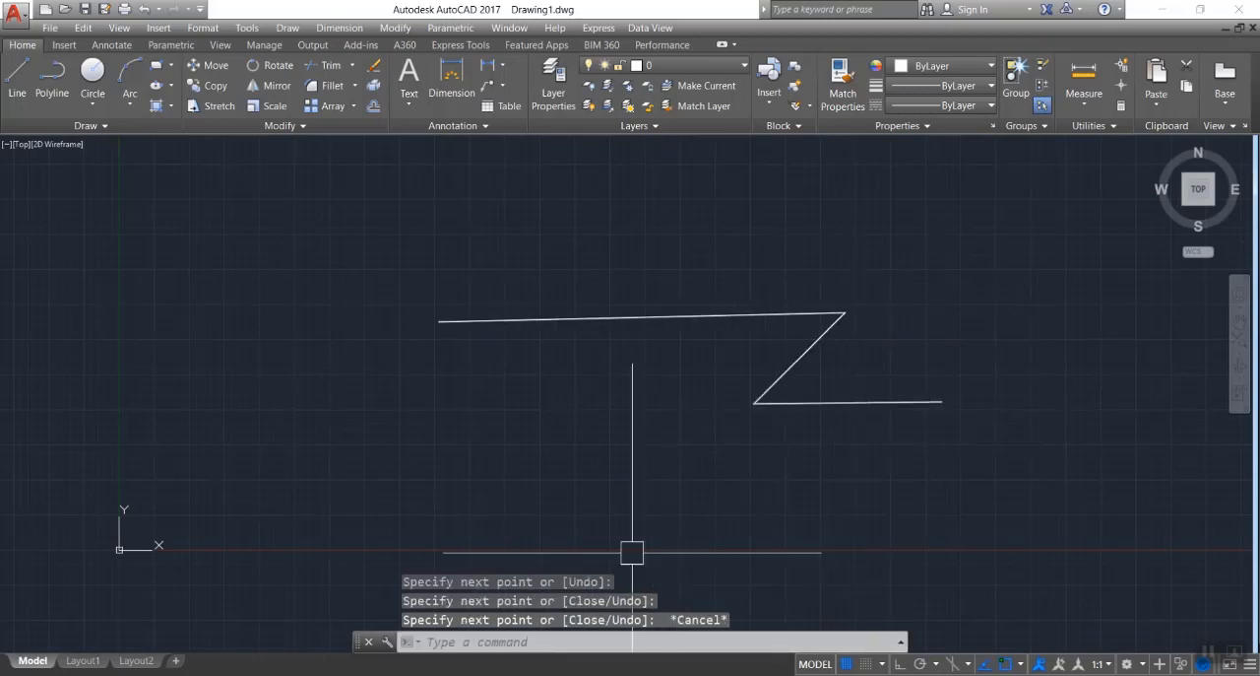
Draw a similar three-segment zigzag with the Line command below the multiline for comparison.
text(l)
key(Return)
click(422, 424)
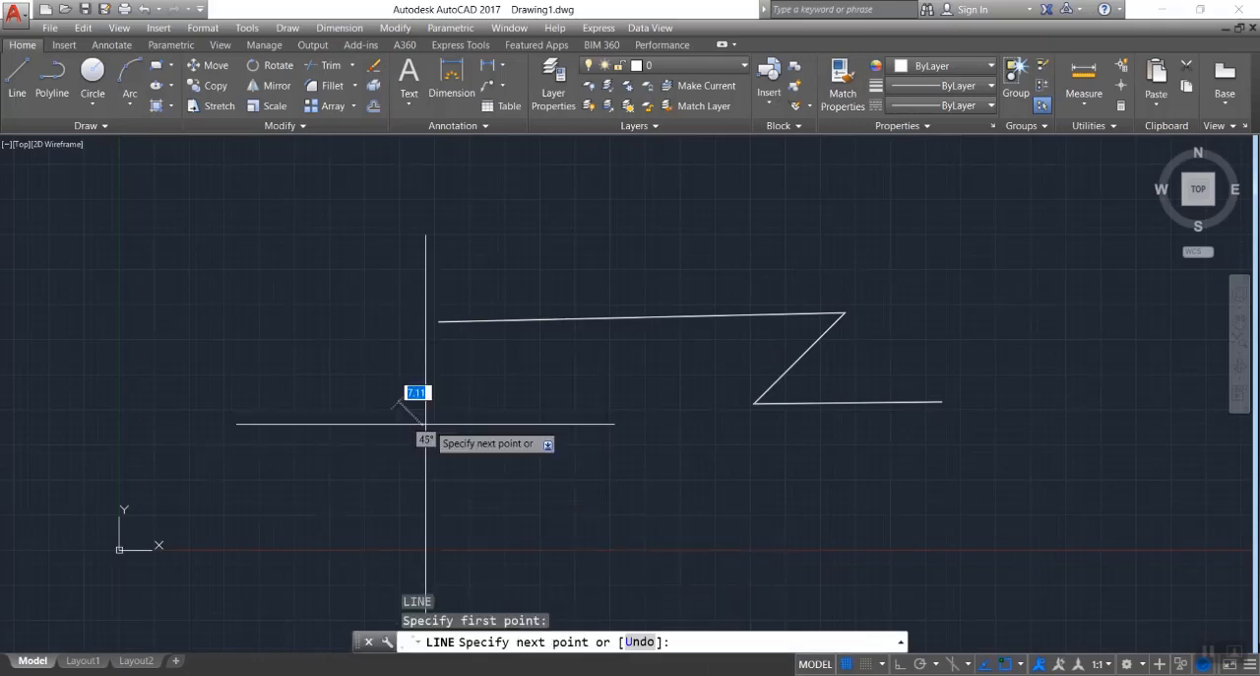
click(597, 414)
click(497, 517)
click(713, 518)
key(Escape)
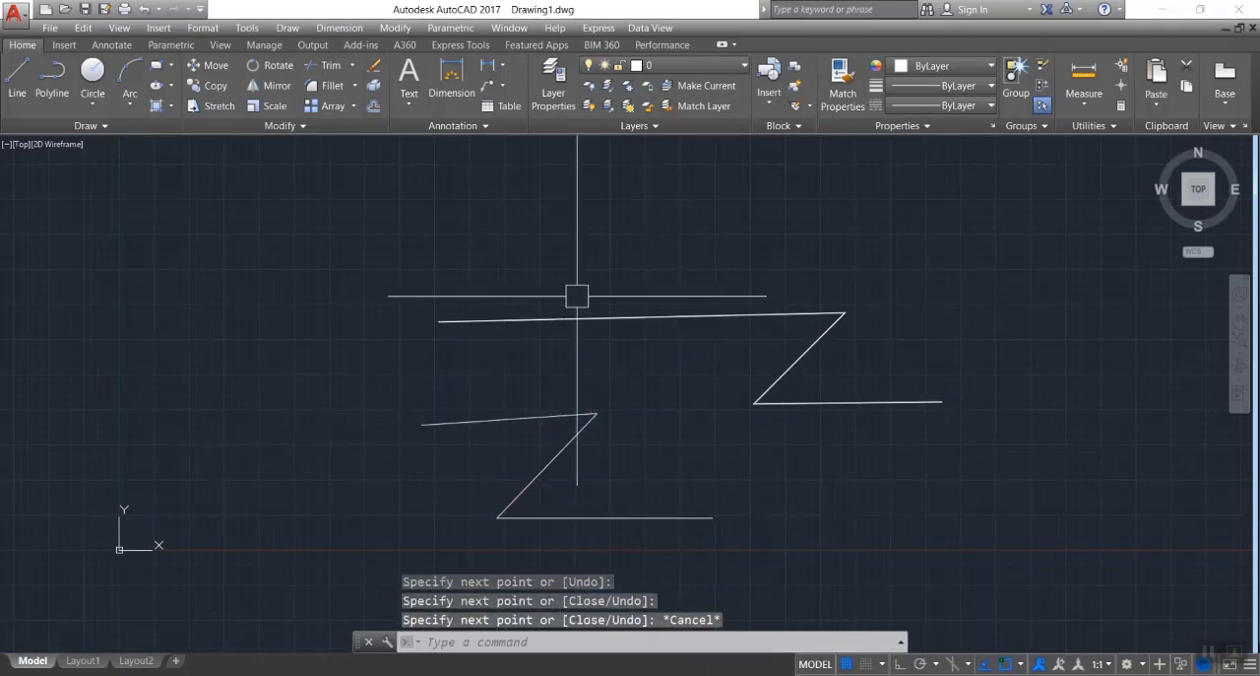
Erase the zigzag multiline and all the single line segments from the drawing.
click(657, 259)
click(430, 486)
key(Delete)
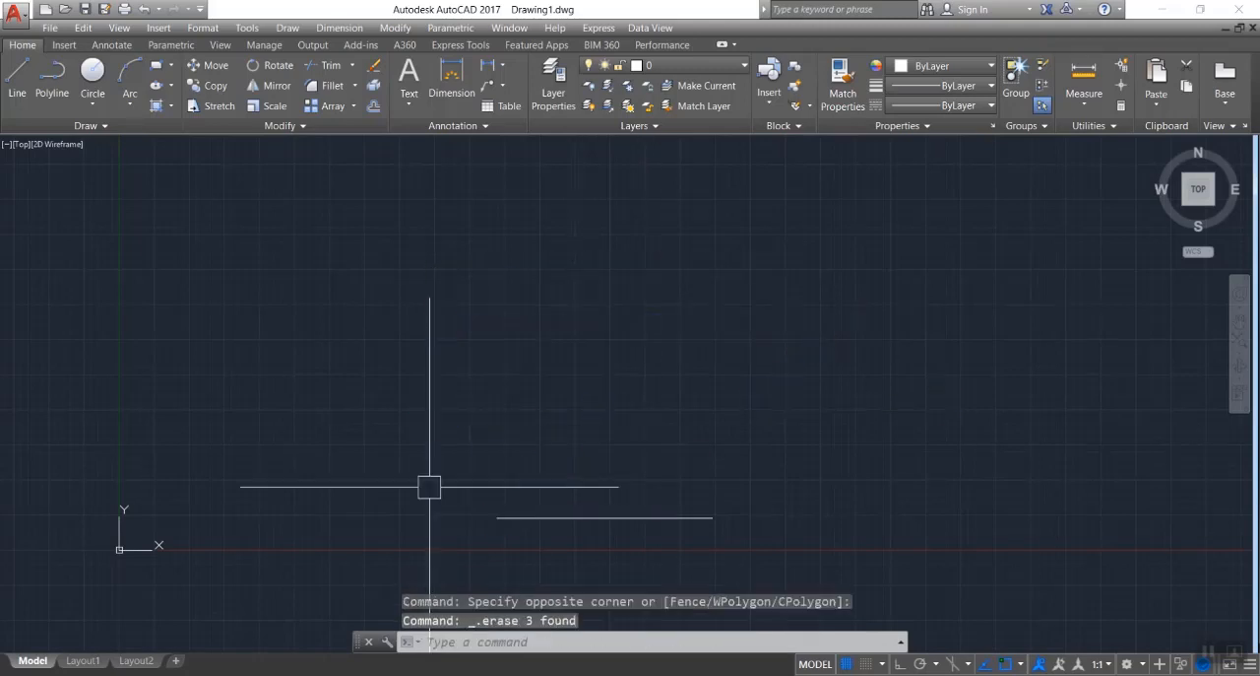
click(712, 426)
click(557, 529)
key(Delete)
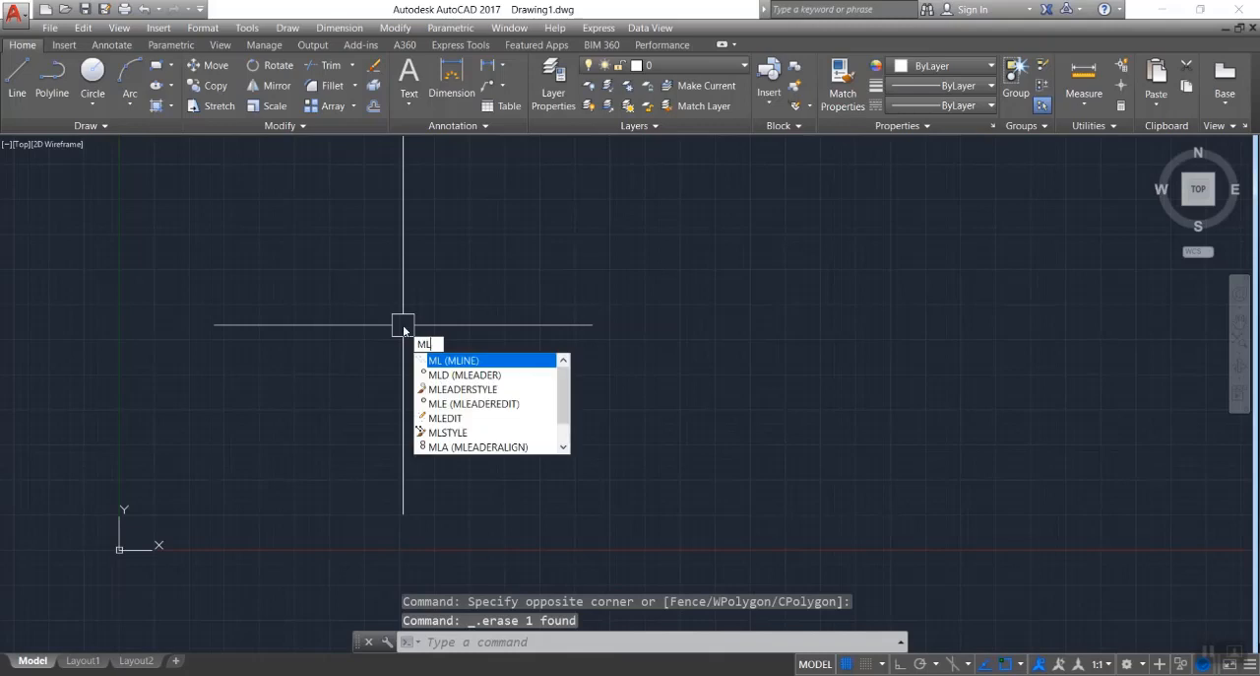
Draw an open, winding multiline through nine points with the multiline scale set to 24.
key(Return)
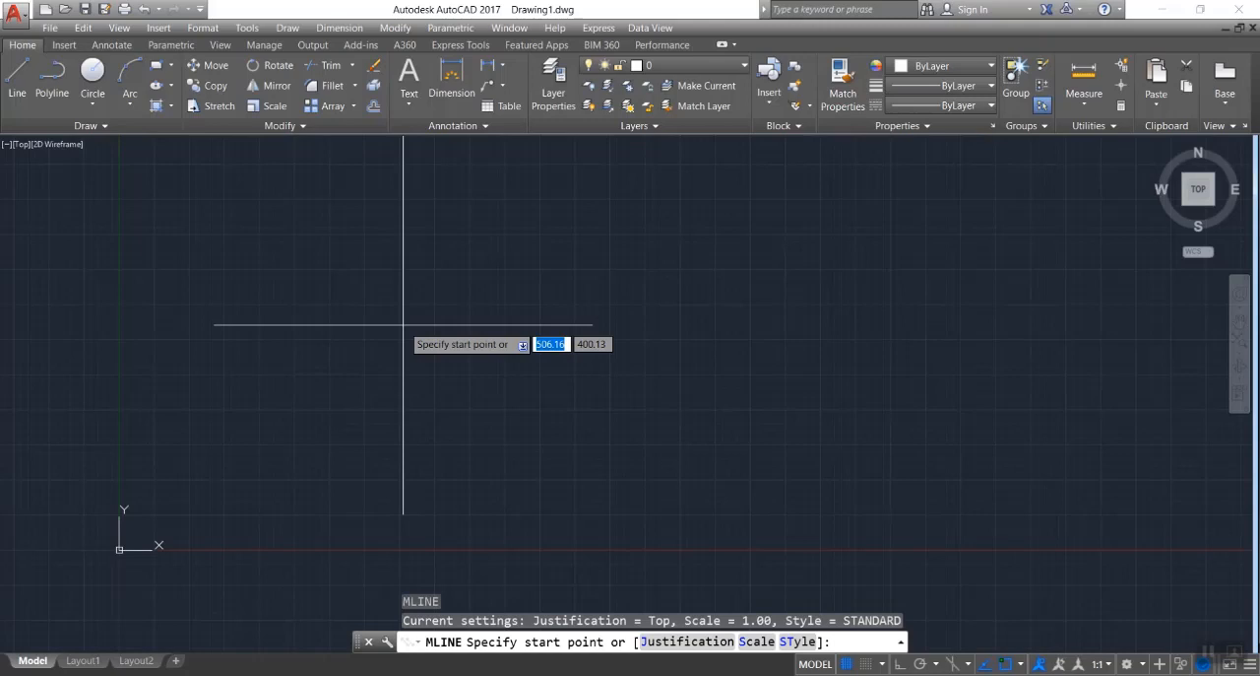
key(Return)
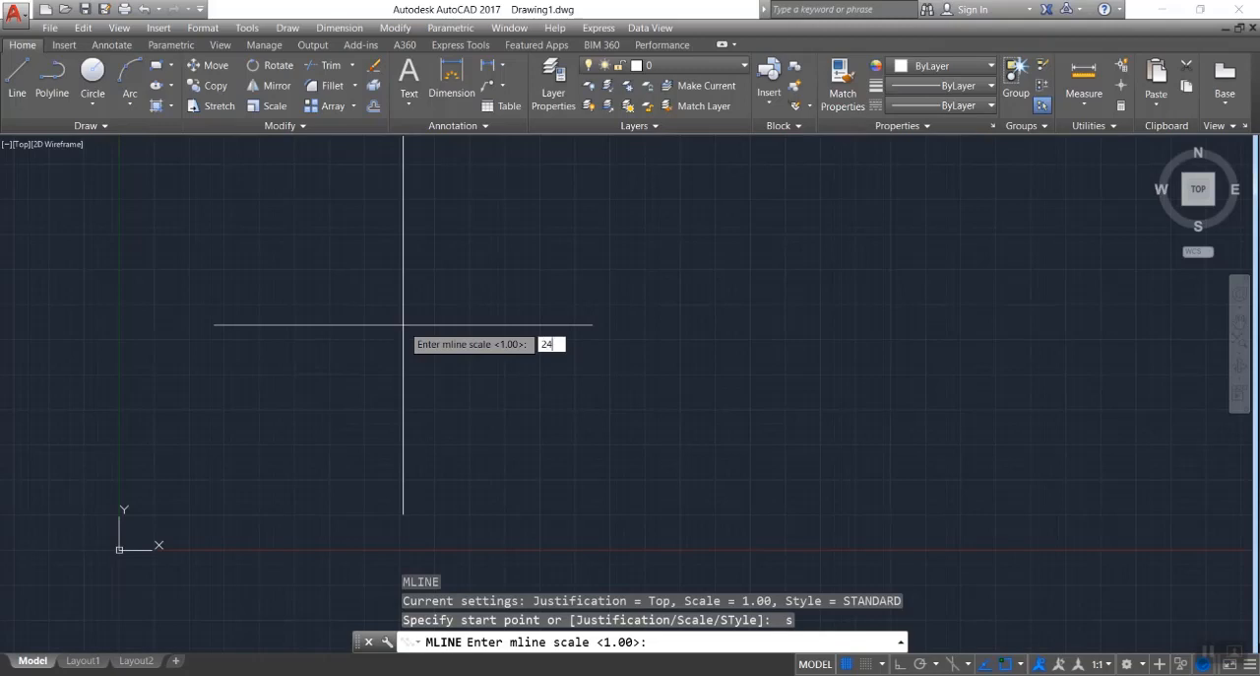
key(Return)
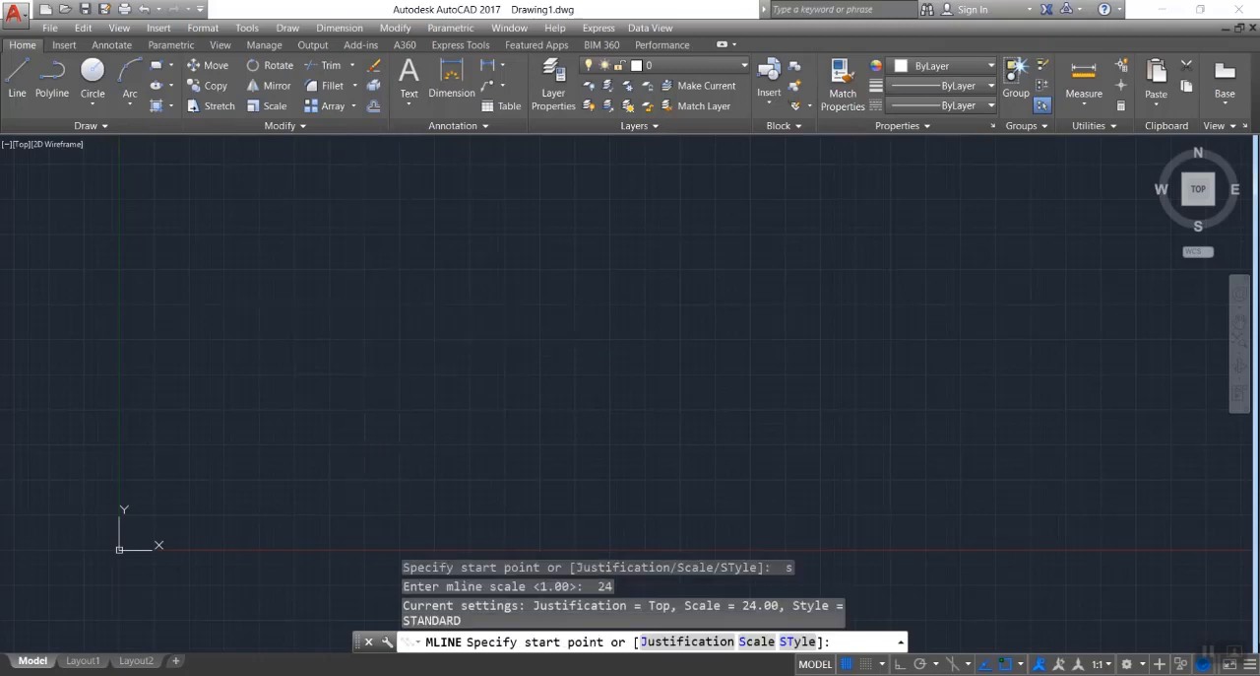
click(351, 303)
click(661, 300)
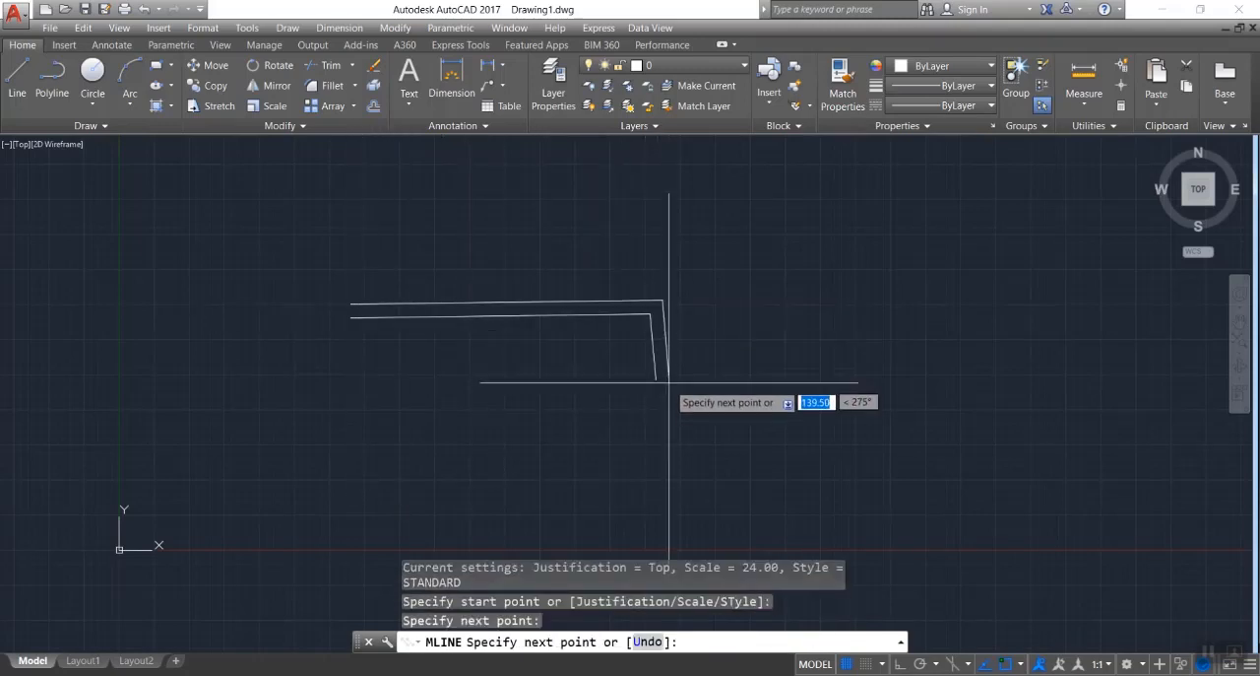
click(661, 426)
click(846, 427)
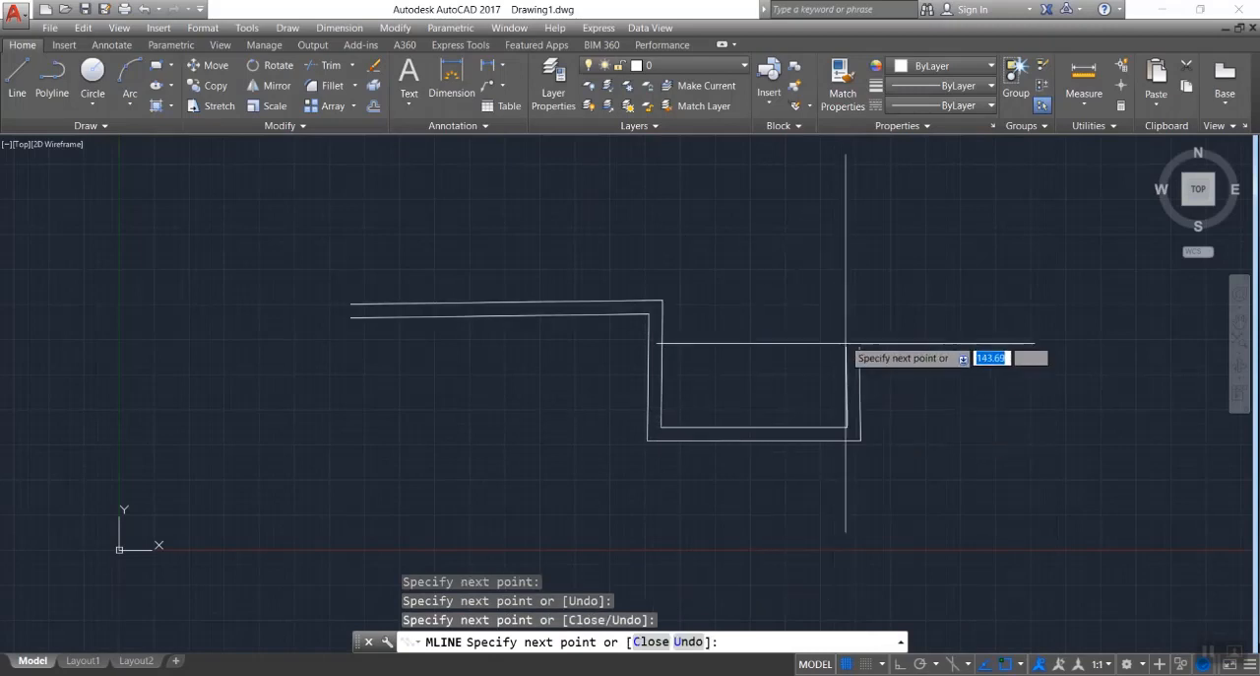
click(838, 302)
click(839, 293)
click(634, 219)
click(892, 174)
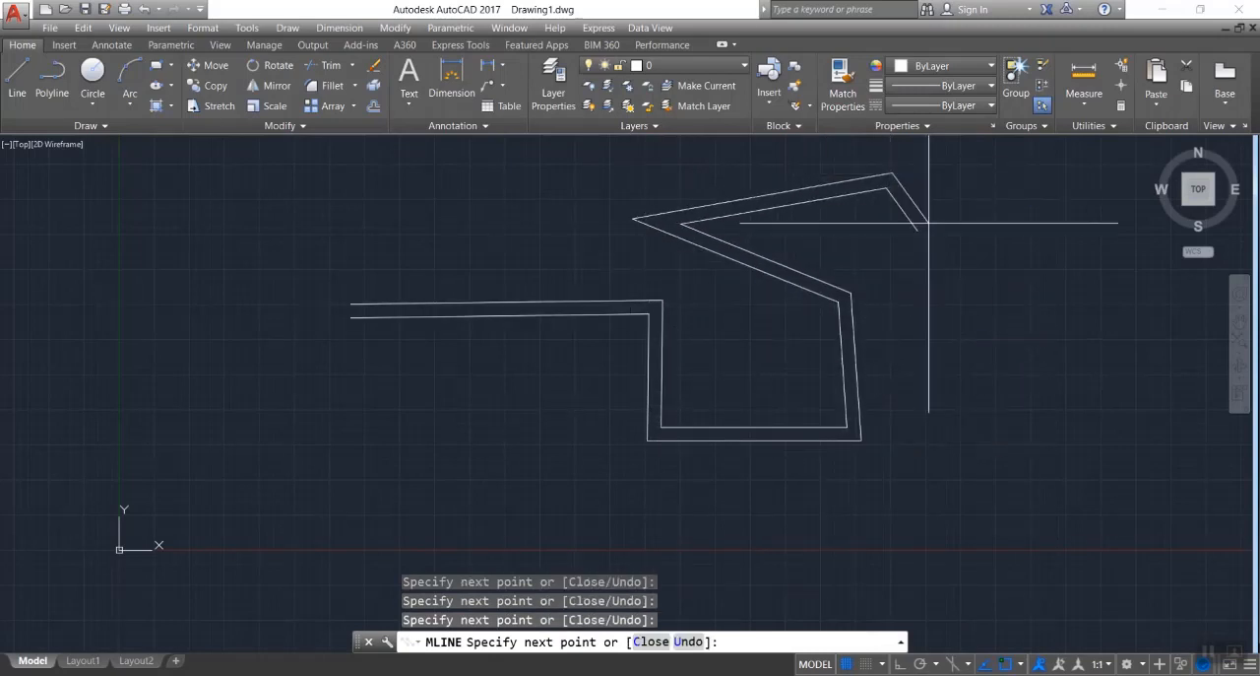
click(1020, 319)
click(969, 443)
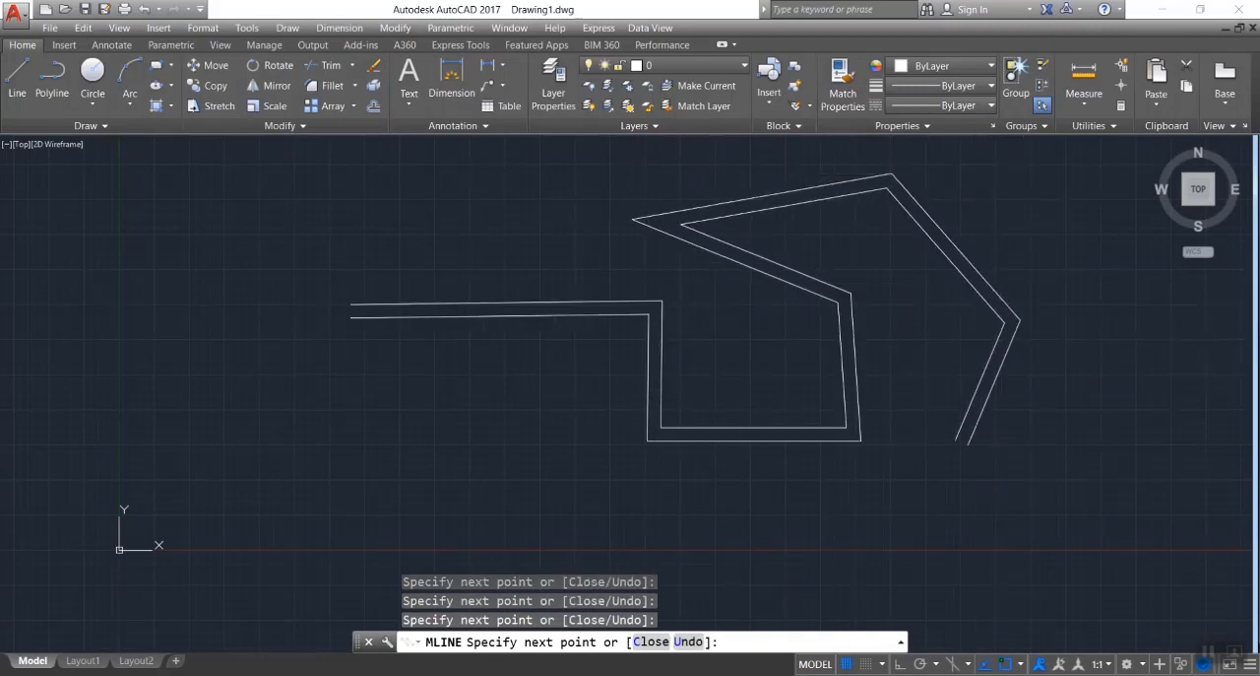
key(Escape)
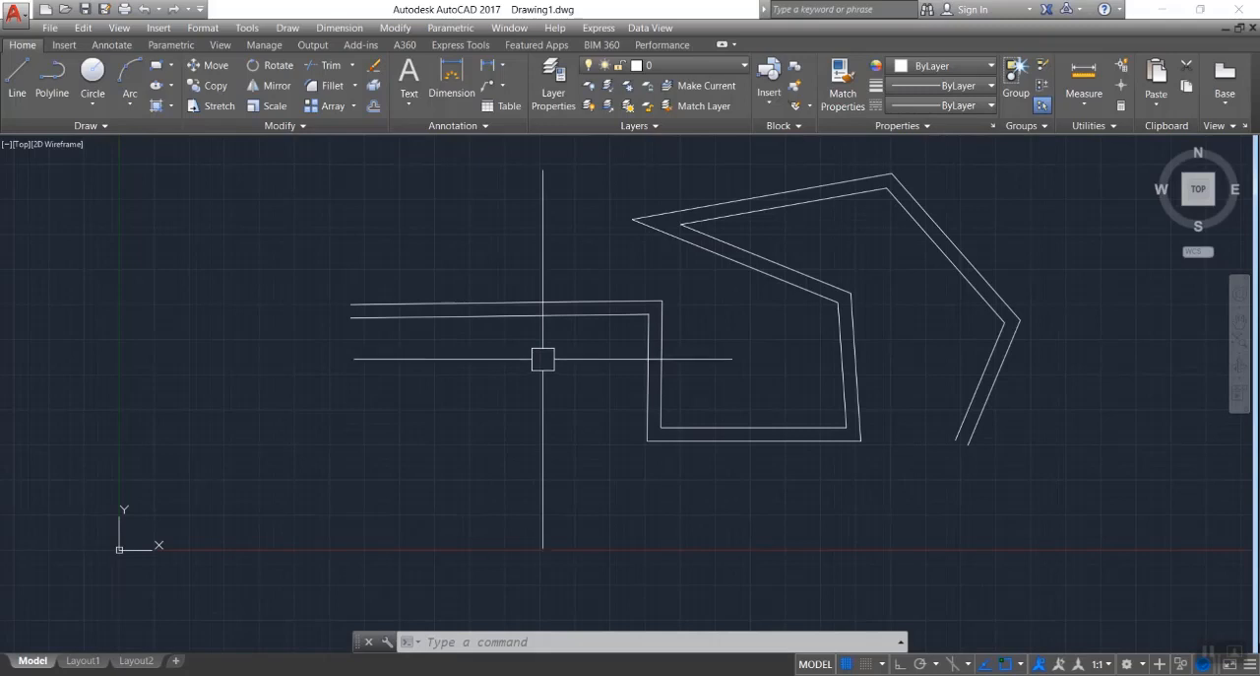
Erase the winding double-line multiline from the drawing.
click(1083, 166)
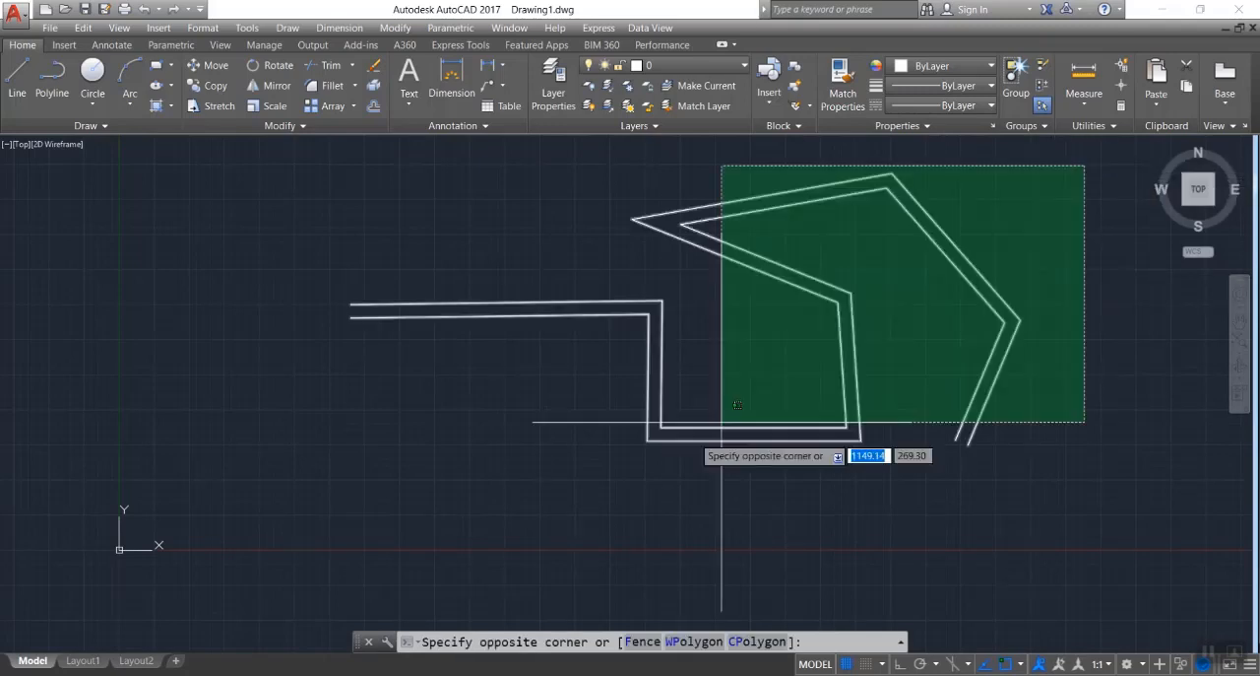
click(298, 490)
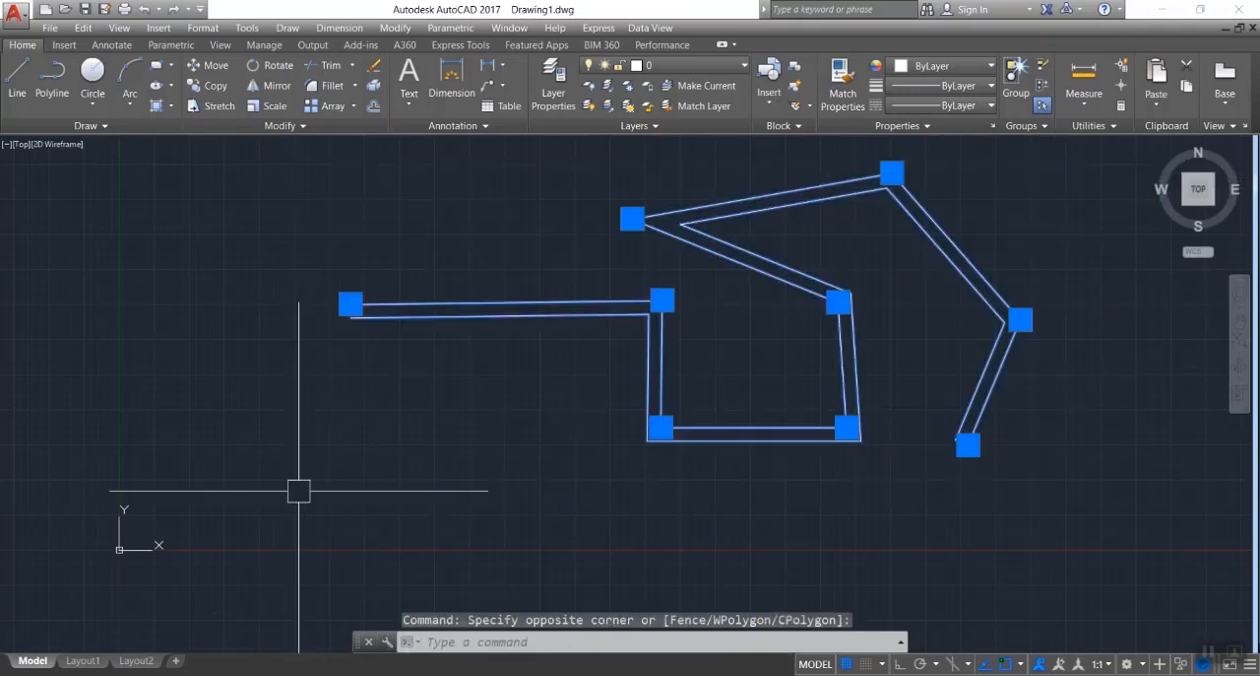
key(Delete)
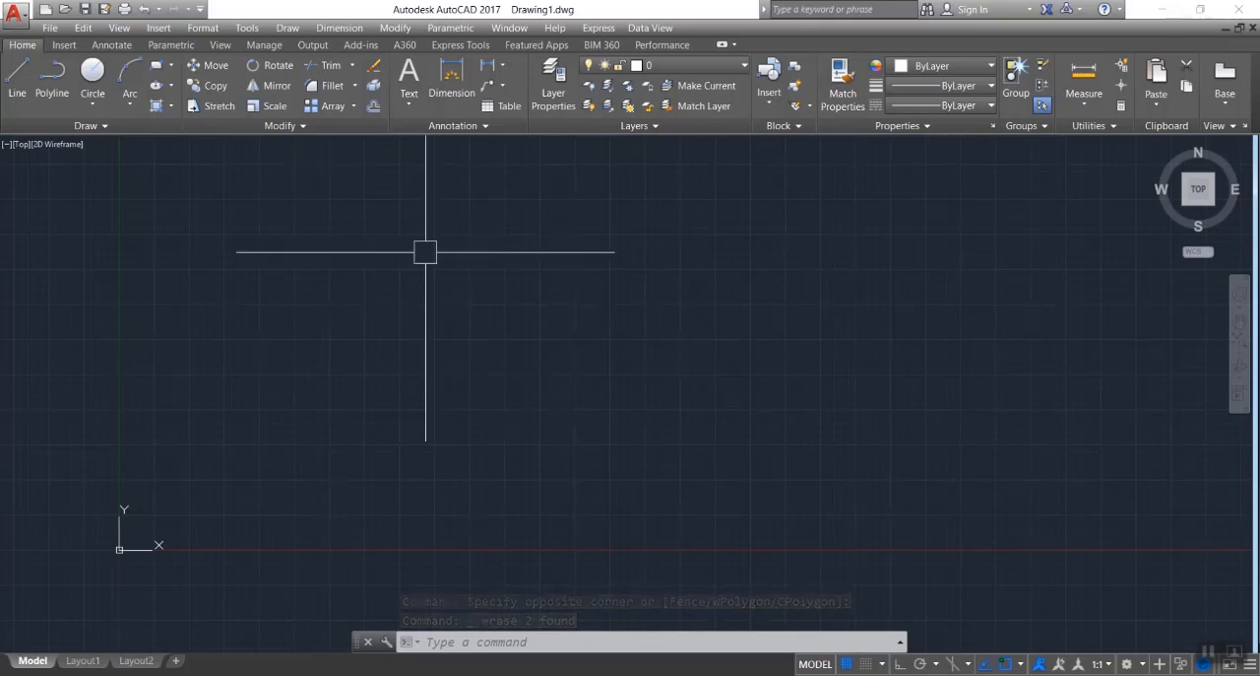
Draw a separate vertical line above the X axis and a horizontal line above and to the right of it, leaving a gap between them.
click(17, 79)
click(315, 480)
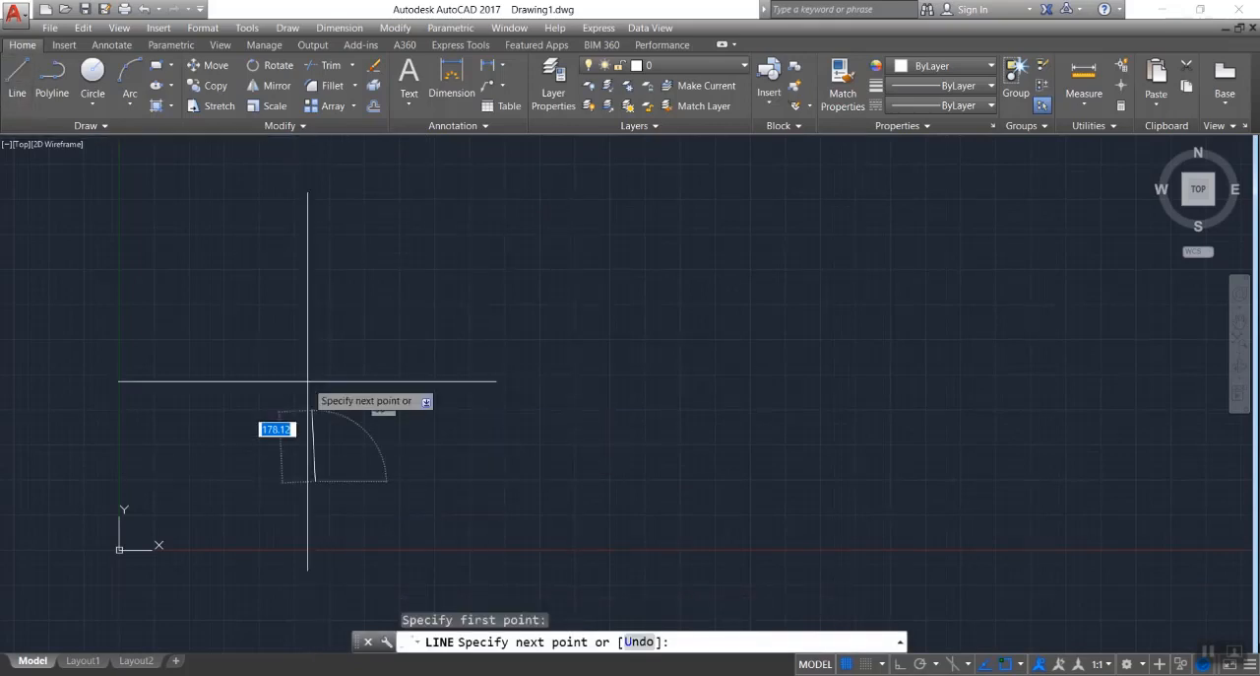
click(315, 329)
key(Return)
key(Return)
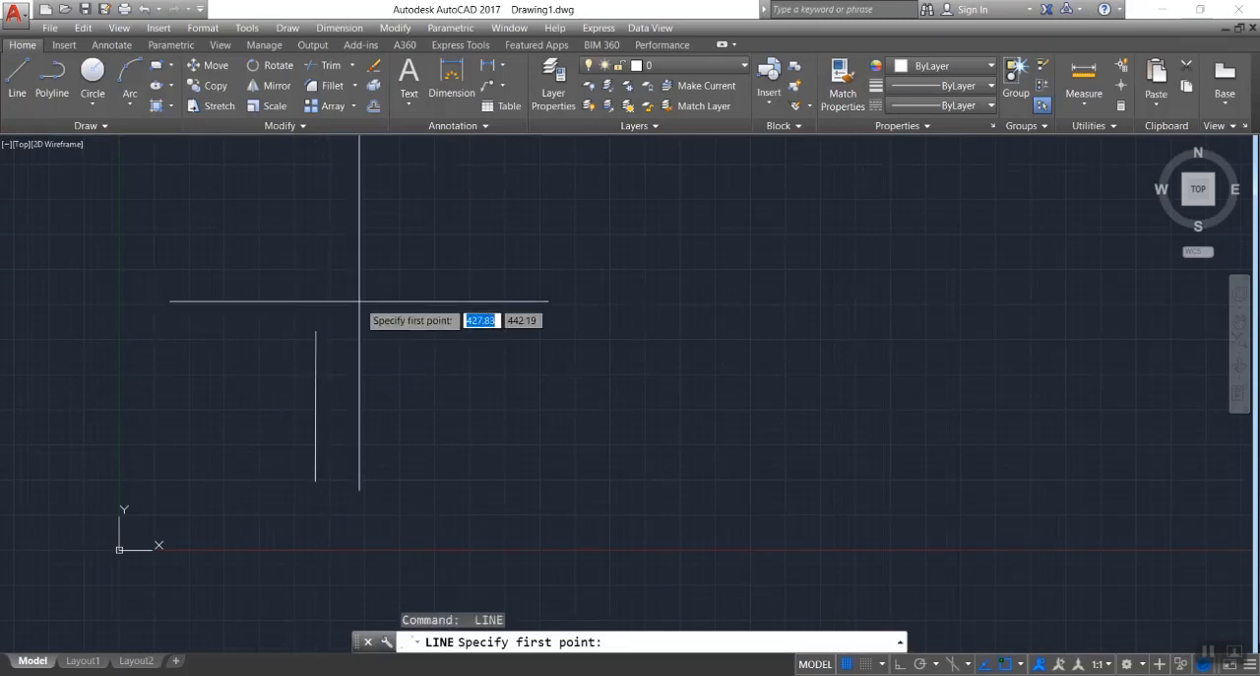
click(360, 300)
Draw a shorter vertical line beyond the horizontal line's right end and a separate, nearly horizontal line to its lower right.
key(Return)
click(576, 343)
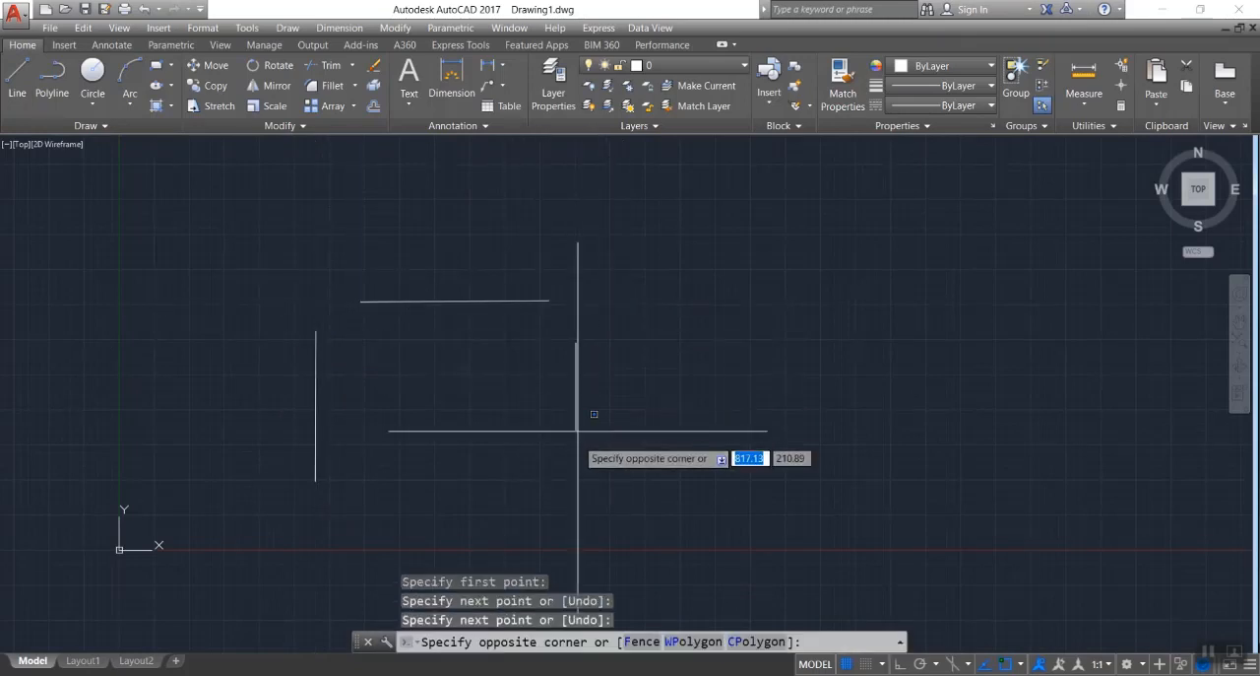
click(576, 461)
key(Return)
click(570, 363)
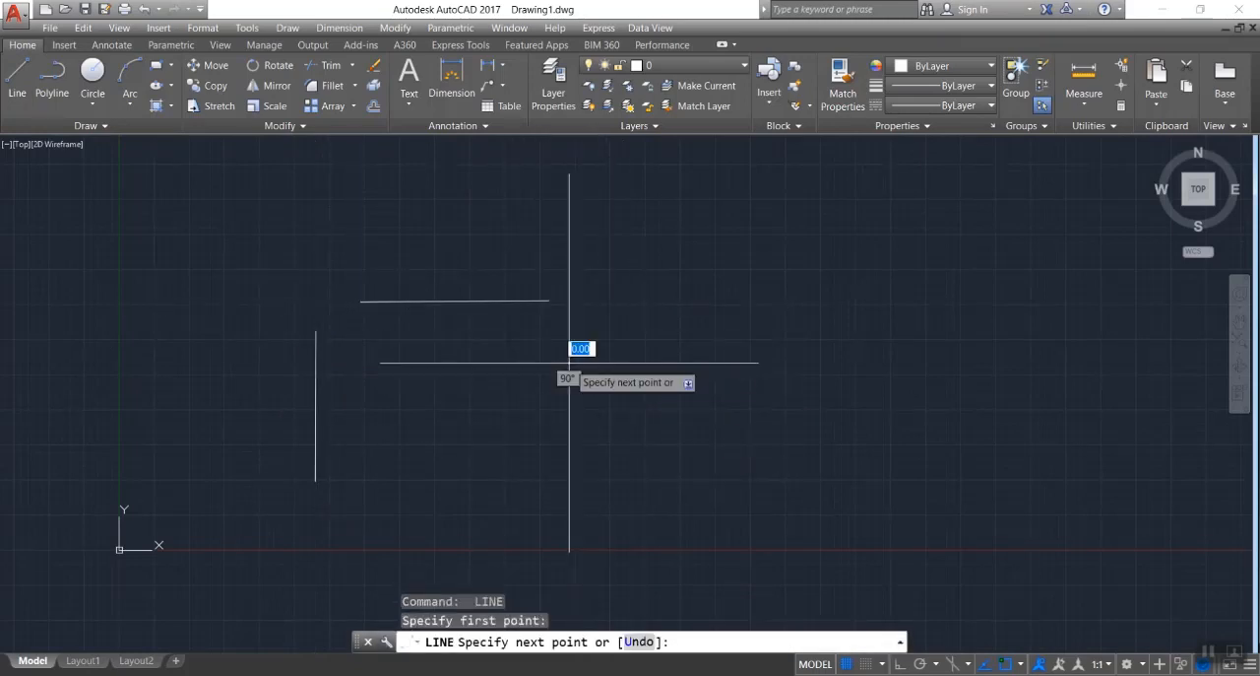
click(569, 454)
key(Return)
key(Return)
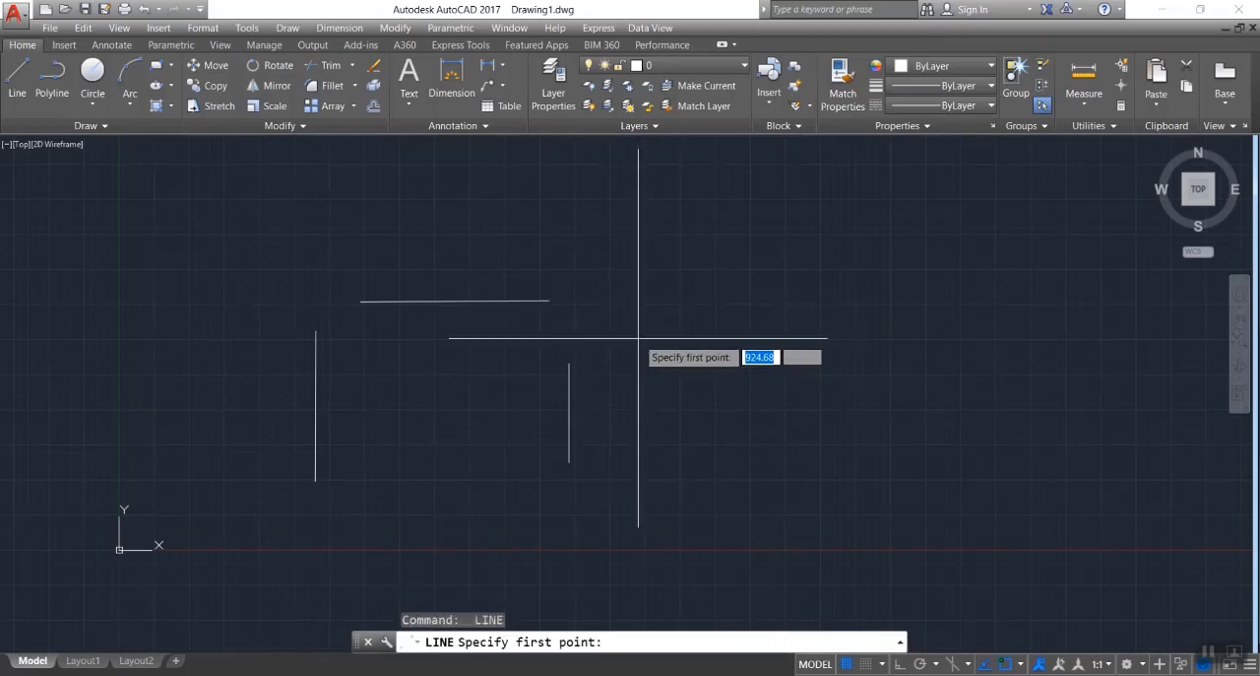
click(641, 479)
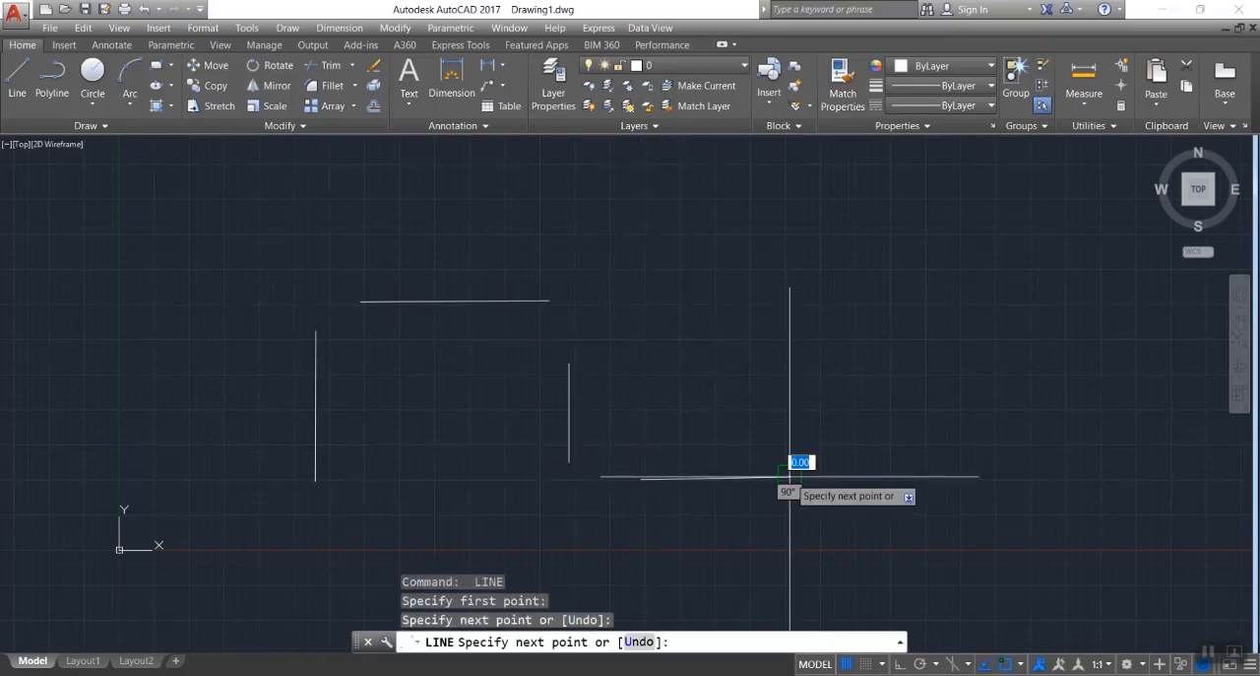
click(789, 477)
key(Return)
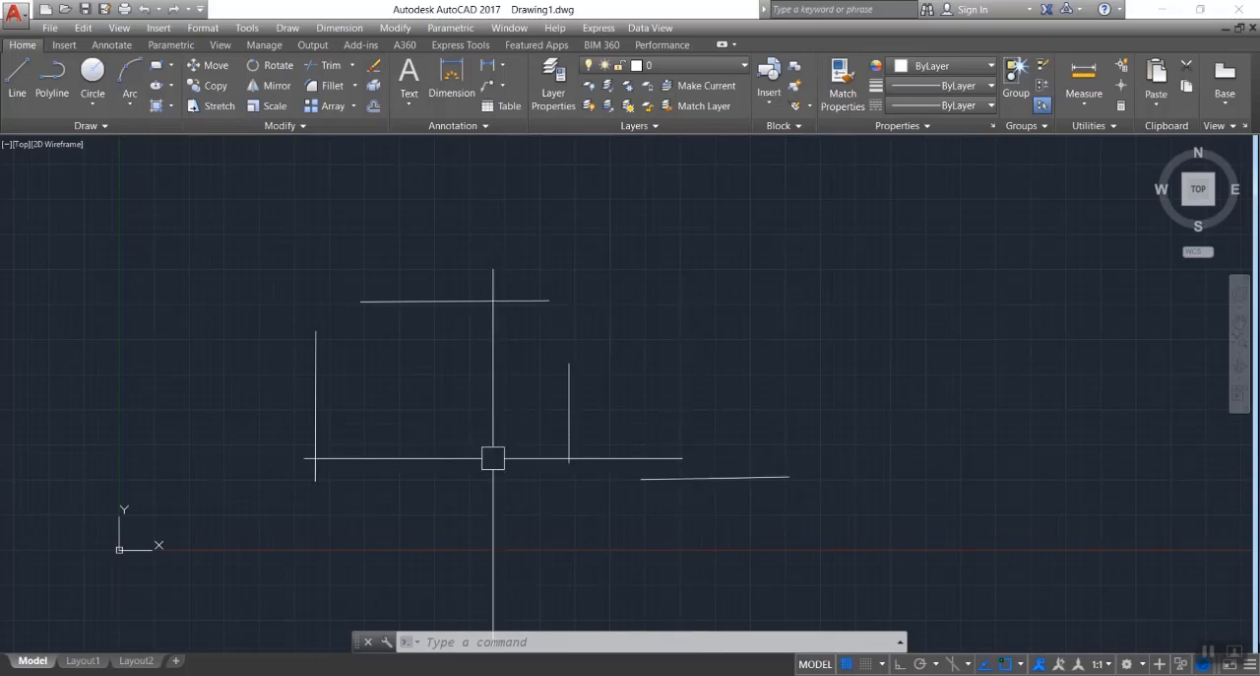
Join the left vertical line and the upper horizontal line at a sharp corner with Fillet.
text(f)
key(Return)
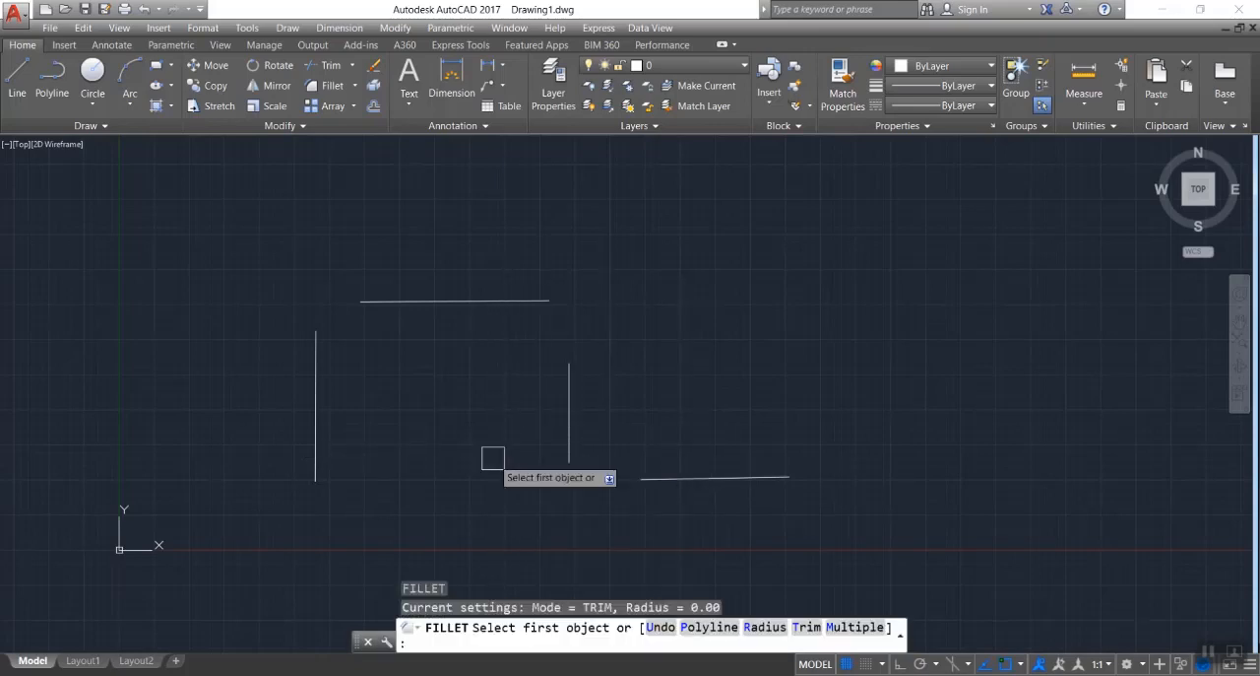
click(316, 389)
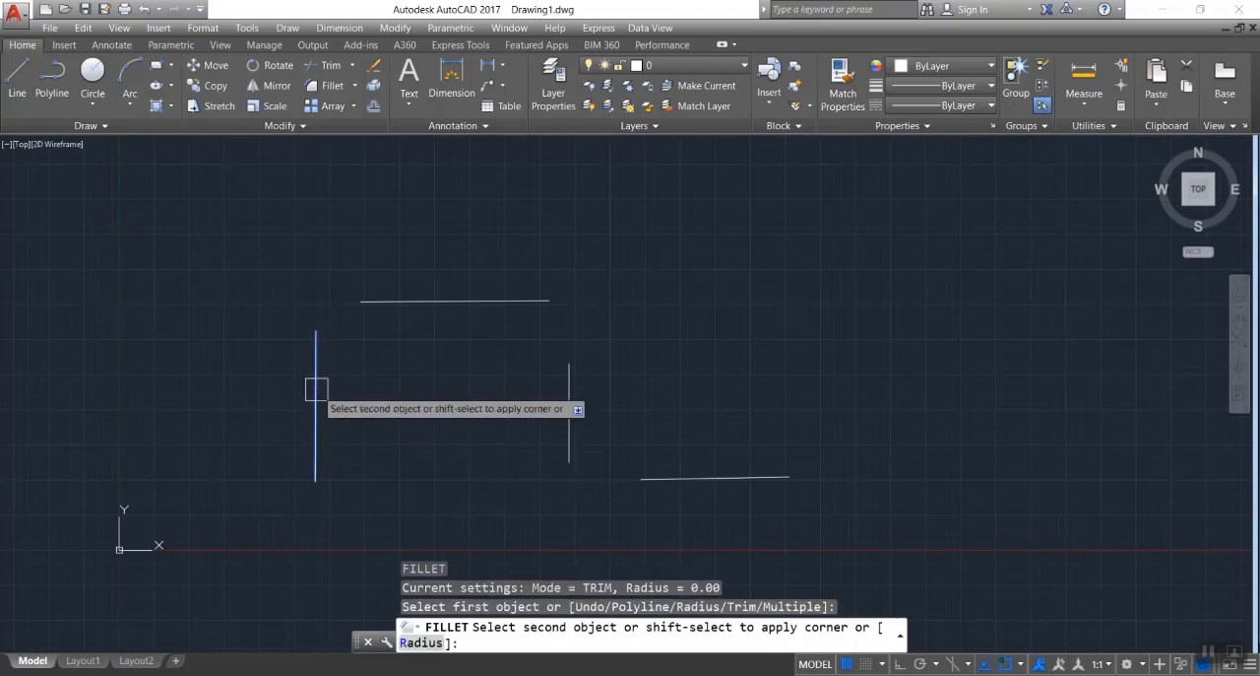
click(395, 301)
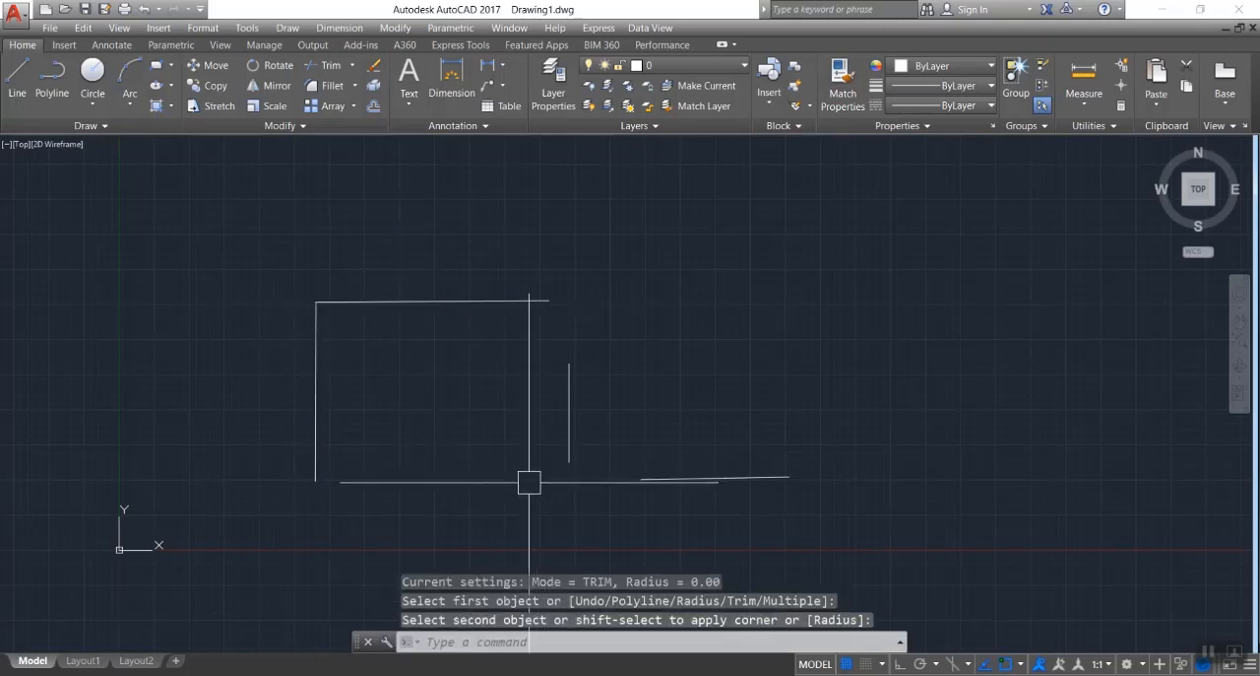
Fillet the short vertical line to the upper horizontal line and to the lower-right line, forming sharp corners.
drag(529, 481, 496, 503)
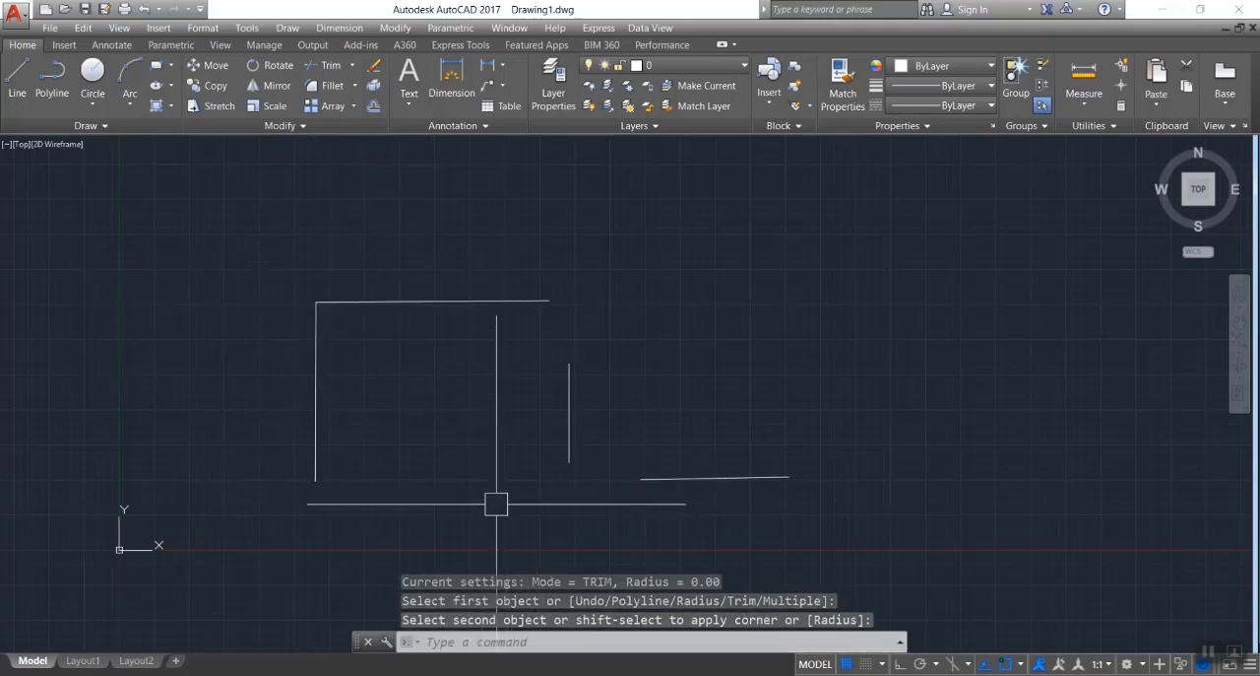
key(Return)
click(492, 301)
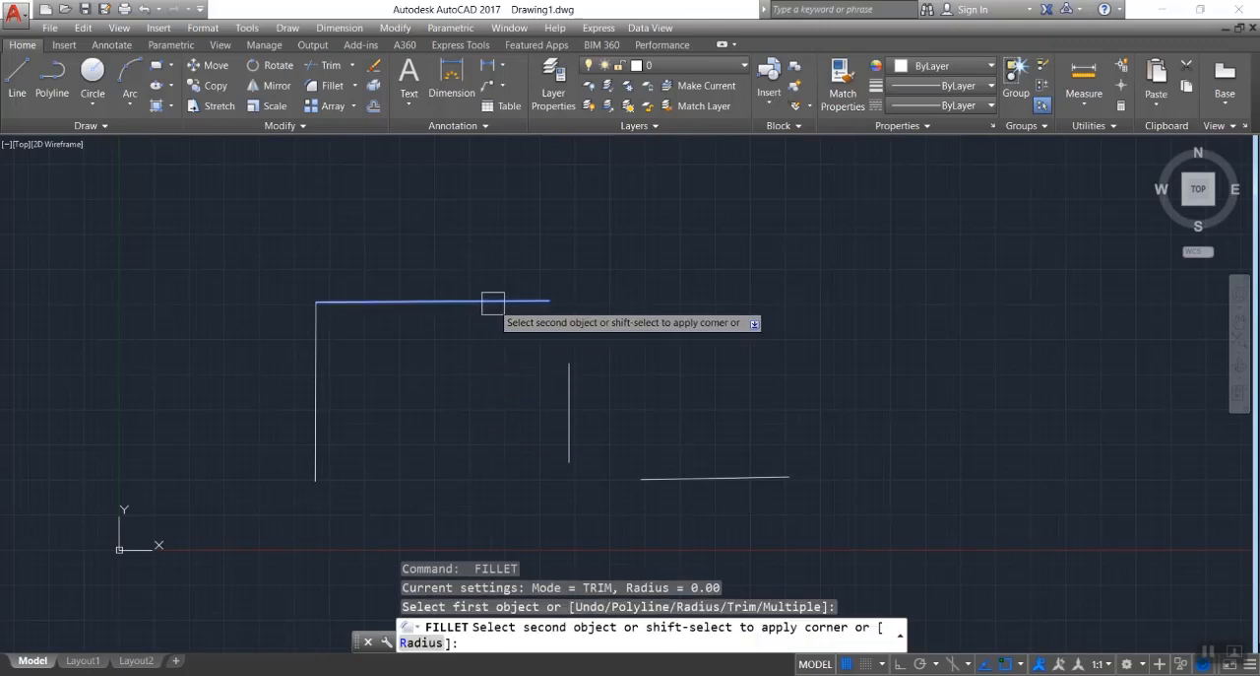
click(571, 406)
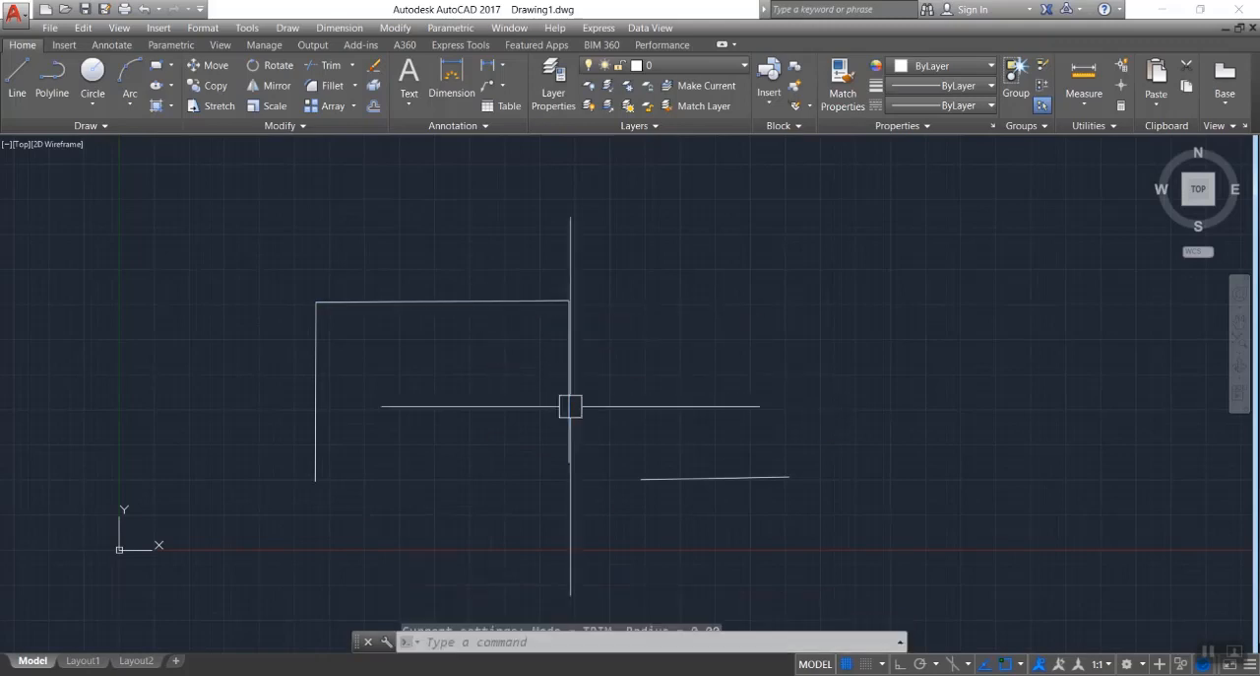
key(Return)
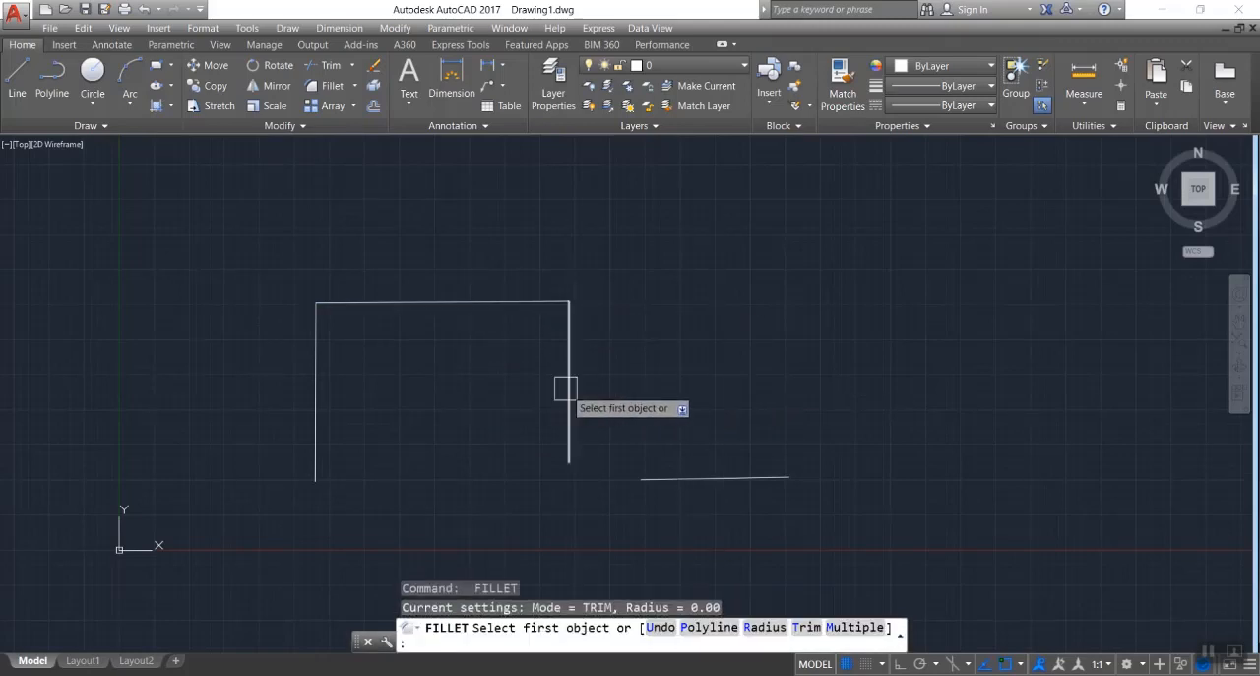
click(568, 388)
click(690, 478)
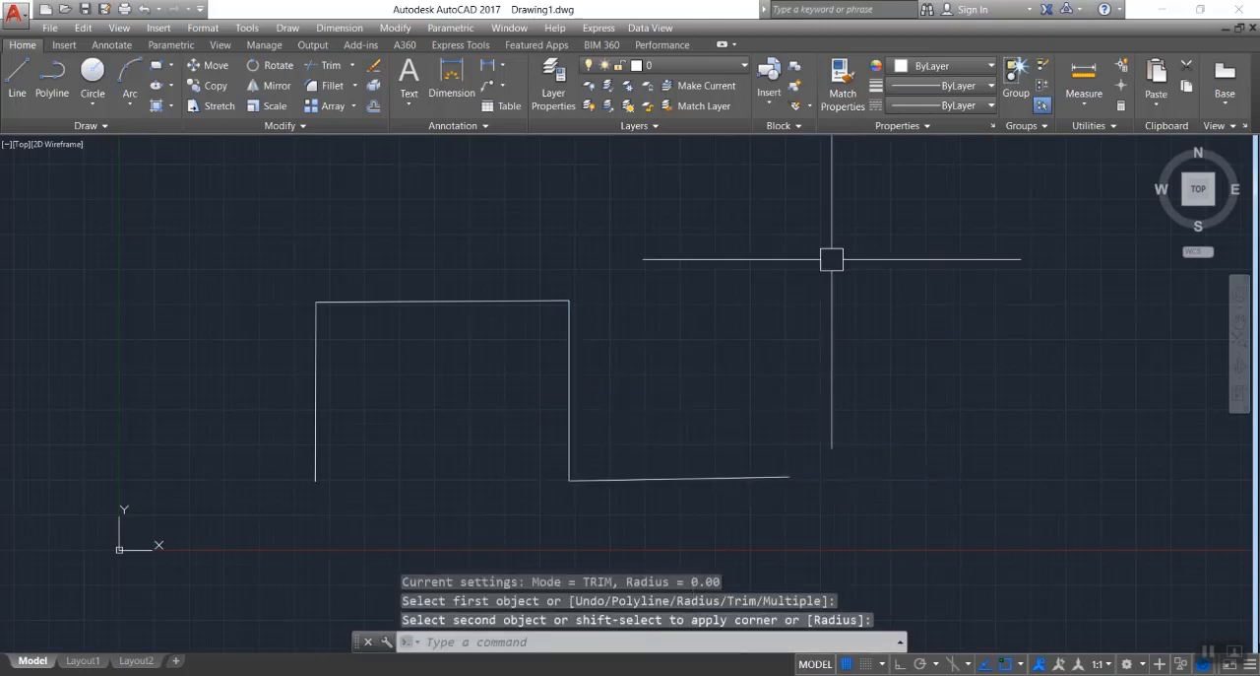
Erase all four joined lines from the drawing.
click(908, 218)
click(173, 541)
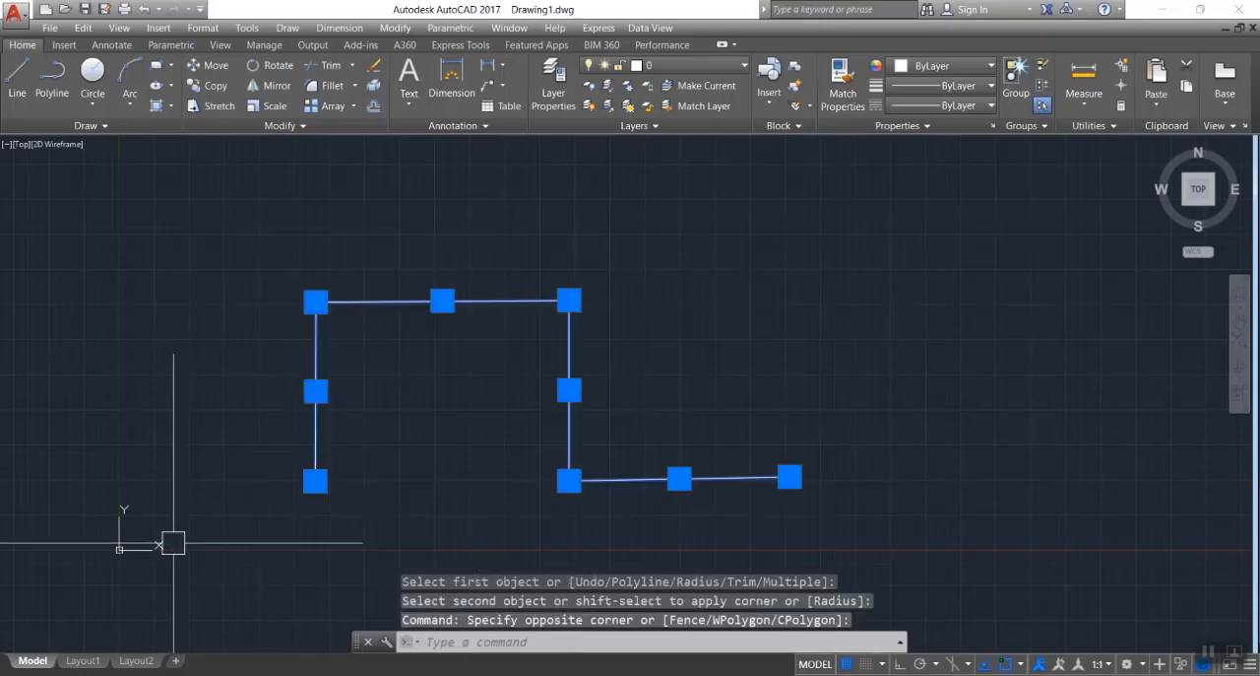
key(Delete)
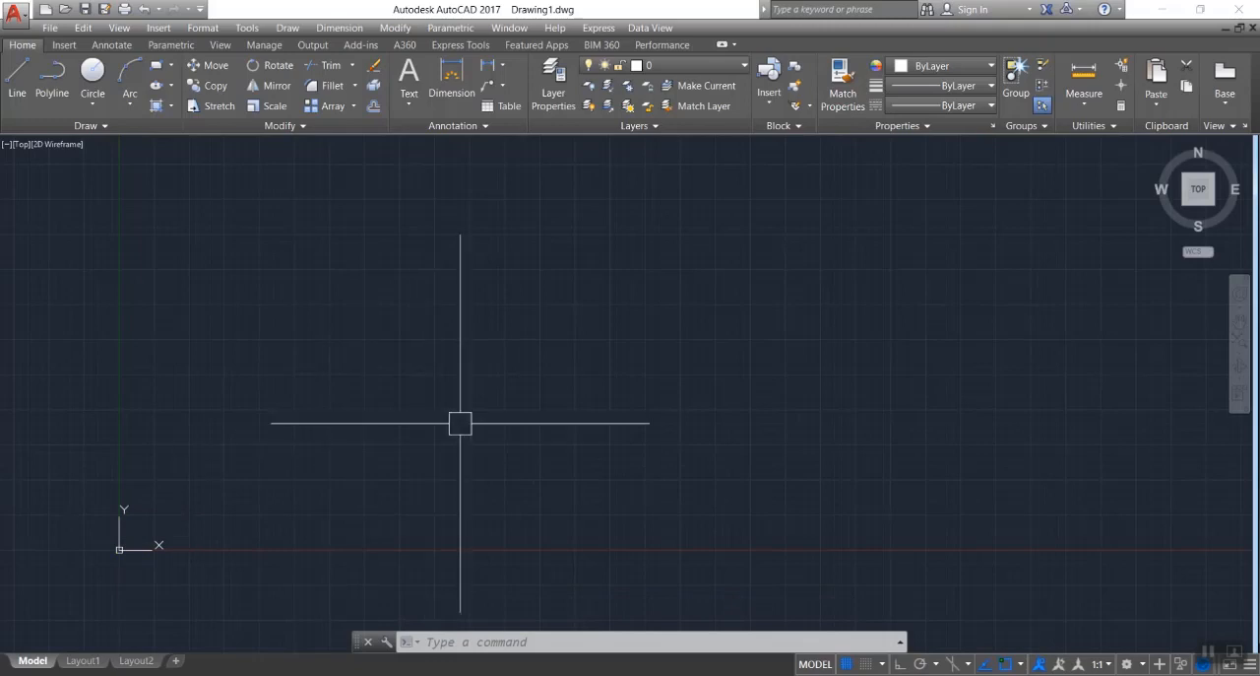
Undo and redo the erasure of the joined lines twice in a row.
key(ctrl+z)
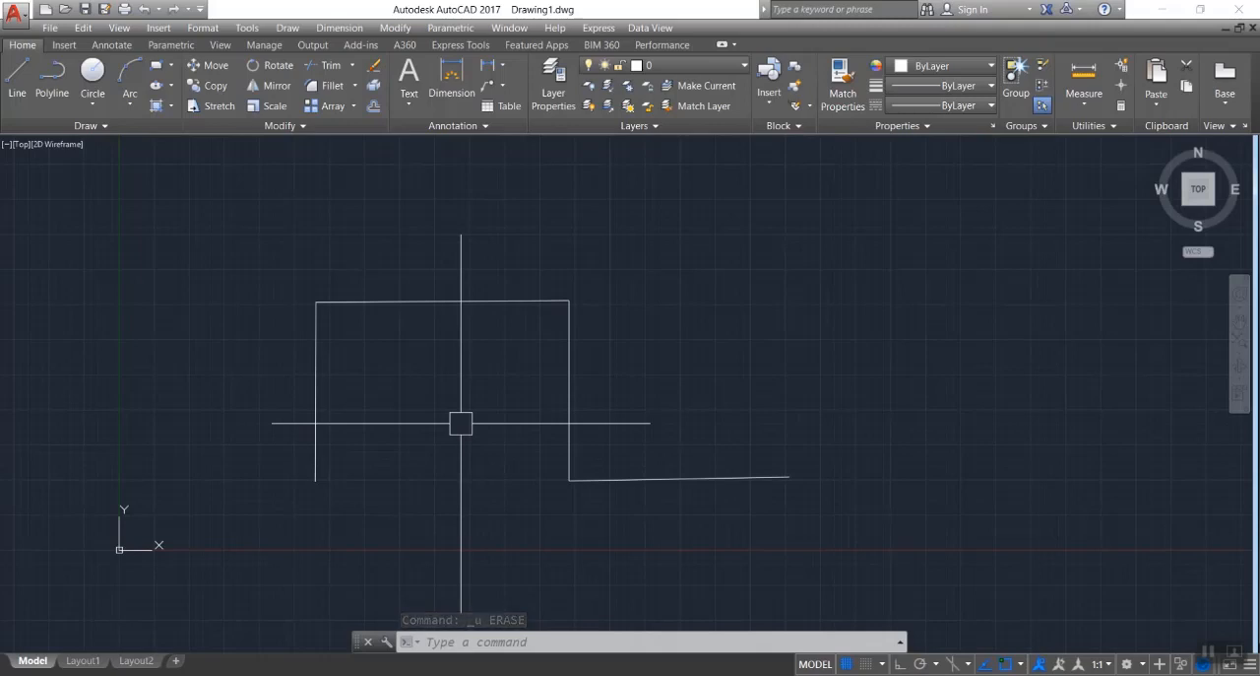
key(ctrl+y)
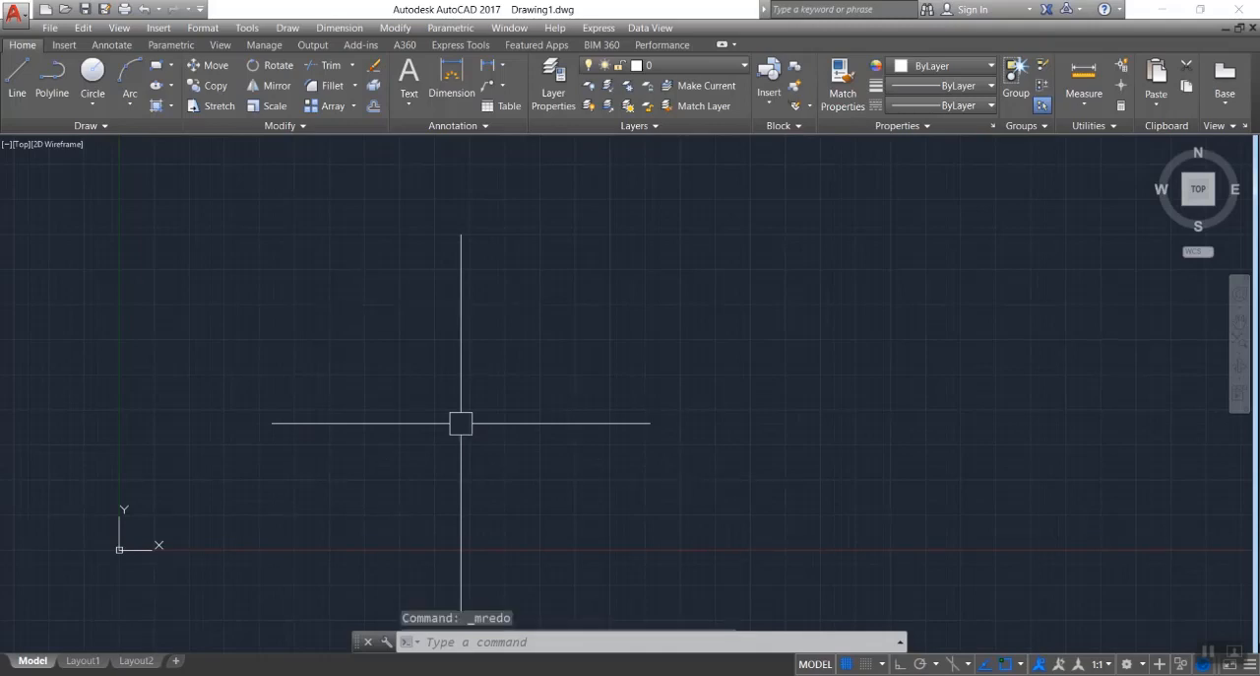
key(ctrl+z)
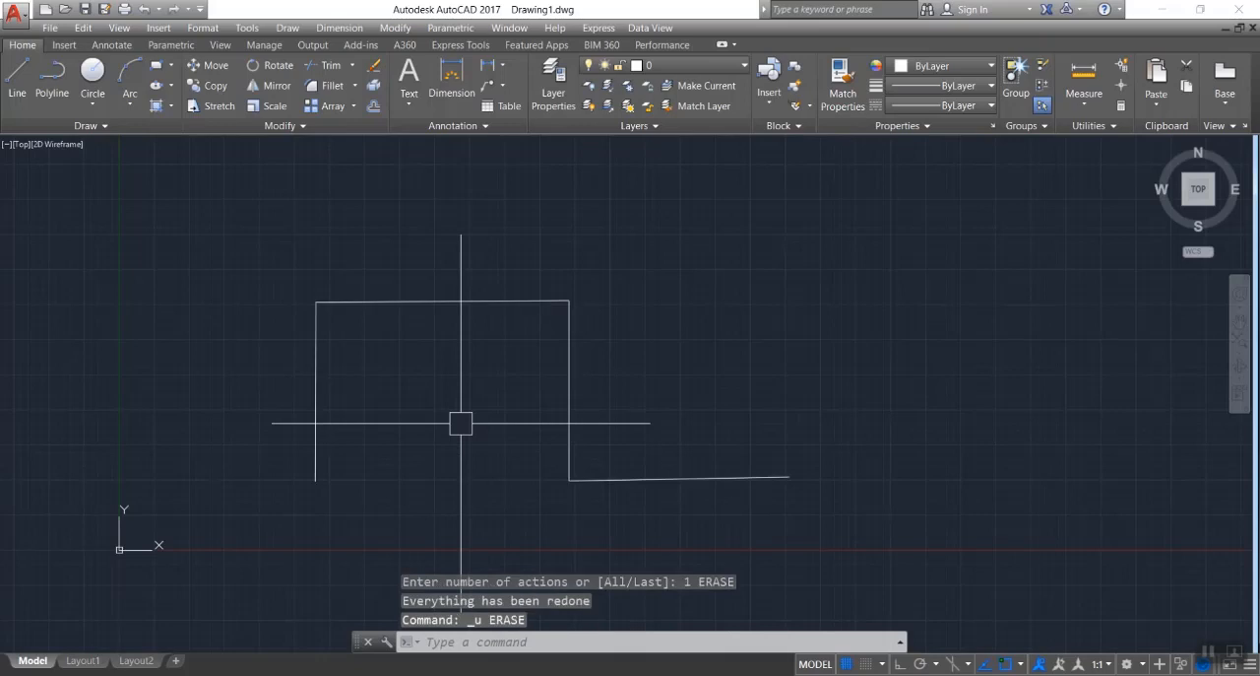
key(ctrl+y)
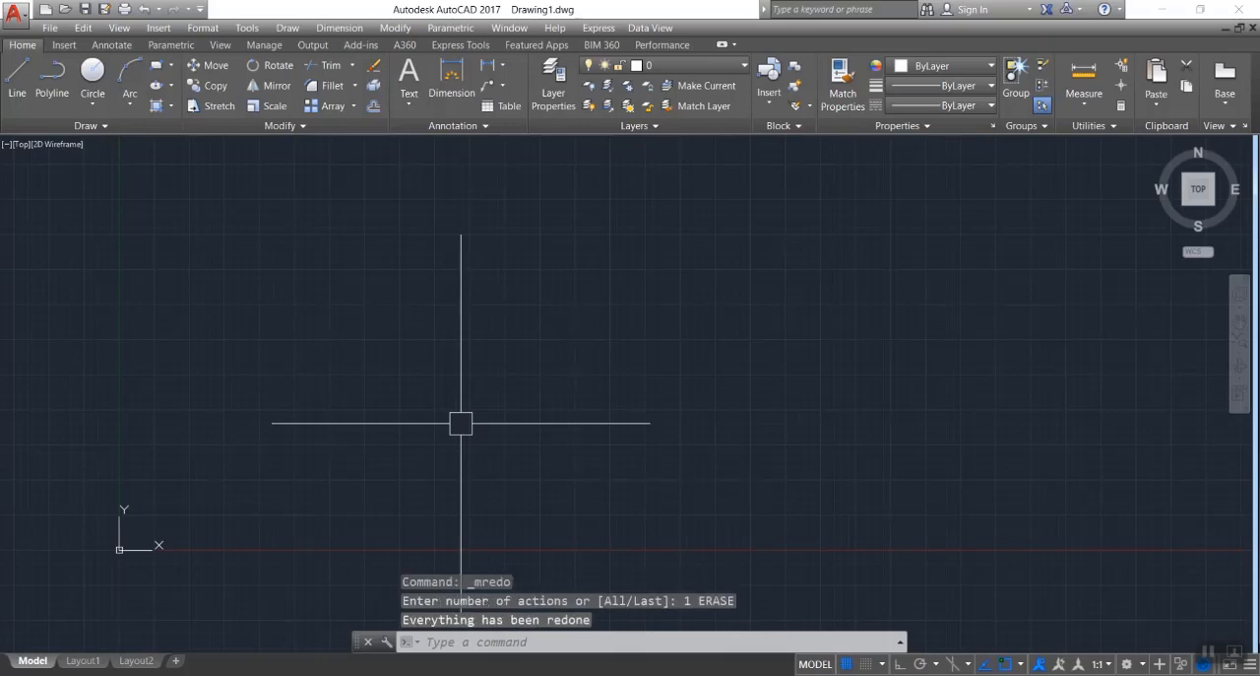
Draw a self-crossing chain of ten connected line segments in the empty area, ending with a long horizontal segment.
text(l)
key(Return)
click(357, 303)
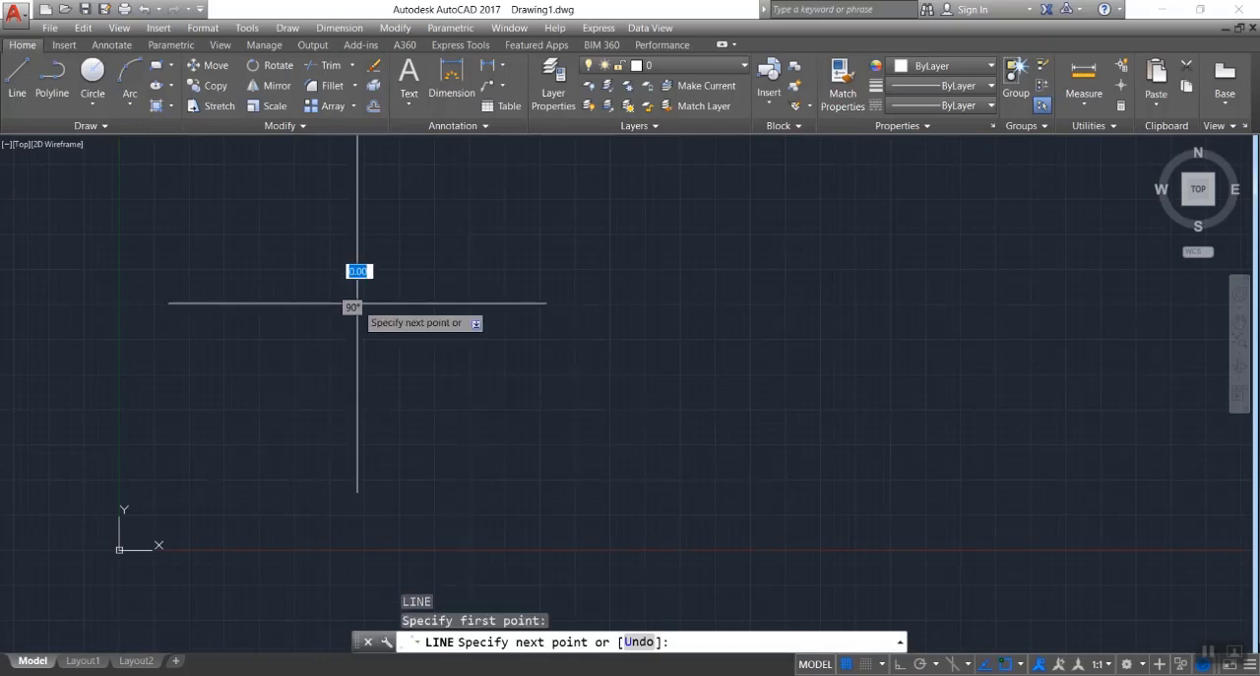
click(728, 225)
click(516, 437)
click(816, 450)
click(820, 335)
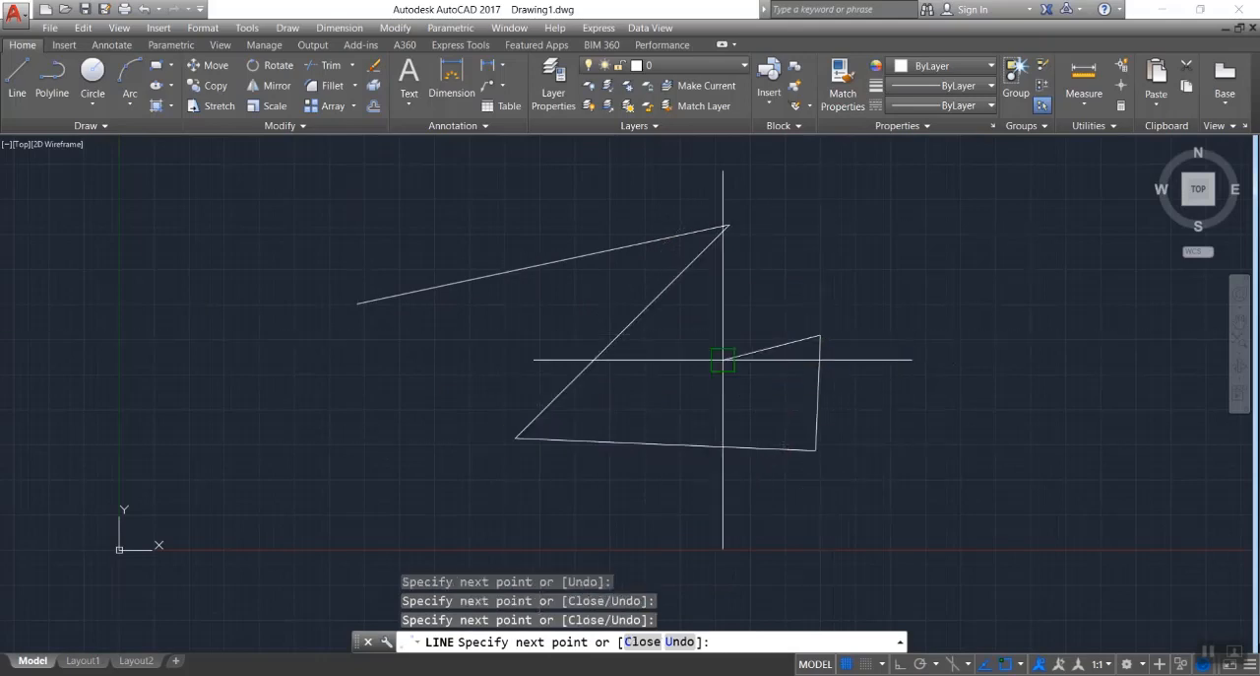
click(724, 359)
click(452, 337)
click(436, 183)
click(571, 166)
click(571, 297)
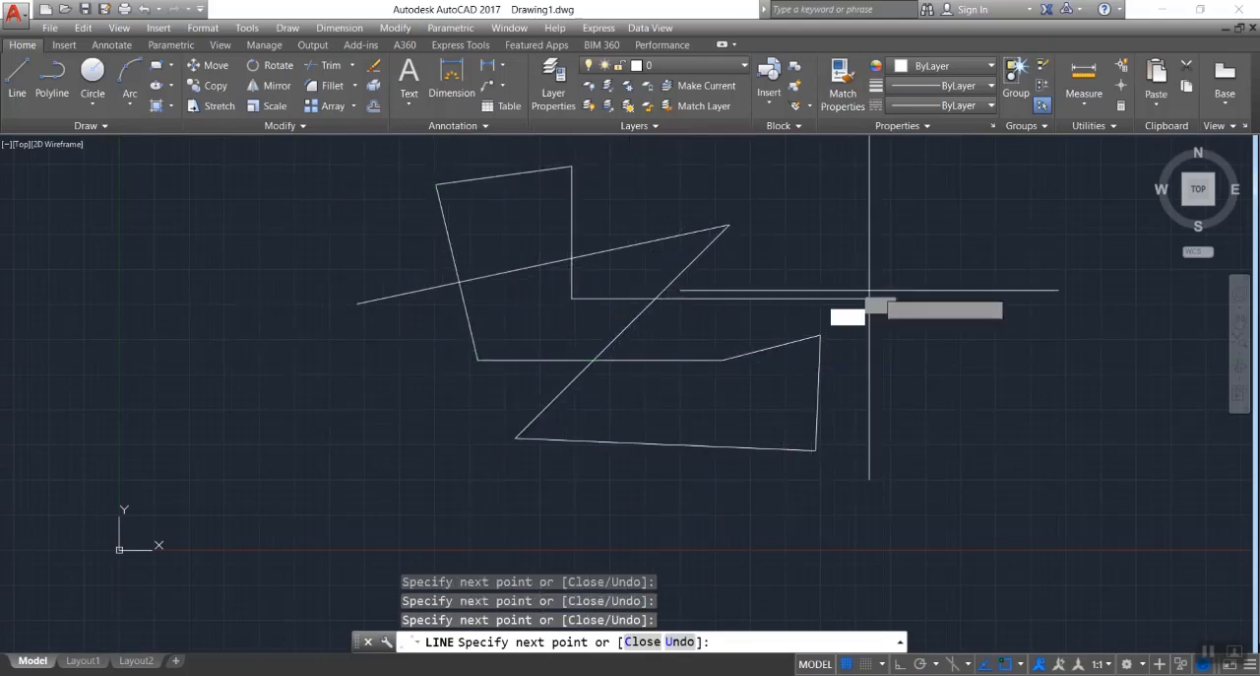
click(876, 298)
key(Escape)
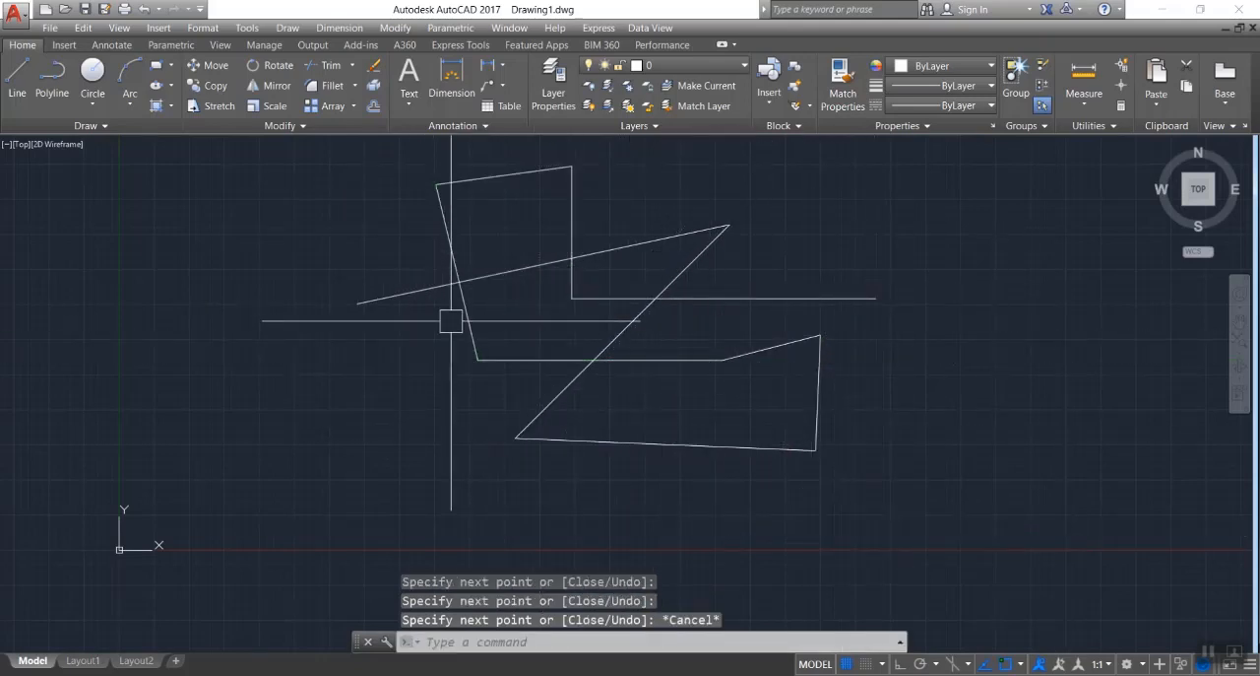
Erase the lower horizontal line and the long diagonal line crossing it, and restore both with OOPS.
click(537, 359)
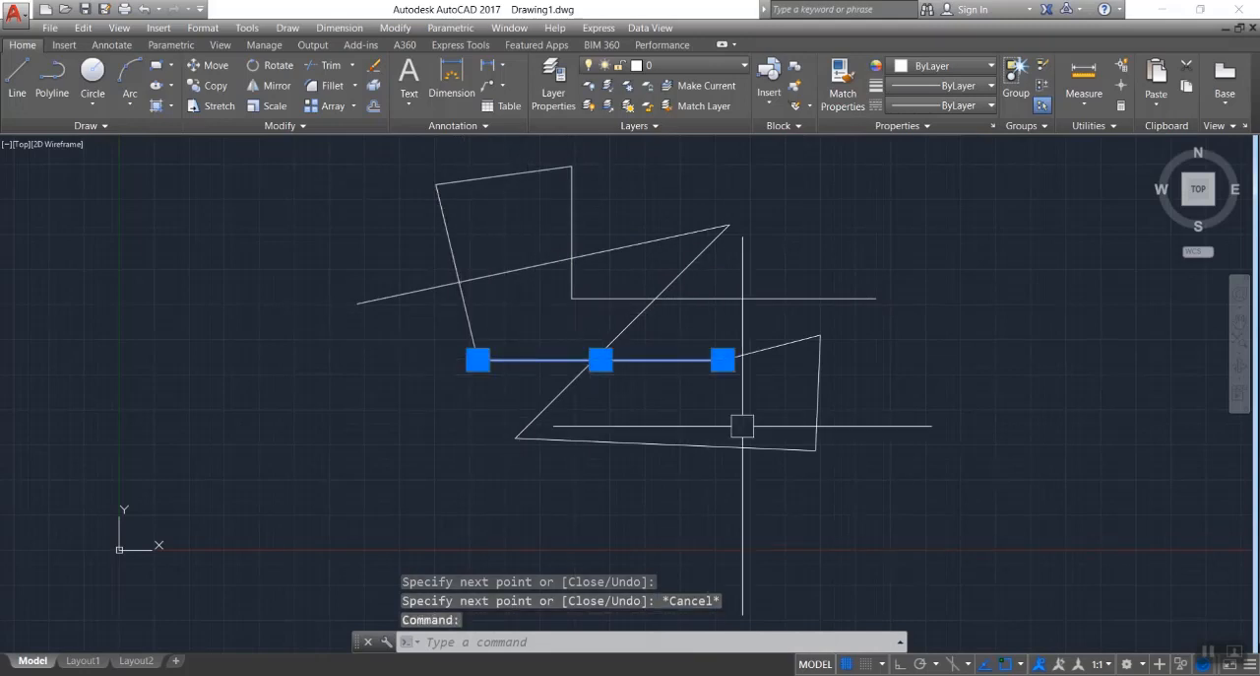
click(558, 395)
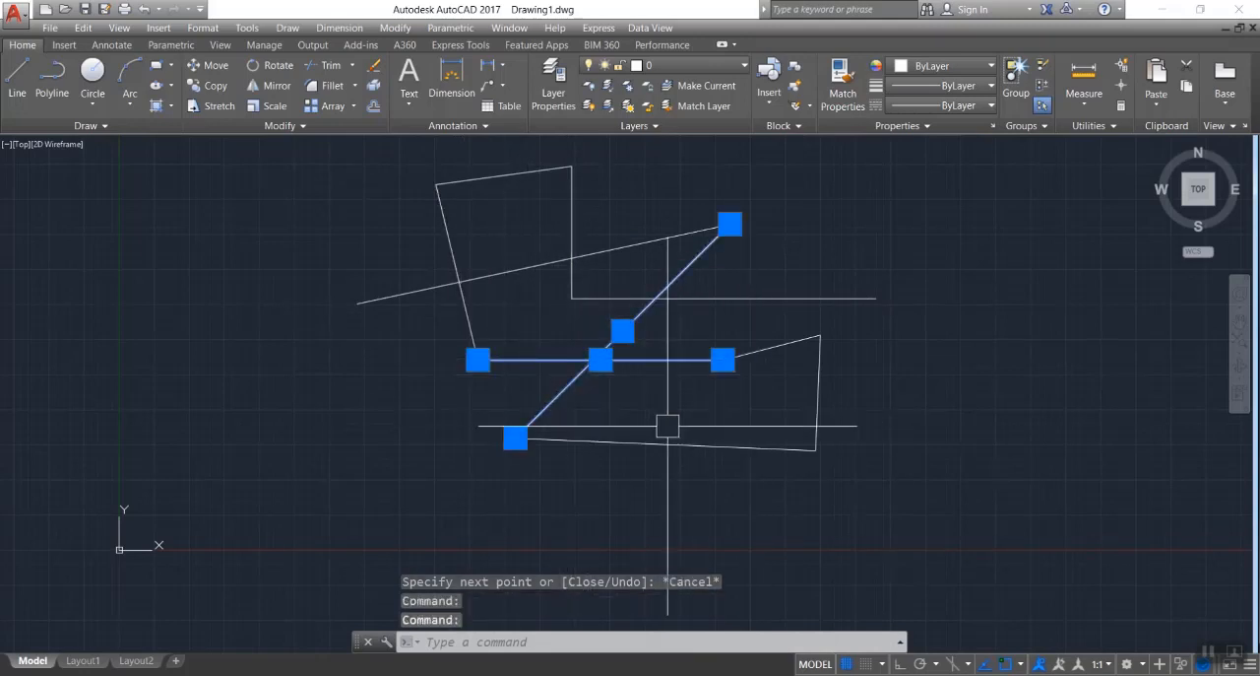
key(Delete)
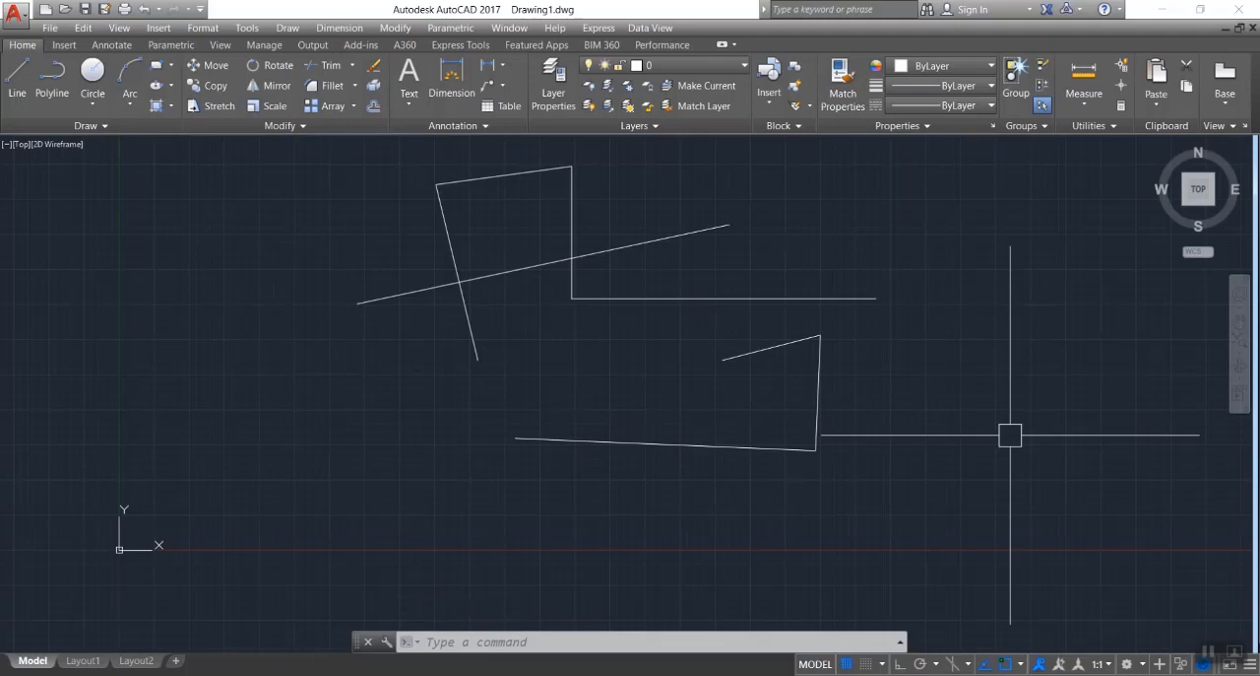
text(oops)
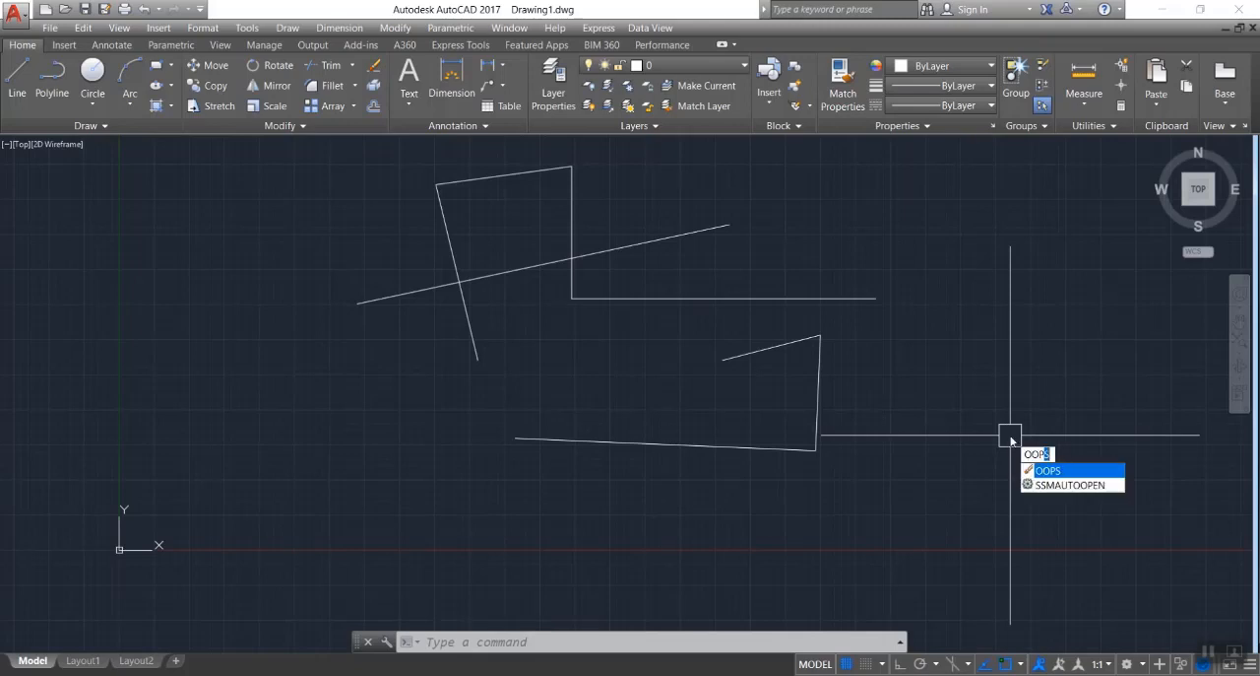
key(Return)
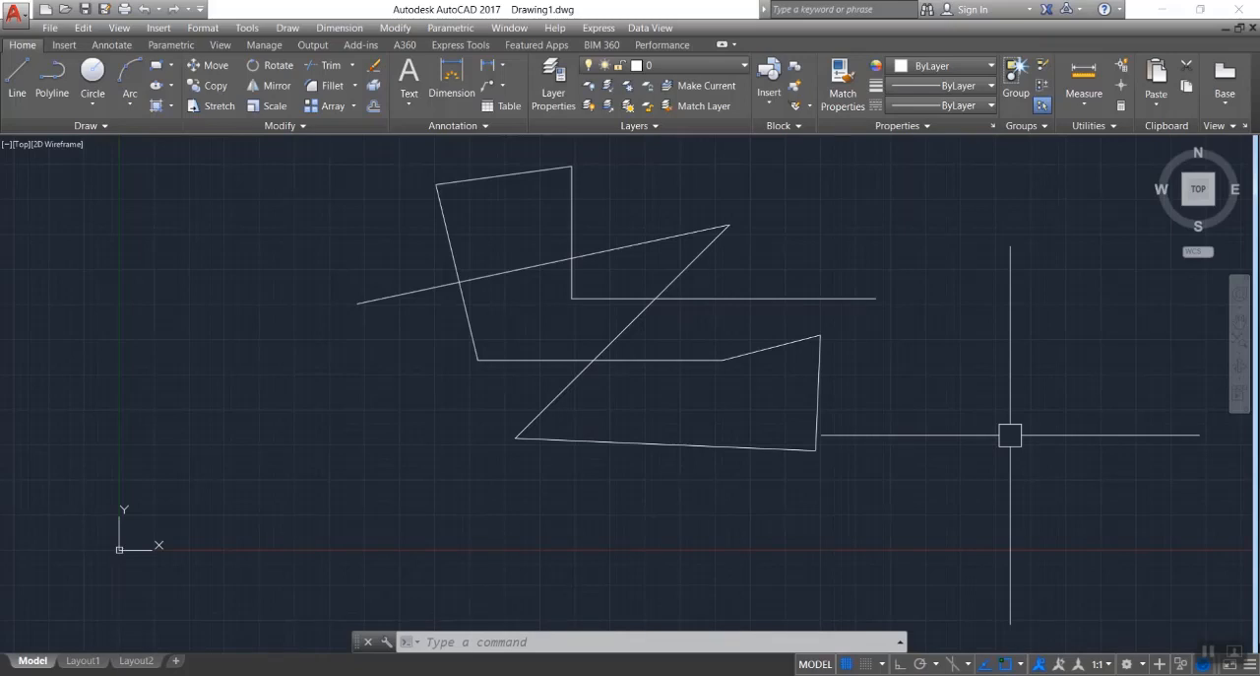
Erase the entire chain of line segments.
click(1040, 156)
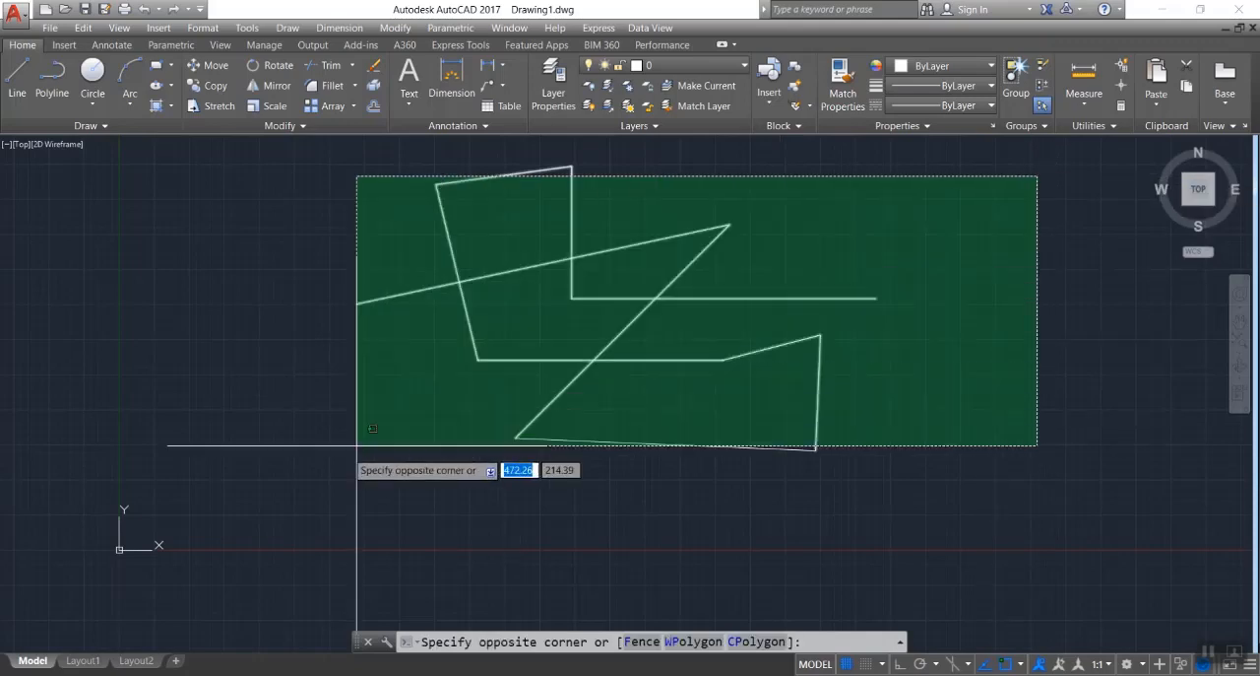
click(260, 494)
key(Delete)
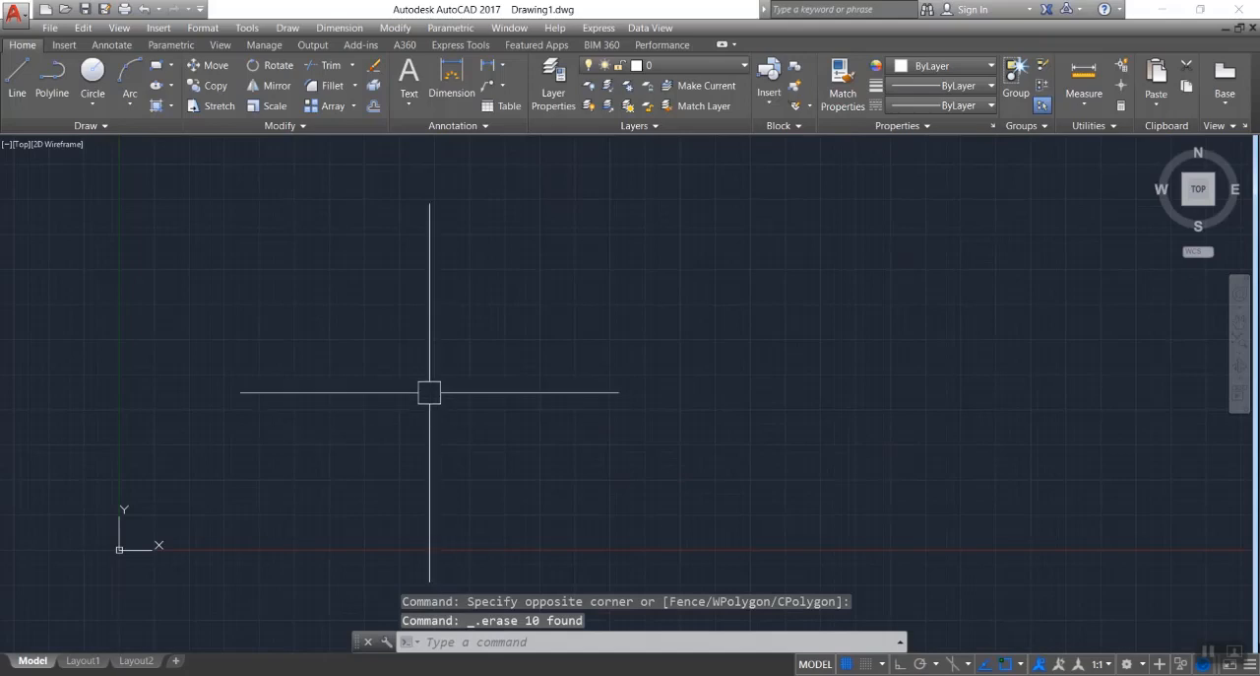
Draw a single, nearly horizontal line in the middle of the empty drawing area.
text(l)
key(Return)
click(407, 341)
click(692, 341)
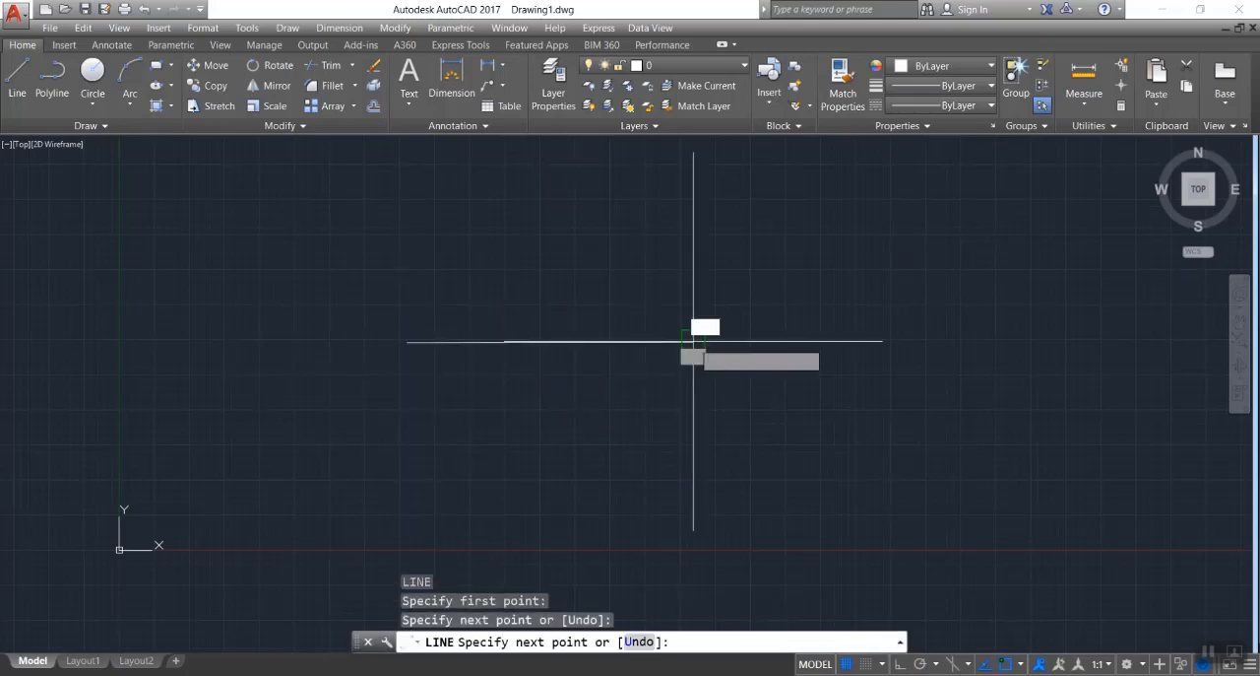
key(Escape)
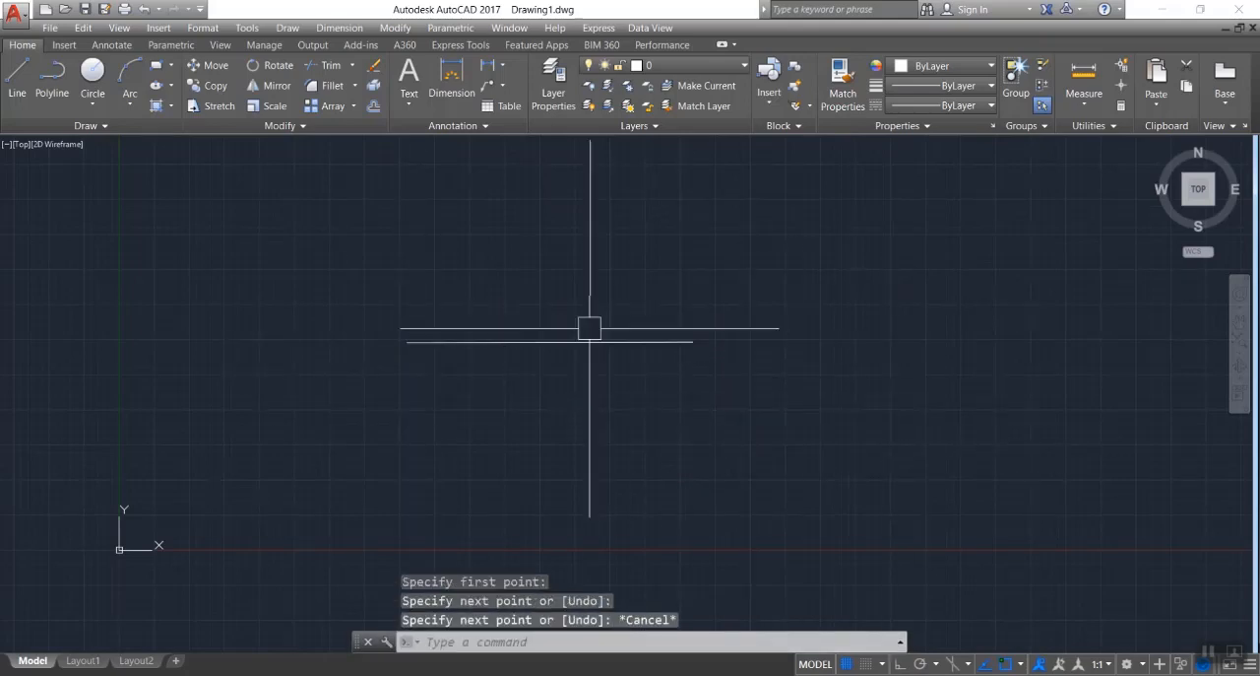
Rotate the horizontal line about its left endpoint by 32° counterclockwise.
click(549, 342)
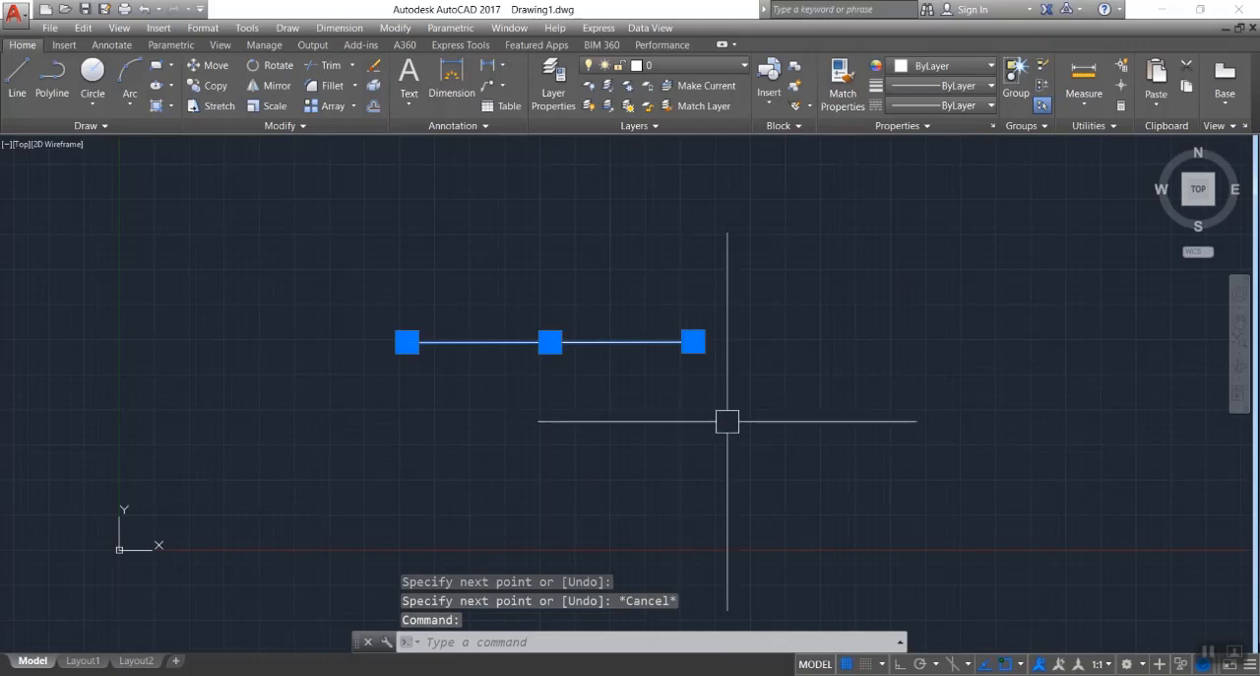
text(RO)
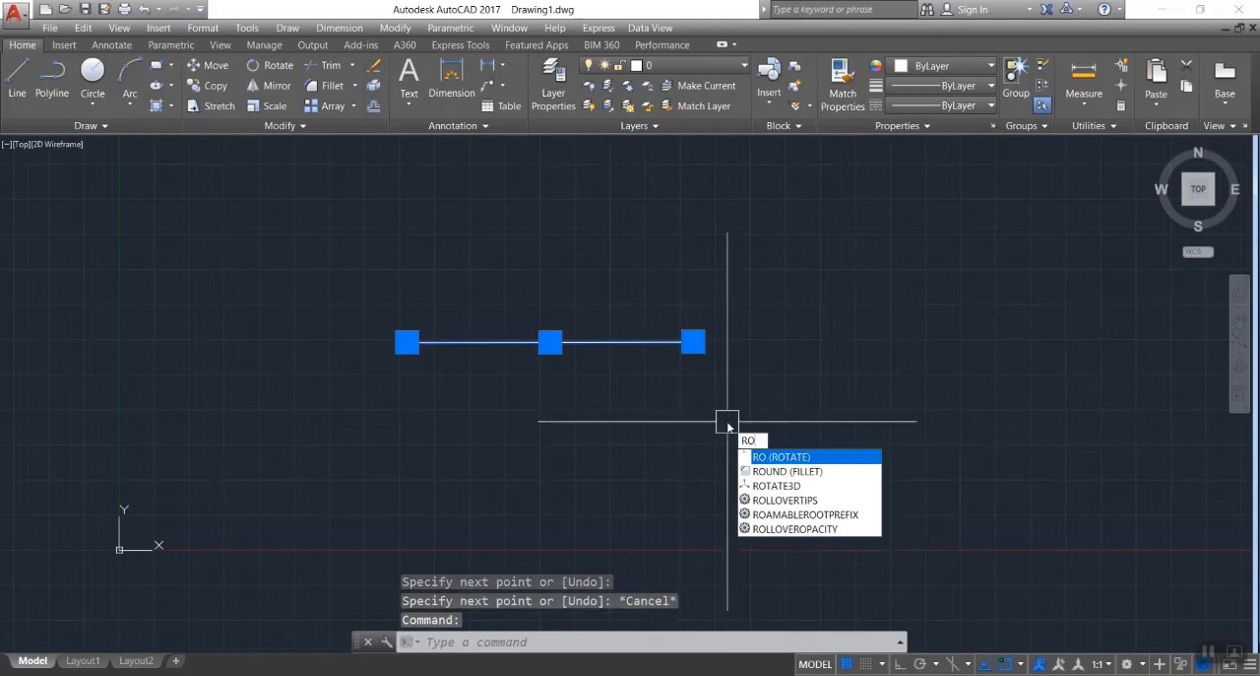
key(Return)
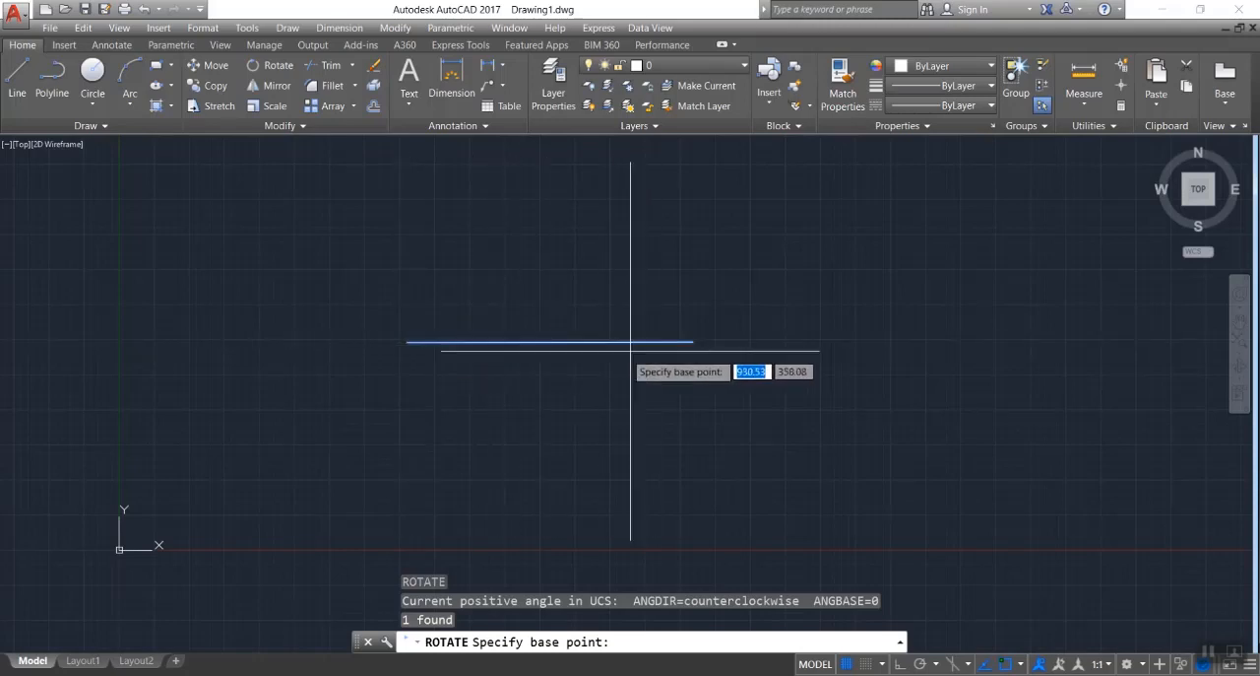
click(408, 341)
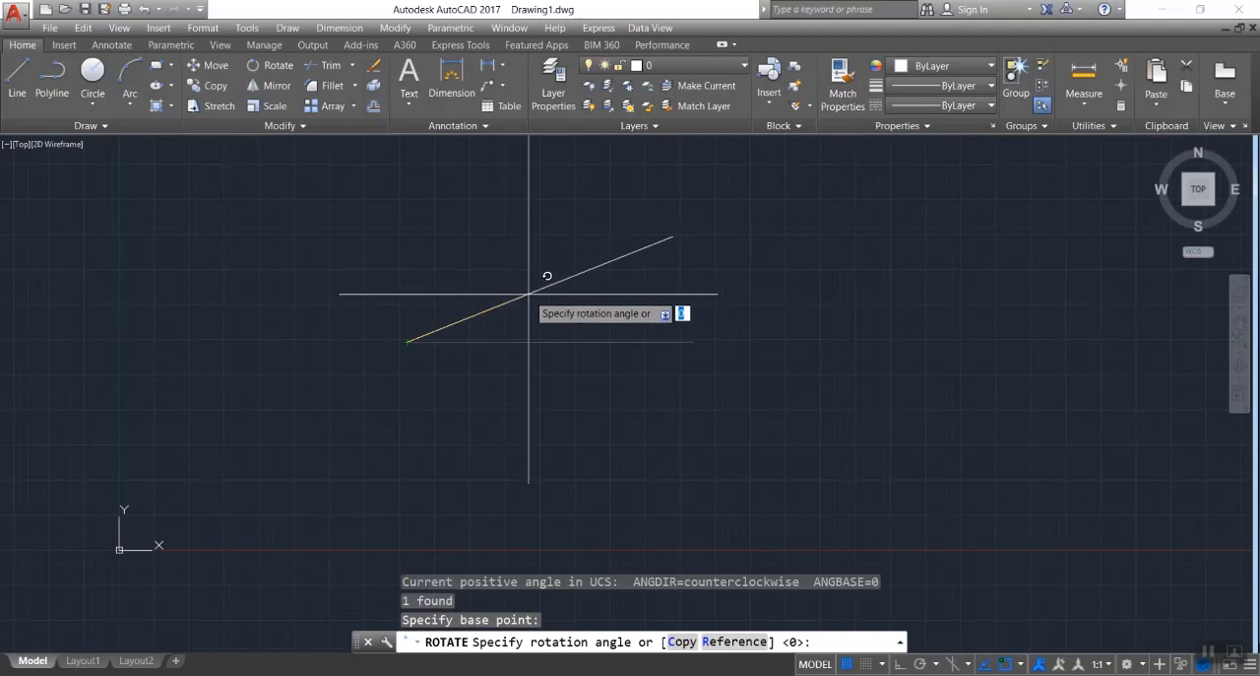
key(Return)
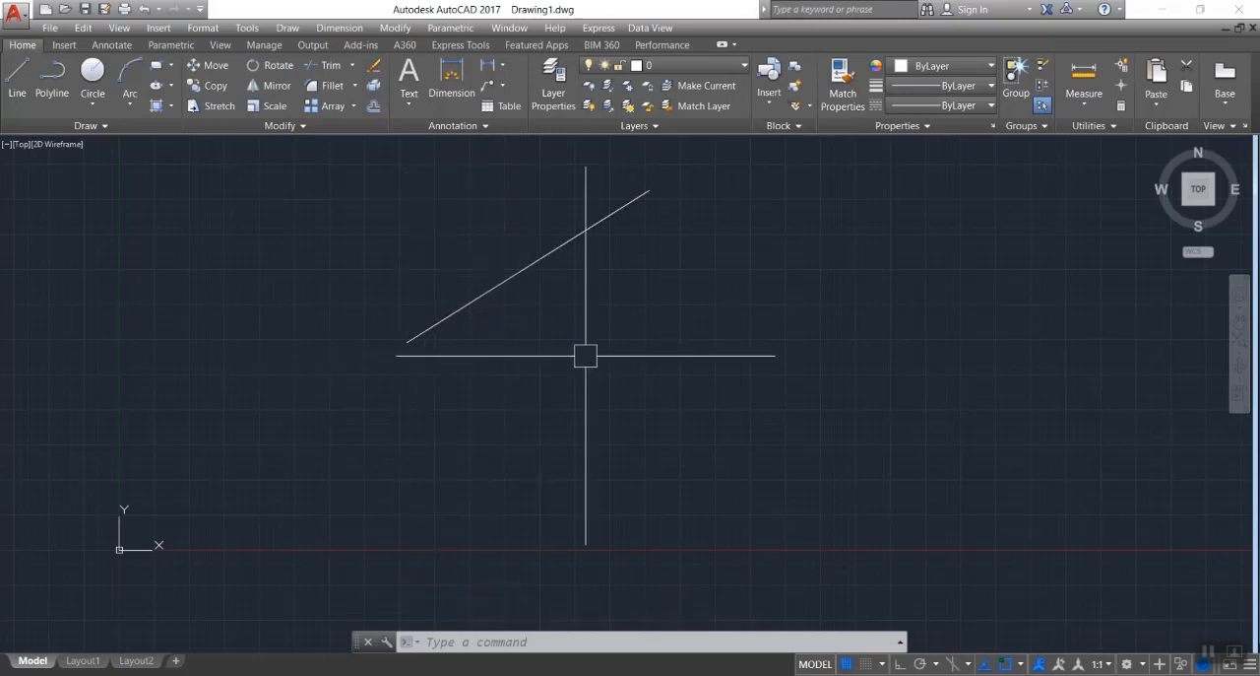
Draw a second, nearly horizontal line below the rotated line.
text(l)
key(Return)
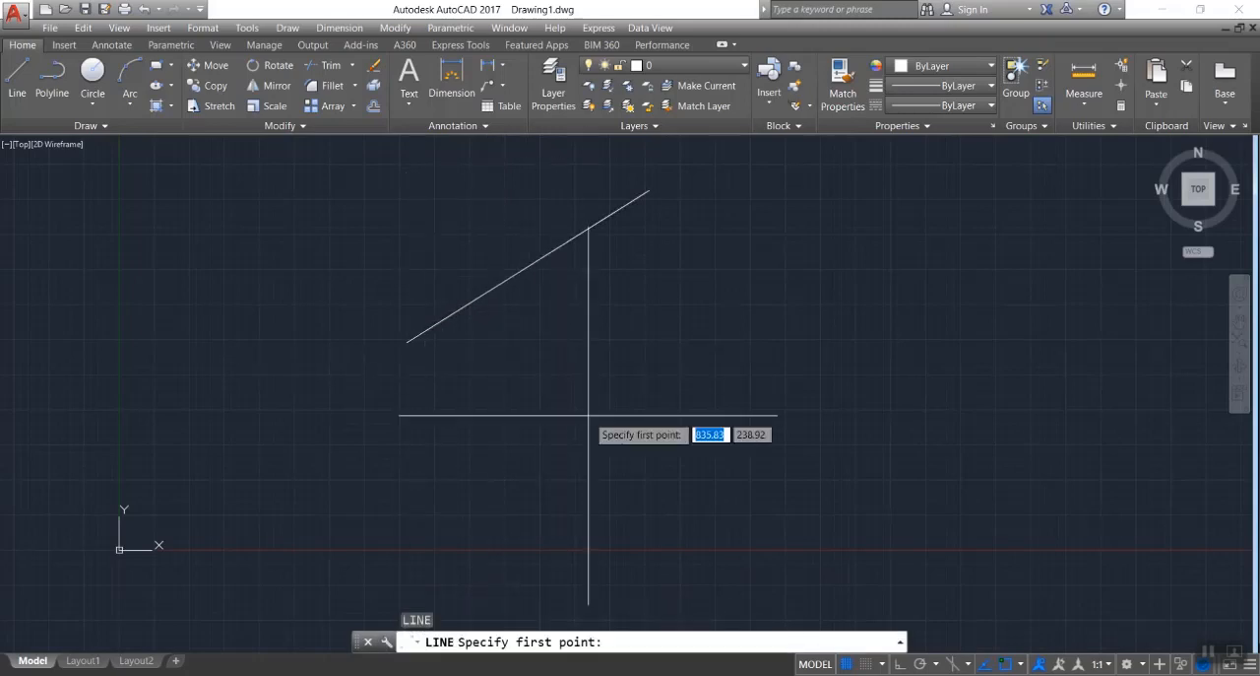
click(416, 449)
click(708, 452)
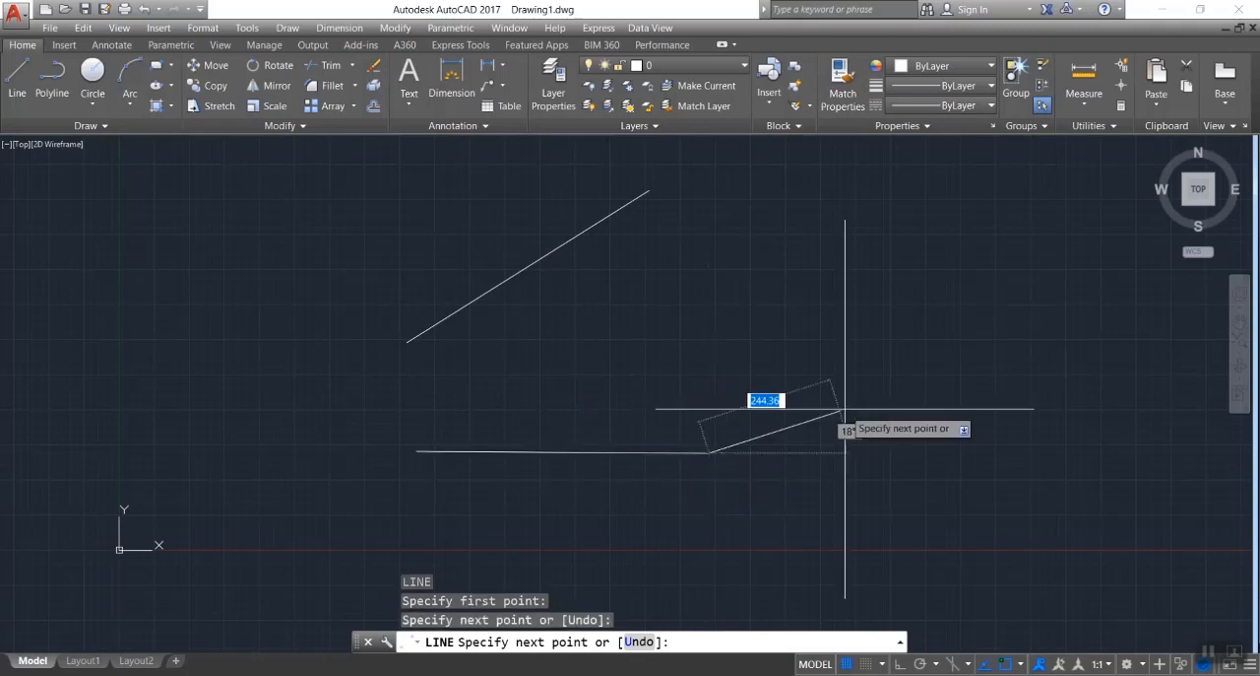
key(Escape)
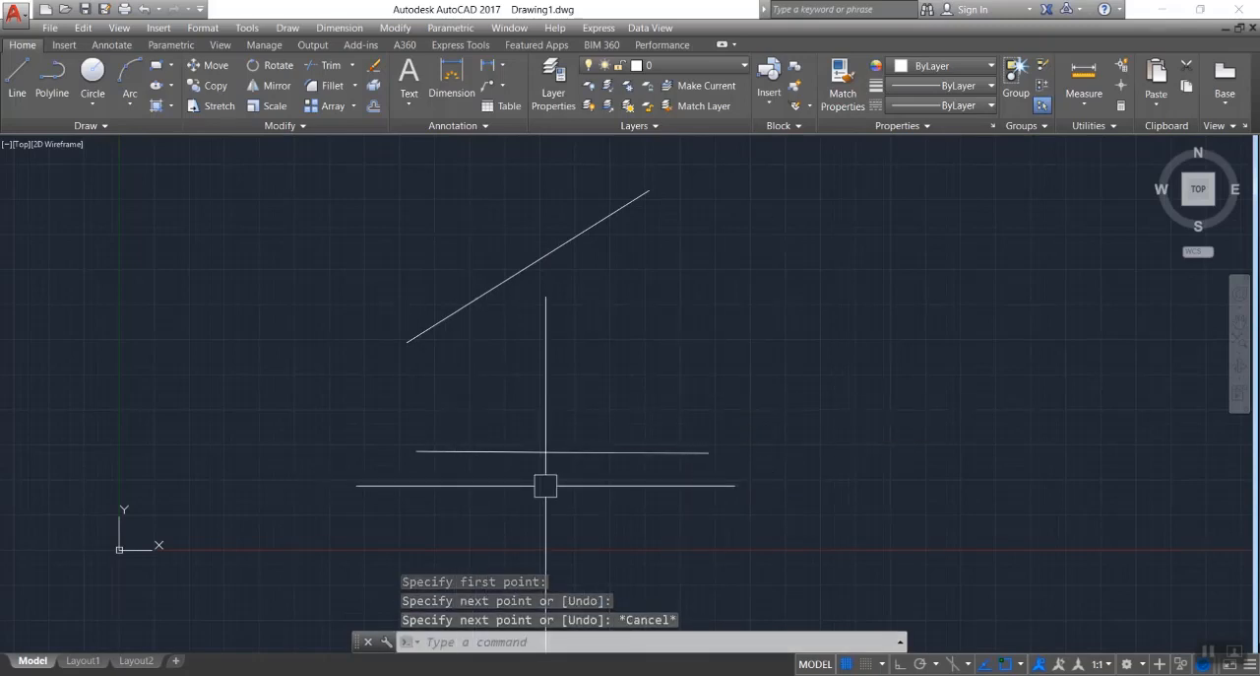
Rotate a copy of the lower horizontal line by 45° about its right endpoint, keeping the original.
click(521, 452)
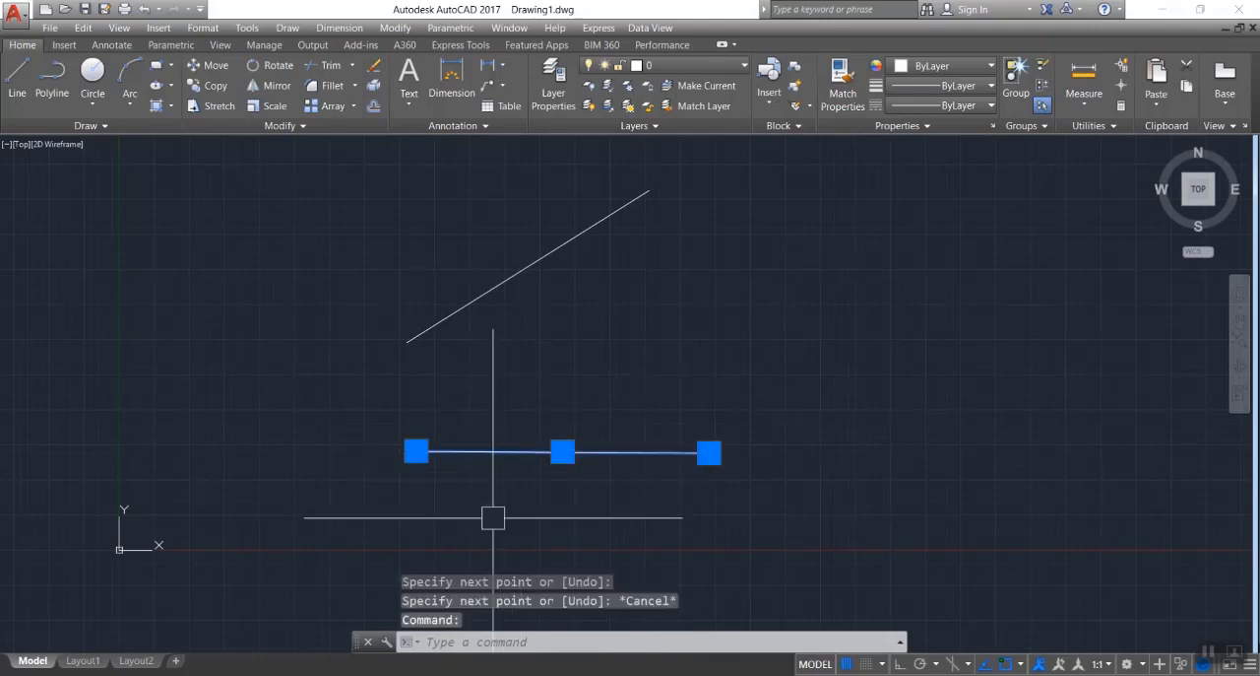
text(RO)
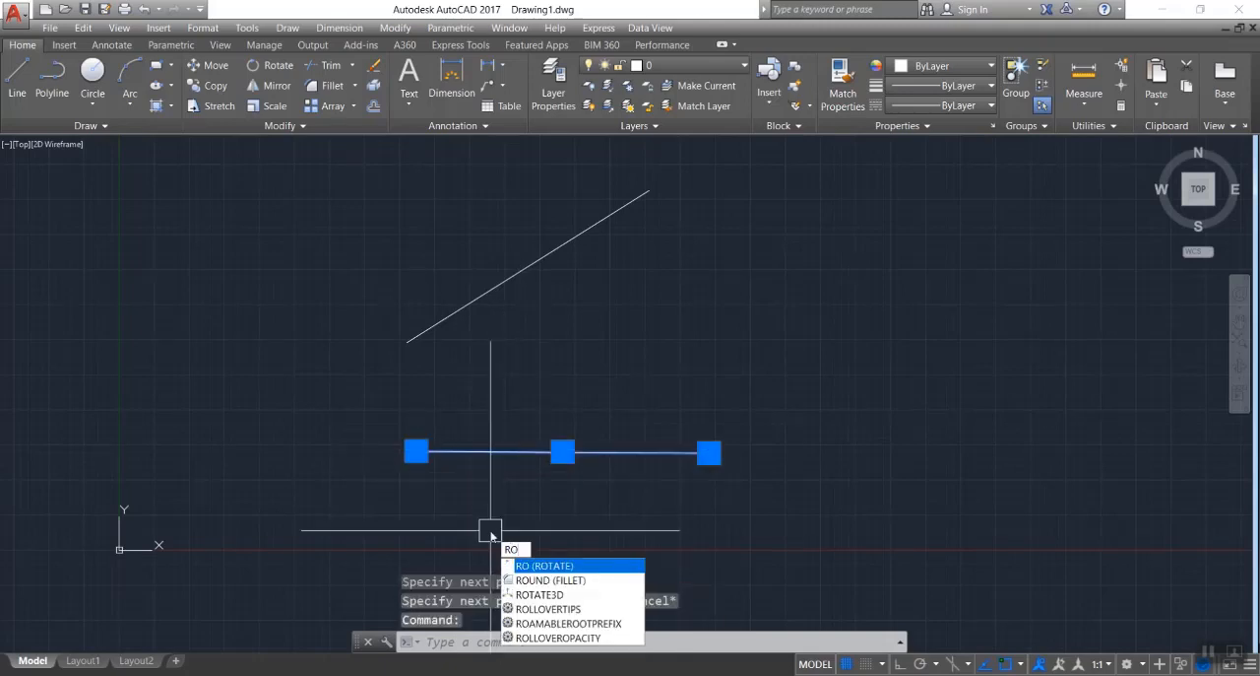
key(Return)
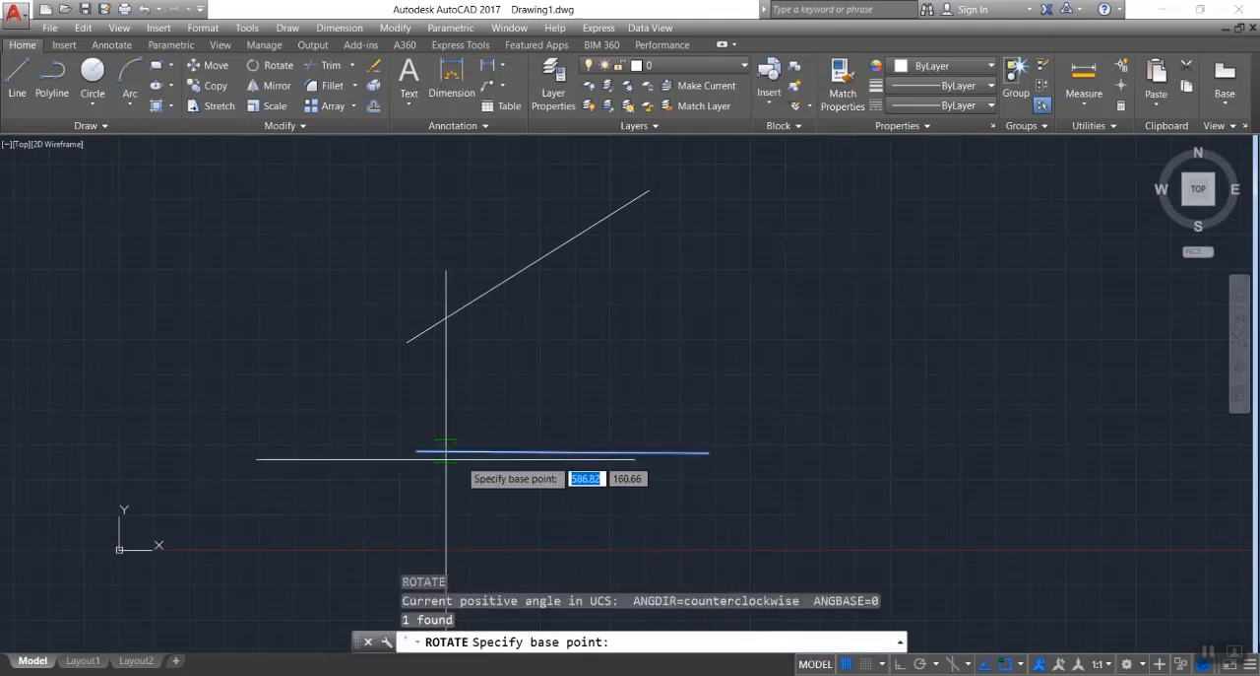
click(709, 452)
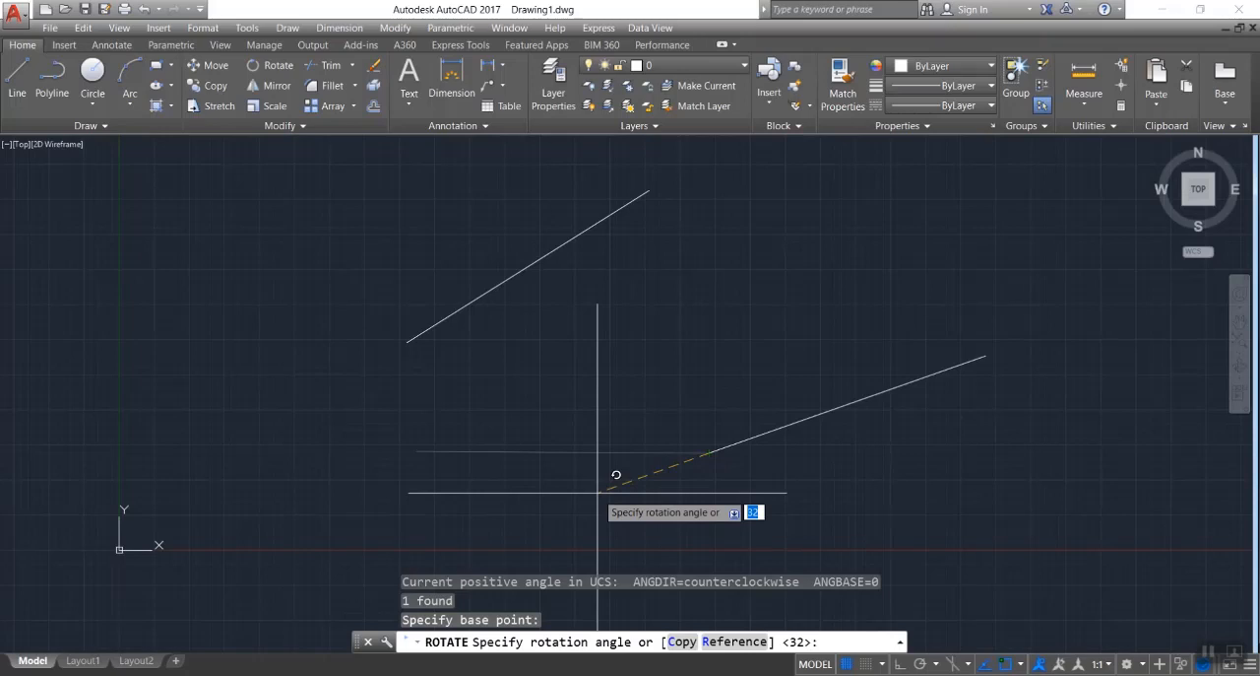
text(c)
key(Return)
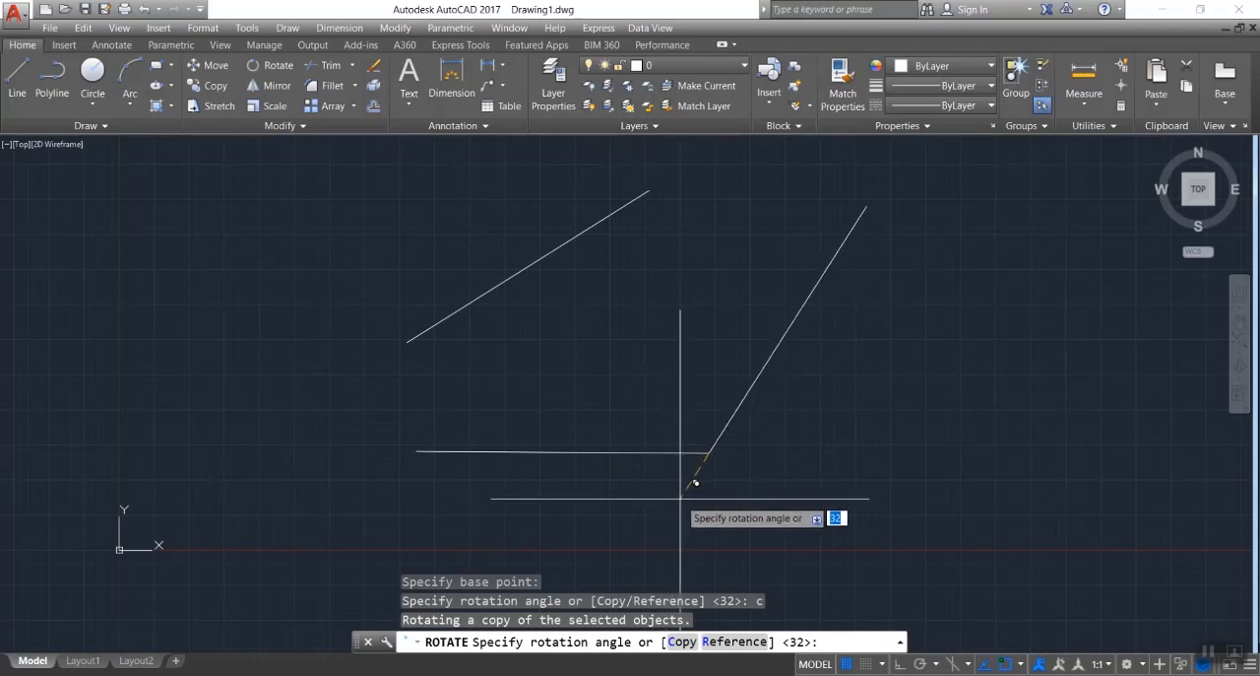
text(45)
key(Return)
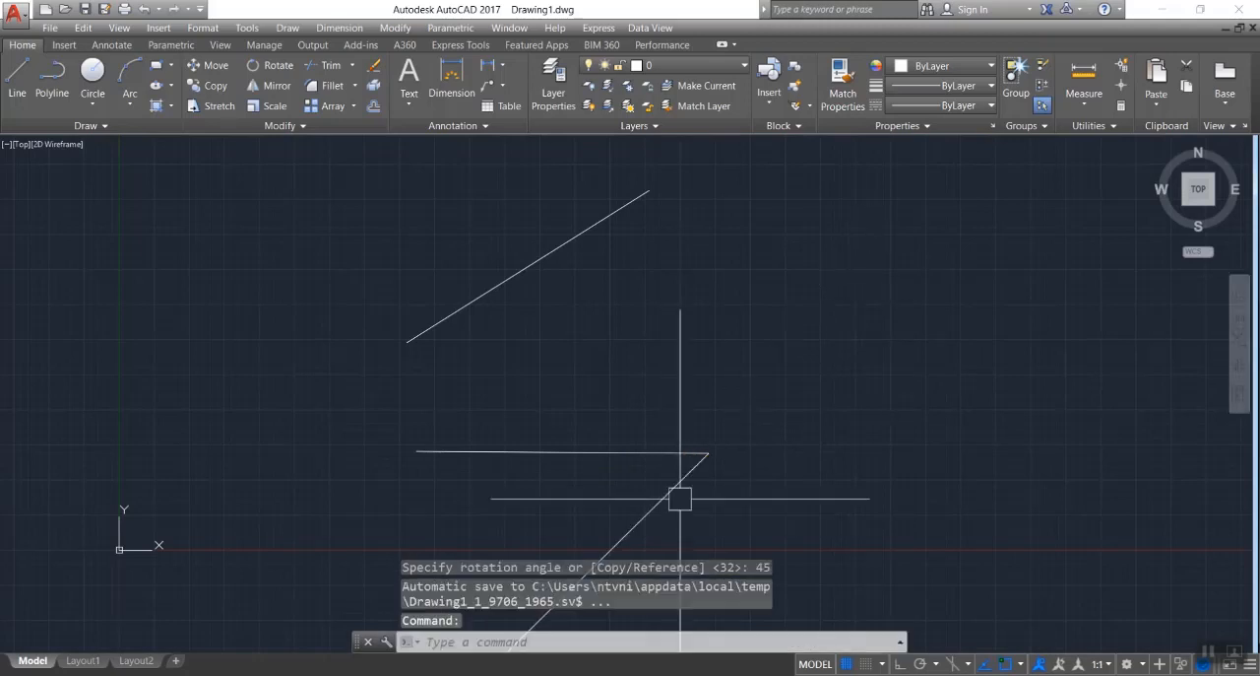
scroll(782, 386, down, 2)
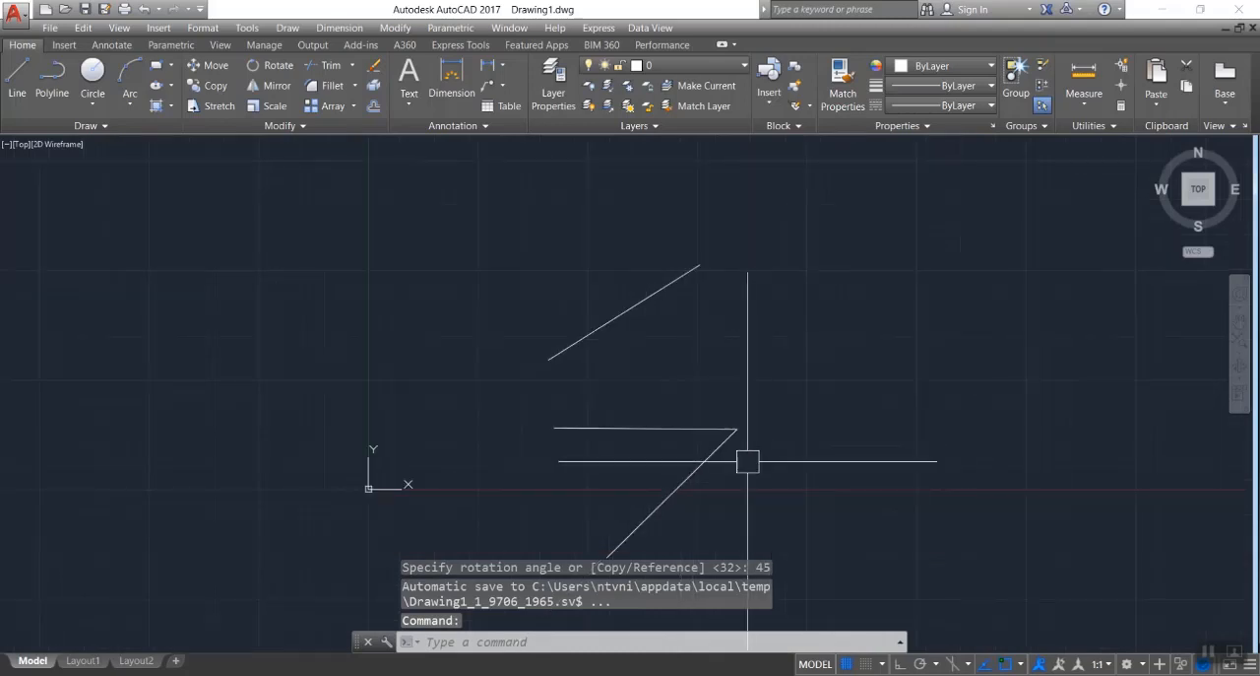
scroll(624, 449, up, 2)
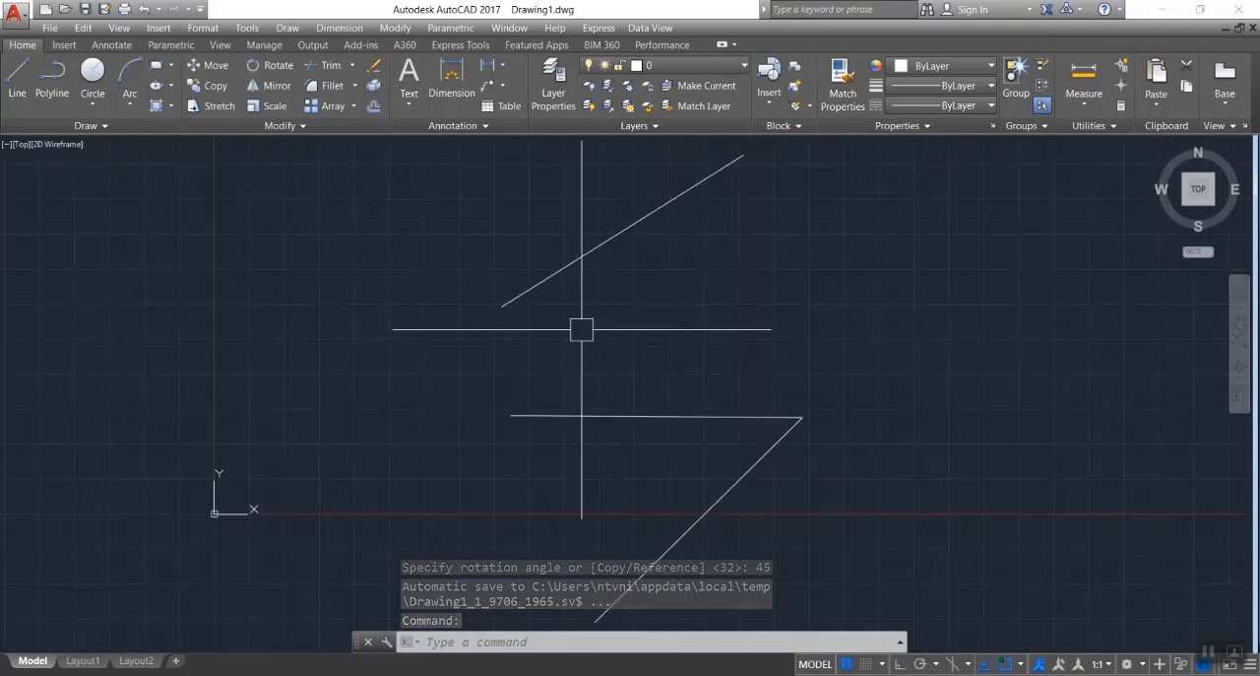
Draw a single, nearly horizontal line between the upper sloped line and the lower pair of lines.
text(l)
key(Return)
click(627, 339)
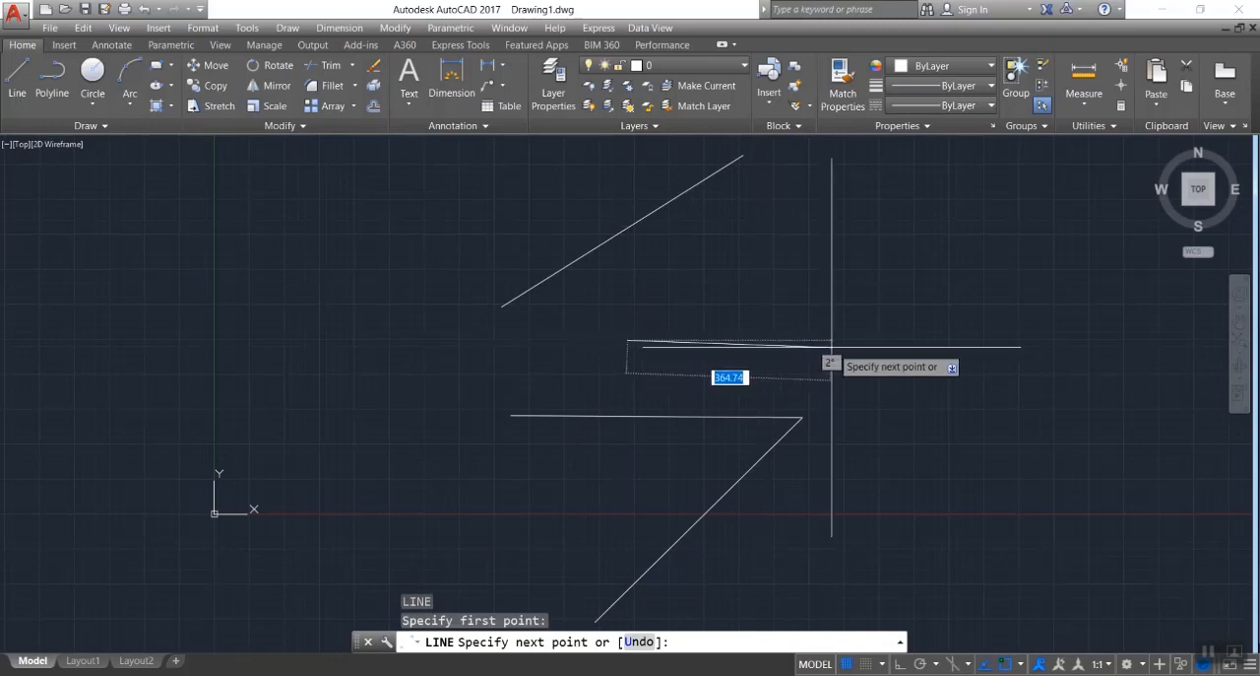
click(851, 337)
key(Escape)
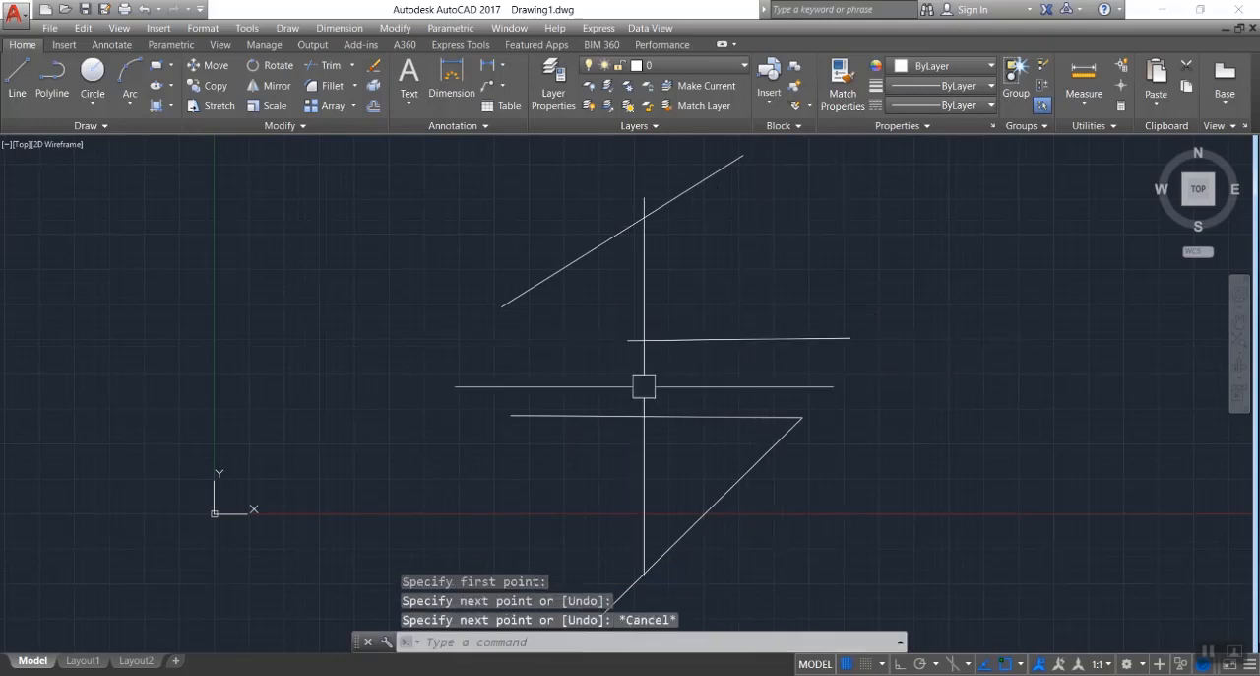
Rotate a copy of the new middle line by 100° about its left endpoint, keeping the original.
click(662, 338)
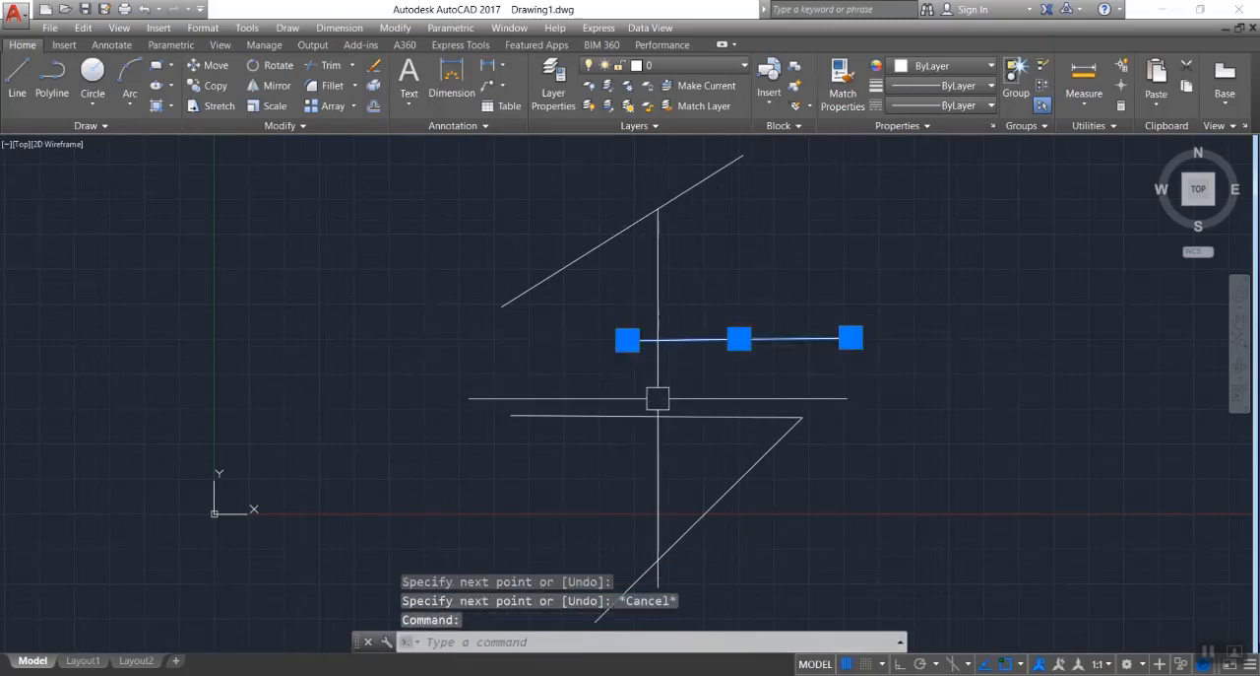
text(ro)
key(Return)
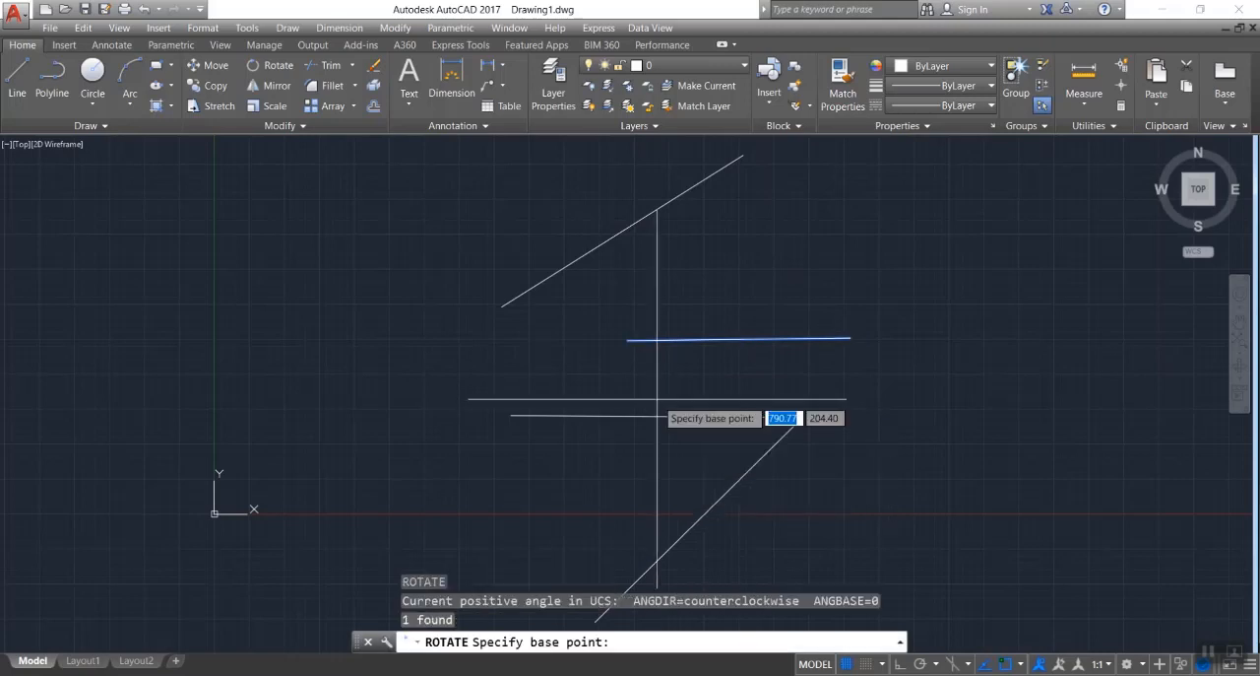
click(635, 340)
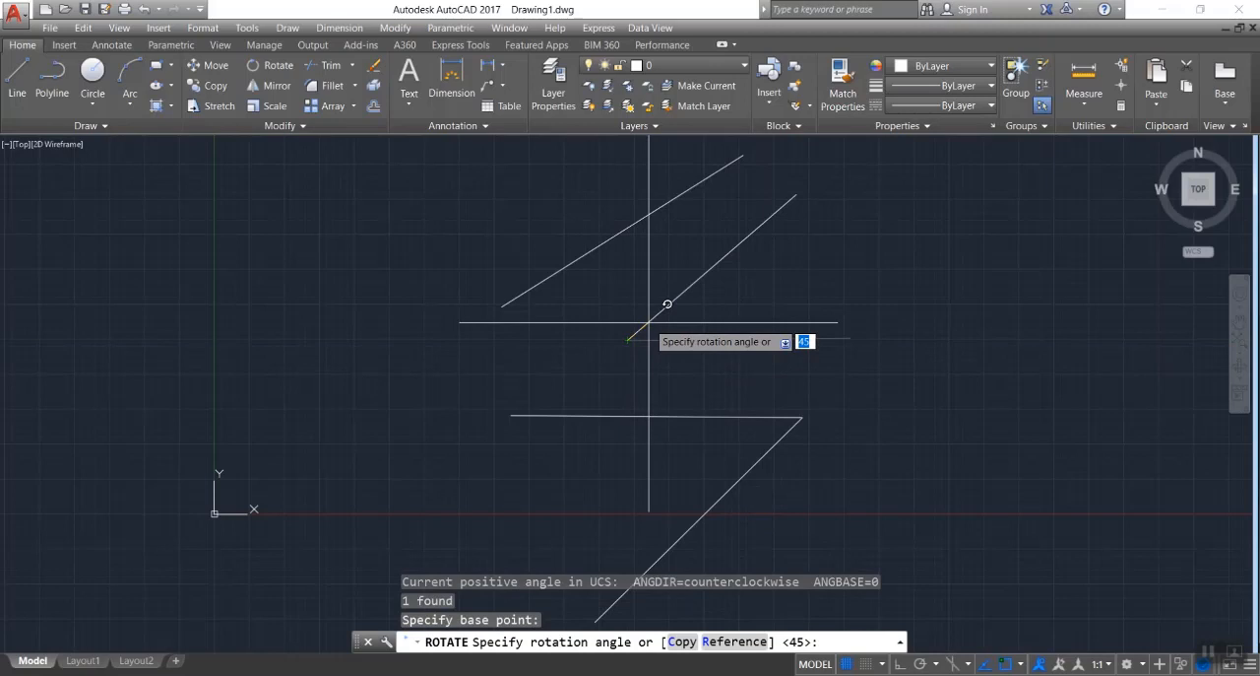
text(c)
key(Return)
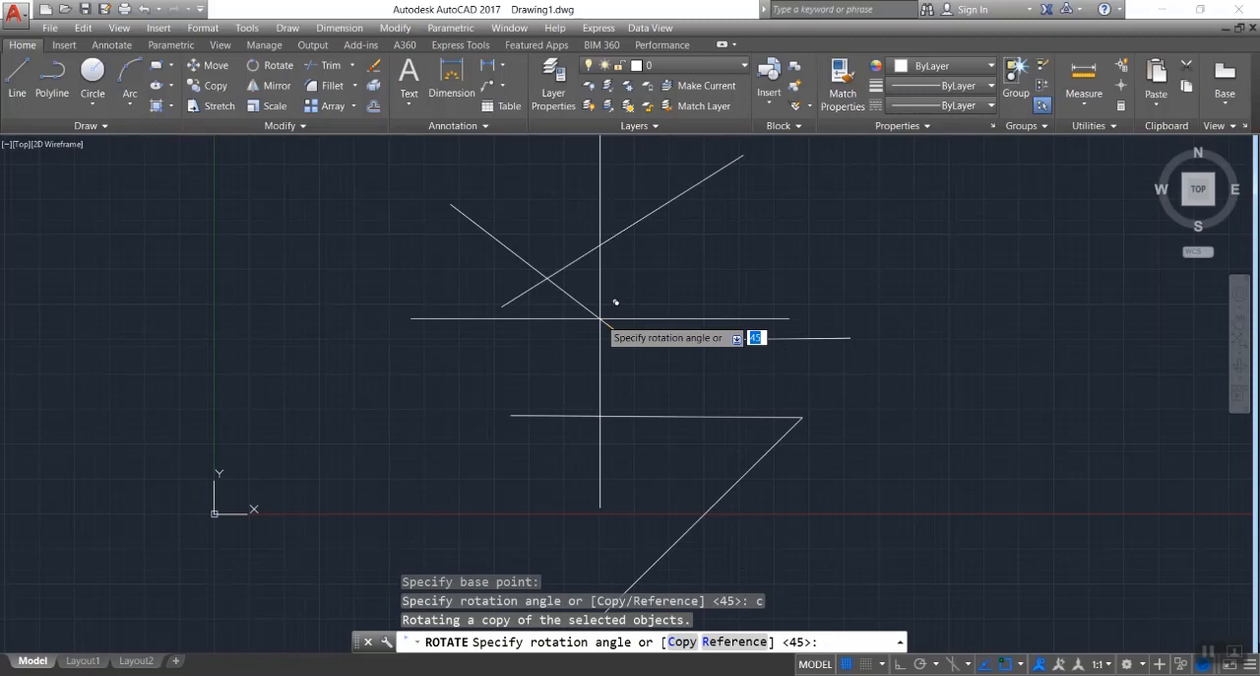
key(Return)
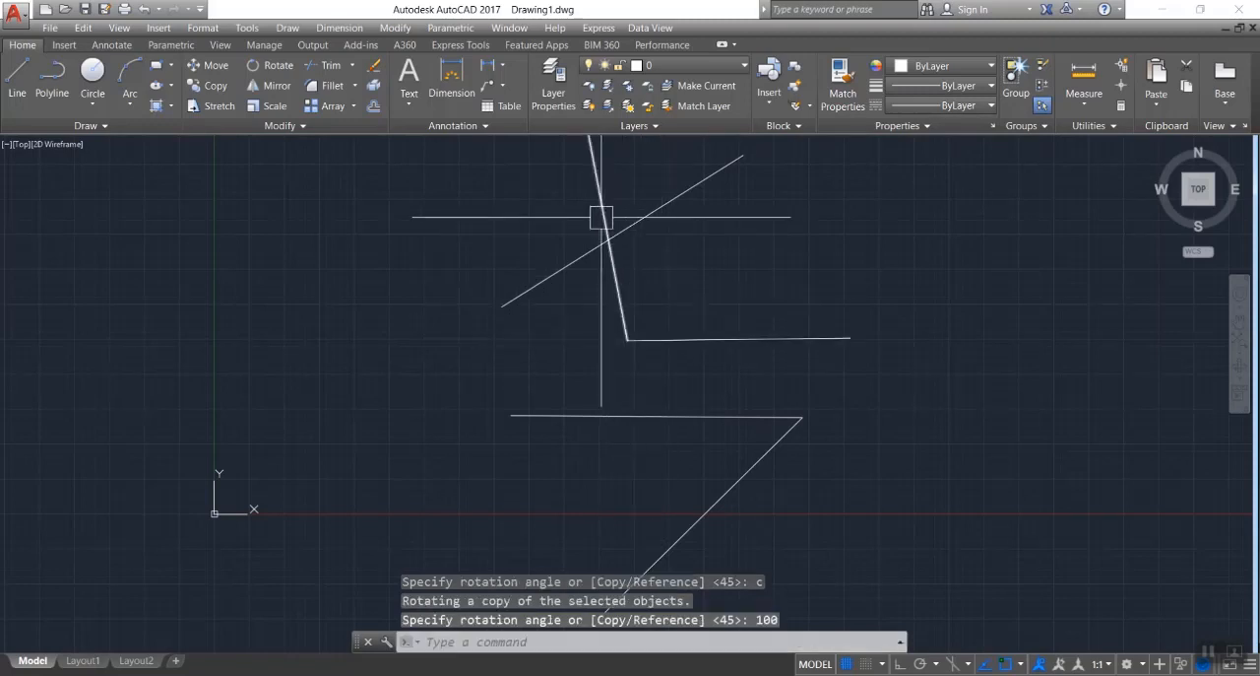
Erase all the lines in the drawing with one crossing selection.
click(878, 147)
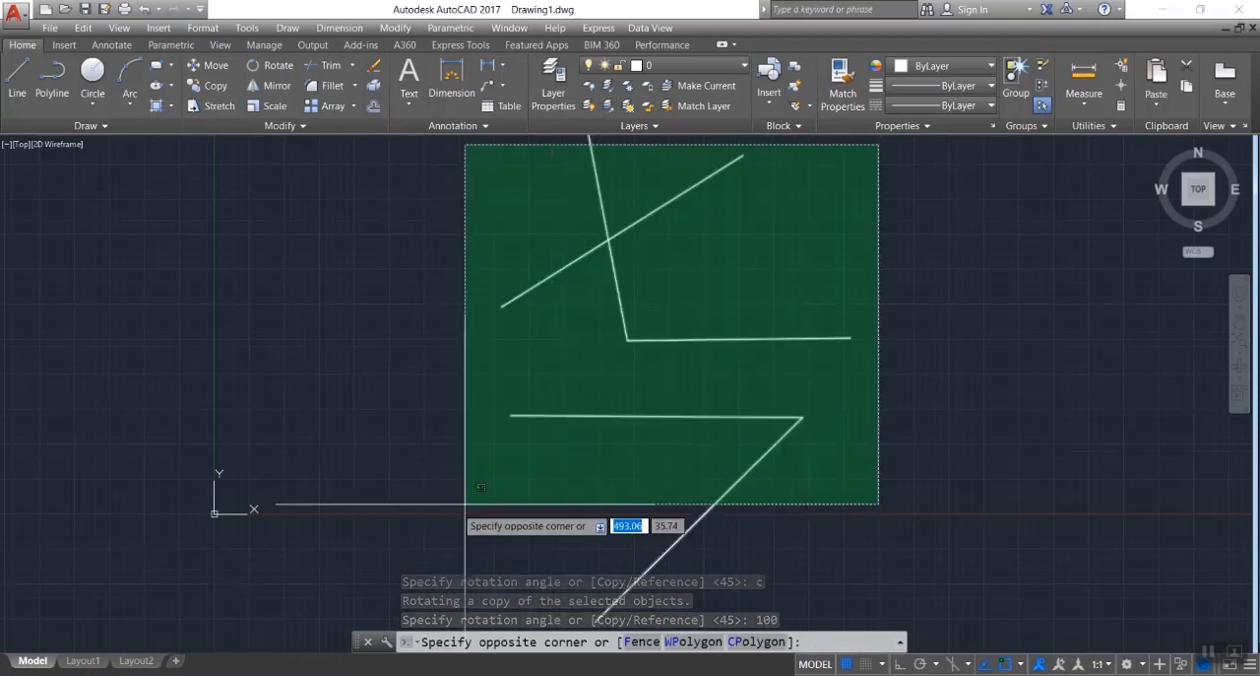
click(442, 511)
key(Delete)
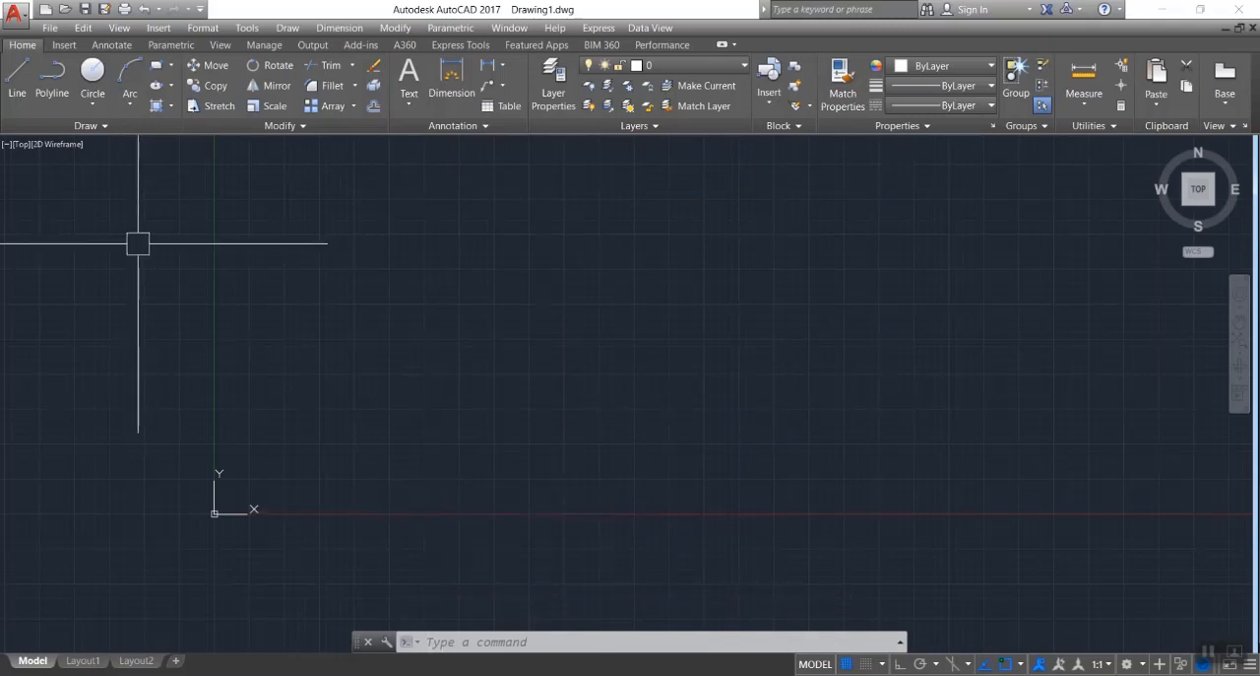
Draw an open zigzag polyline of five straight segments in the empty drawing area, with its last segment crossing the second.
click(52, 79)
click(327, 207)
click(767, 203)
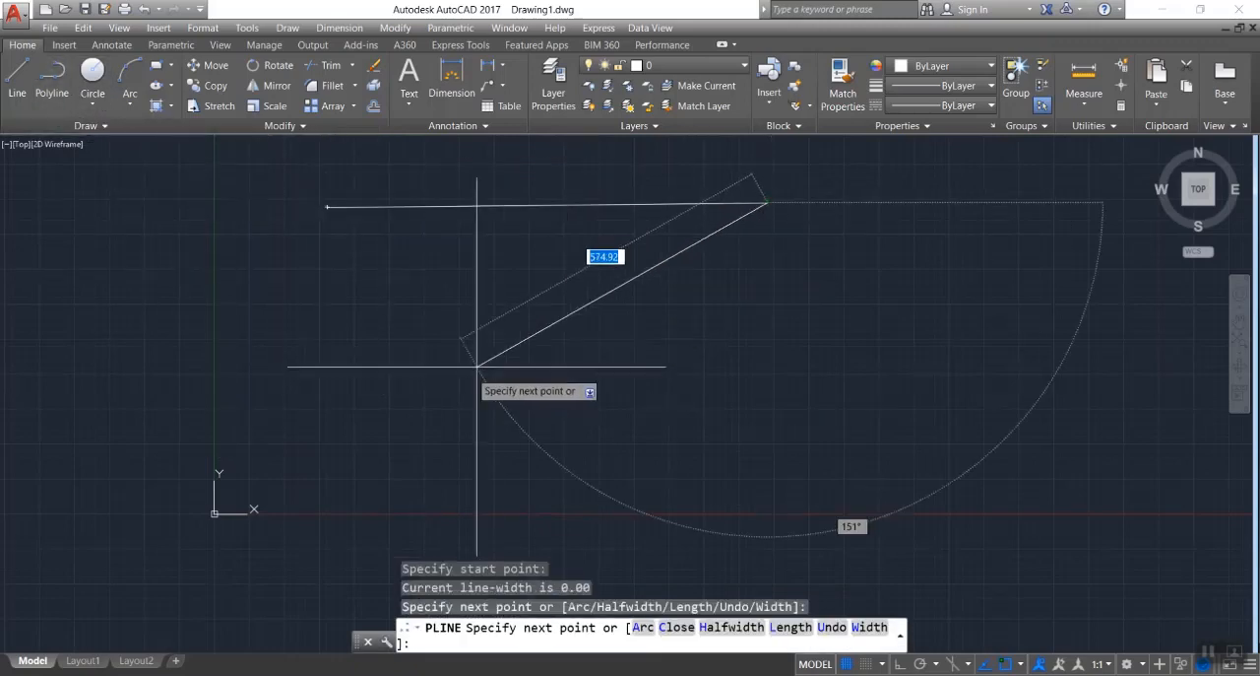
click(448, 385)
click(701, 384)
click(852, 313)
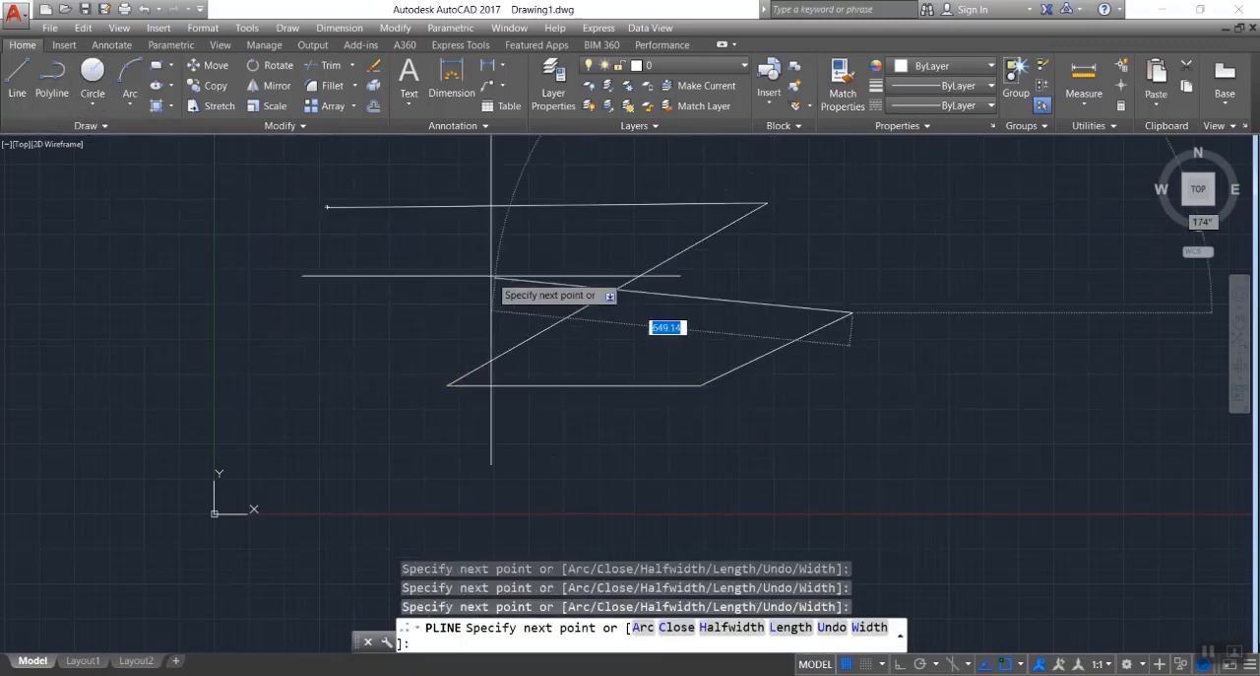
click(483, 266)
key(Escape)
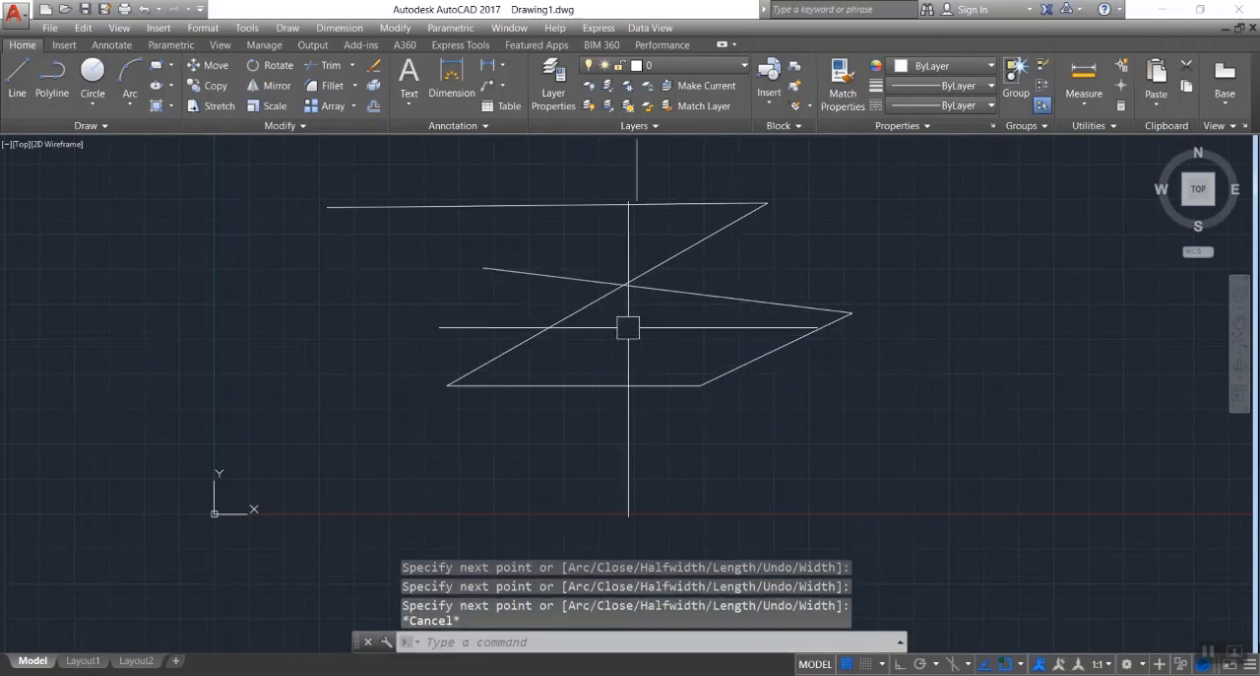
Explode the zigzag polyline into separate line segments.
mouse_move(561, 328)
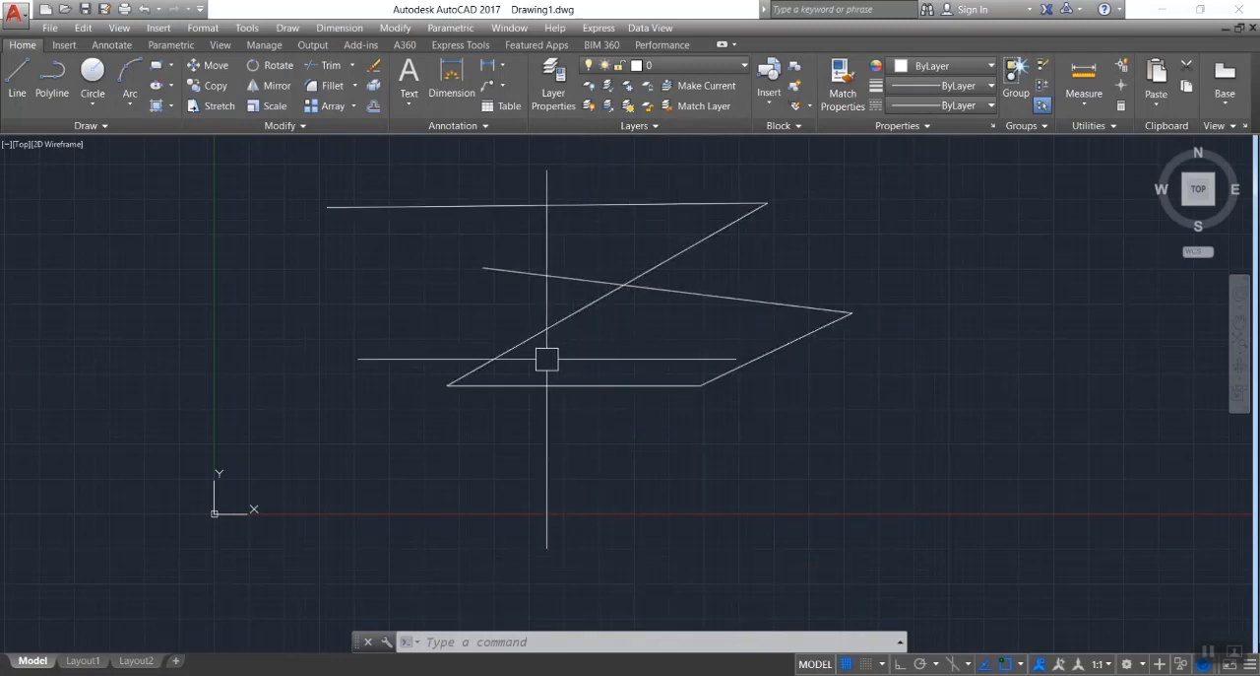
click(546, 332)
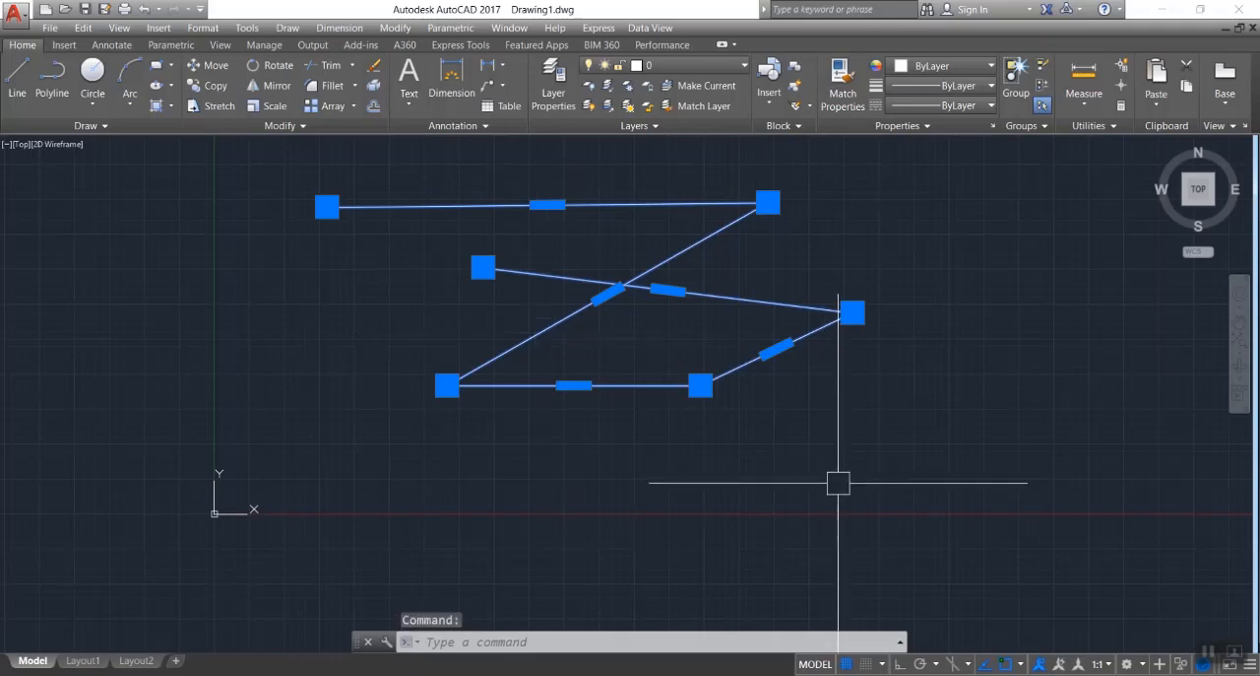
text(x)
key(Return)
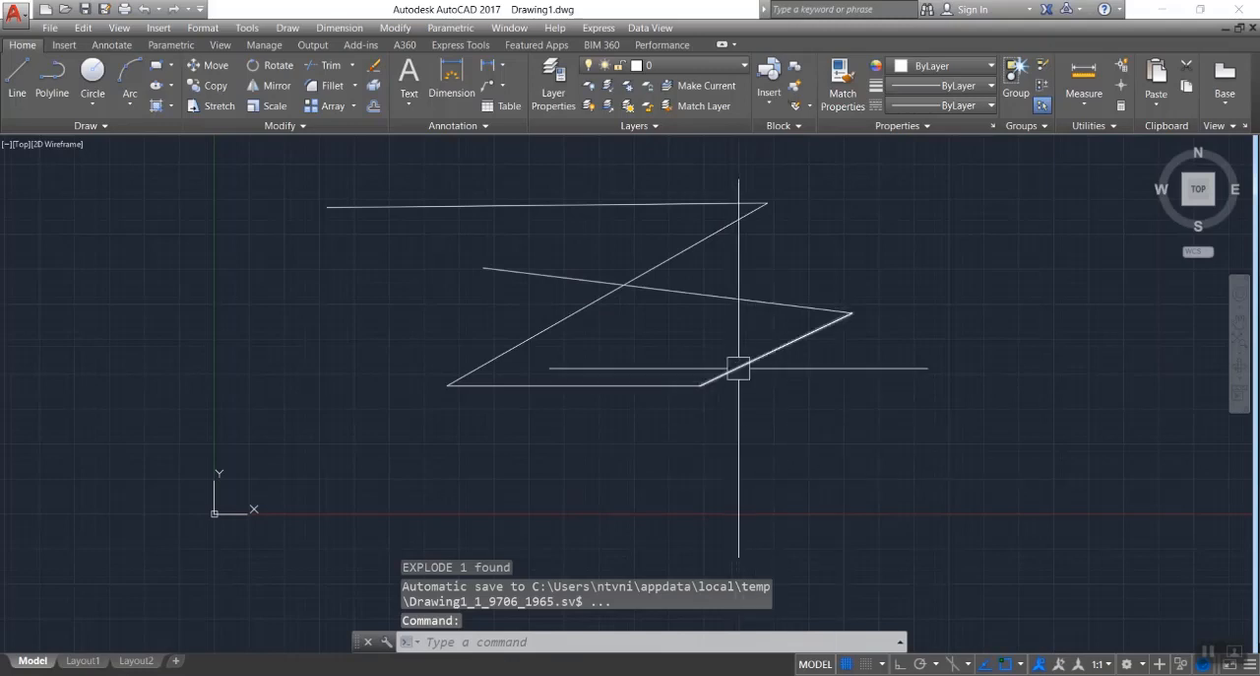
Select segments of the exploded zigzag one at a time to check that each is an independent line.
click(563, 319)
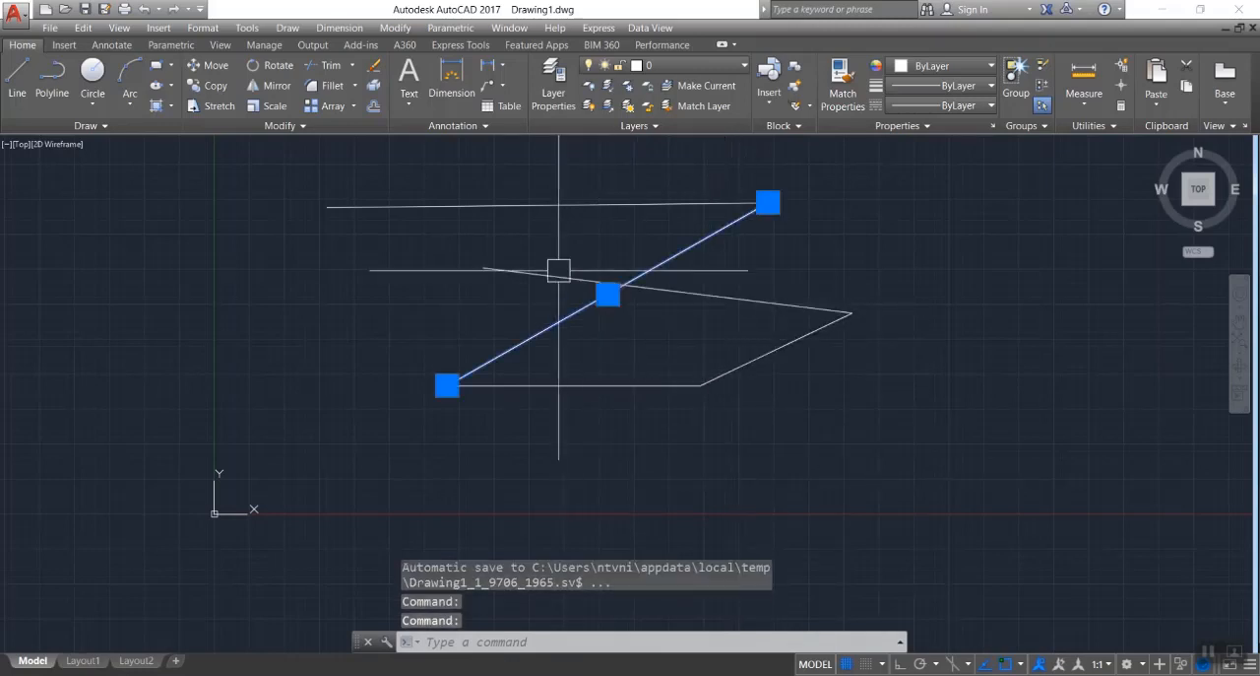
click(559, 205)
click(712, 321)
key(Escape)
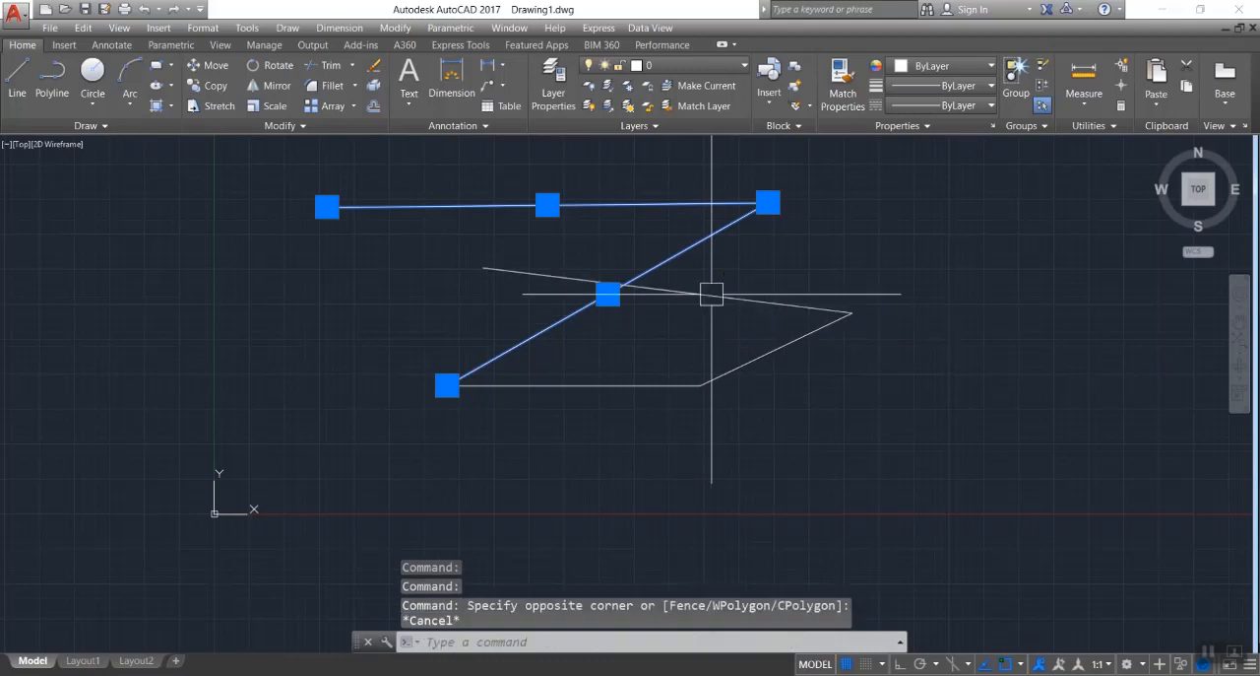
click(712, 293)
key(Escape)
click(734, 298)
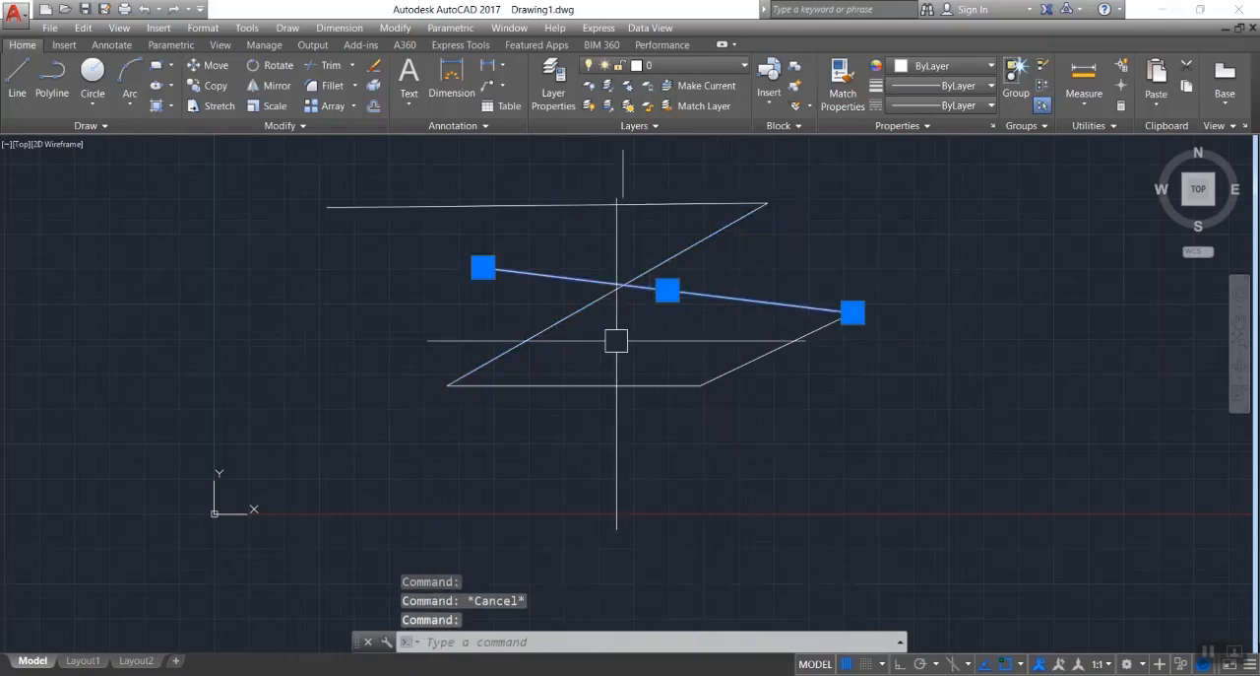
key(Escape)
click(544, 320)
key(Escape)
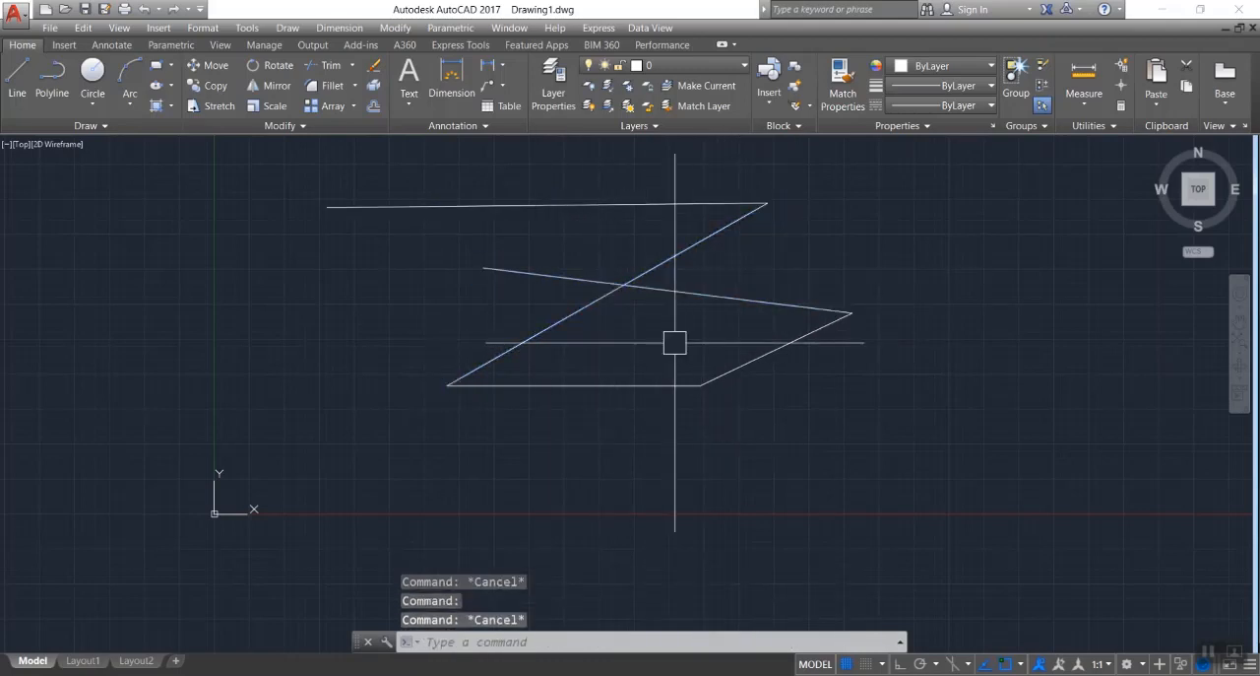
Join the five zigzag lines into a single polyline, and erase the joined polyline.
click(277, 164)
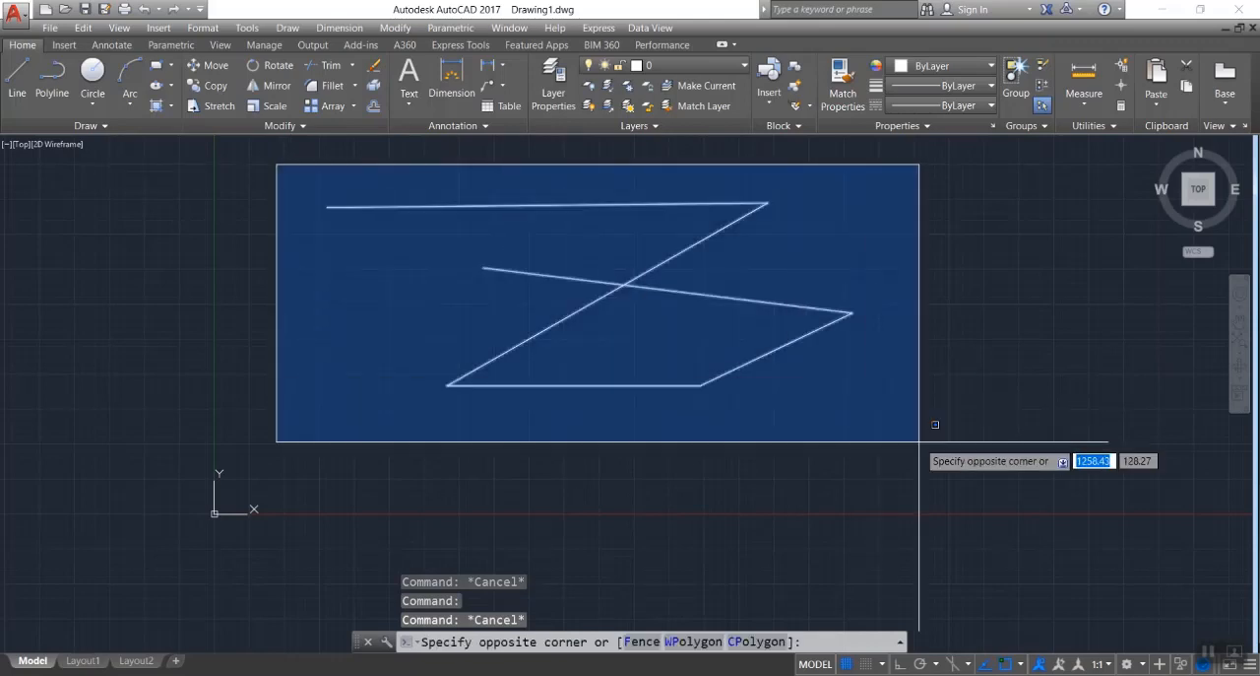
click(920, 442)
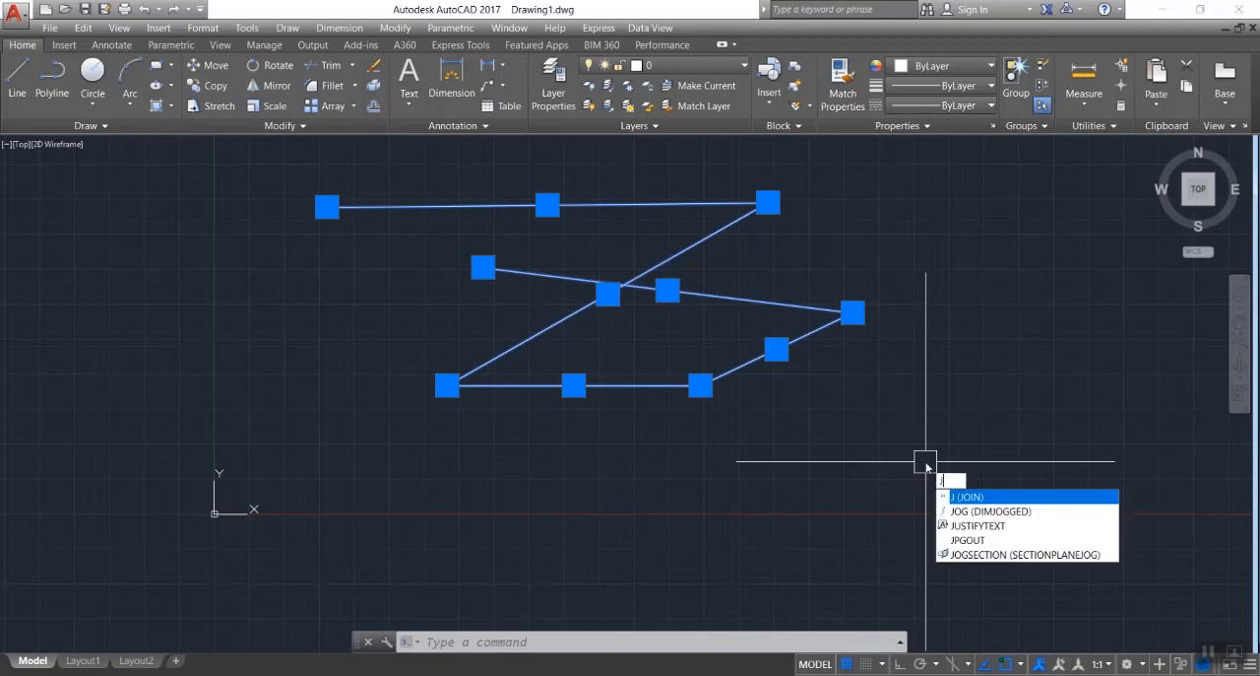
key(Return)
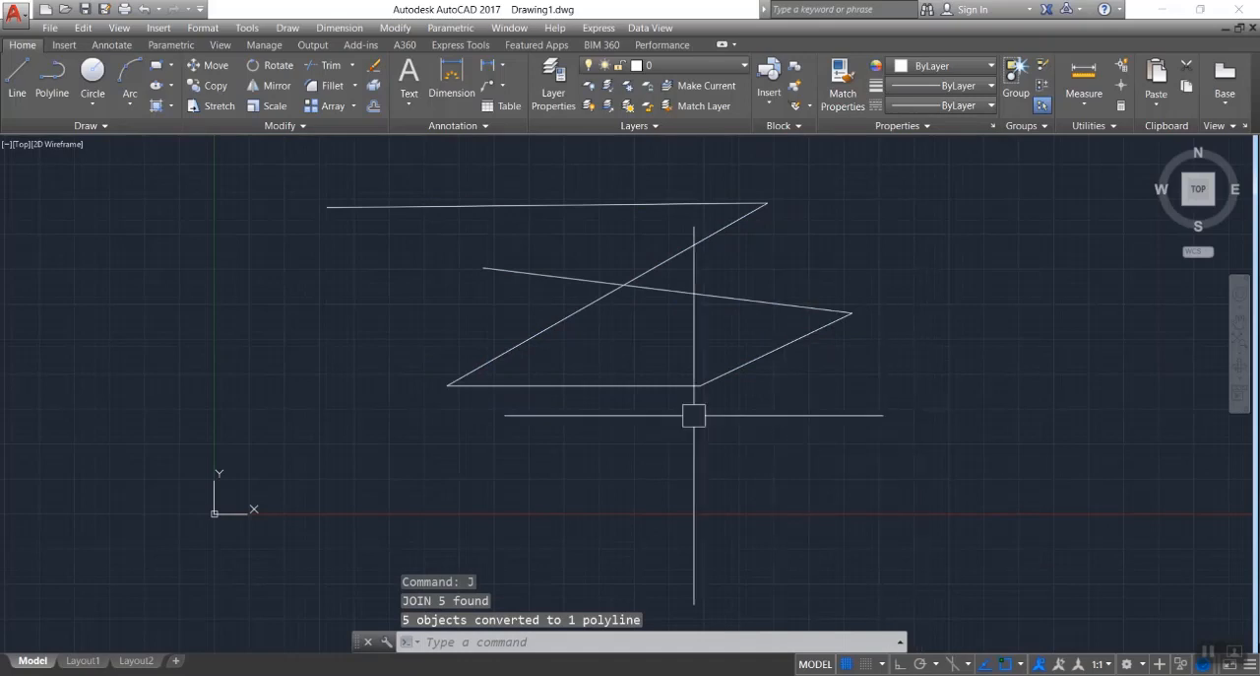
click(615, 385)
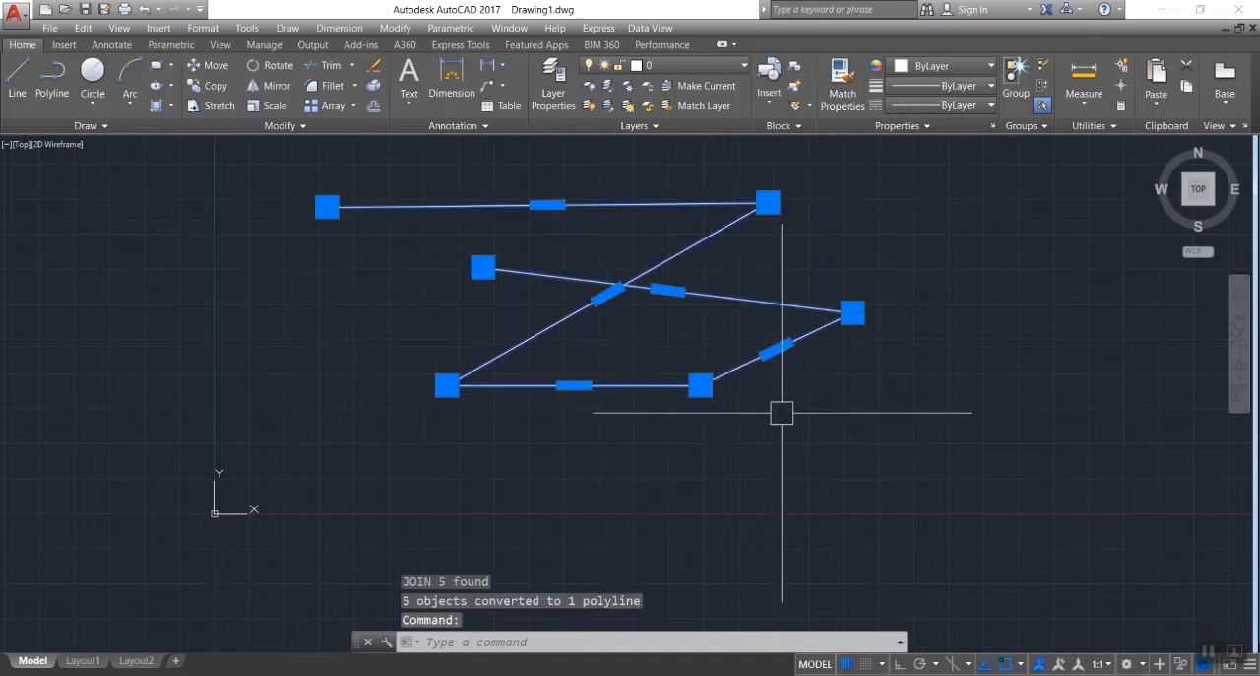
key(Delete)
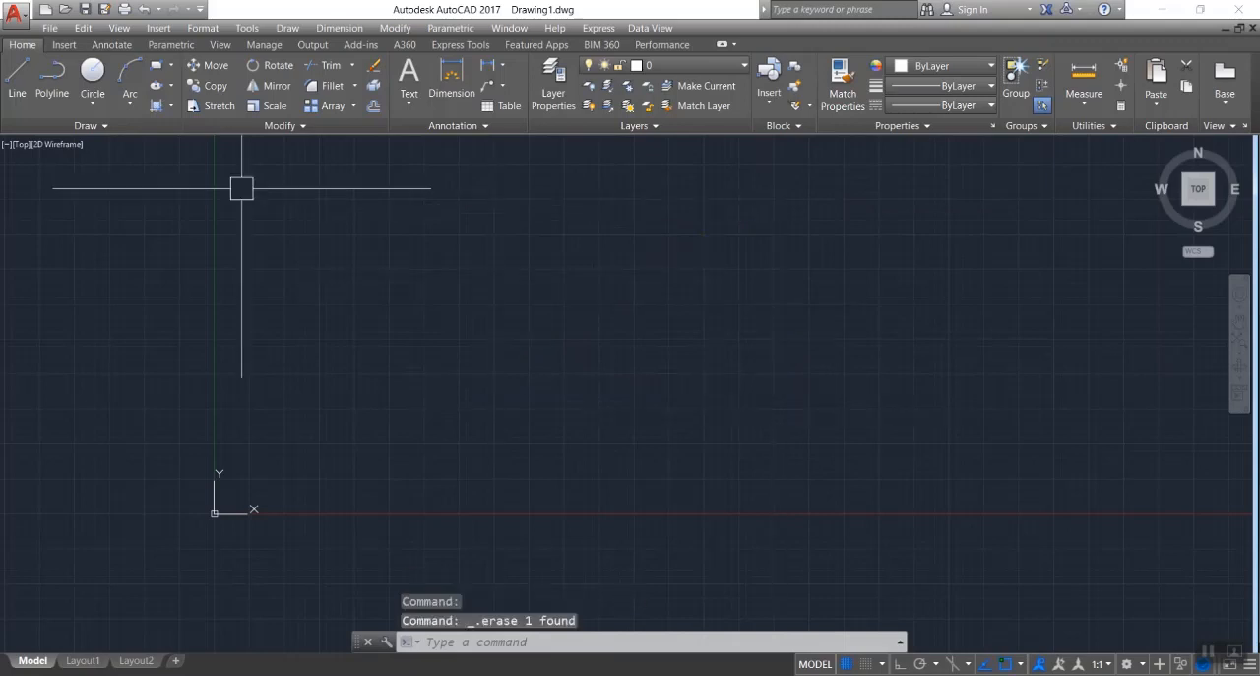
Draw an open zigzag chain of six connected line segments across the empty drawing area with the Line command.
click(17, 78)
click(452, 240)
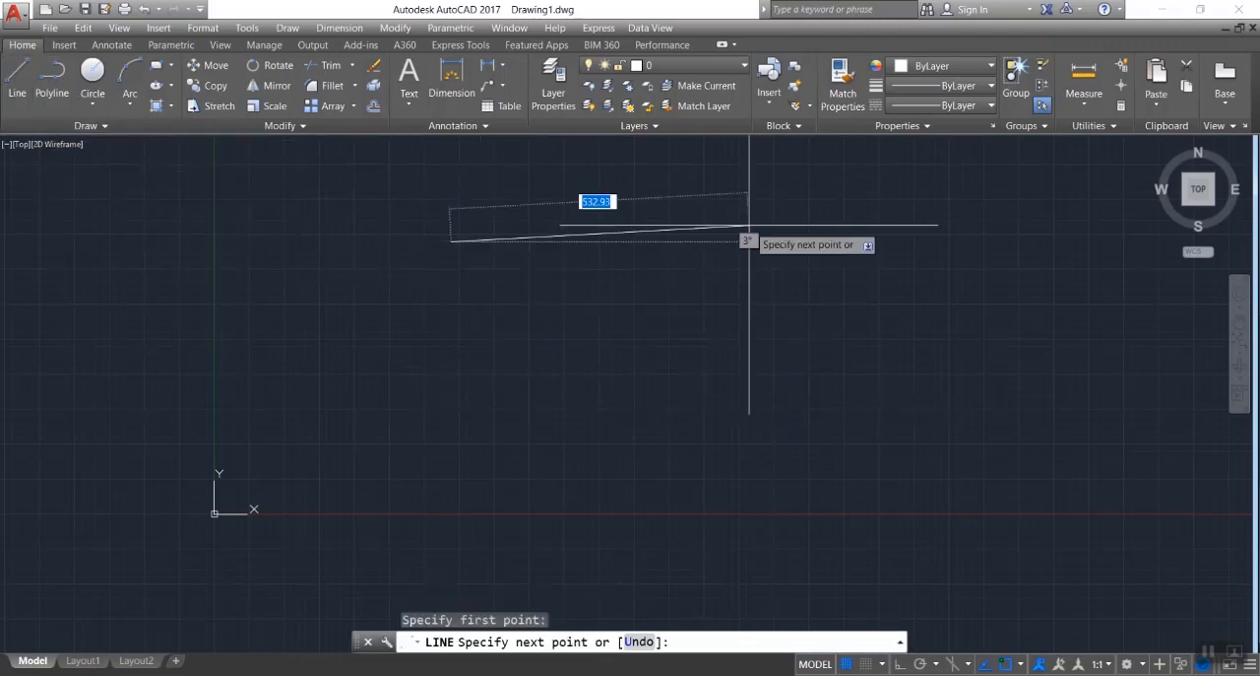
click(769, 225)
click(505, 405)
click(852, 405)
click(791, 312)
click(1050, 209)
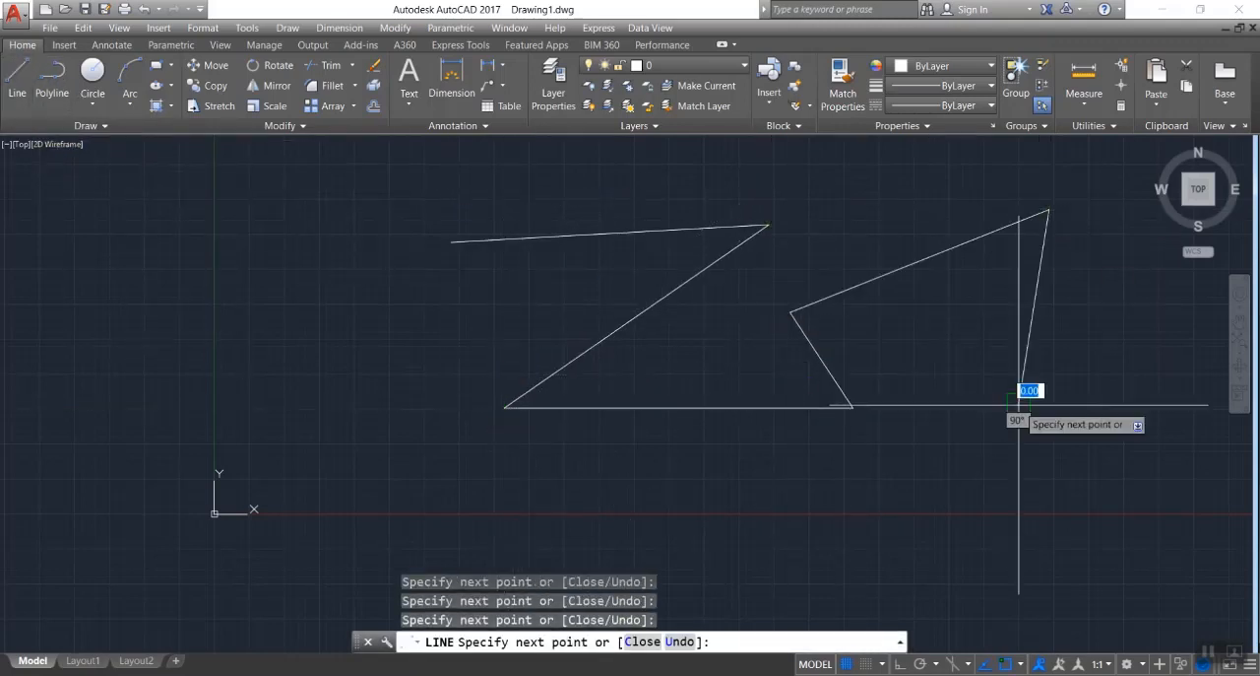
click(1019, 404)
key(Escape)
Join all six connected lines into a single polyline, and erase the joined polyline.
click(865, 282)
click(821, 359)
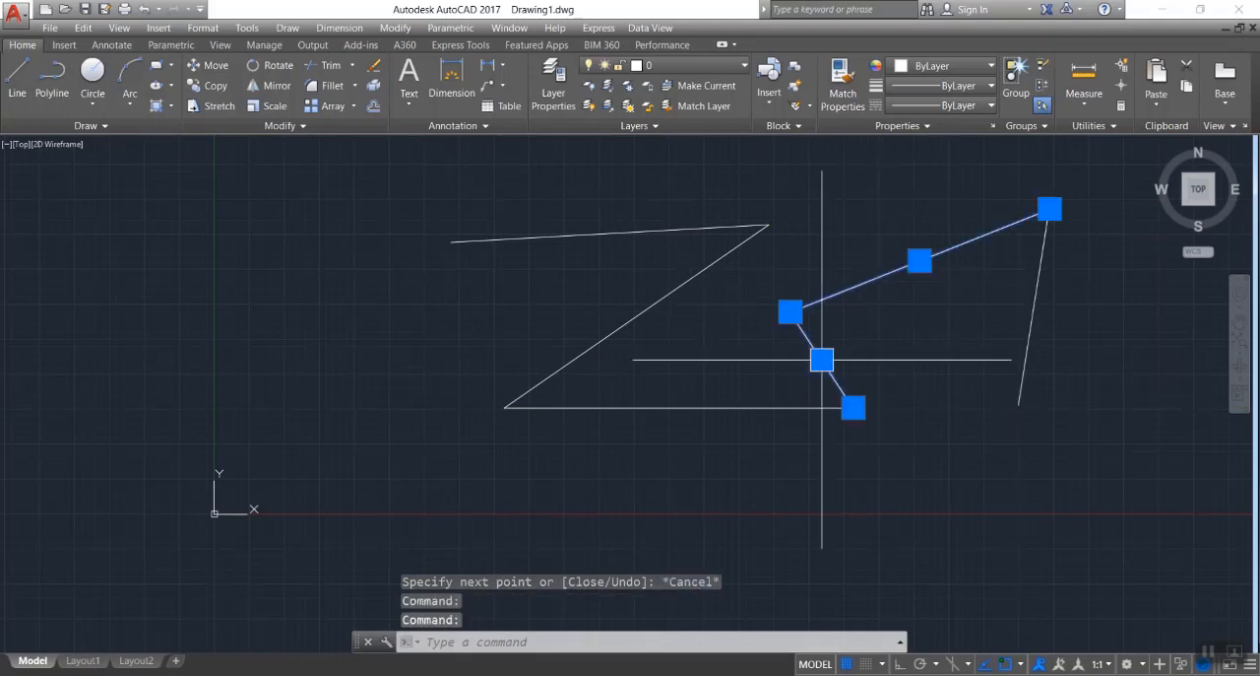
click(753, 406)
click(629, 332)
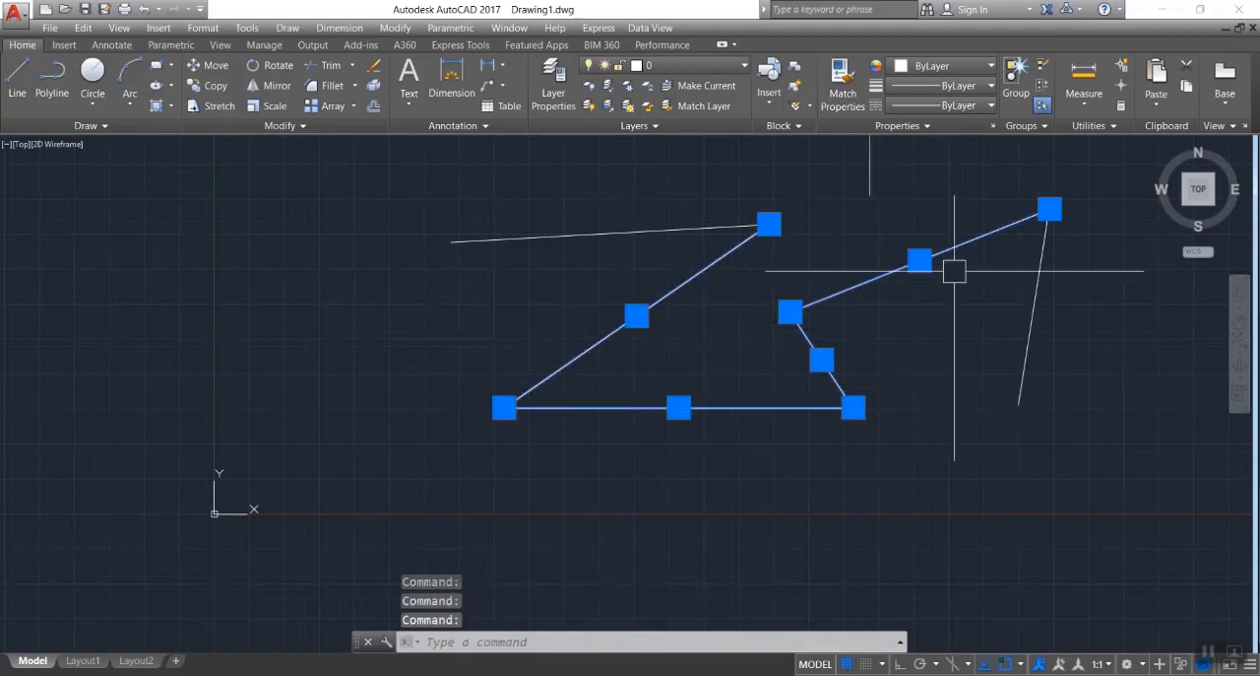
click(1116, 157)
click(278, 504)
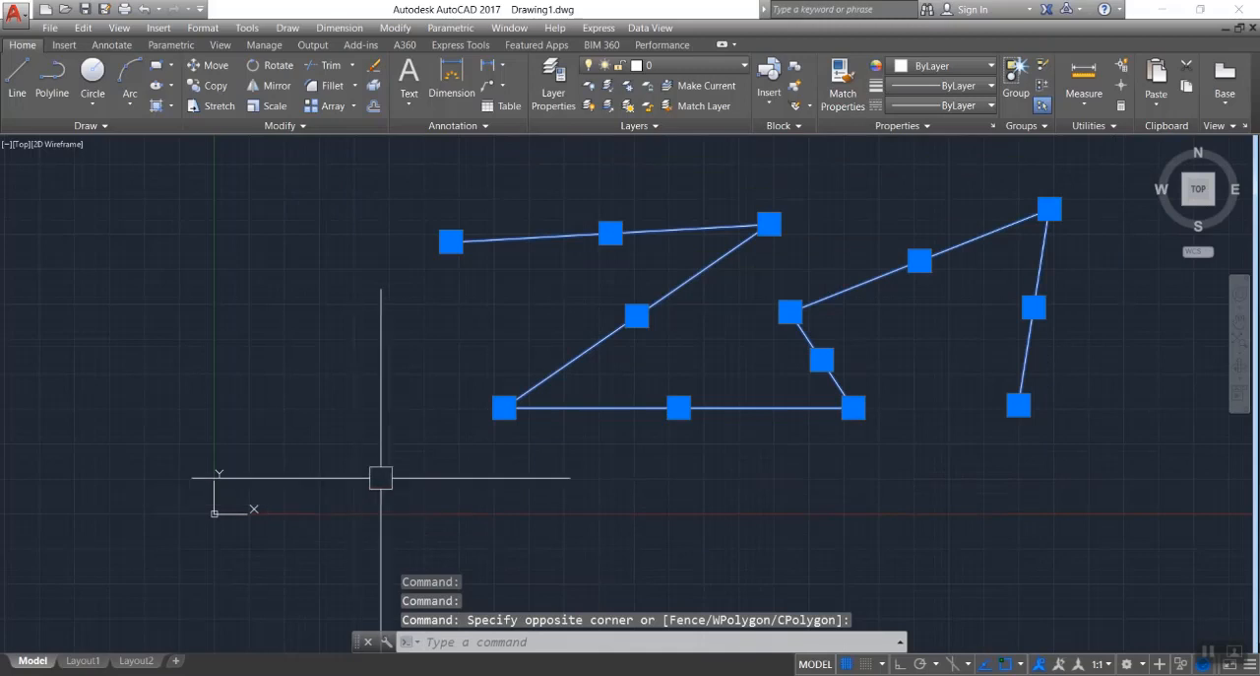
key(Return)
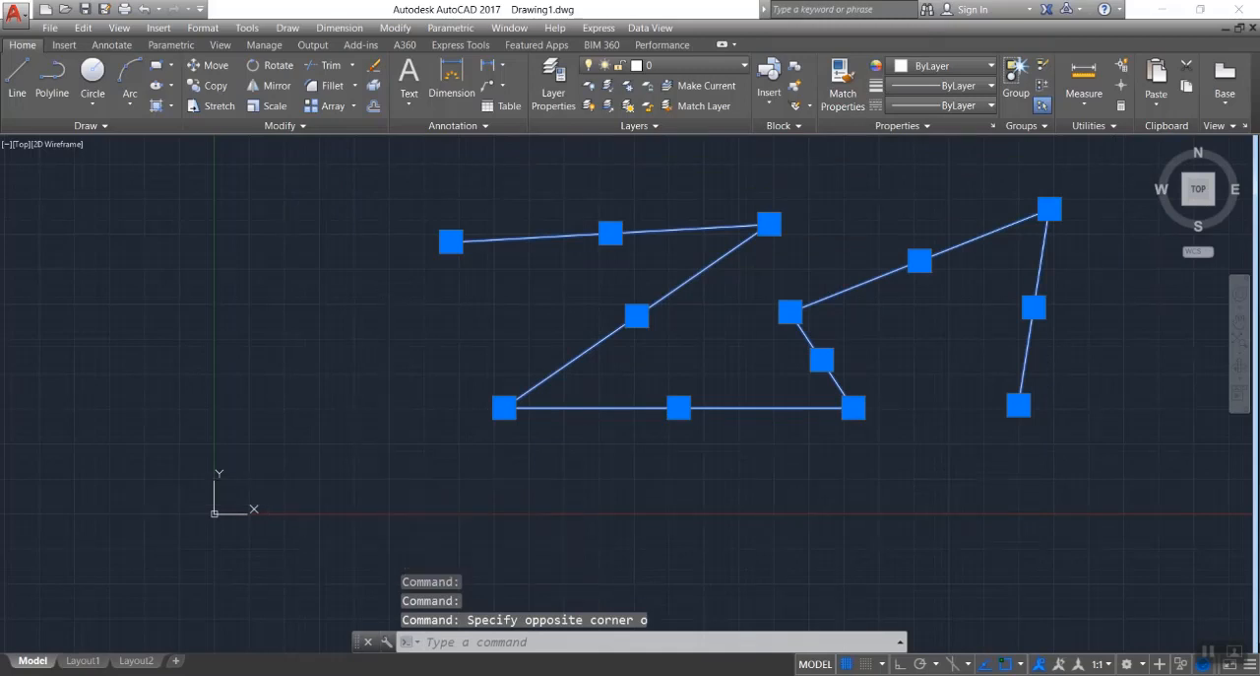
click(653, 305)
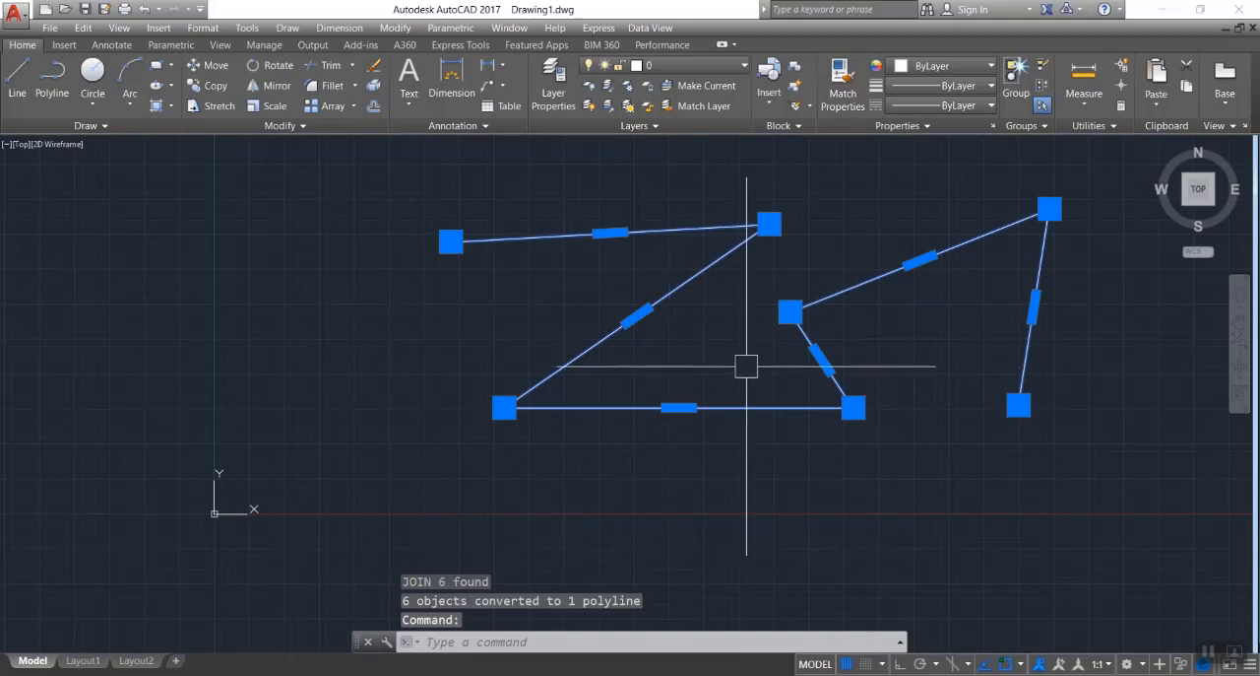
key(Delete)
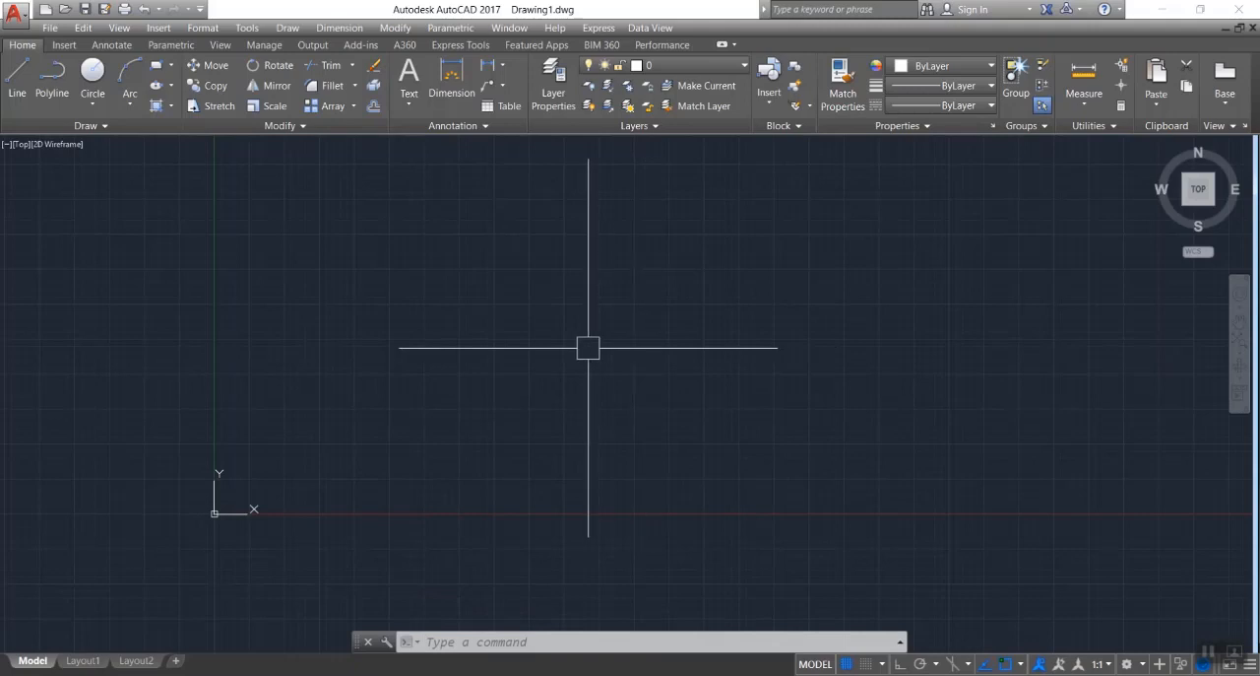
text(l)
click(424, 310)
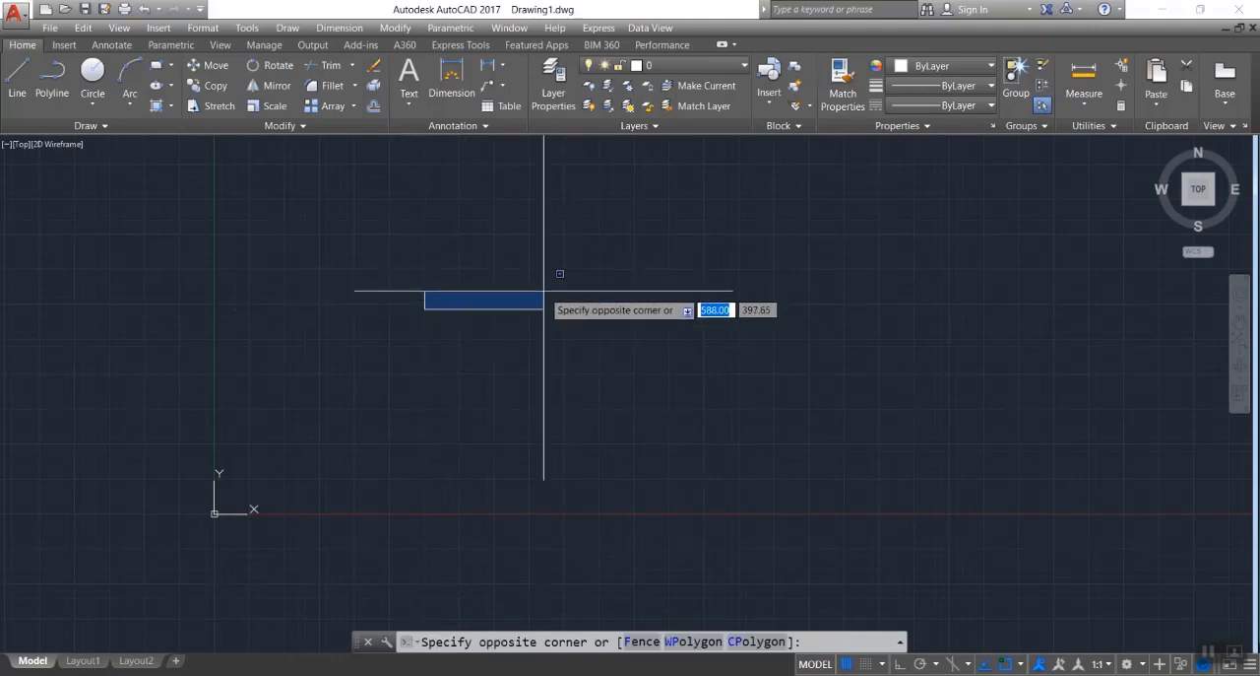
click(543, 291)
key(Delete)
click(544, 291)
key(Escape)
Draw an open chain of five connected line segments that turns inward and ends with a short vertical segment.
text(l)
key(Return)
click(435, 293)
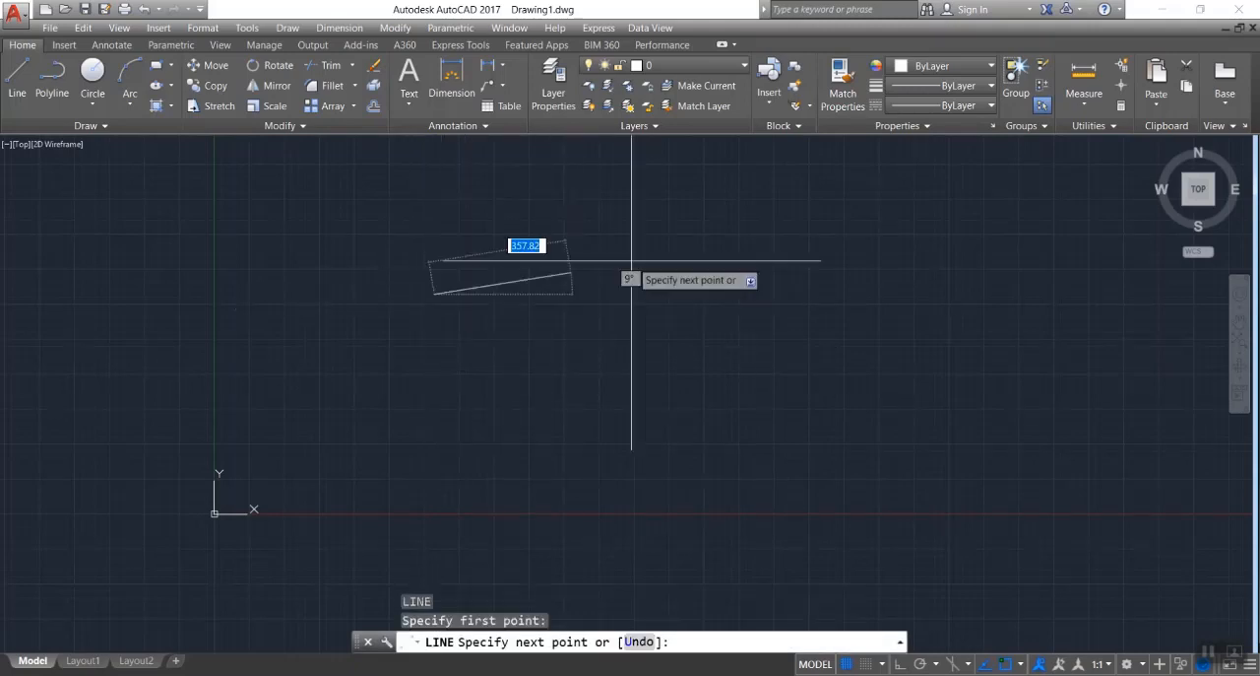
click(767, 233)
click(577, 466)
click(439, 397)
click(562, 351)
click(562, 311)
key(Escape)
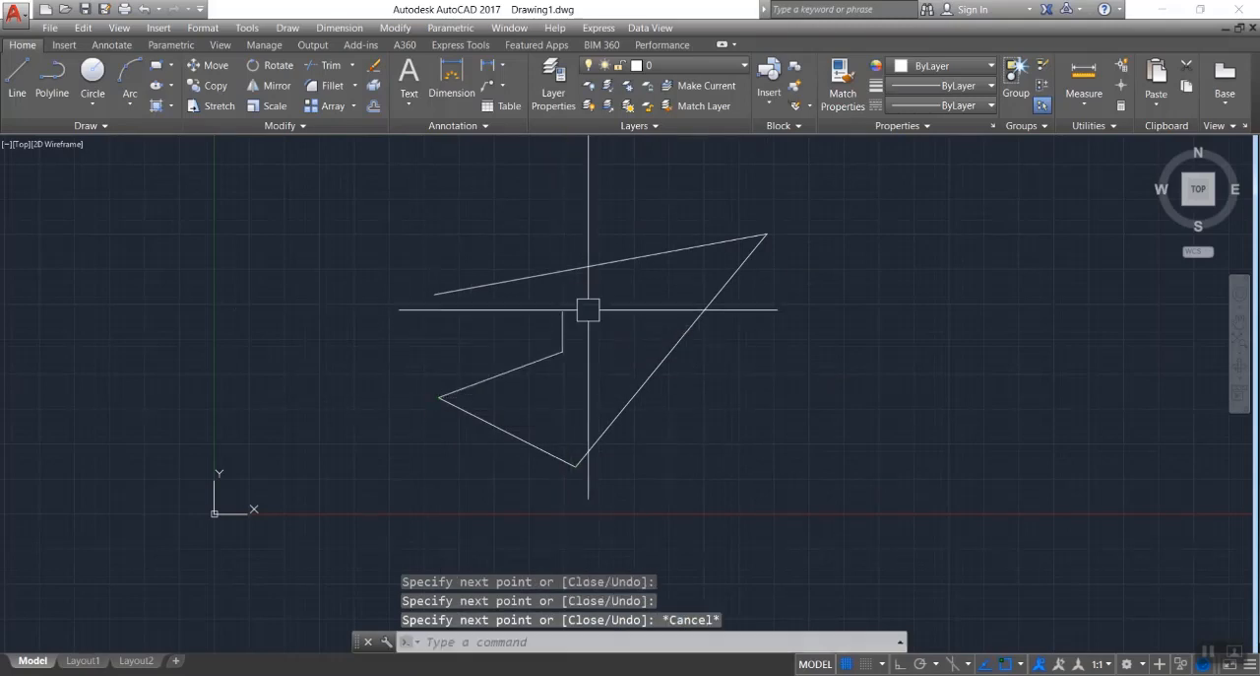
Erase the lower segment between the chain's left corner and its bottom corner.
click(507, 432)
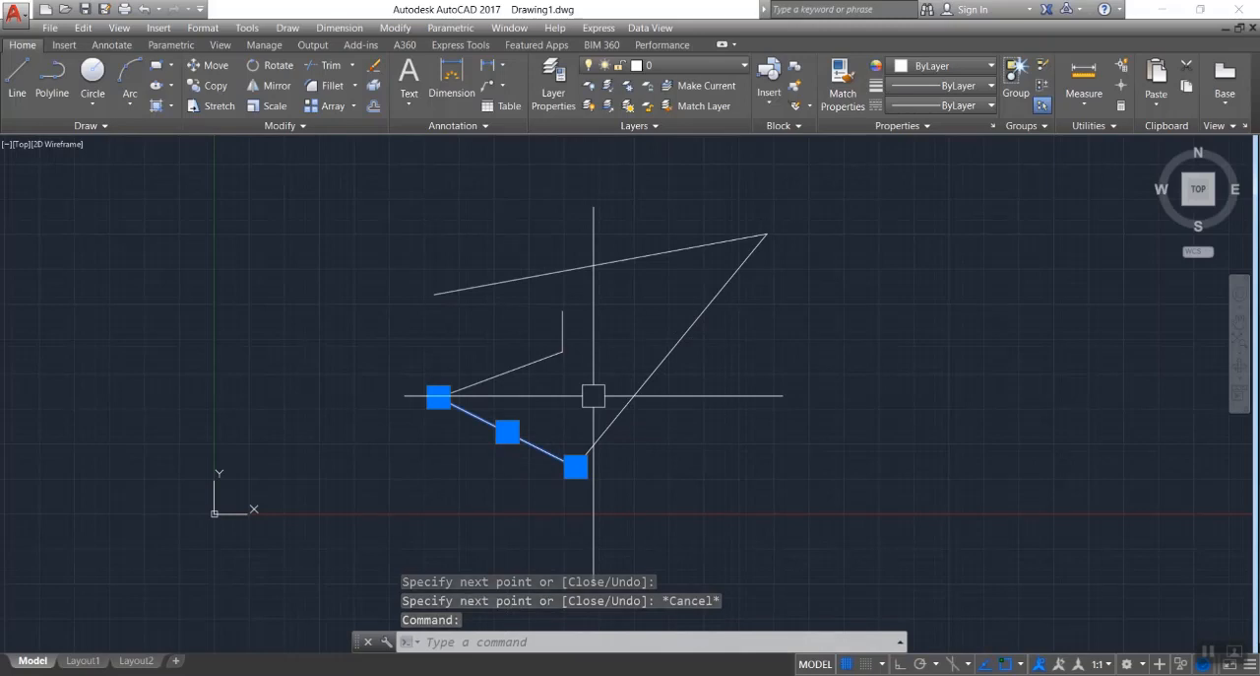
text(E)
key(Return)
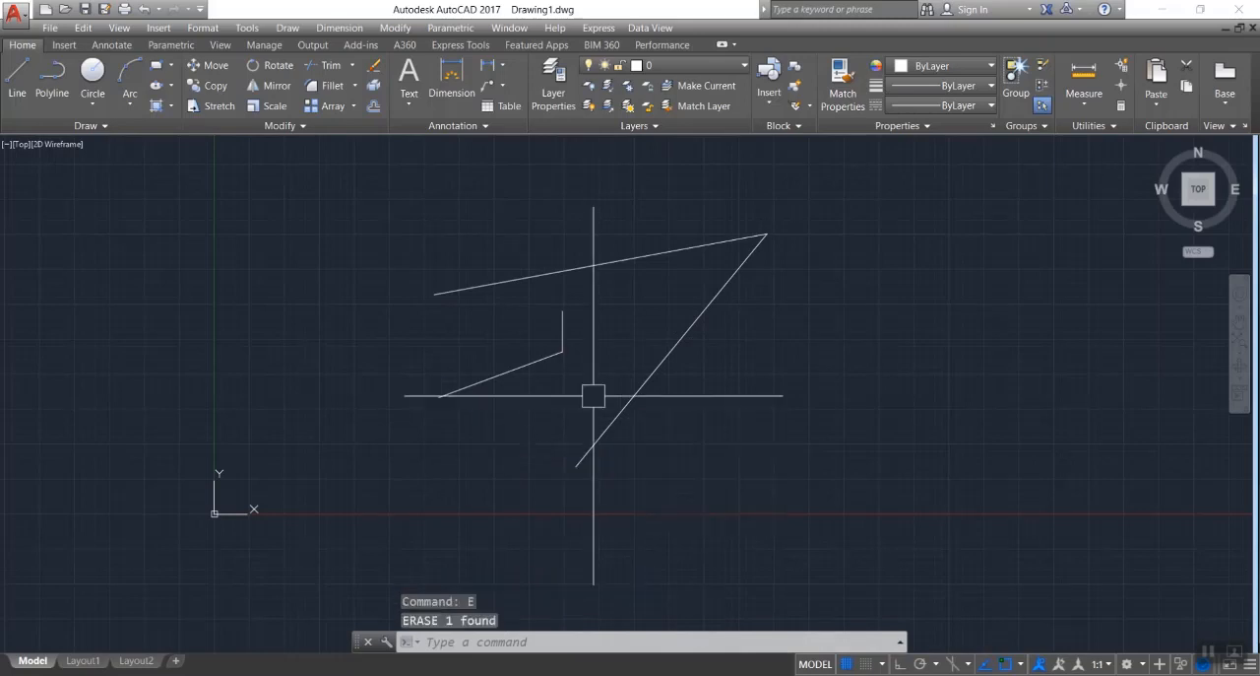
Erase the long upper line and the short vertical line together, and undo the last two erasures.
click(626, 262)
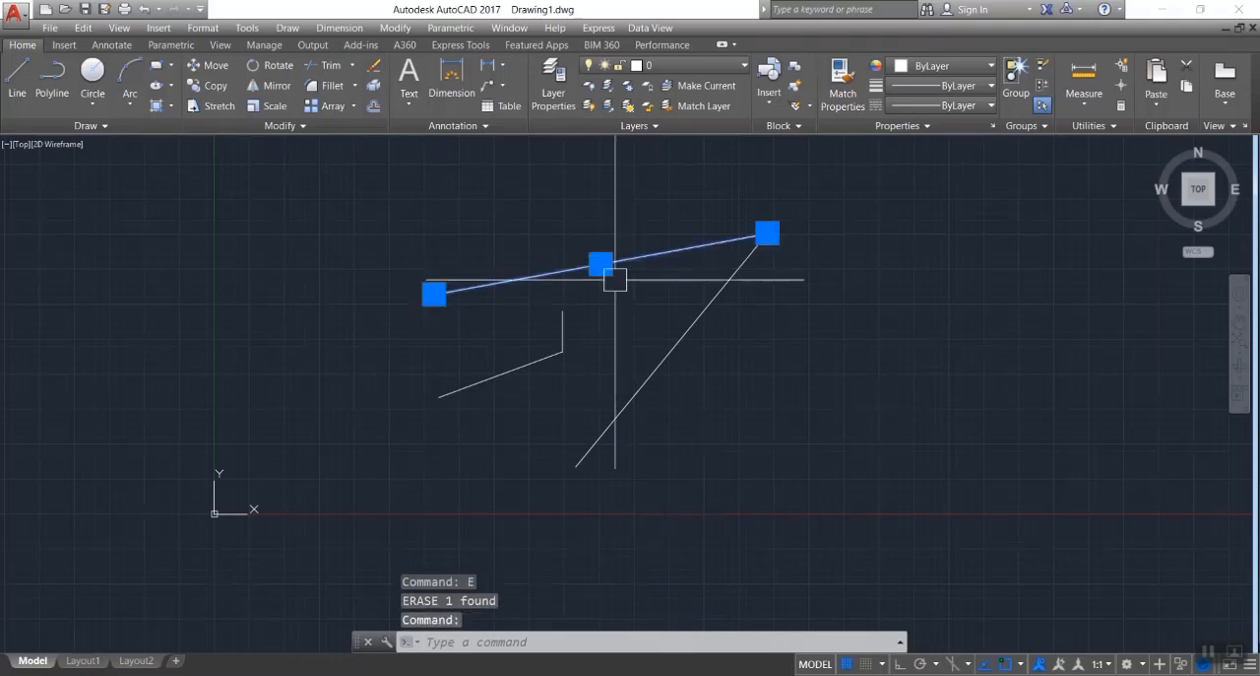
click(564, 320)
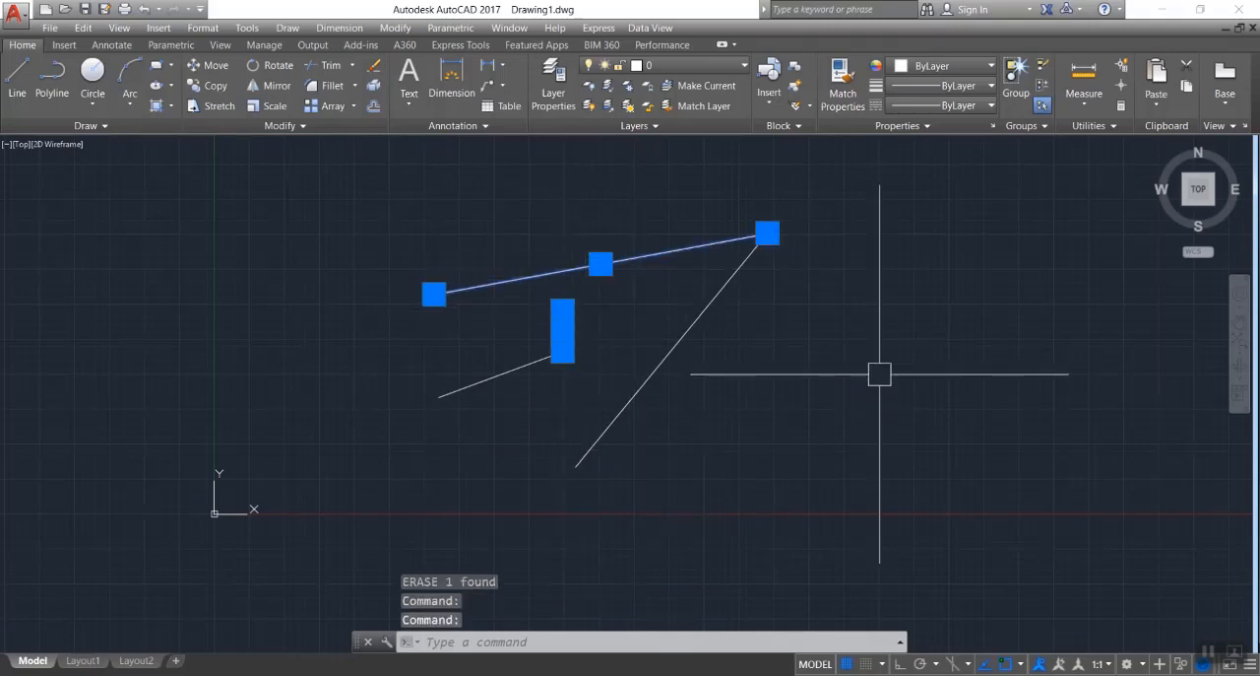
key(Return)
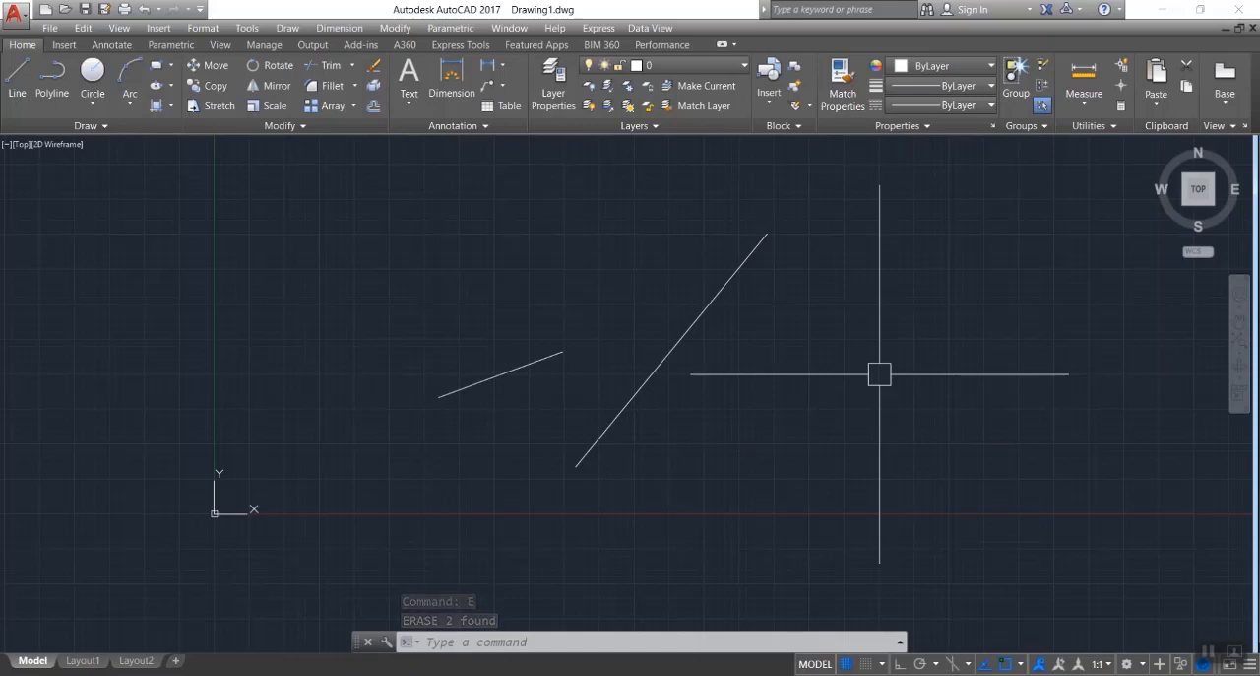
key(ctrl+z)
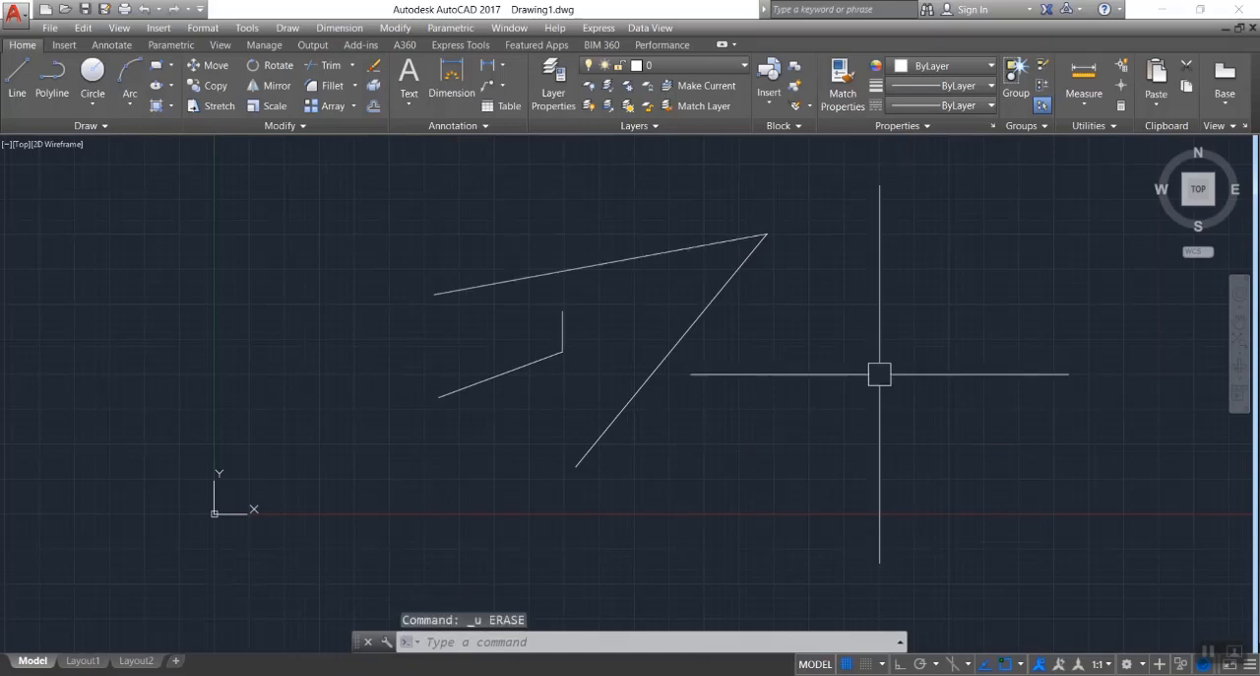
key(ctrl+z)
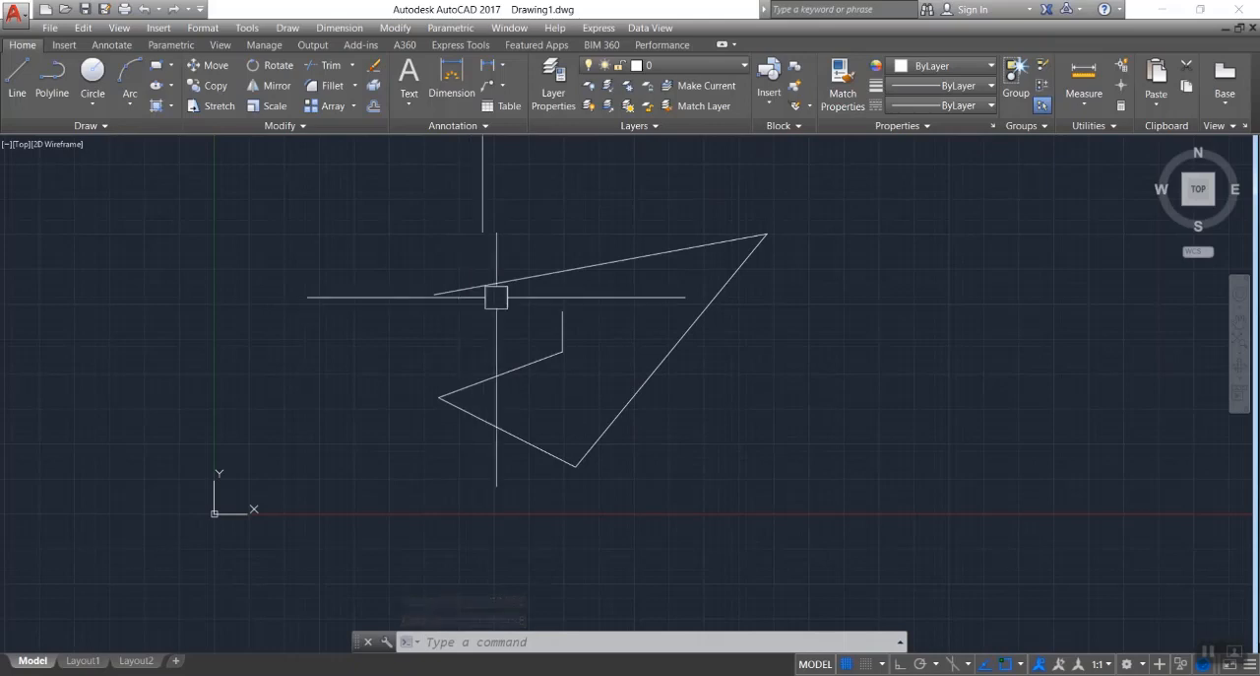
Select the upper, short vertical and long slanted lines, and practise removing and re-adding the upper and slanted lines in the selection.
click(550, 268)
click(564, 325)
click(653, 373)
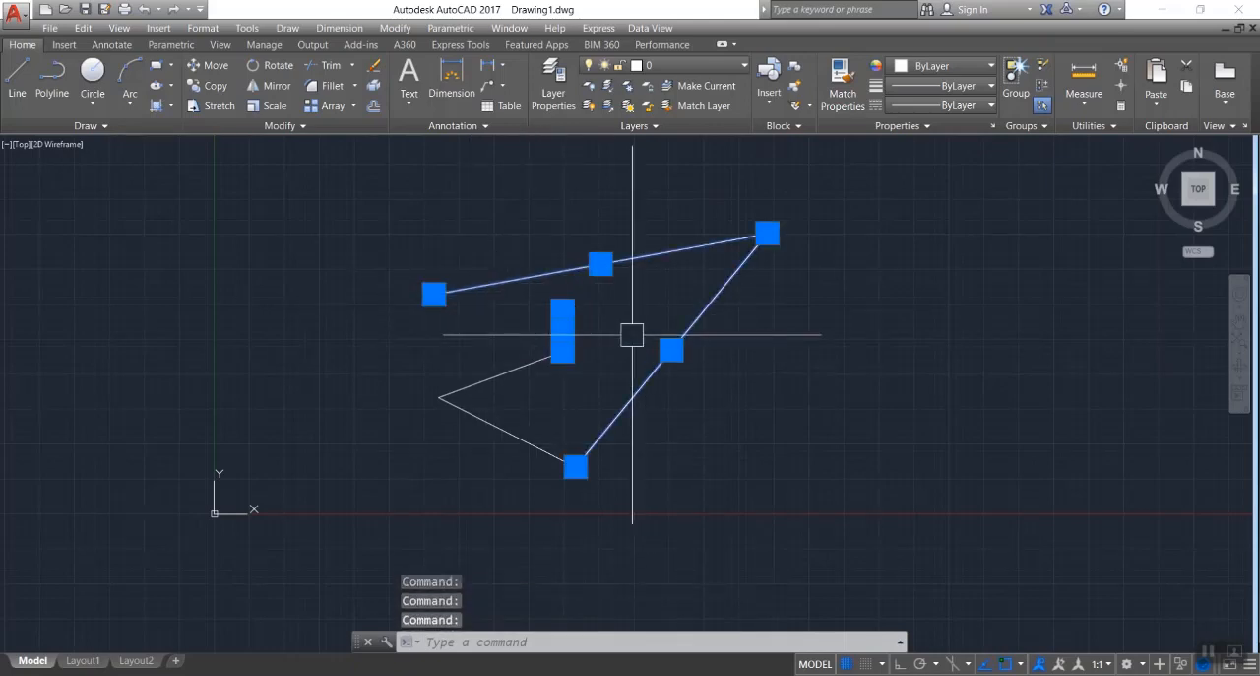
shift+click(542, 274)
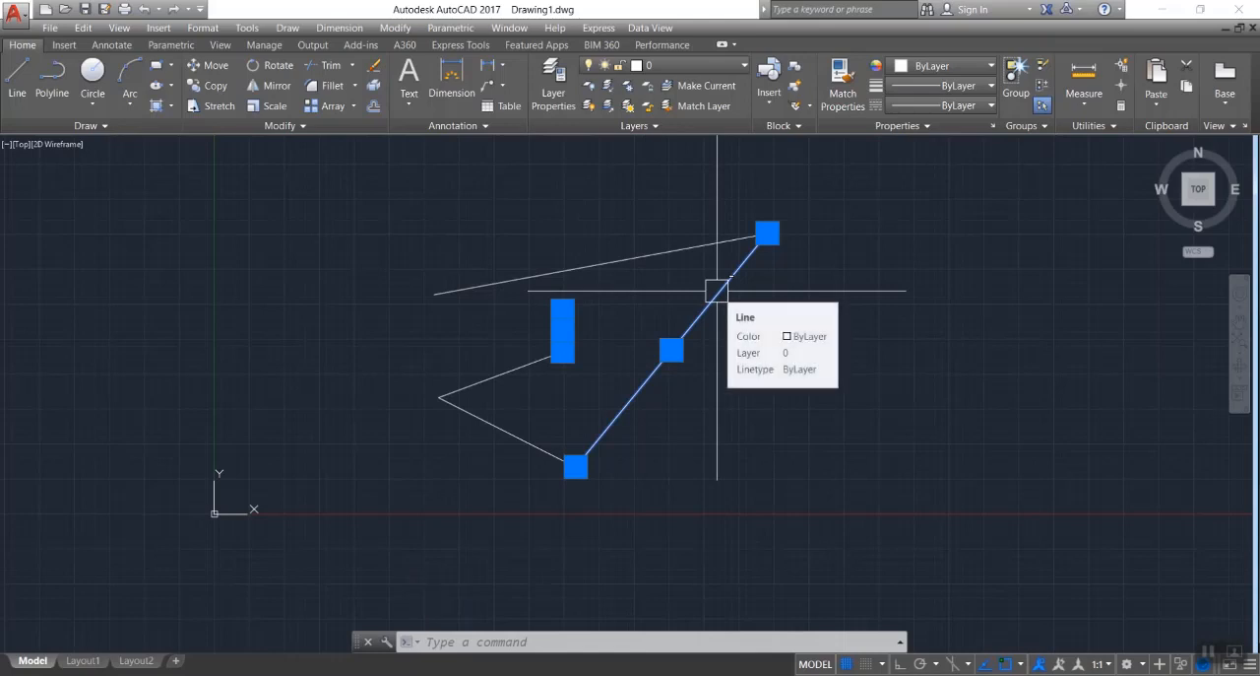
key(Escape)
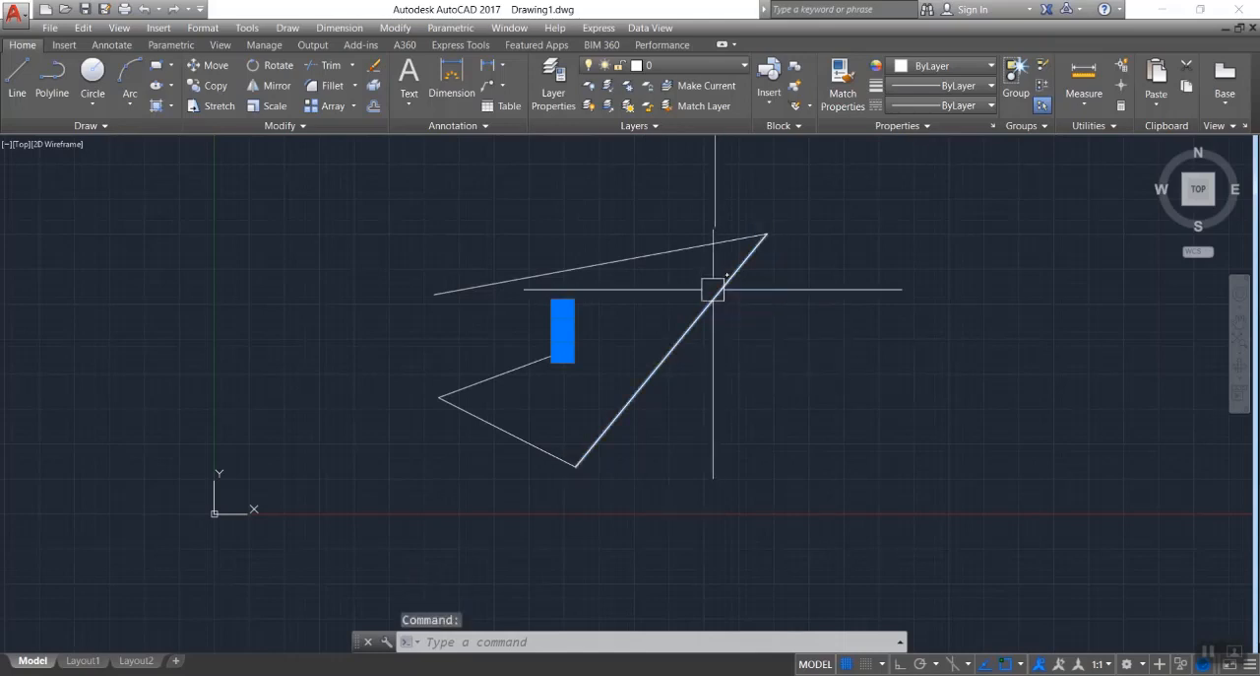
click(645, 256)
click(674, 339)
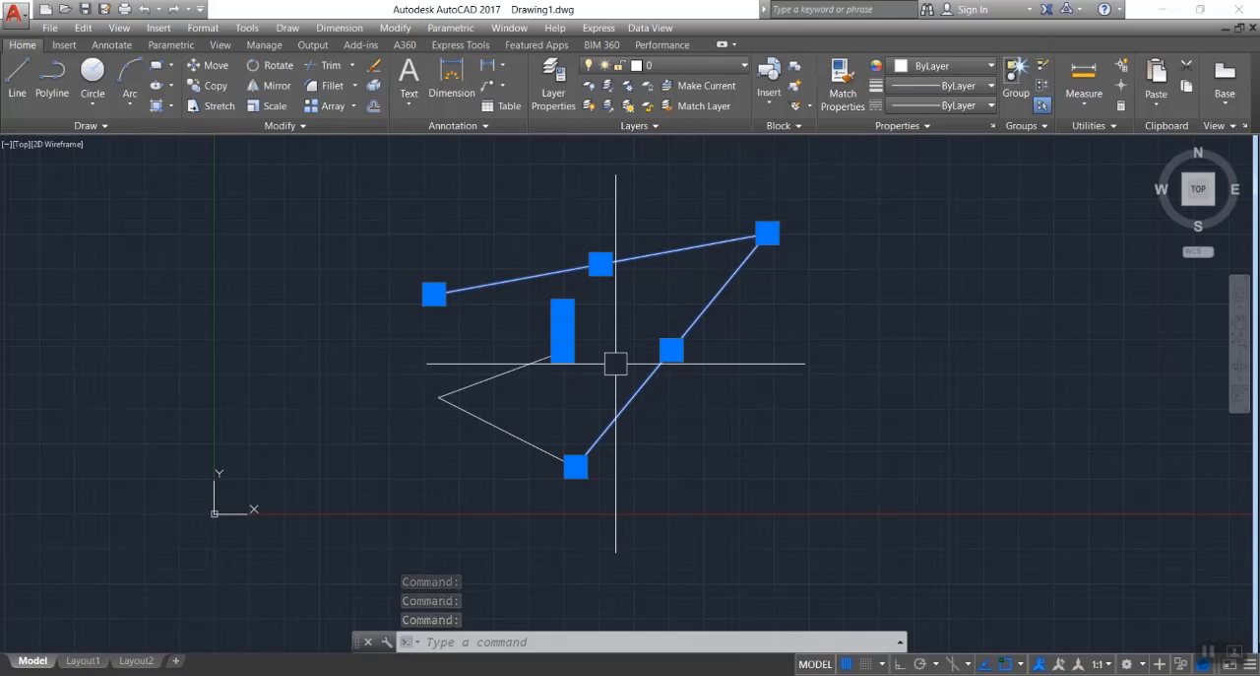
shift+click(647, 254)
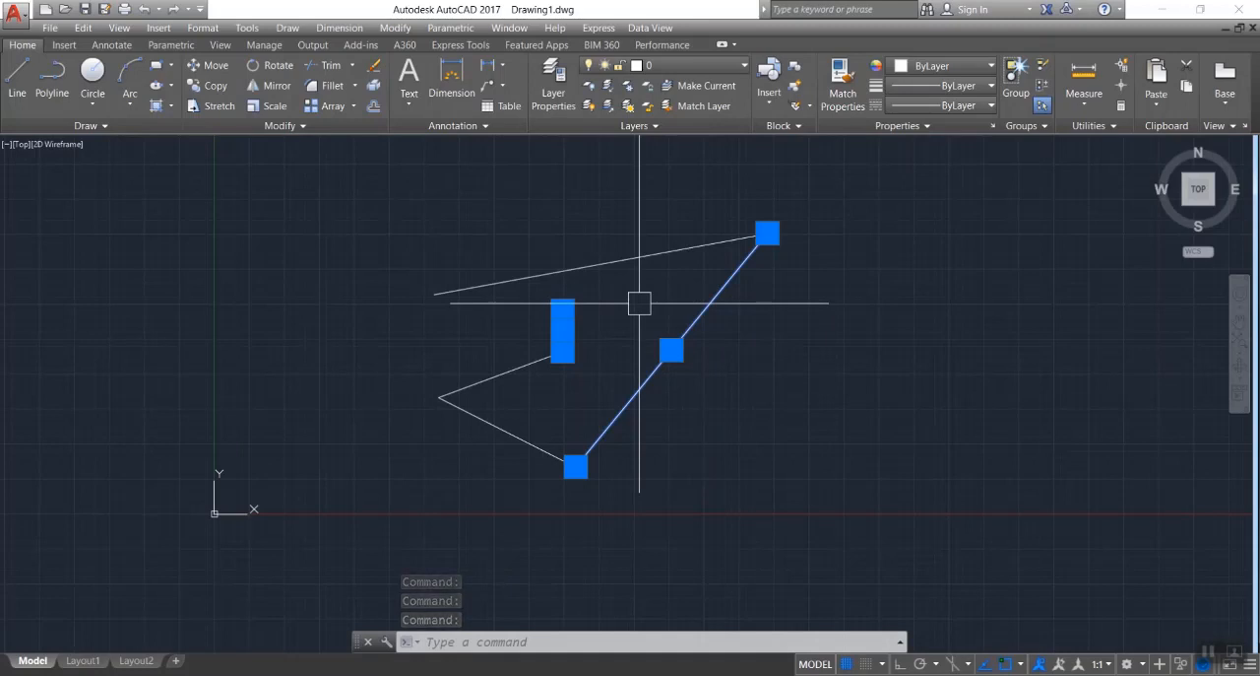
Move all five lines horizontally to the right, using the chain's upper-right corner as the base point.
click(402, 211)
click(882, 482)
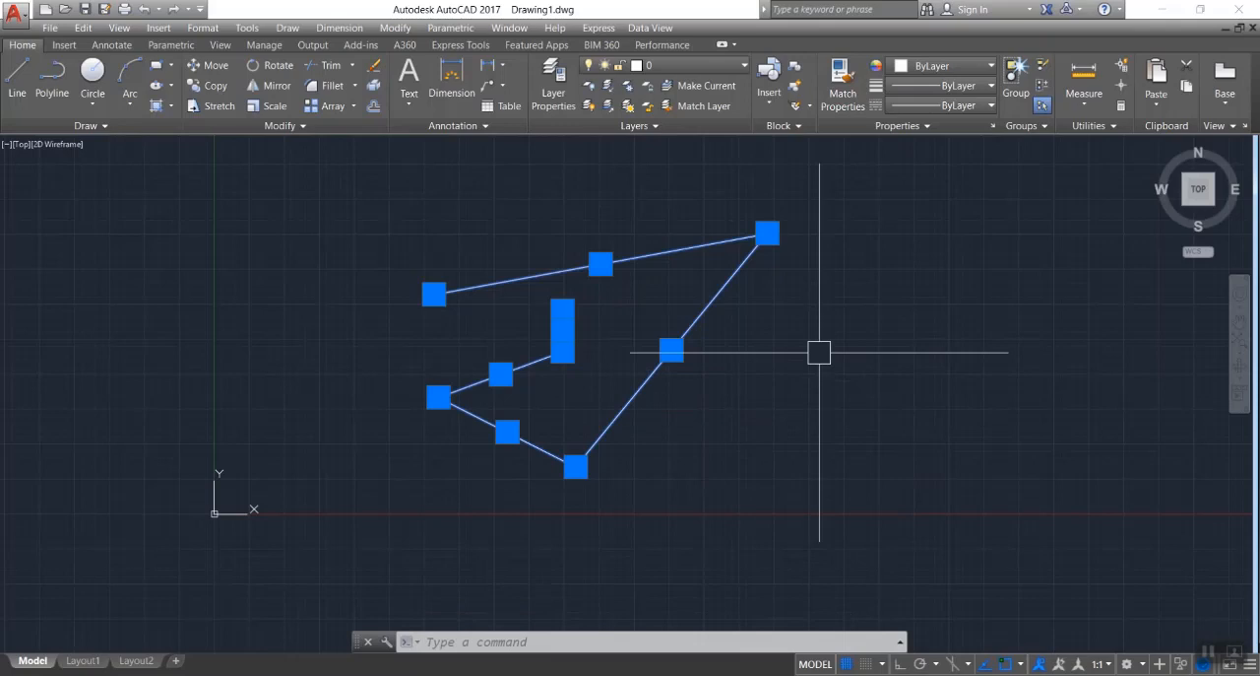
text(m)
key(Return)
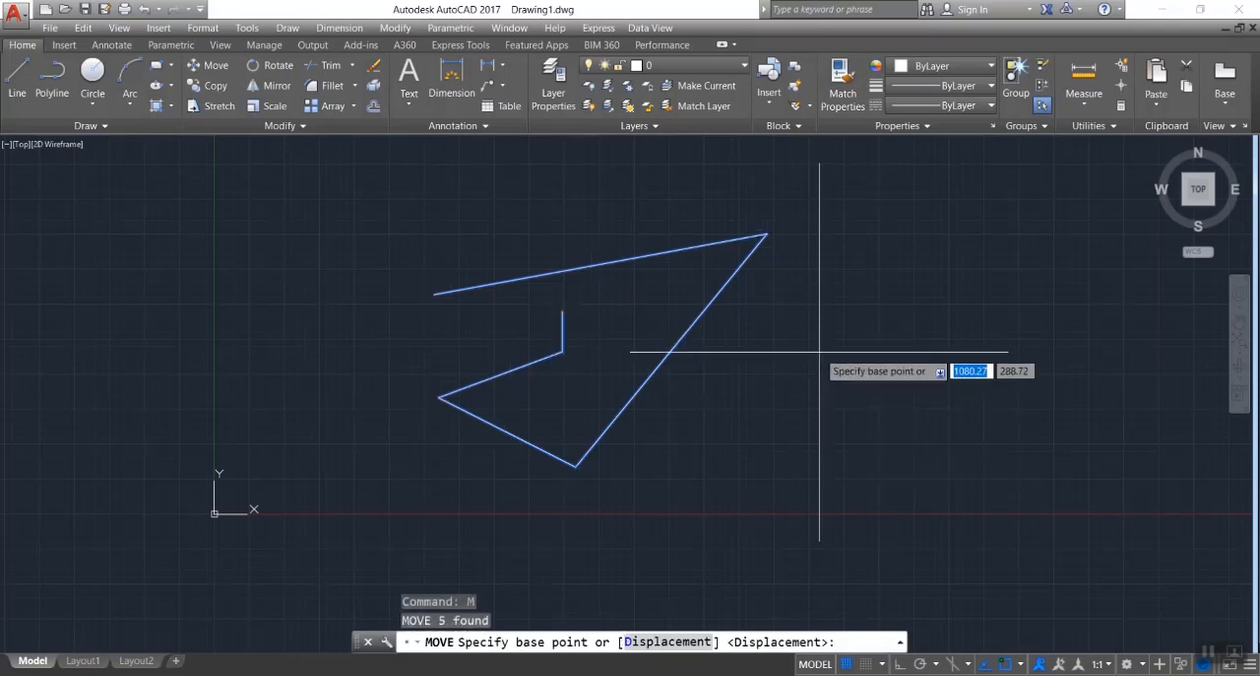
click(767, 234)
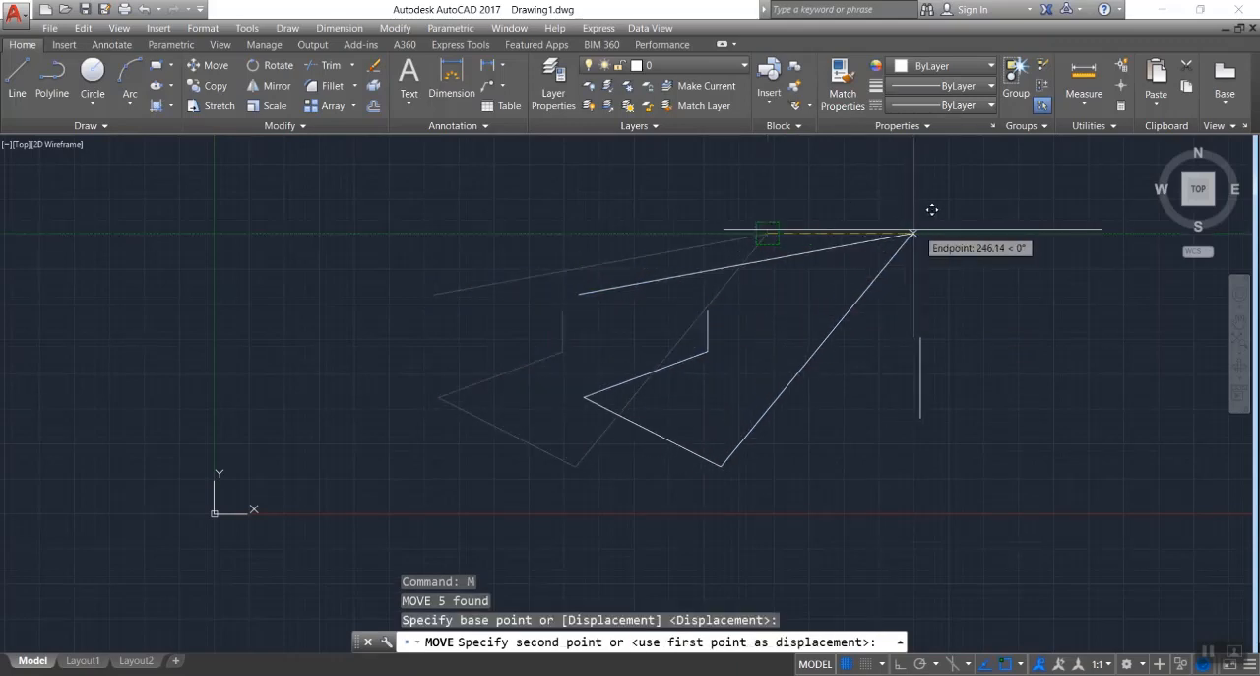
click(937, 231)
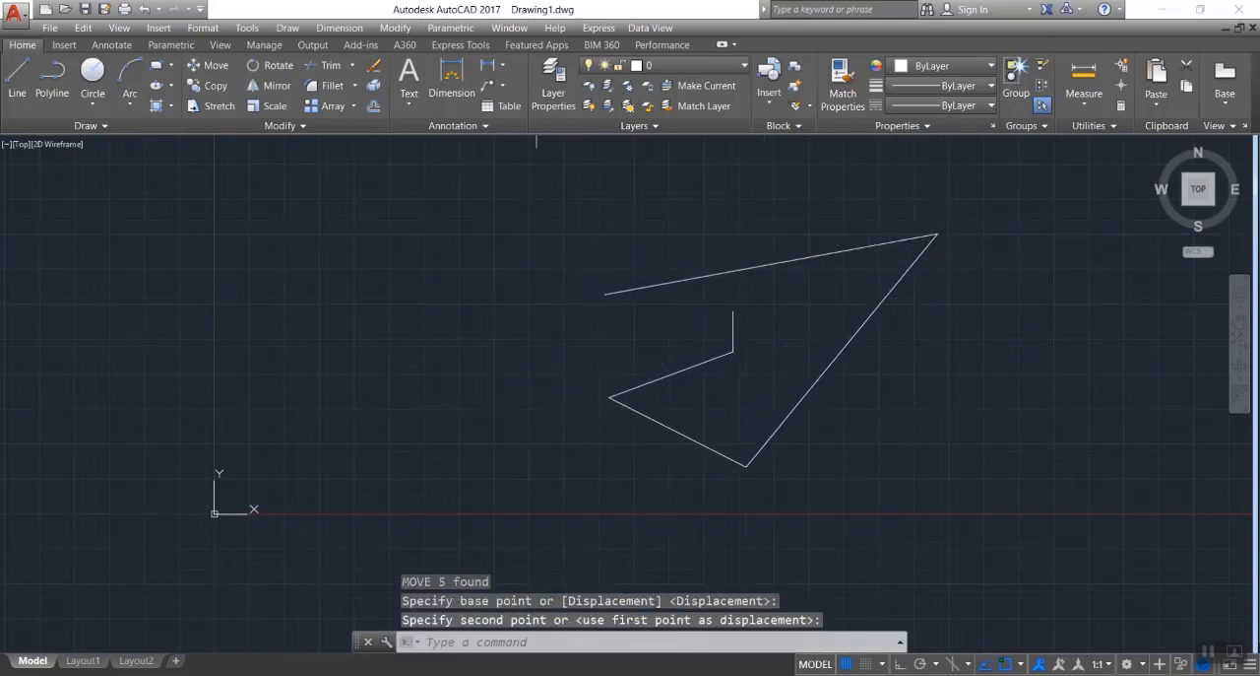
Move all five lines back to the left near their former place, using the foot of the short vertical line as the base point.
click(536, 212)
click(1057, 496)
text(m)
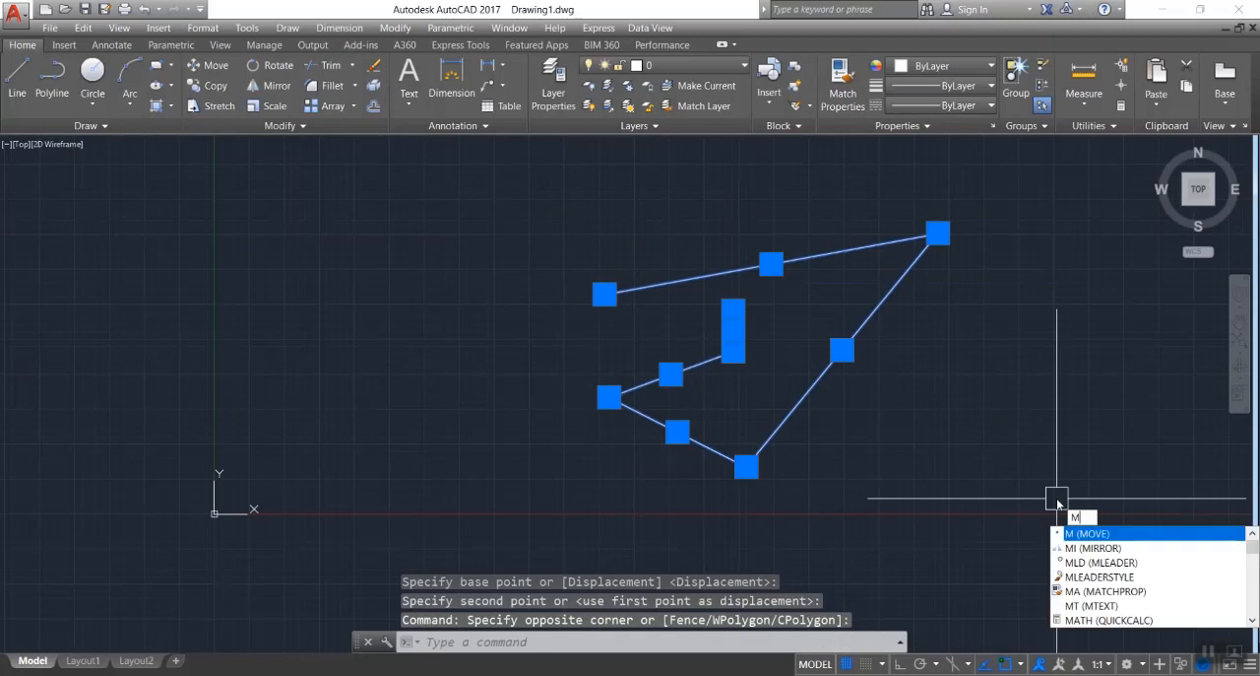
key(Return)
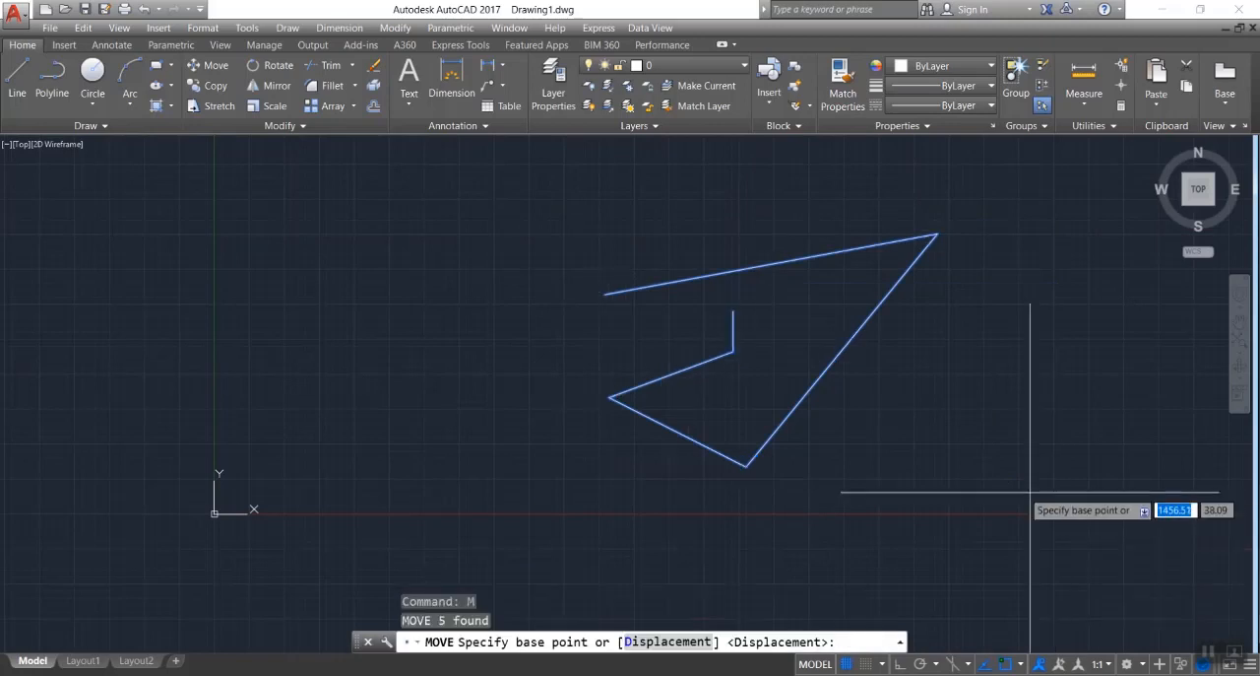
click(732, 351)
click(561, 358)
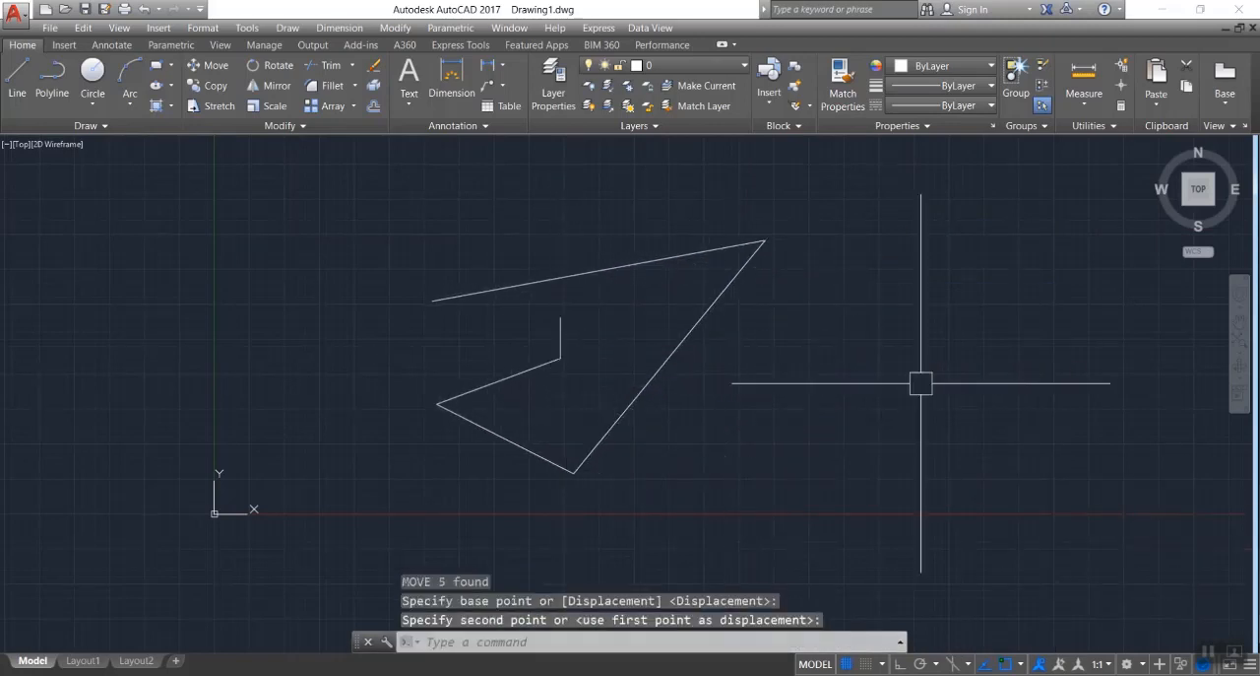
Copy all five lines from the foot of the short vertical line, placing five copies around the original.
click(385, 200)
click(941, 553)
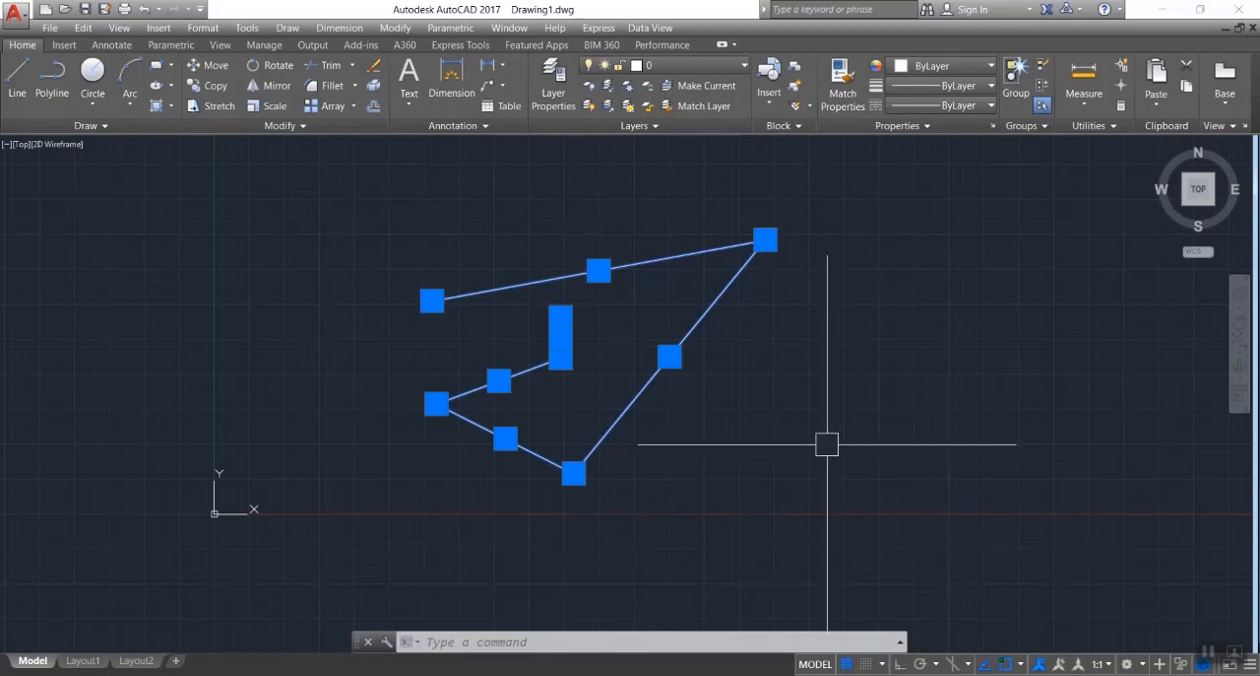
text(o)
key(Return)
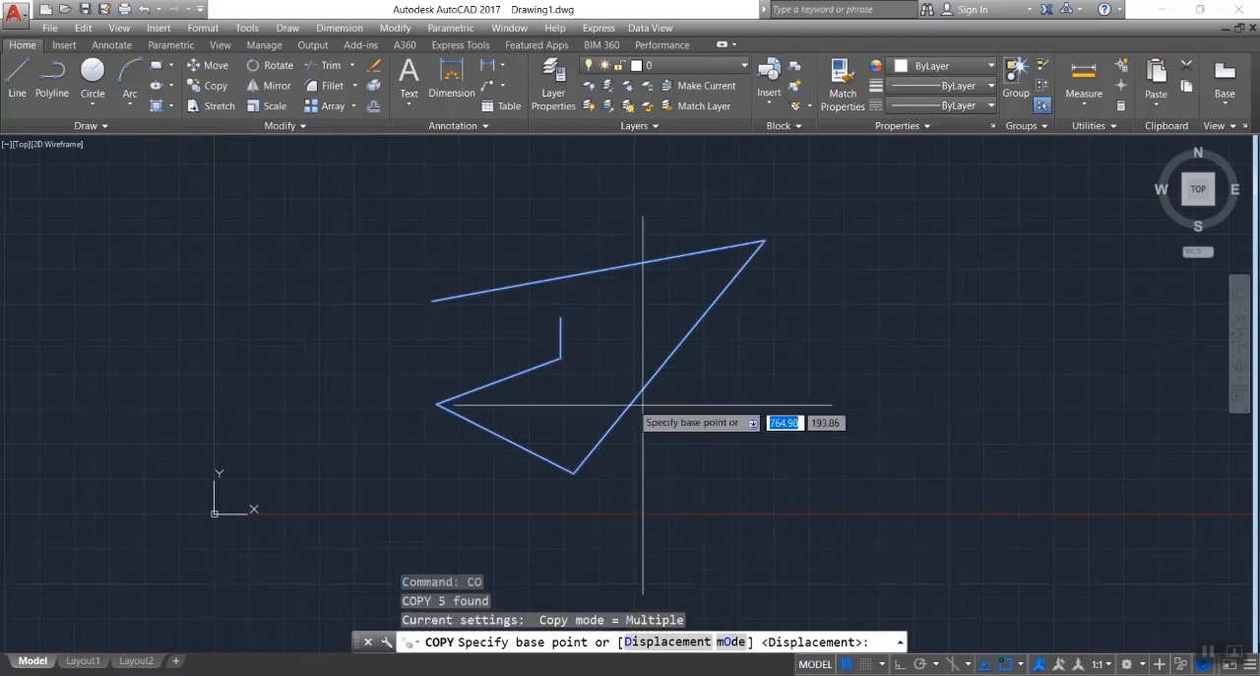
click(560, 357)
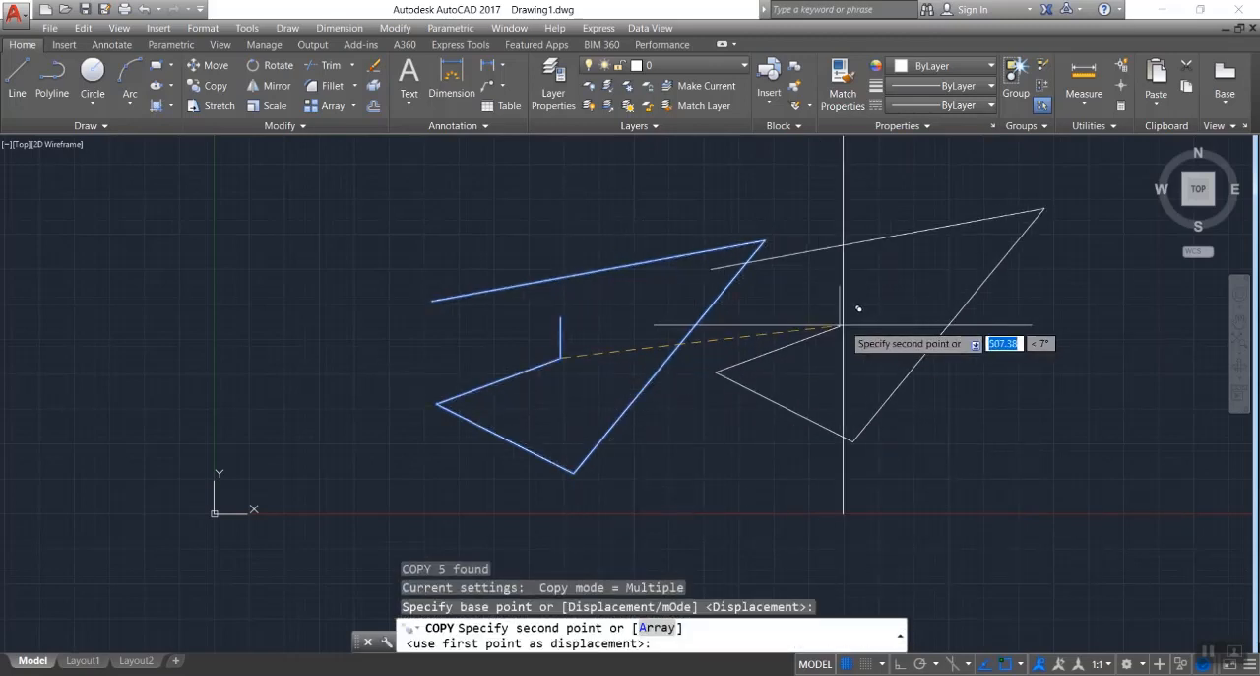
click(885, 313)
click(924, 453)
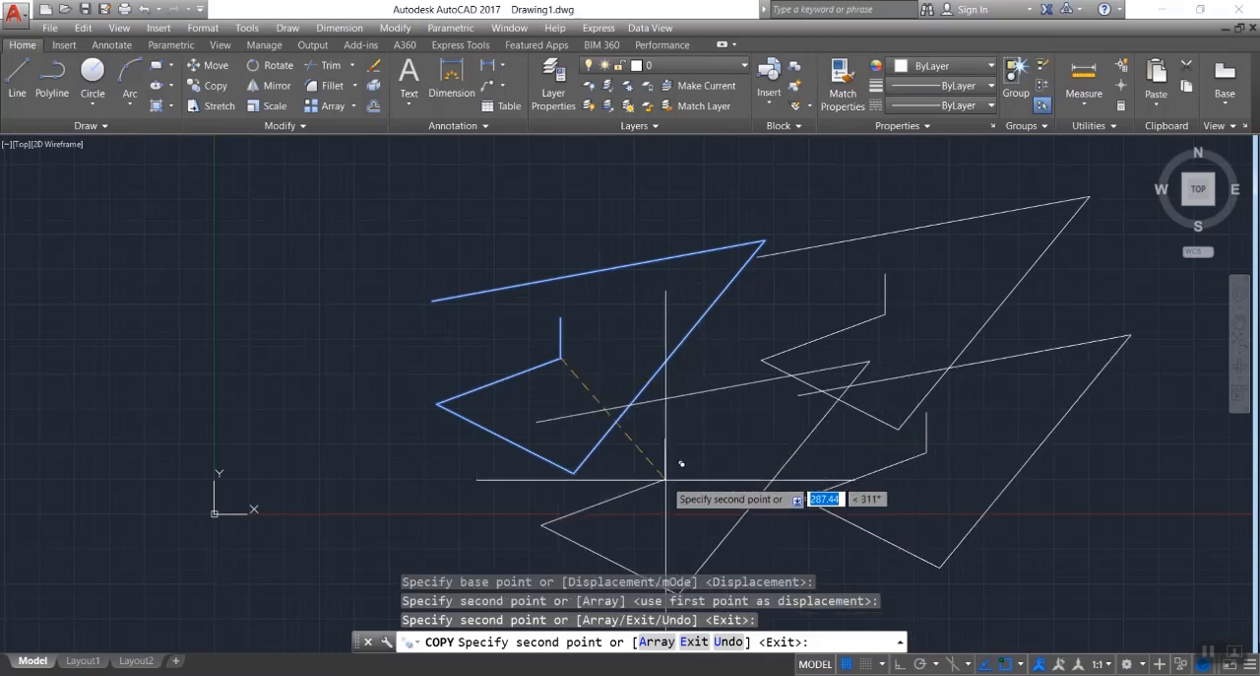
click(665, 492)
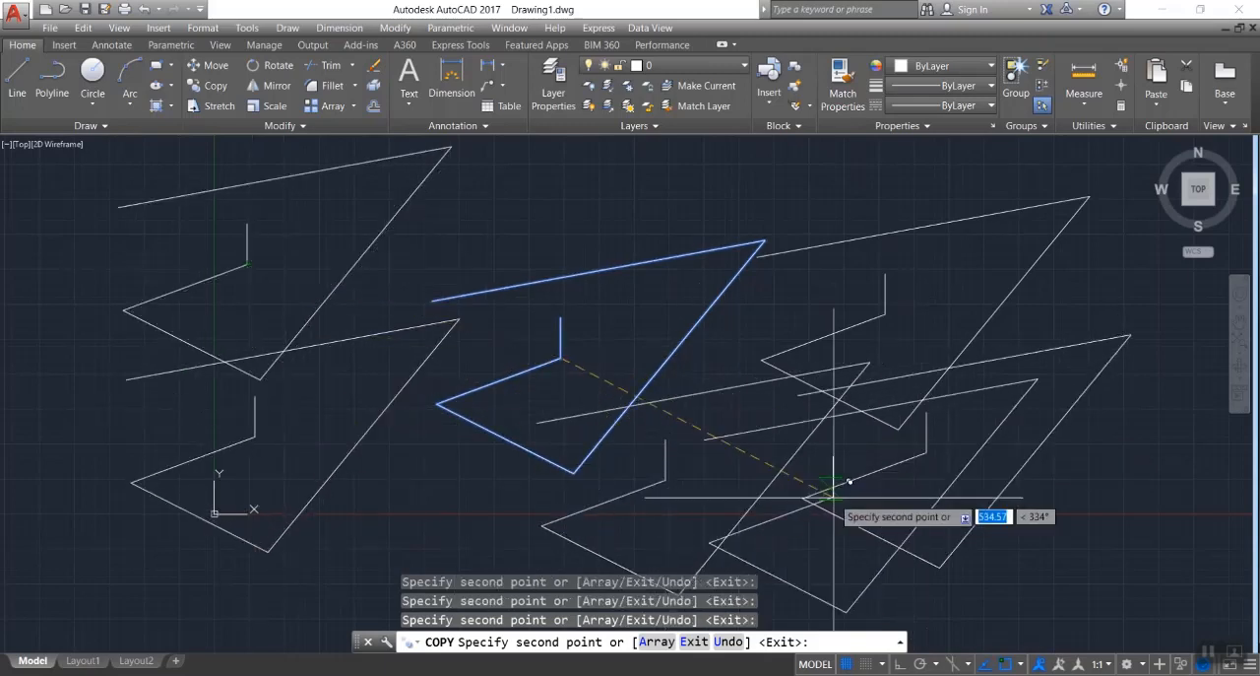
key(Escape)
key(Escape)
key(Escape)
Erase the original chain and all of its copies with one crossing selection.
click(1099, 155)
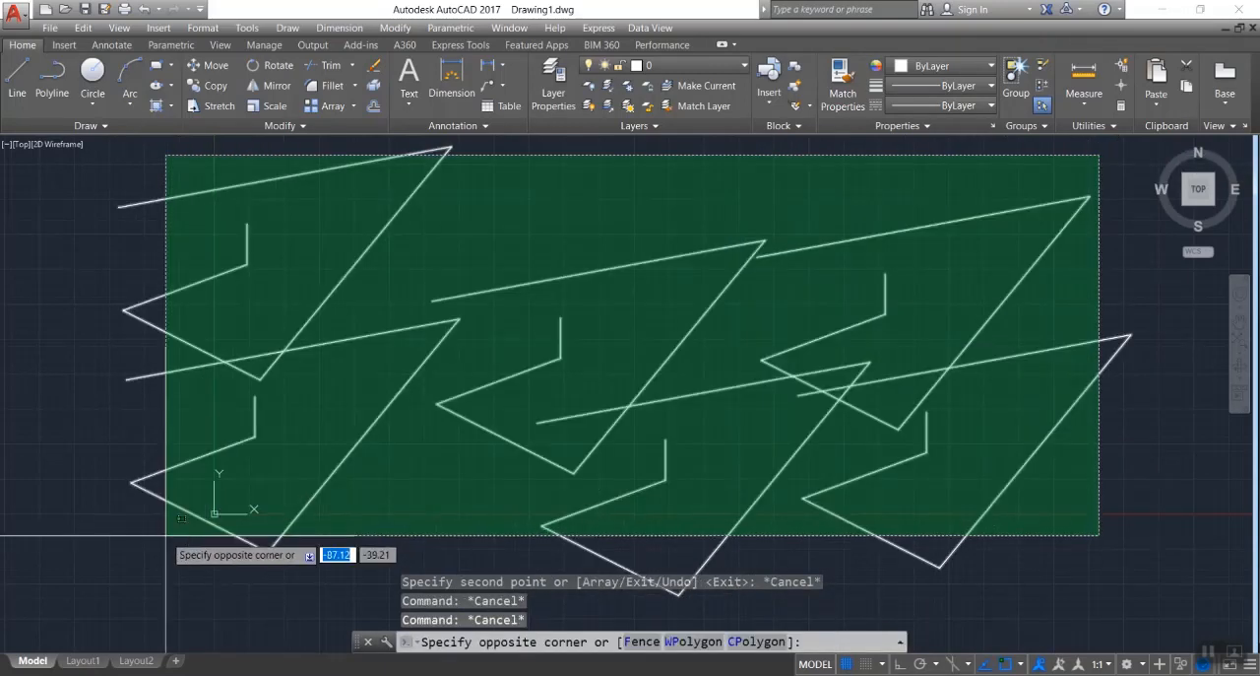
click(166, 535)
key(Delete)
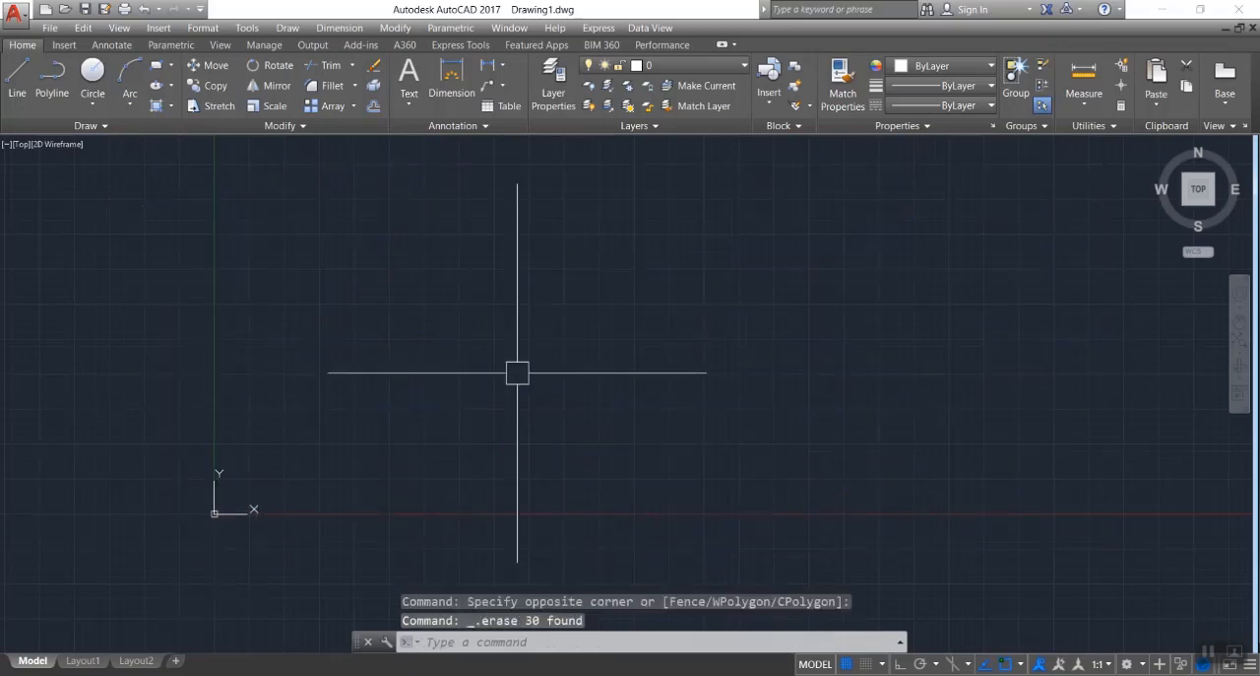
Draw an open chain of five connected line segments that curls inward and ends with a short vertical segment pointing down.
text(l)
key(Return)
click(559, 278)
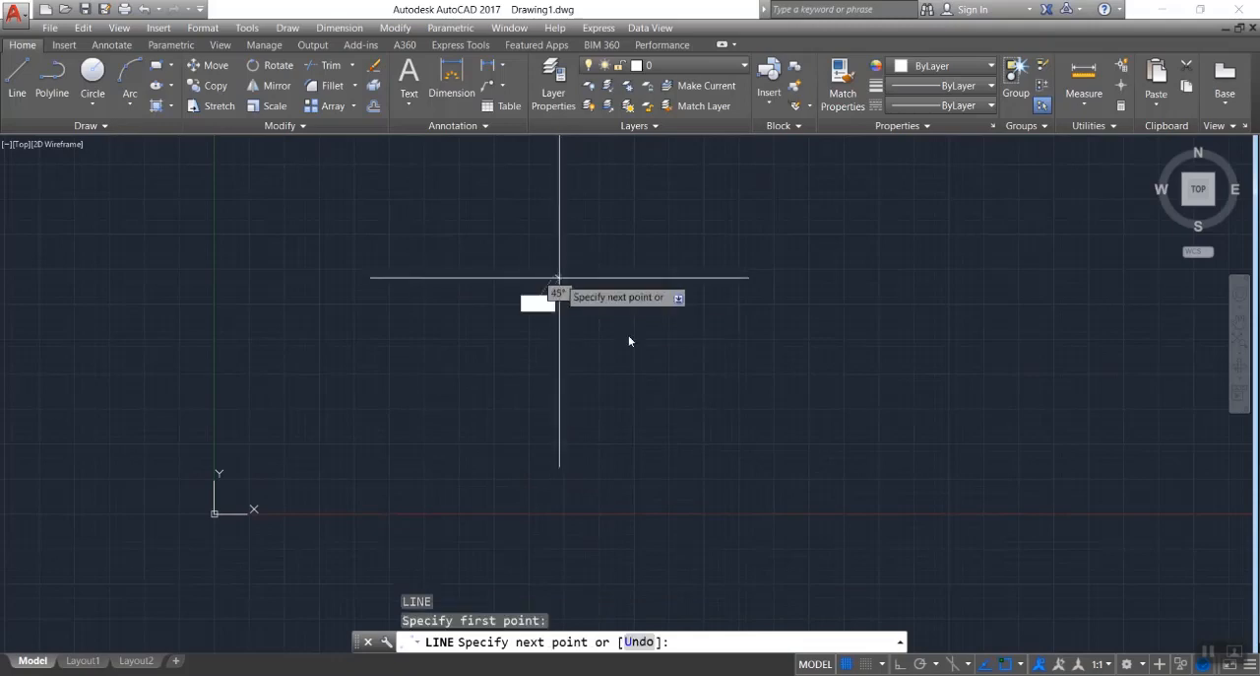
click(722, 401)
click(507, 435)
click(477, 359)
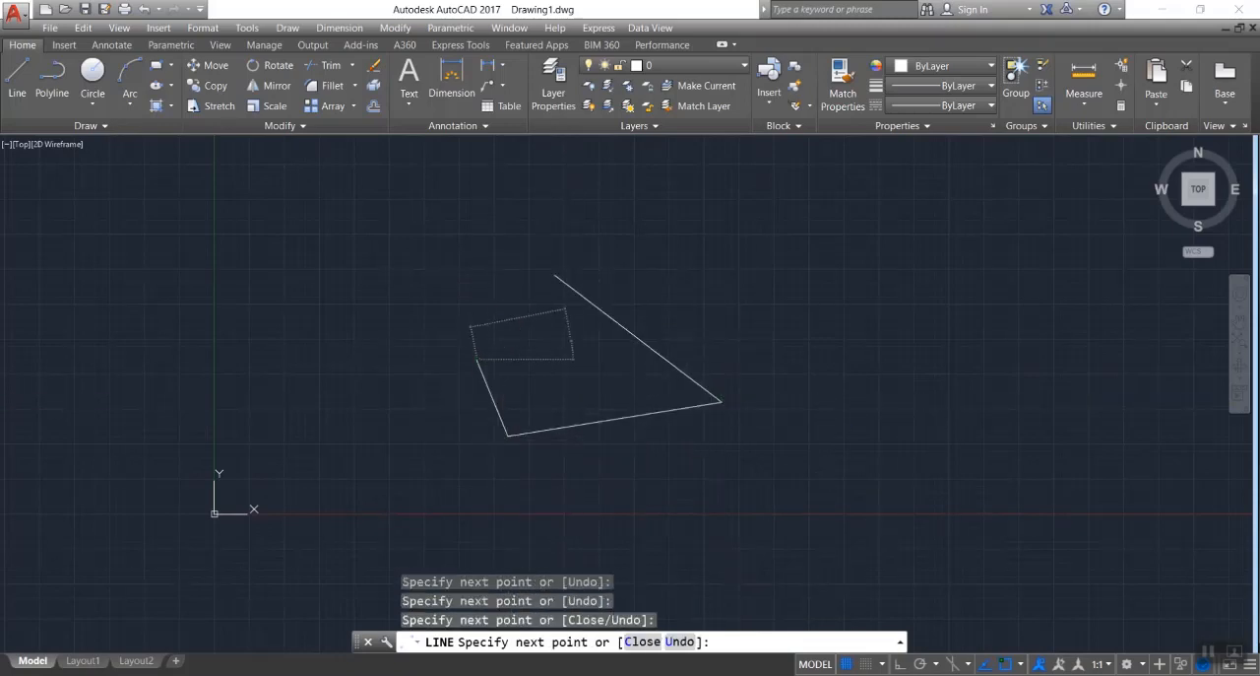
click(572, 342)
click(571, 394)
key(Escape)
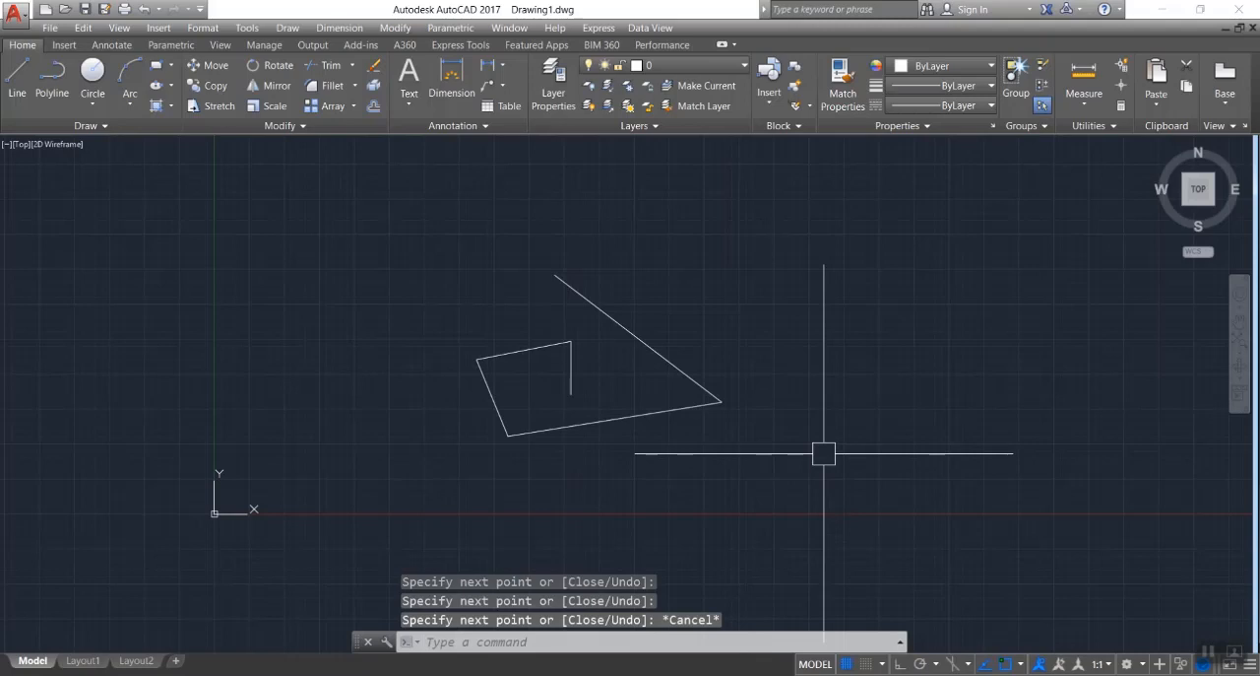
Mirror all five lines across a vertical axis through the chain's rightmost corner, keeping the source objects.
click(787, 180)
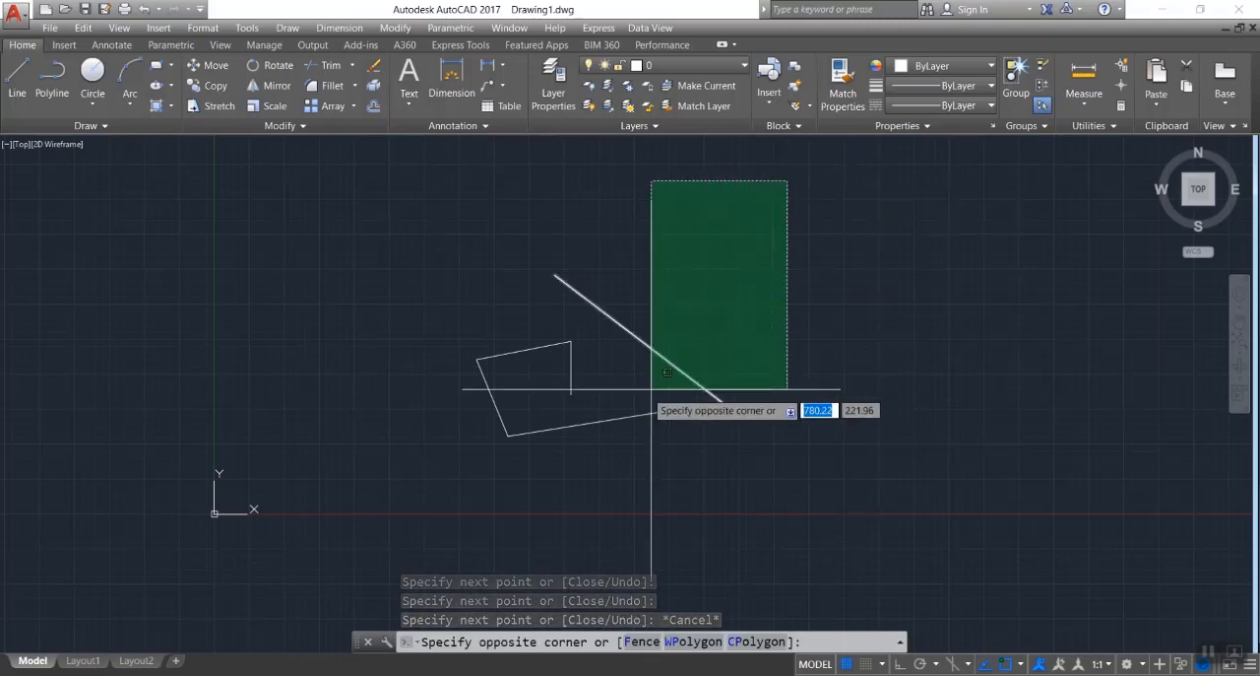
click(486, 462)
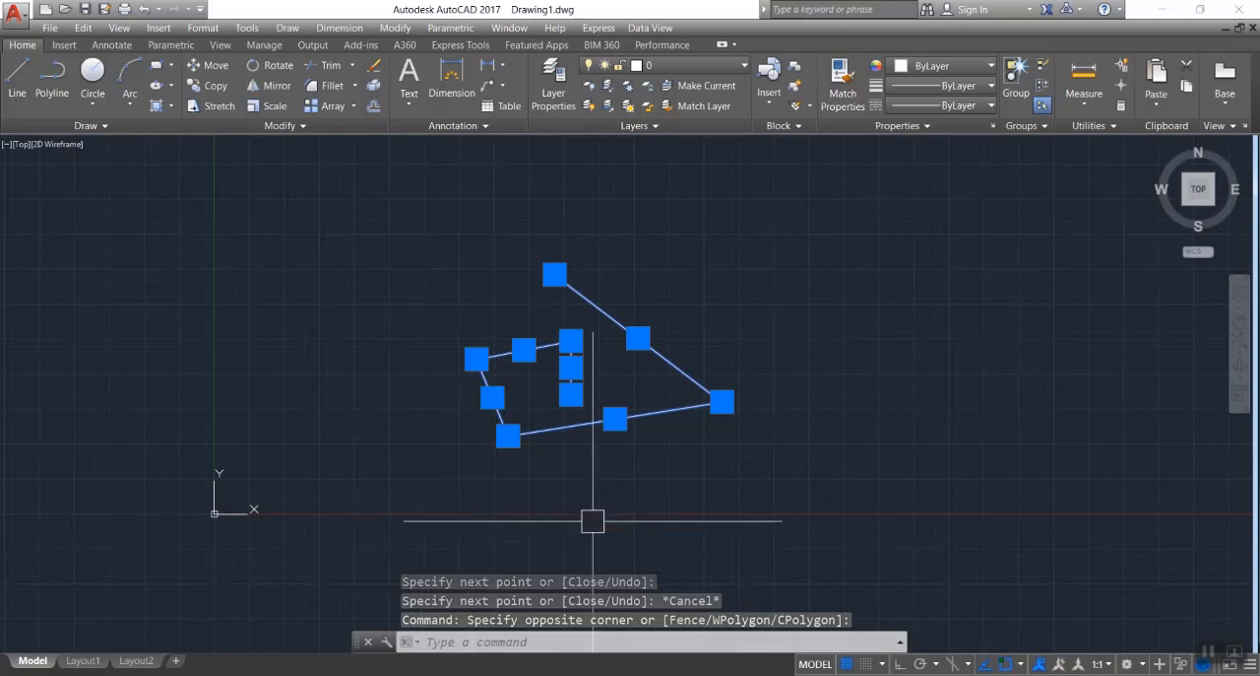
text(M)
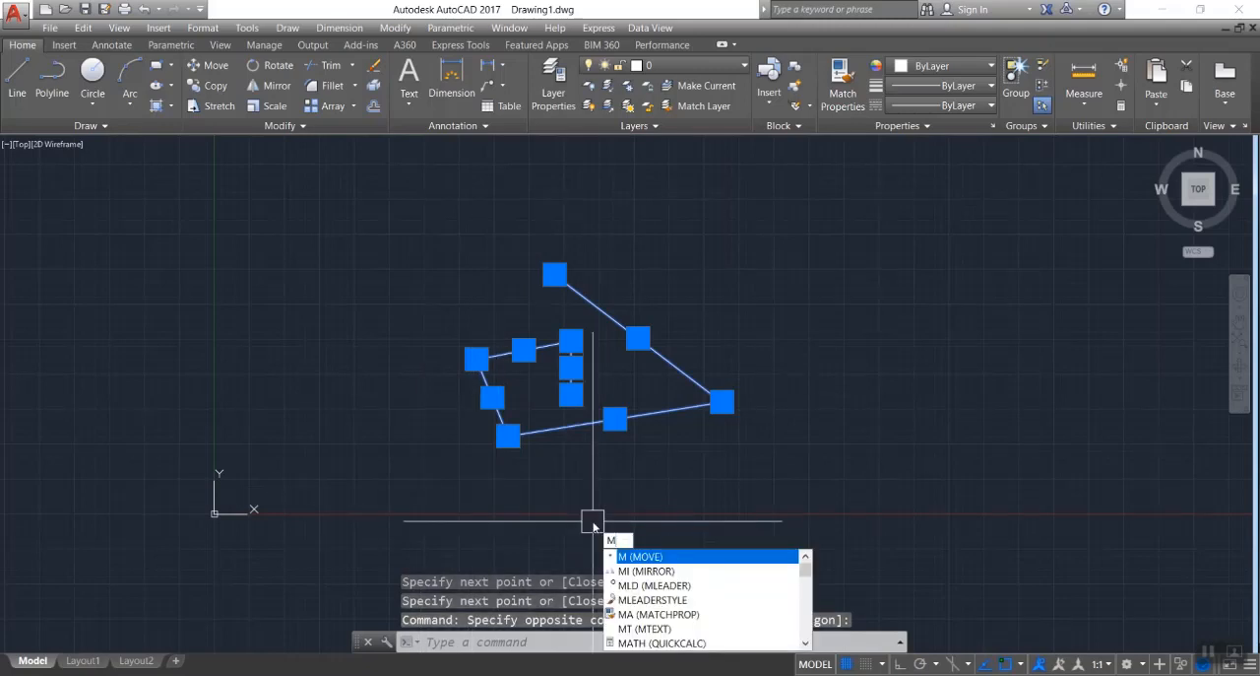
text(I)
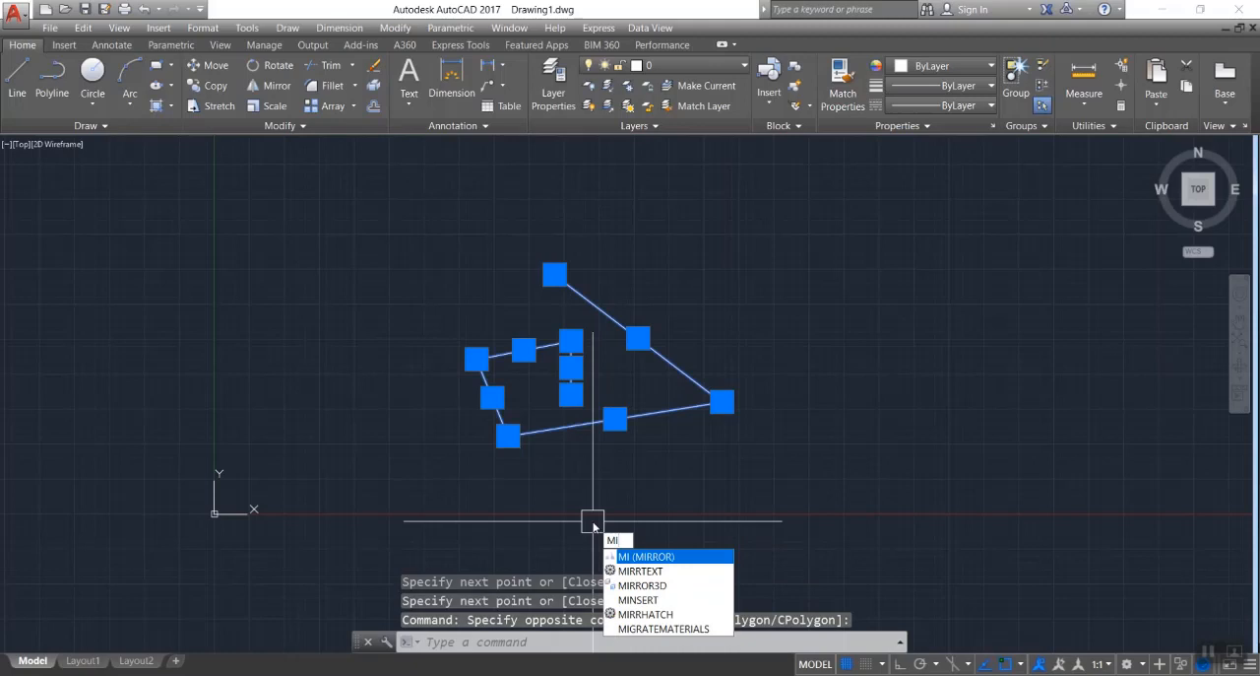
key(Return)
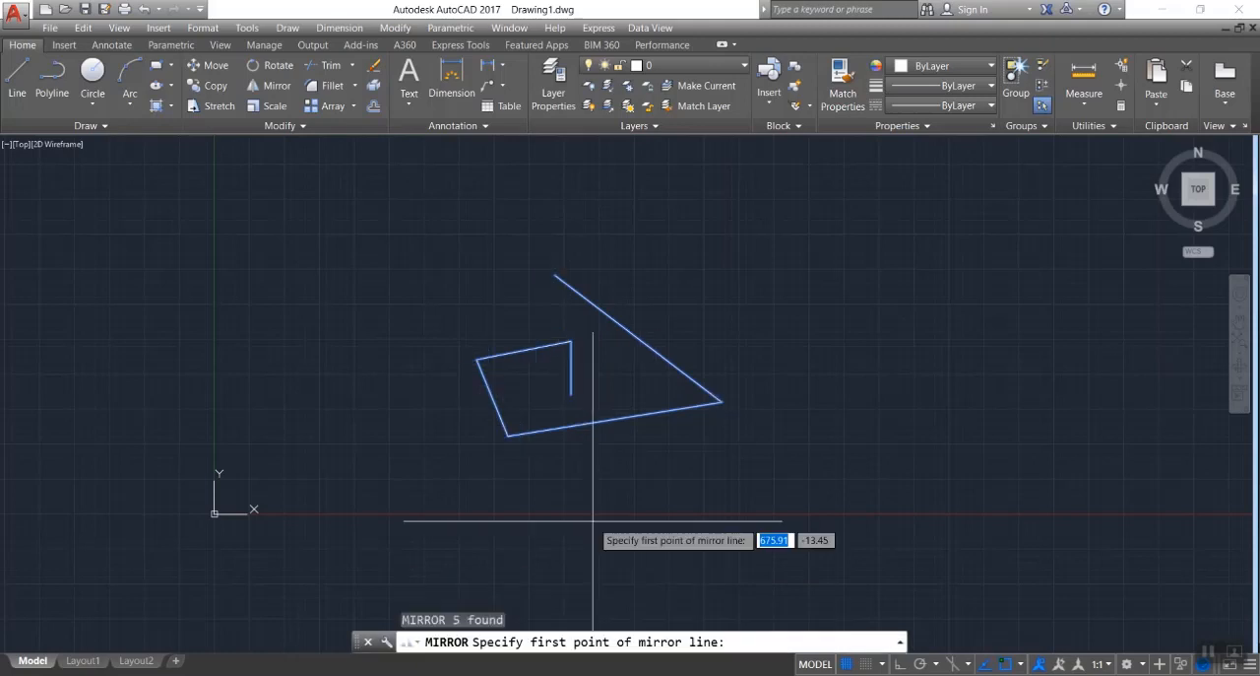
click(722, 401)
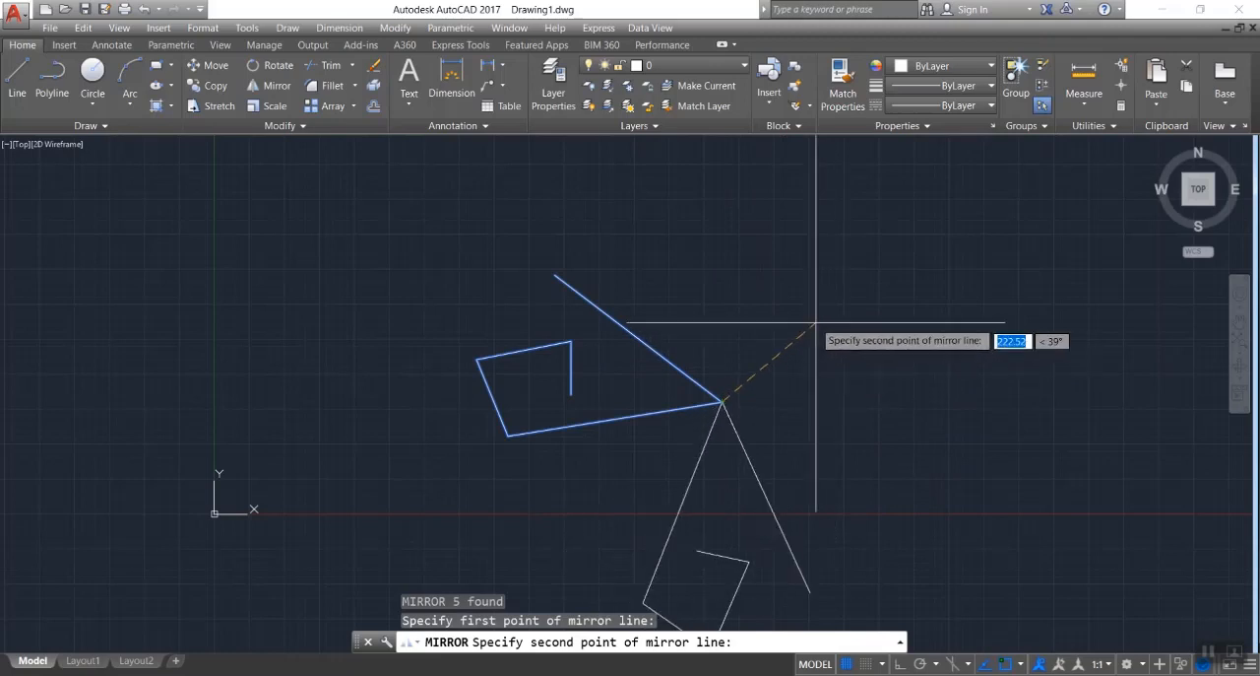
click(722, 286)
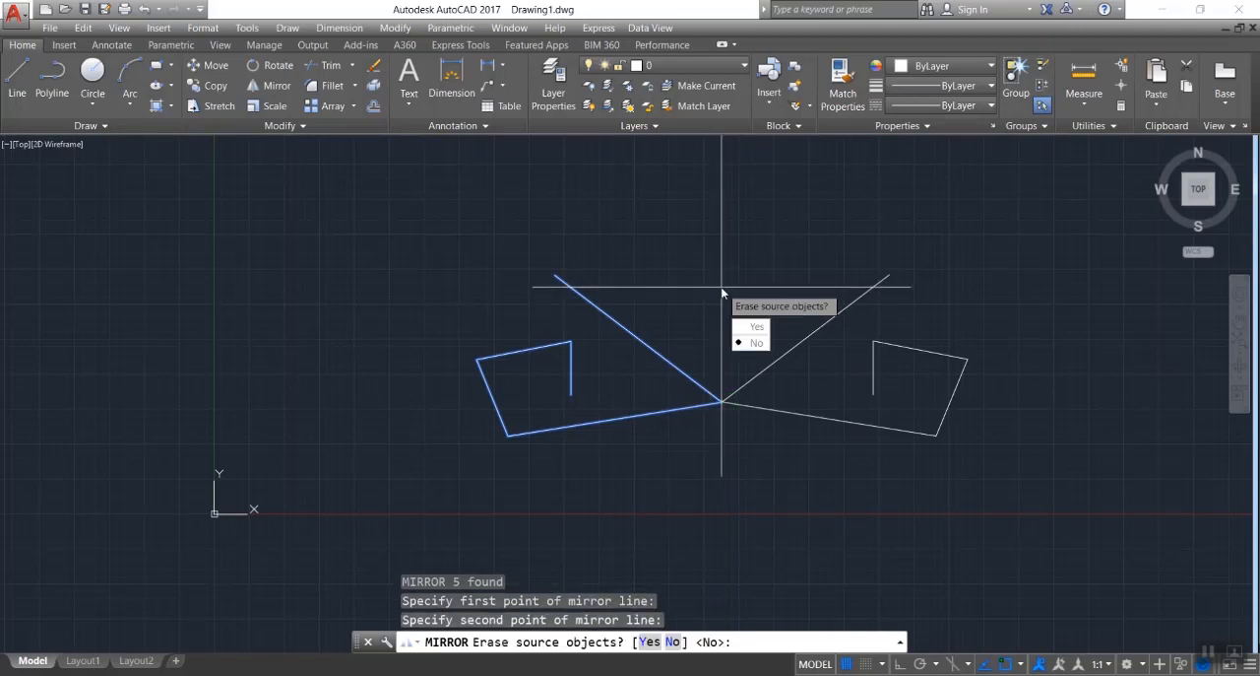
key(Return)
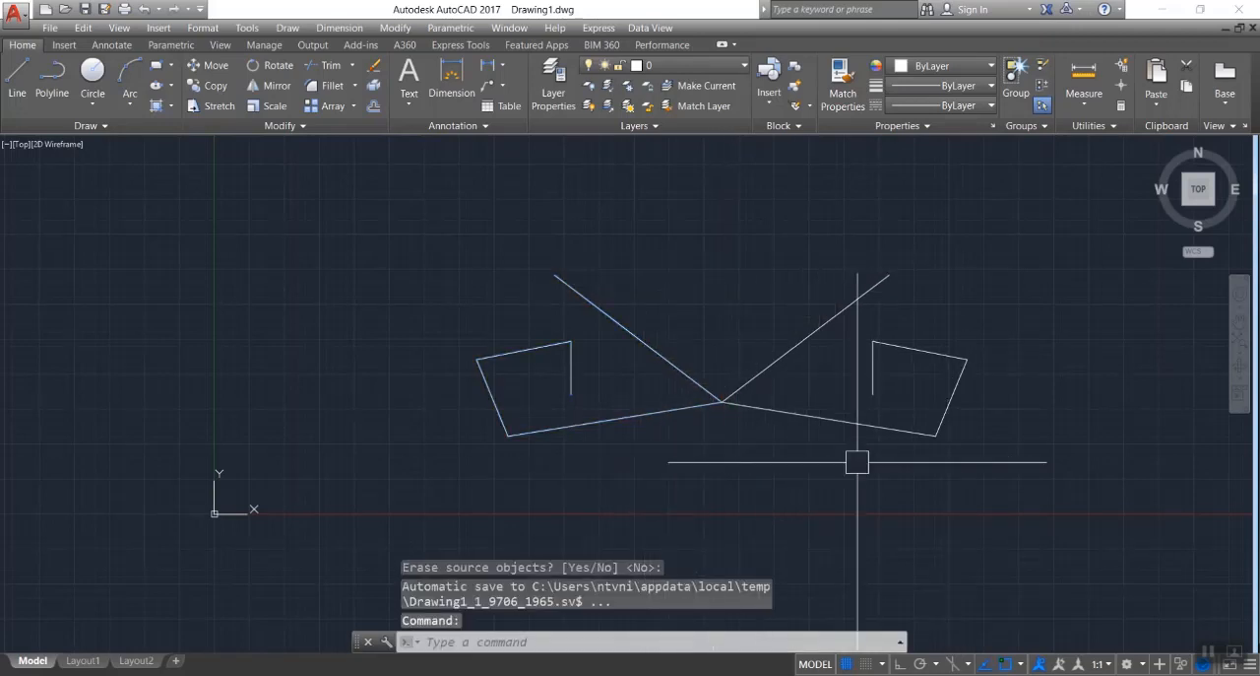
scroll(951, 458, down, 2)
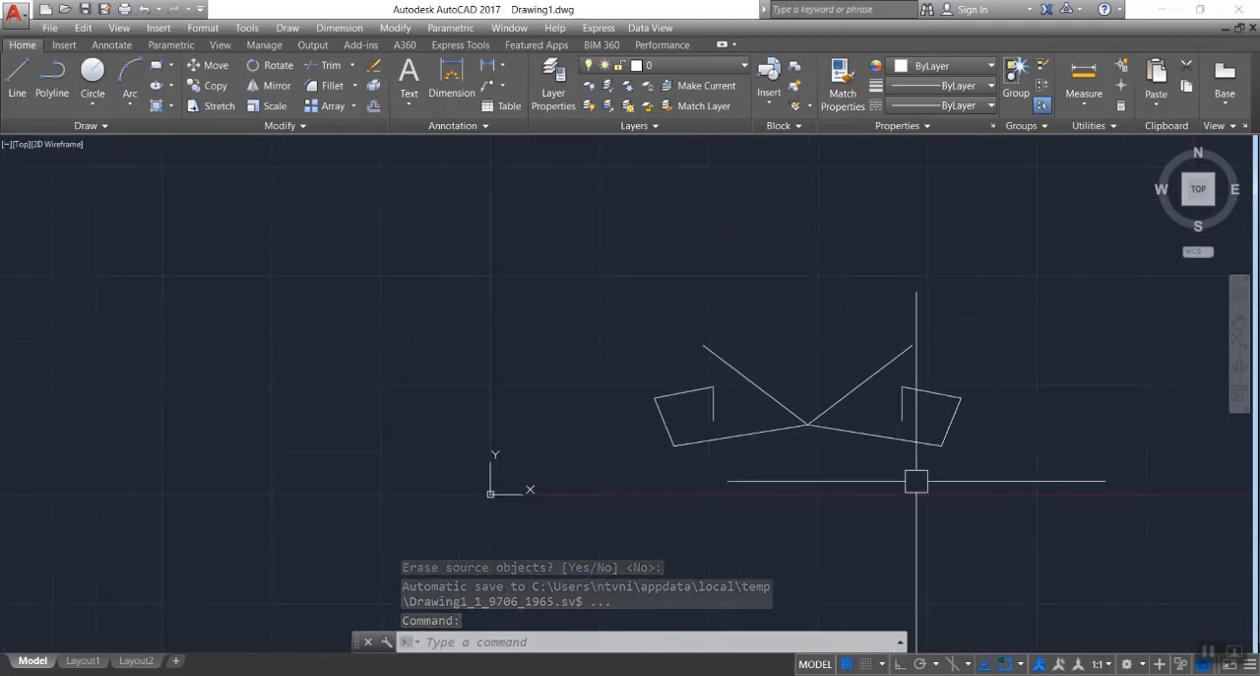
scroll(915, 483, up, 2)
click(412, 186)
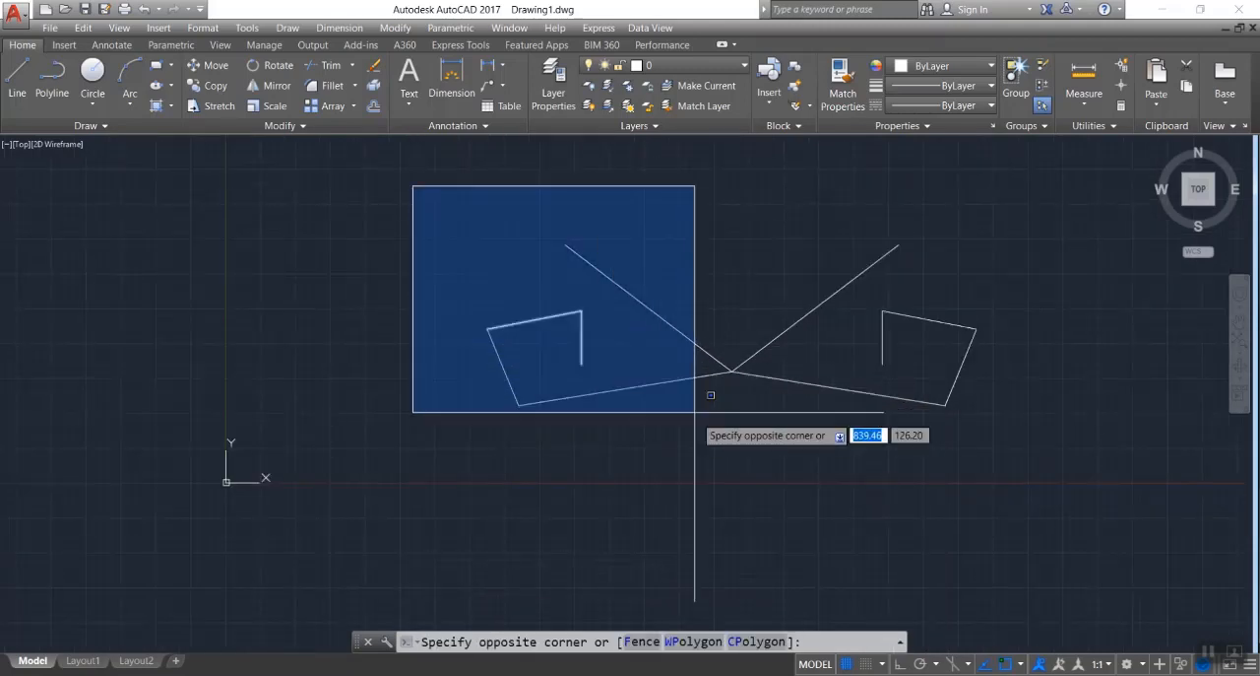
click(737, 482)
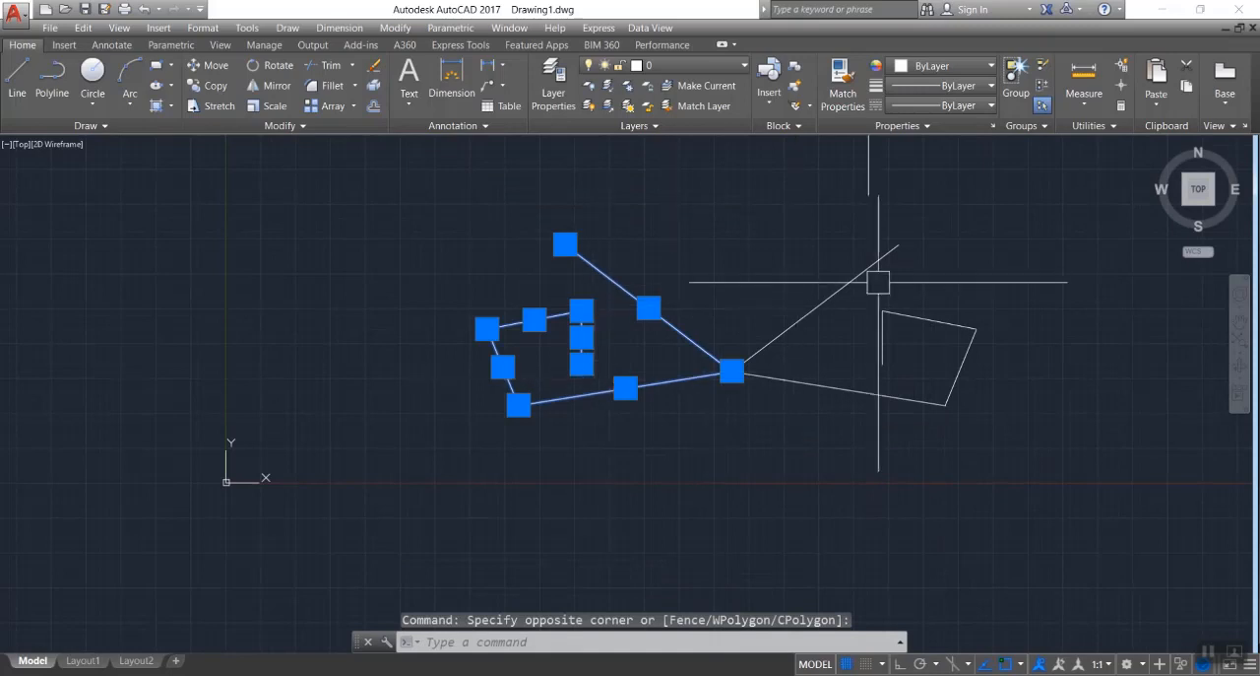
key(Escape)
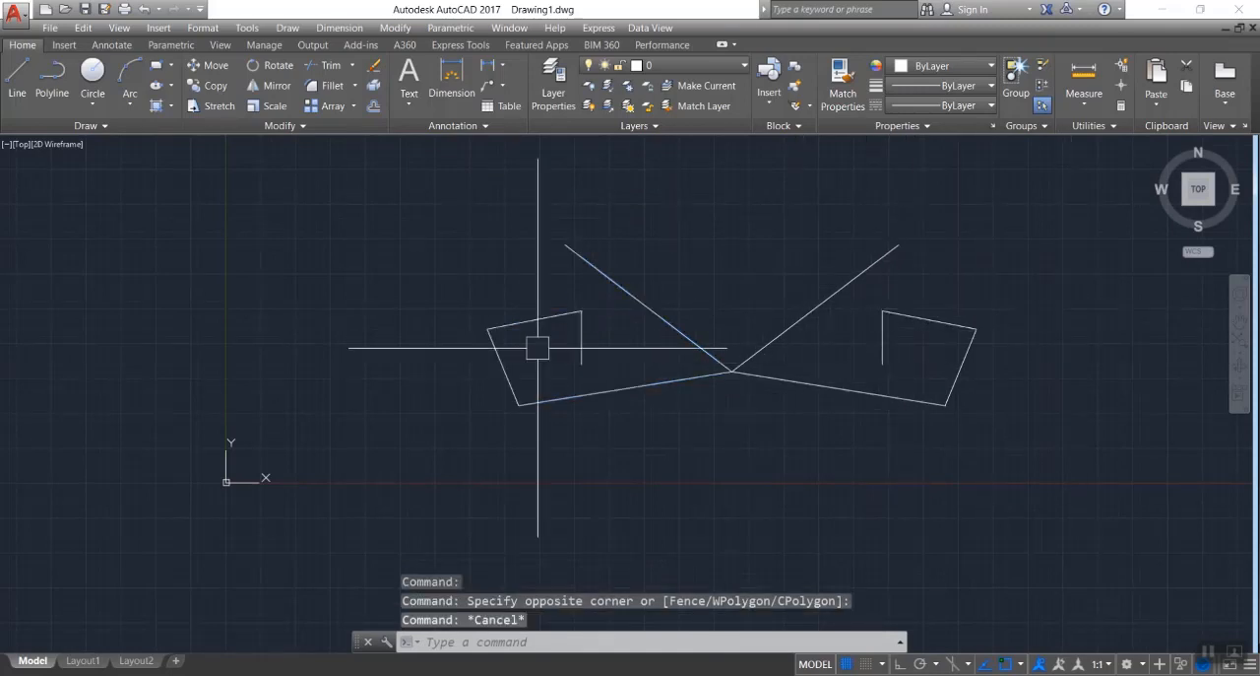
Mirror all ten lines downward across the horizontal axis joining the two lowest outer corners, keeping the source objects.
click(386, 187)
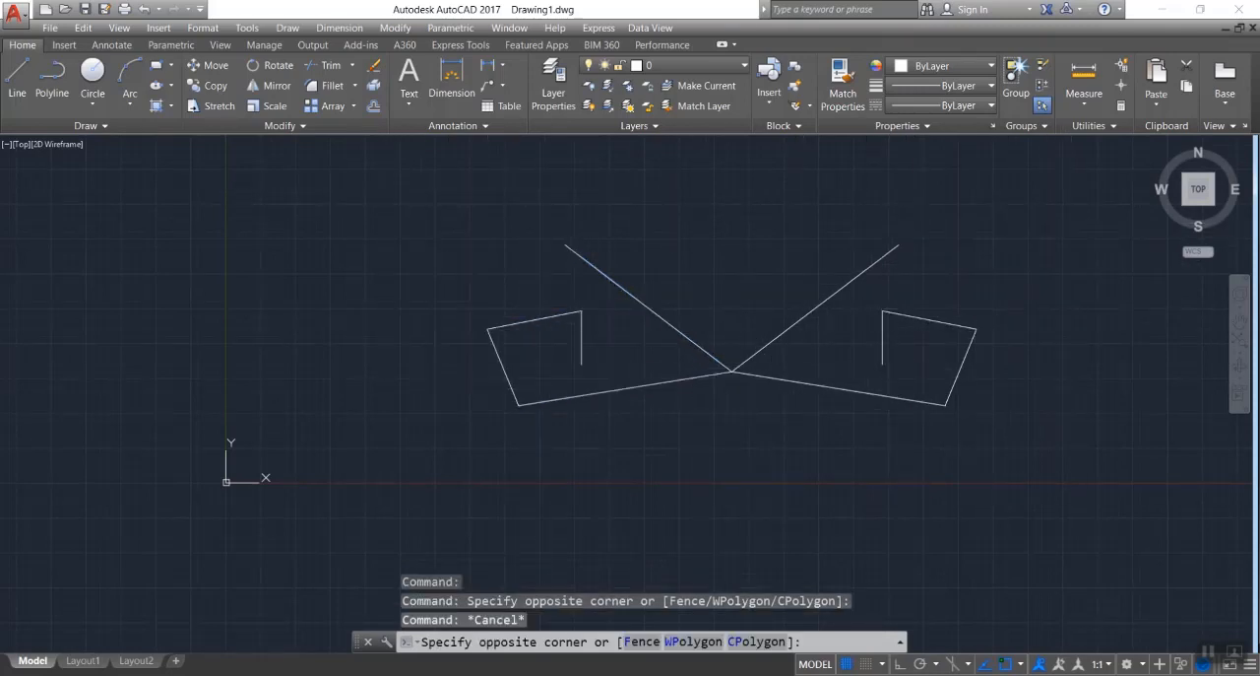
click(1060, 479)
text(m)
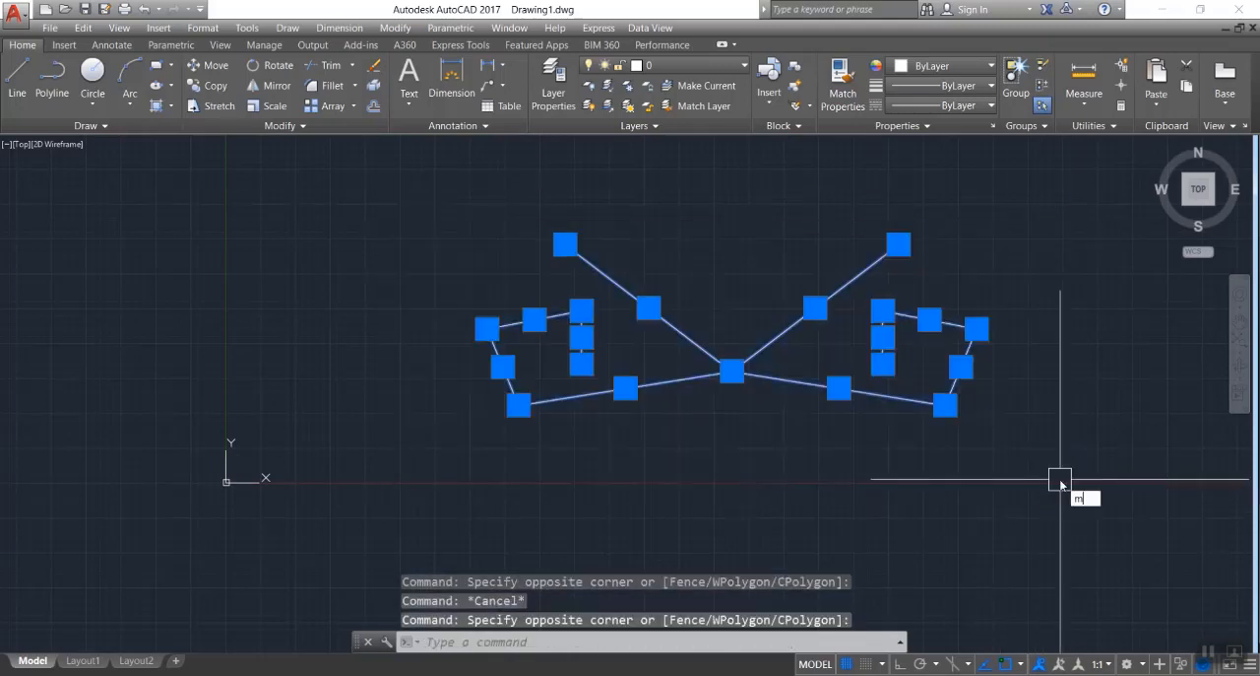
text(ir)
key(Return)
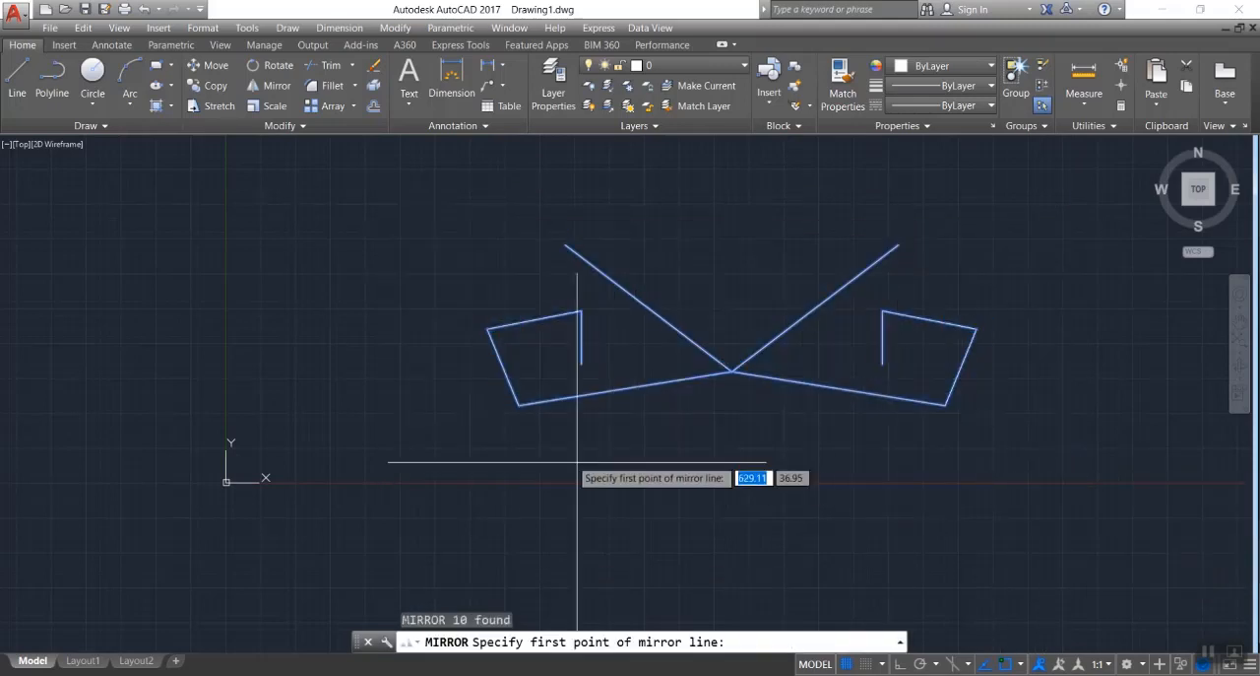
click(519, 405)
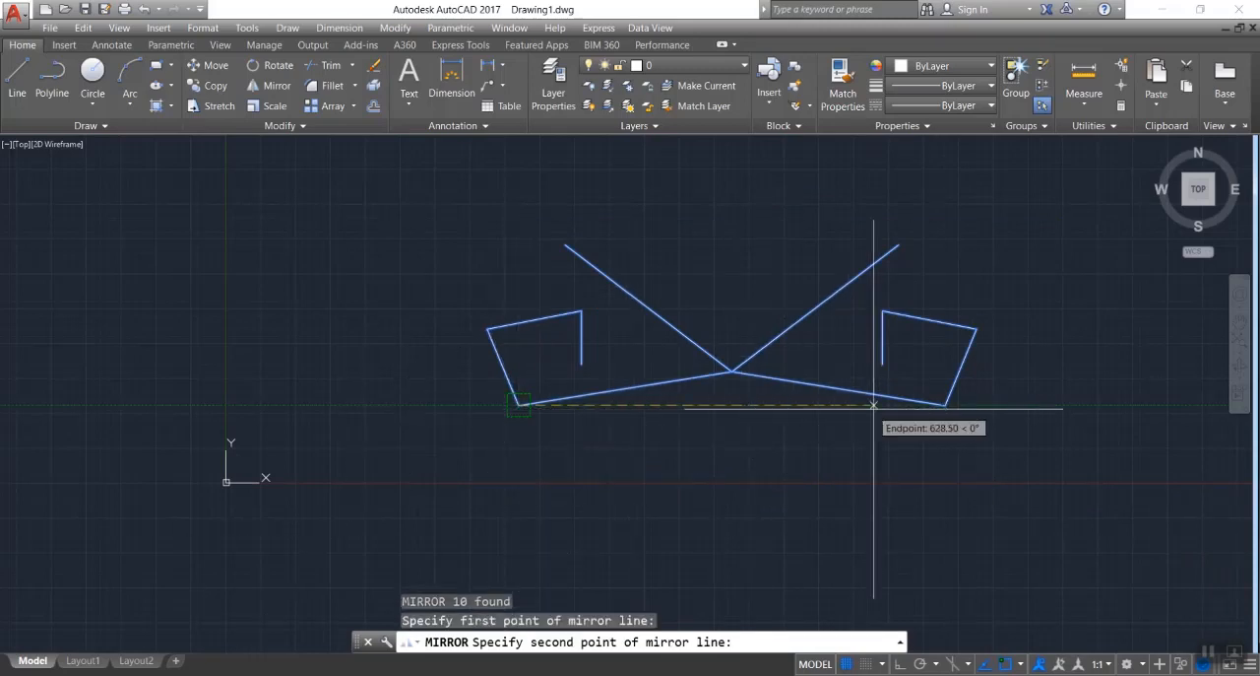
click(944, 404)
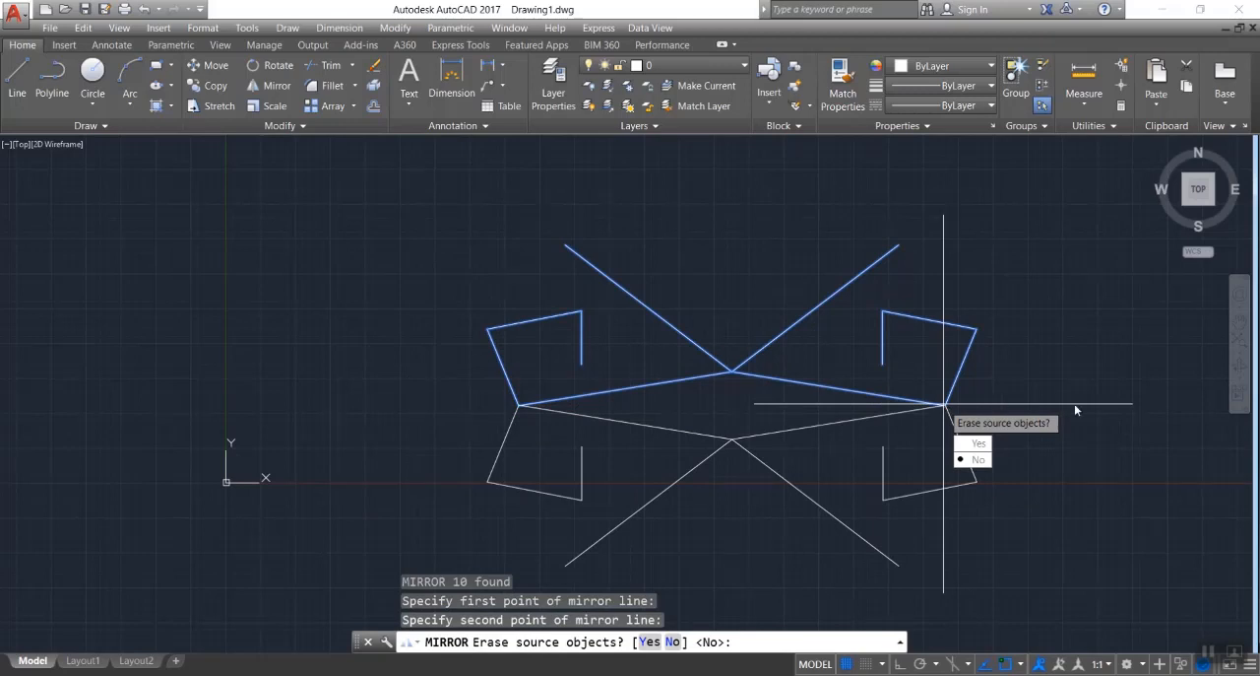
key(Return)
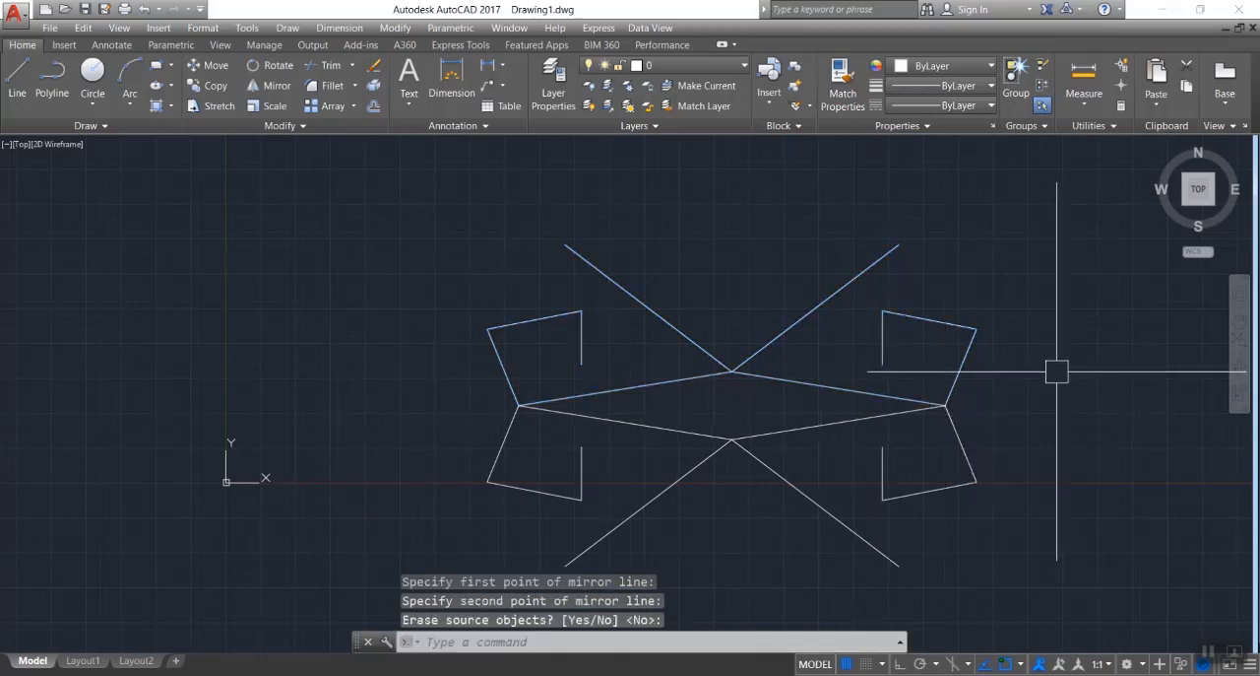
scroll(18, 292, down, 2)
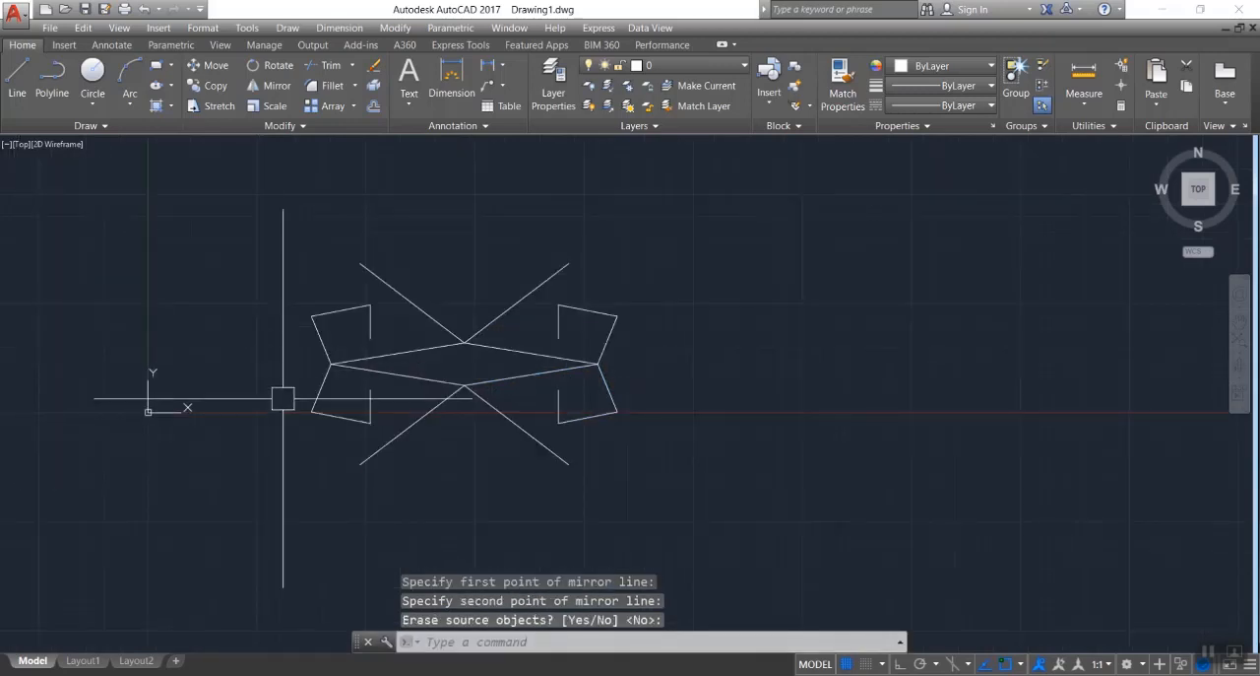
scroll(243, 458, up, 2)
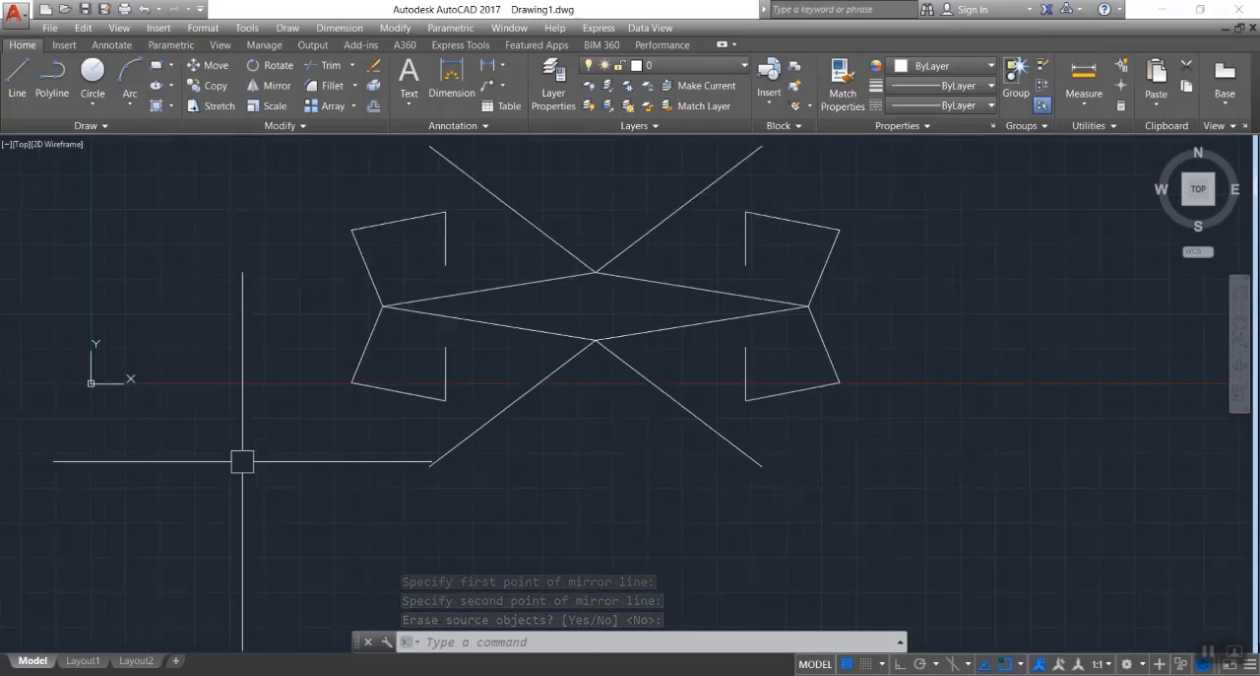
scroll(242, 459, down, 2)
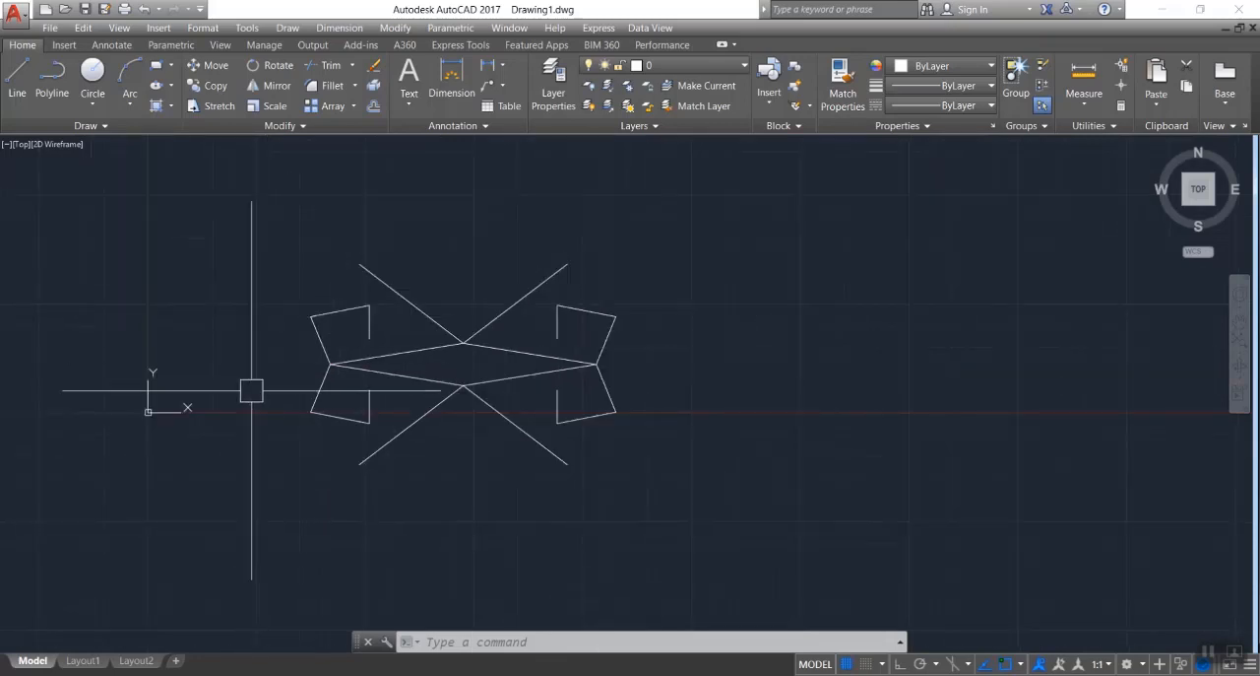
click(246, 201)
click(700, 512)
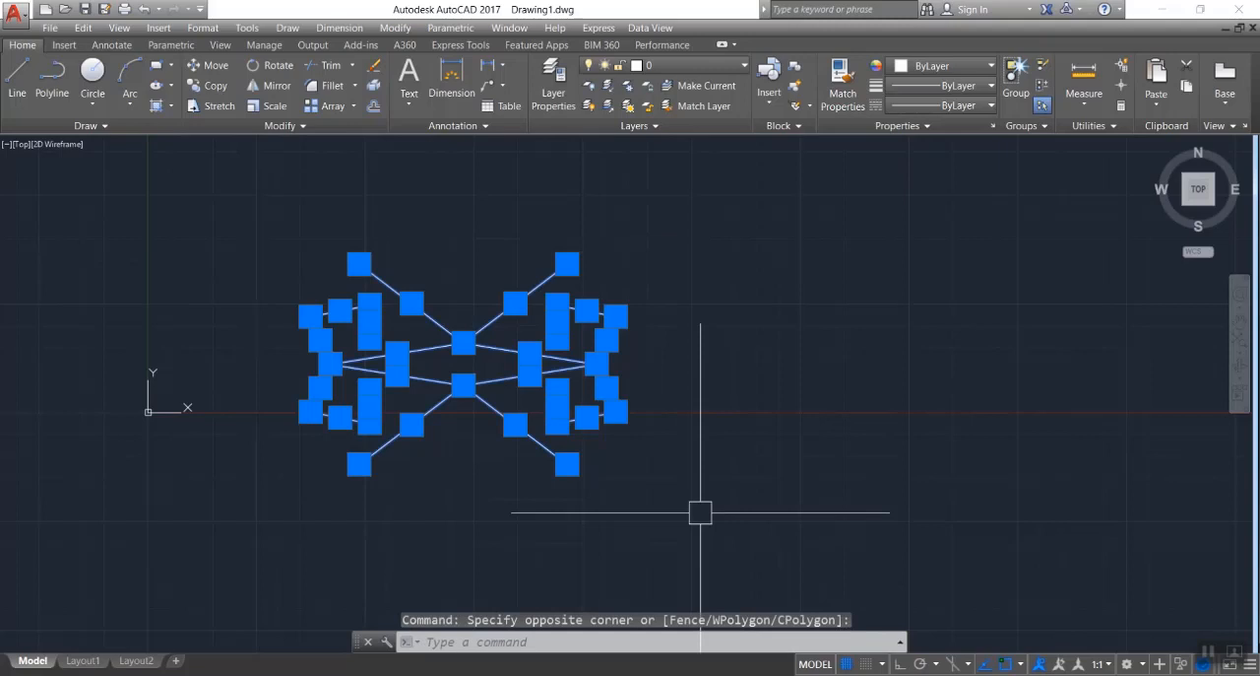
key(Escape)
key(Escape)
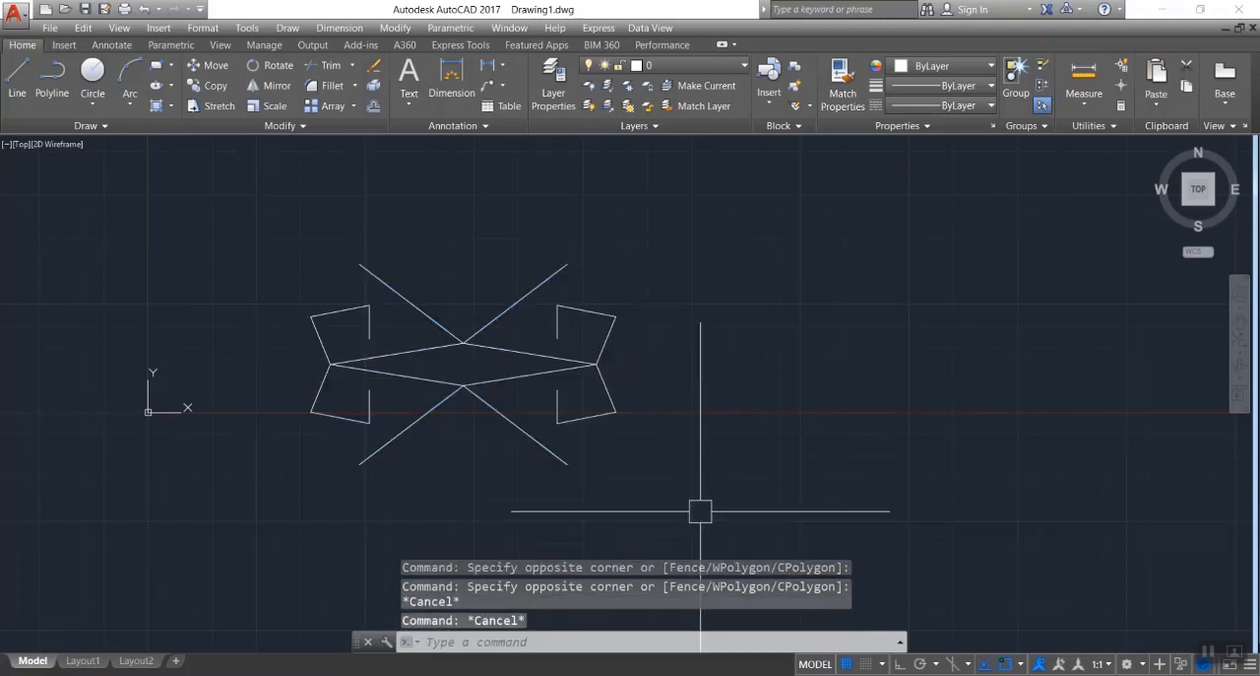
Draw a three-segment line chain across the figure: down through its left half, slightly up to the right beneath it, and vertically up through the right half.
scroll(423, 524, up, 2)
scroll(424, 524, down, 2)
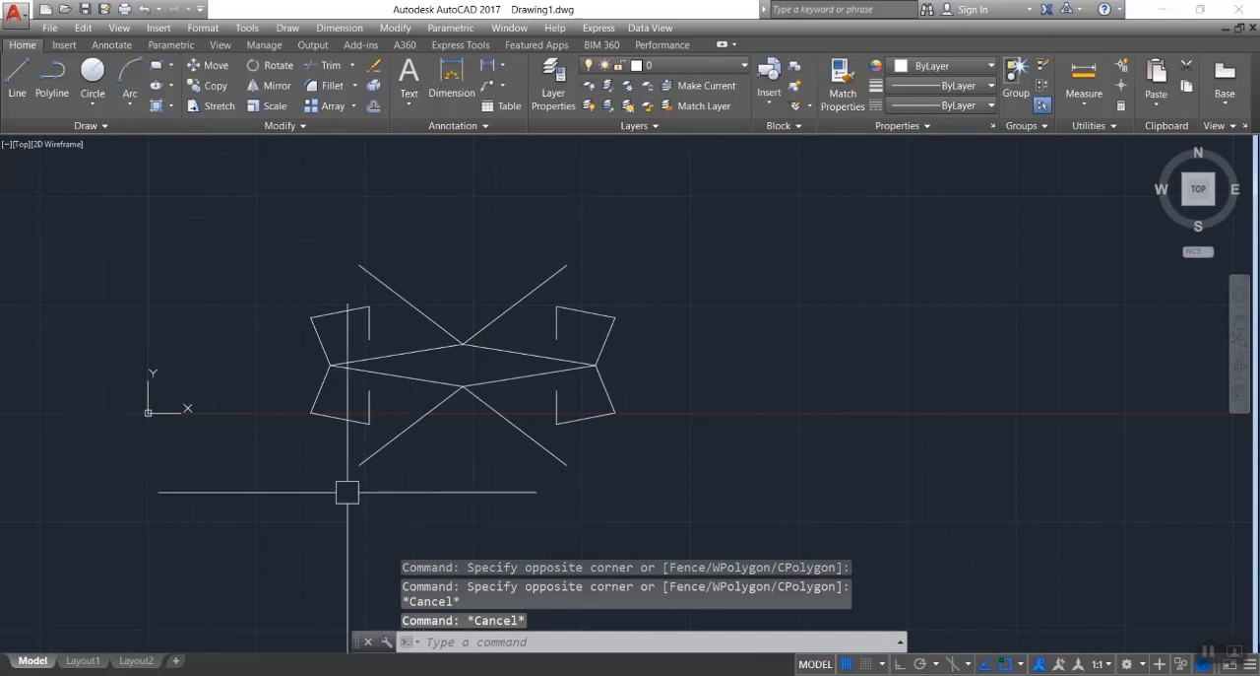
text(l)
key(Return)
click(408, 213)
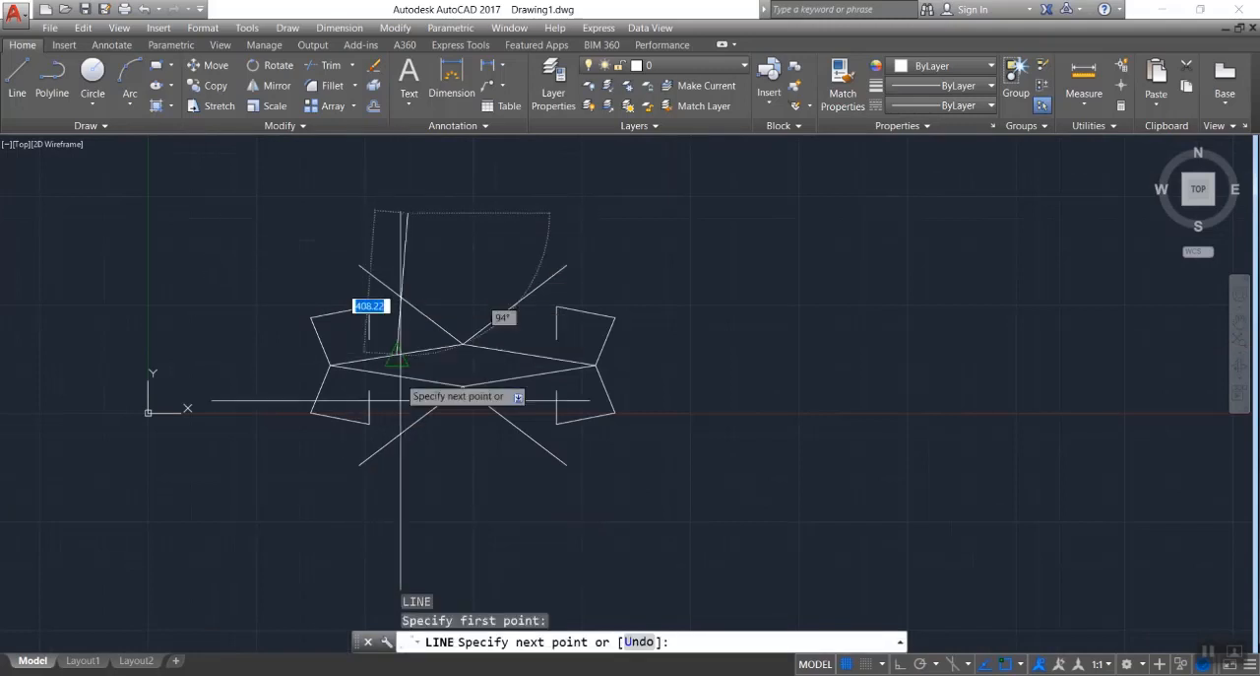
key(Escape)
key(Return)
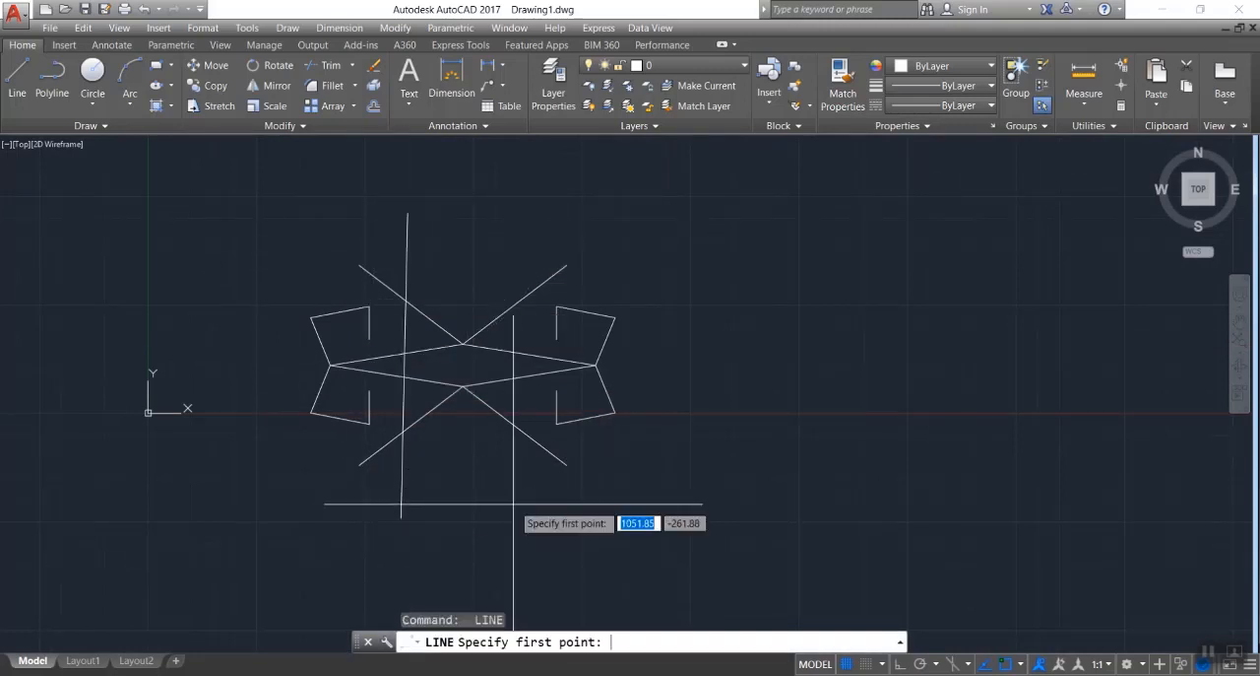
key(Return)
click(504, 500)
click(505, 213)
key(Return)
key(Return)
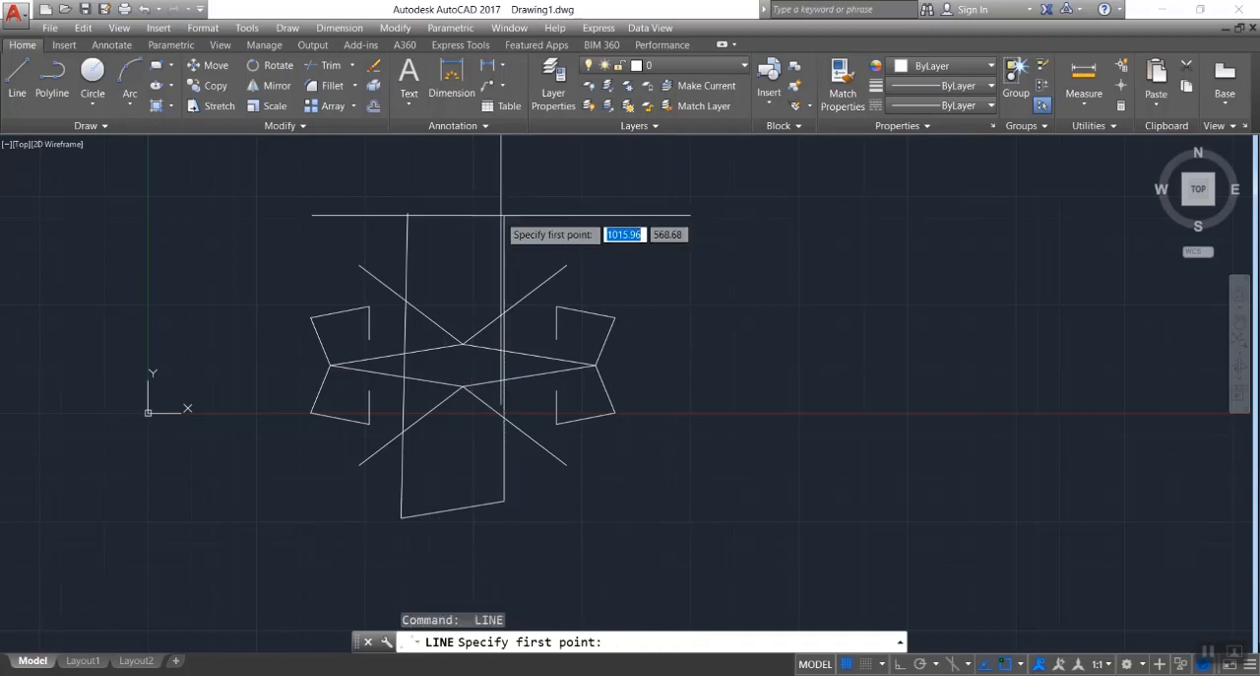
Draw two separate long diagonal lines crossing each other through the figure, one falling to the right and one rising to the right.
click(296, 213)
click(566, 534)
key(Return)
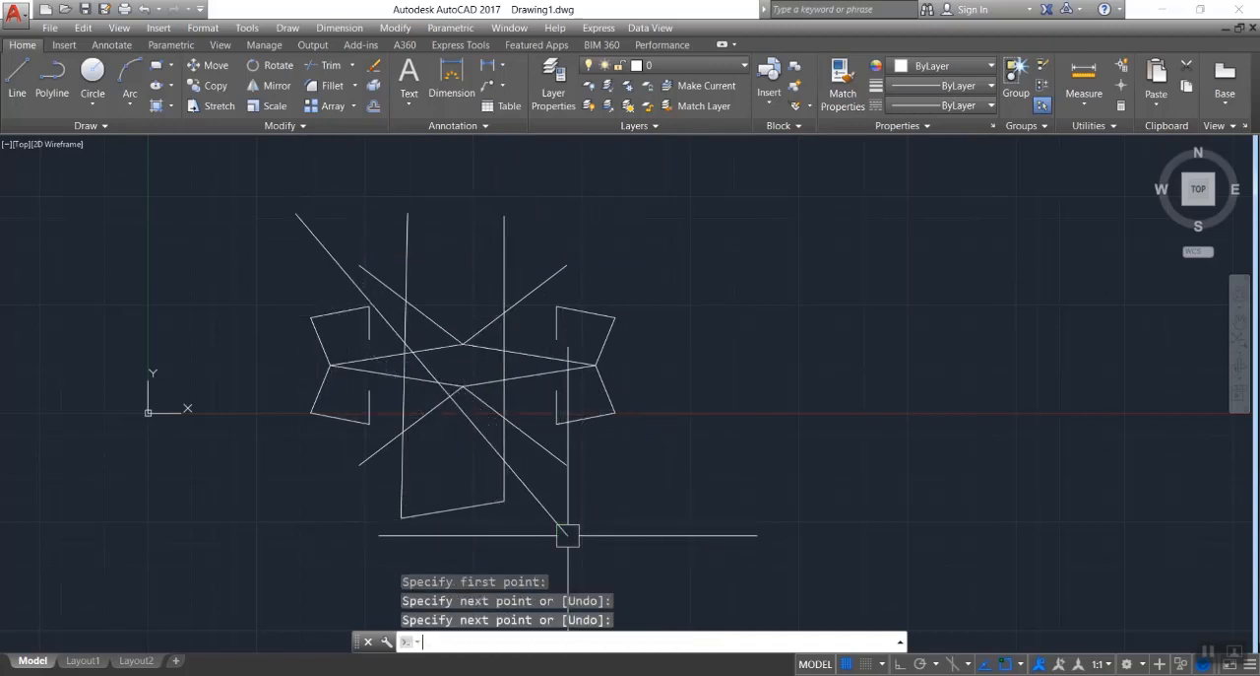
key(Return)
click(340, 535)
click(642, 243)
key(Escape)
key(Escape)
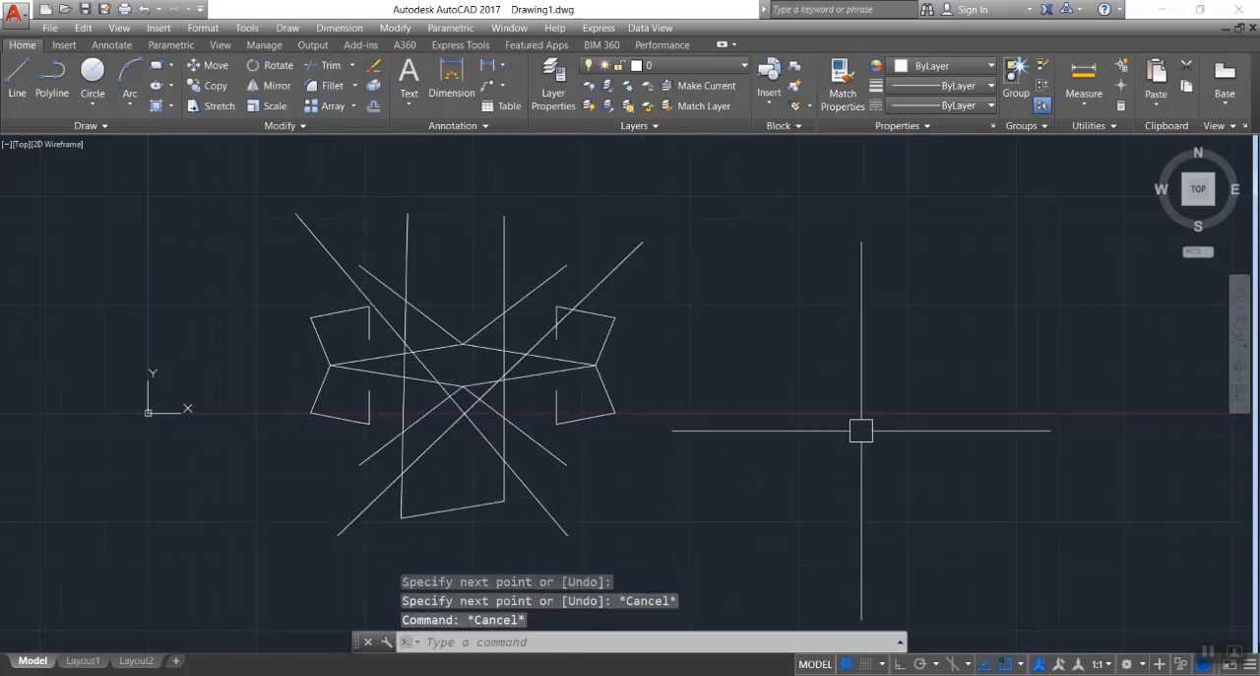
key(Escape)
key(Escape)
Trim portions of the crossing lines against the rising long diagonal as the only cutting edge, and undo the trim.
scroll(380, 533, up, 5)
scroll(365, 535, down, 5)
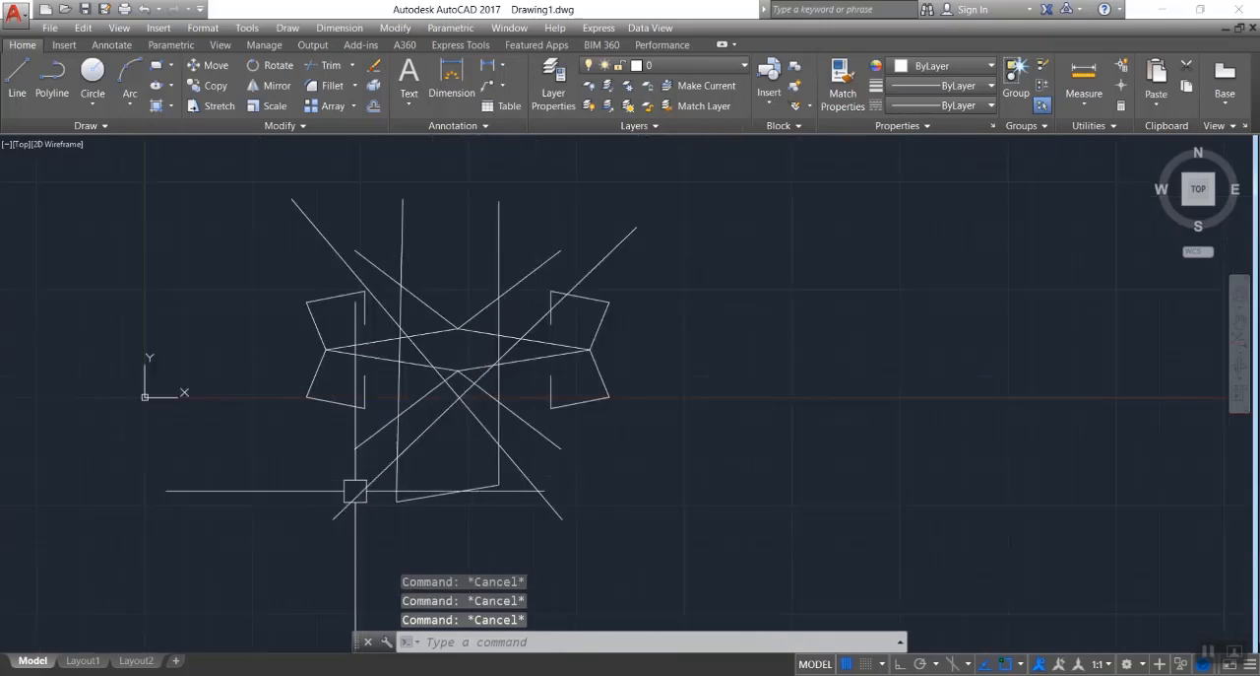
scroll(394, 384, up, 2)
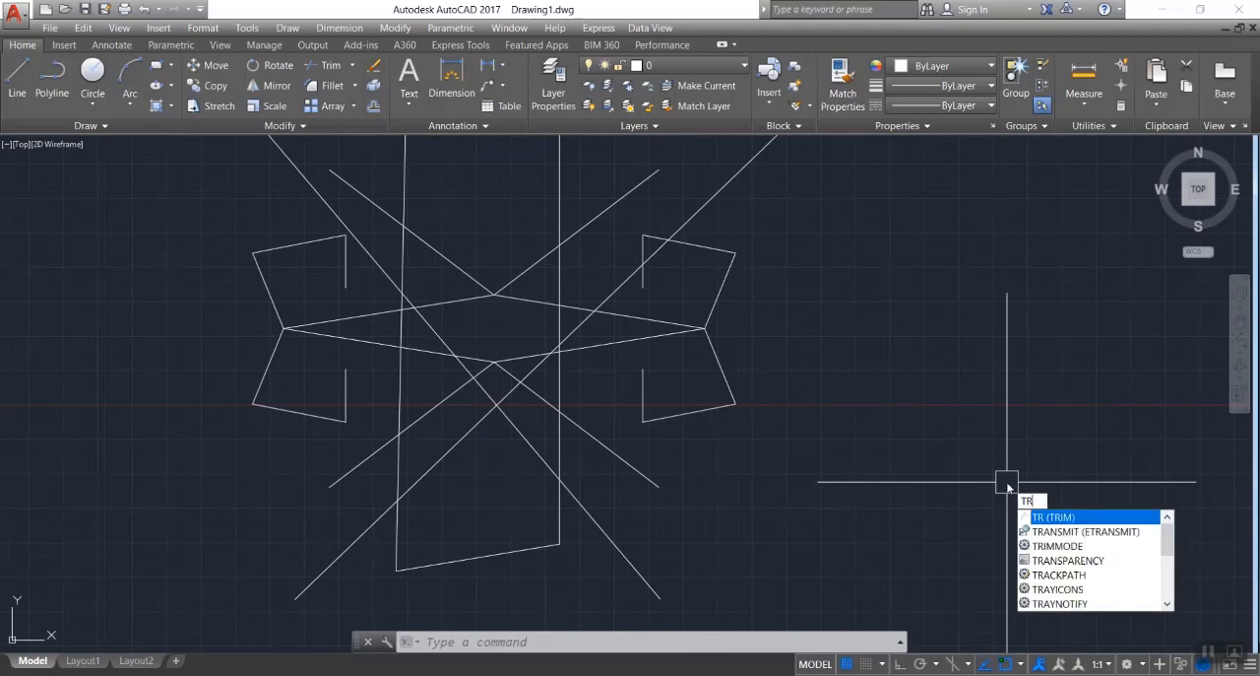
key(Return)
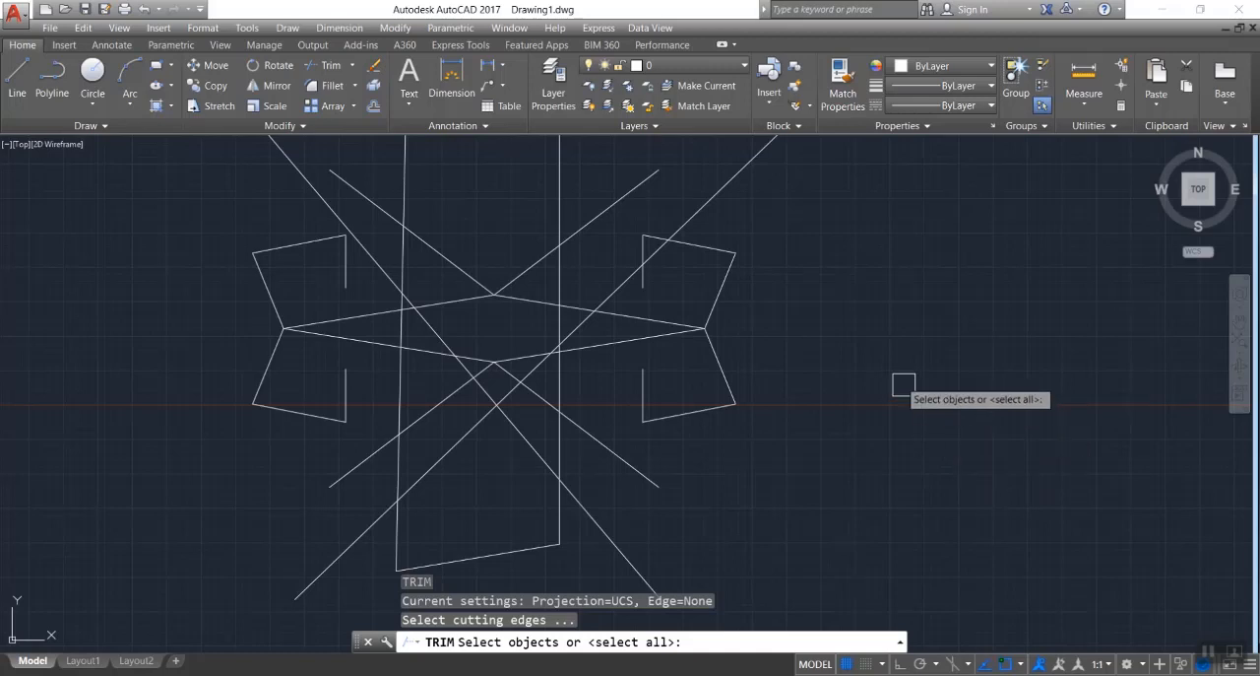
click(625, 286)
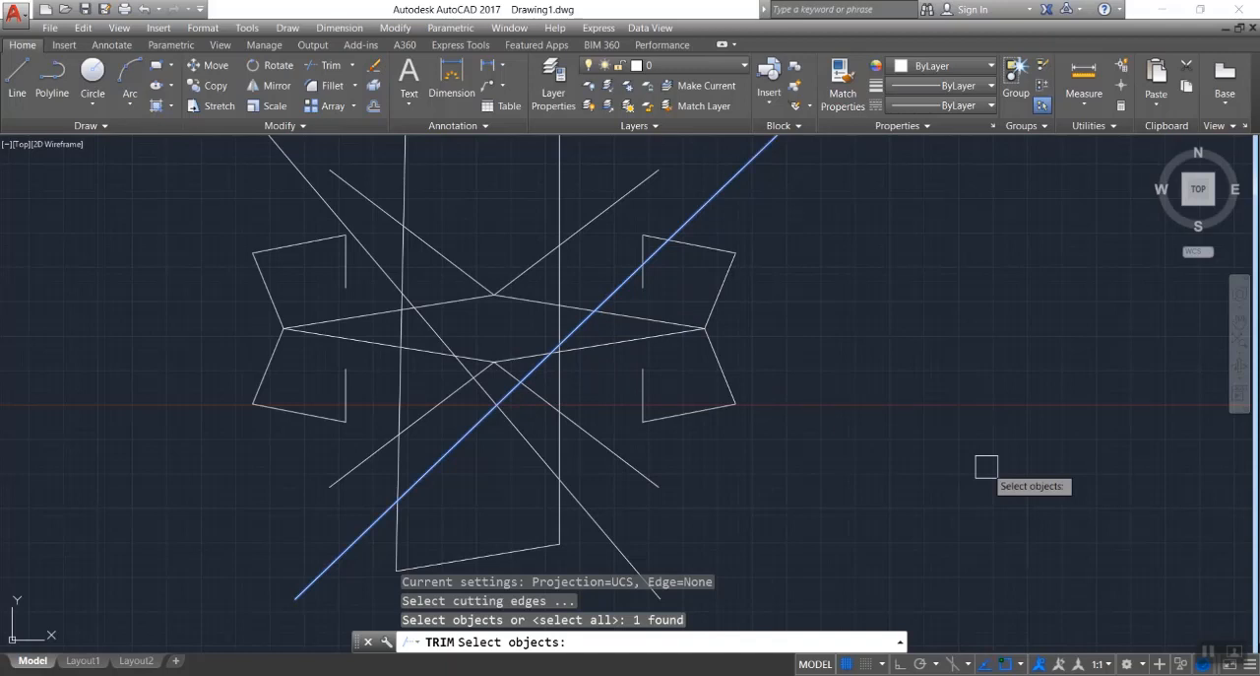
key(Return)
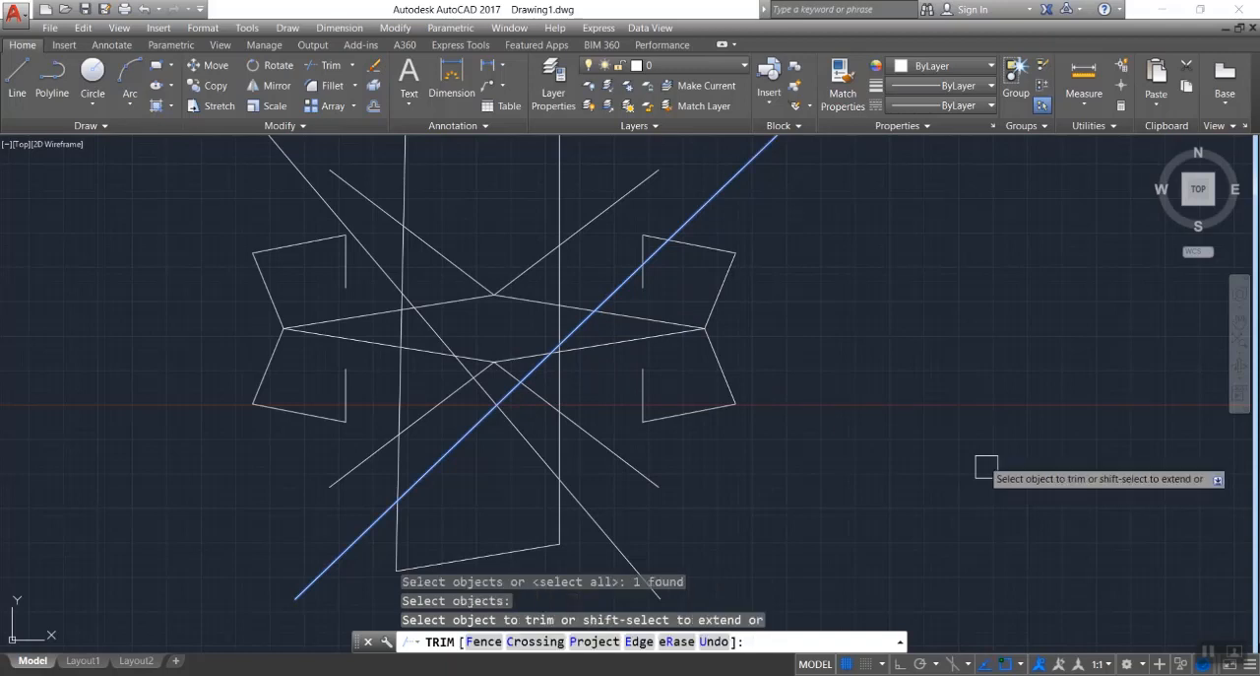
click(609, 439)
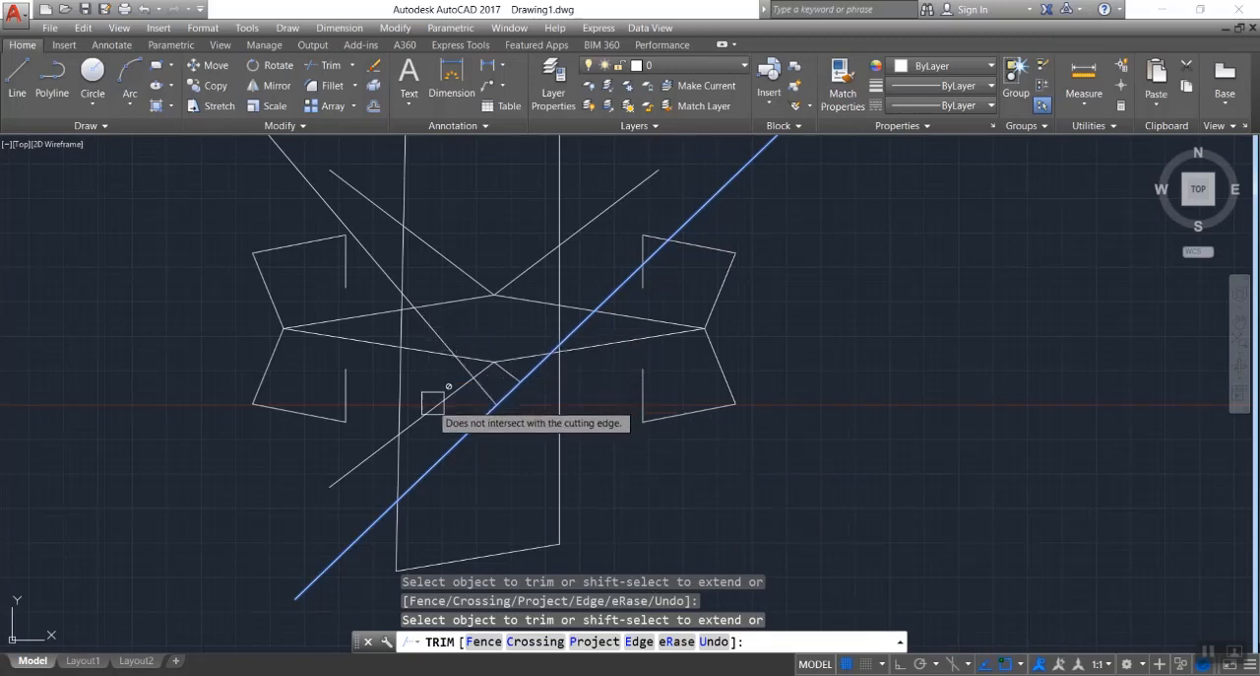
click(562, 303)
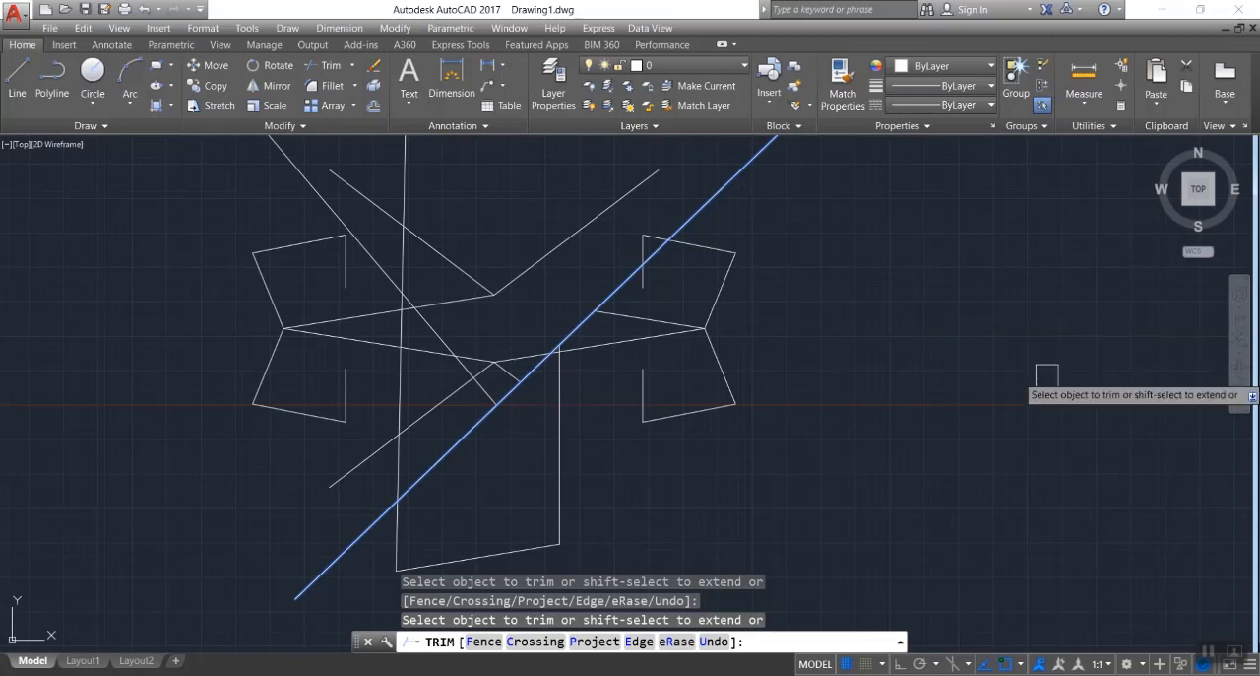
key(Escape)
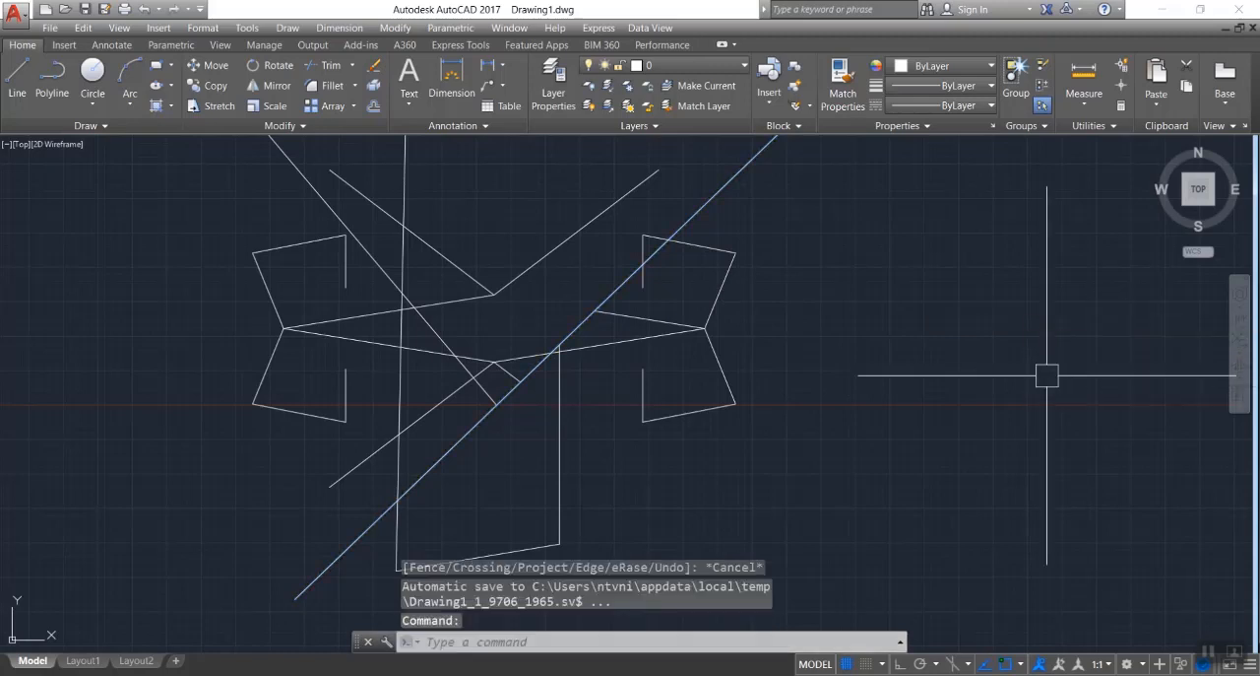
key(ctrl+z)
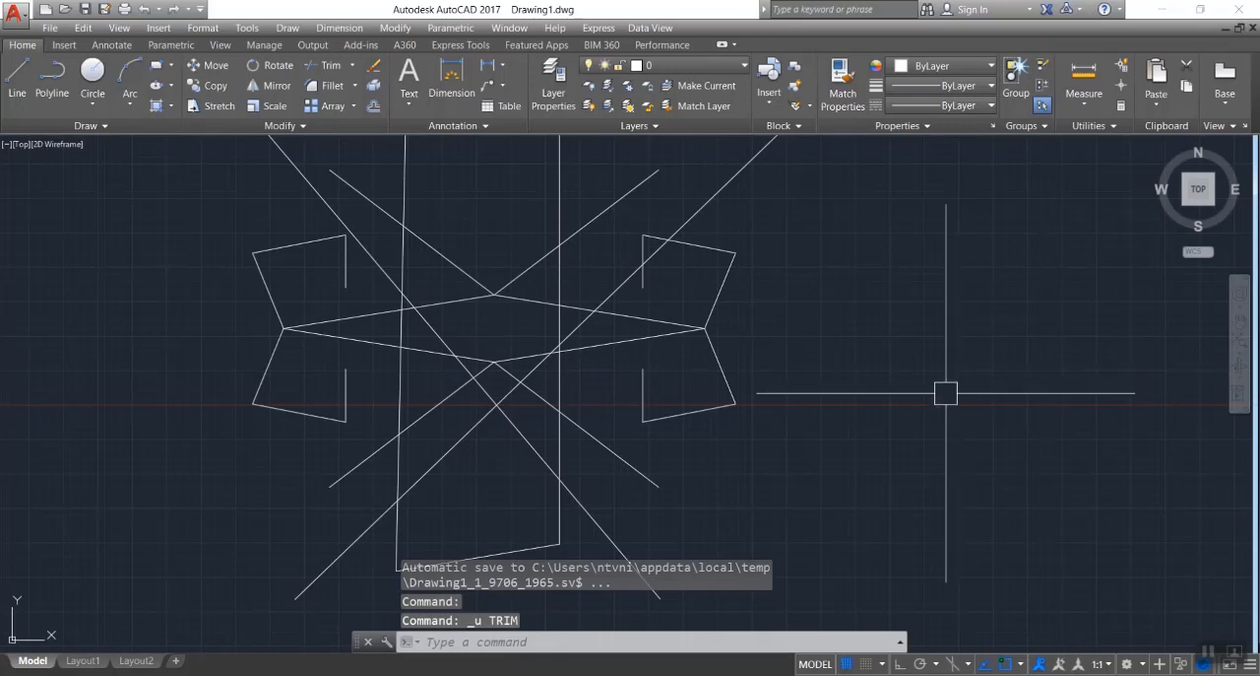
Trim the short segments around the figure's lower central corner using all objects as cutting edges, and undo the trim.
text(TR)
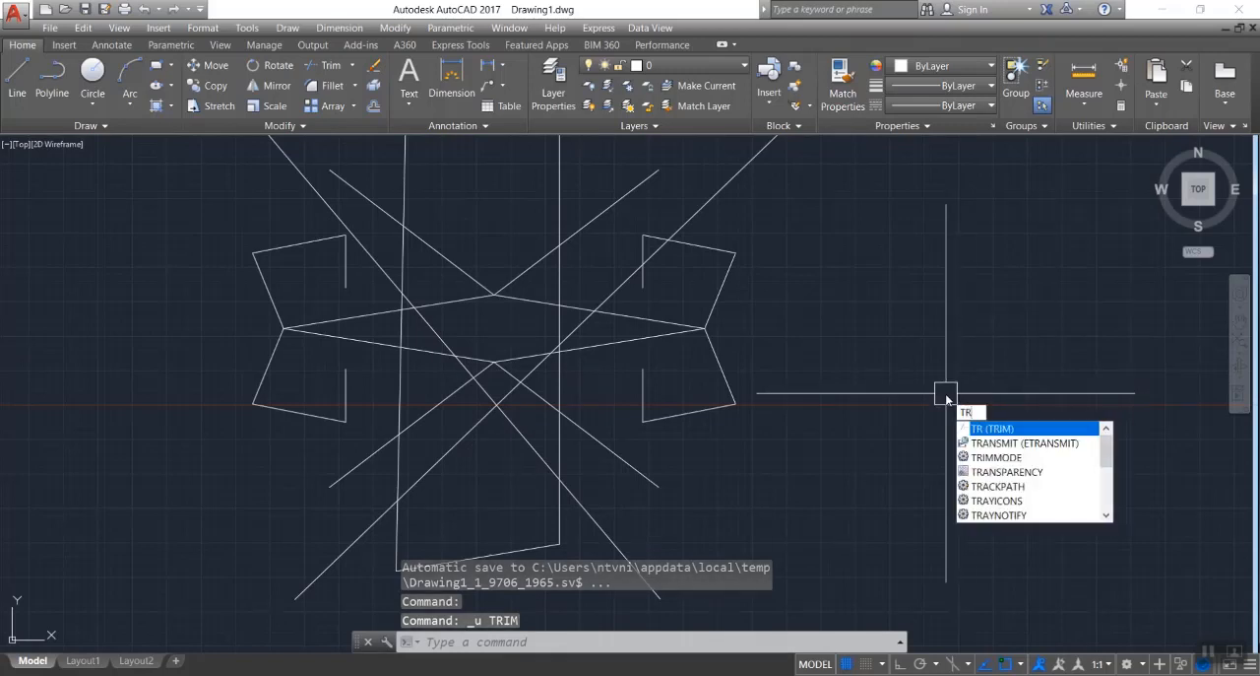
key(Return)
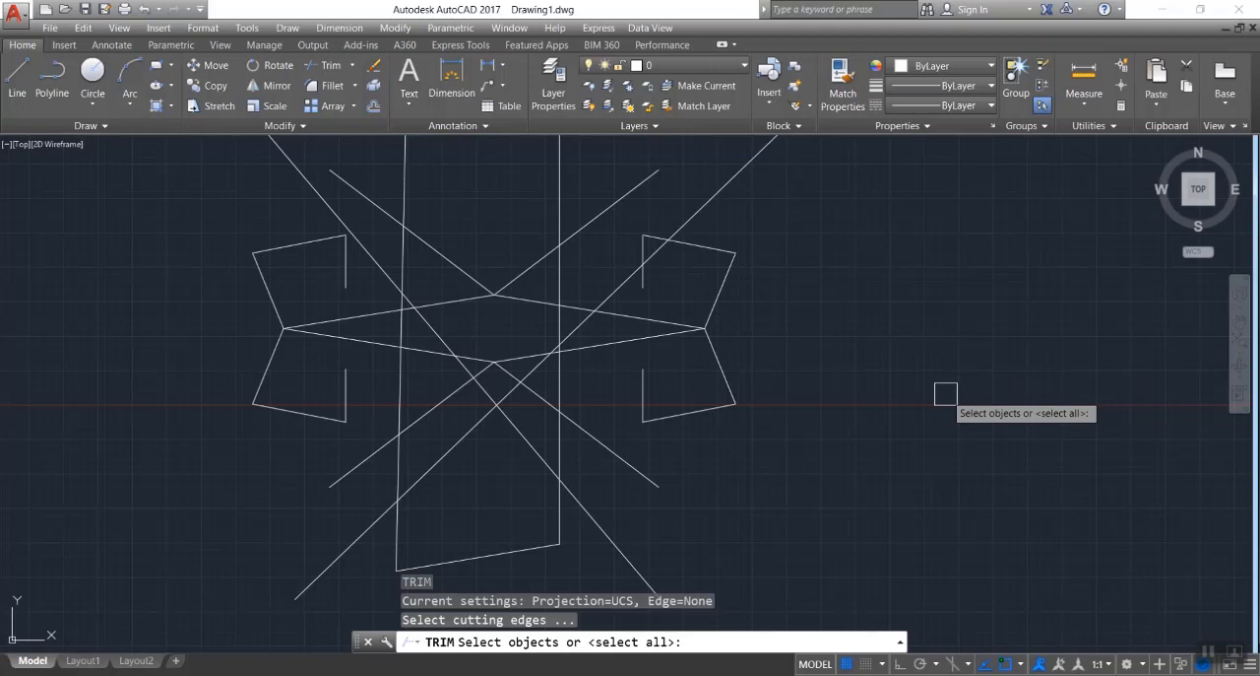
key(Return)
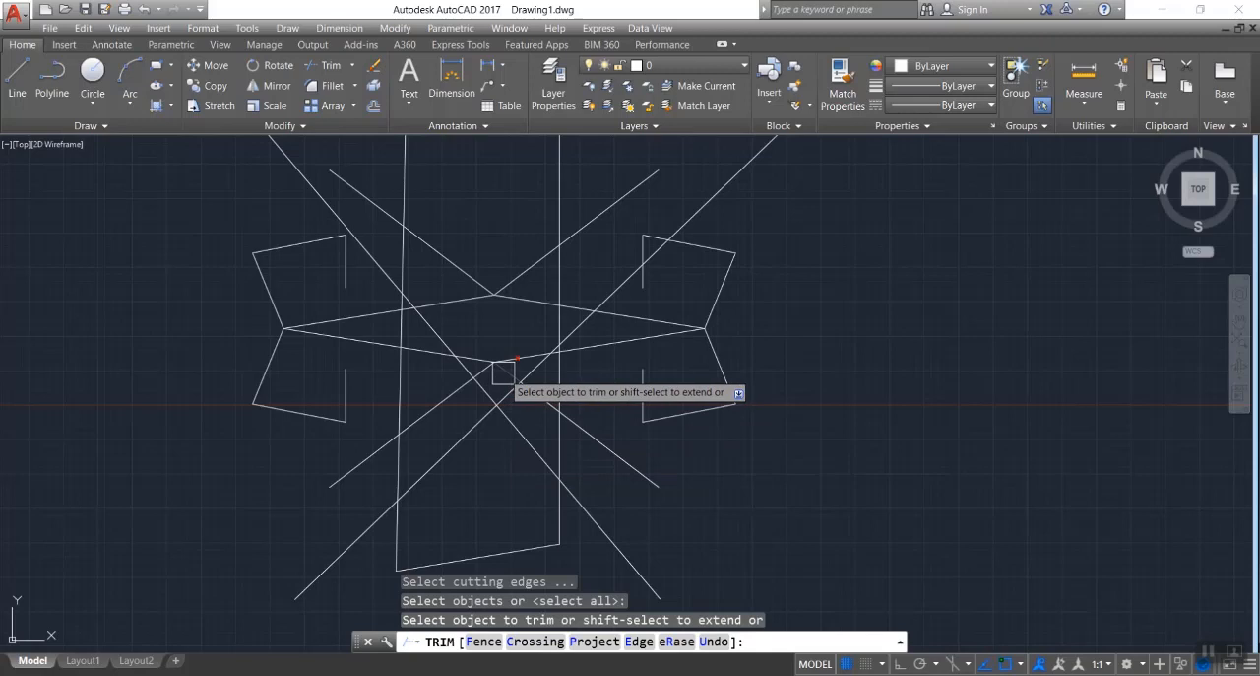
scroll(486, 371, up, 2)
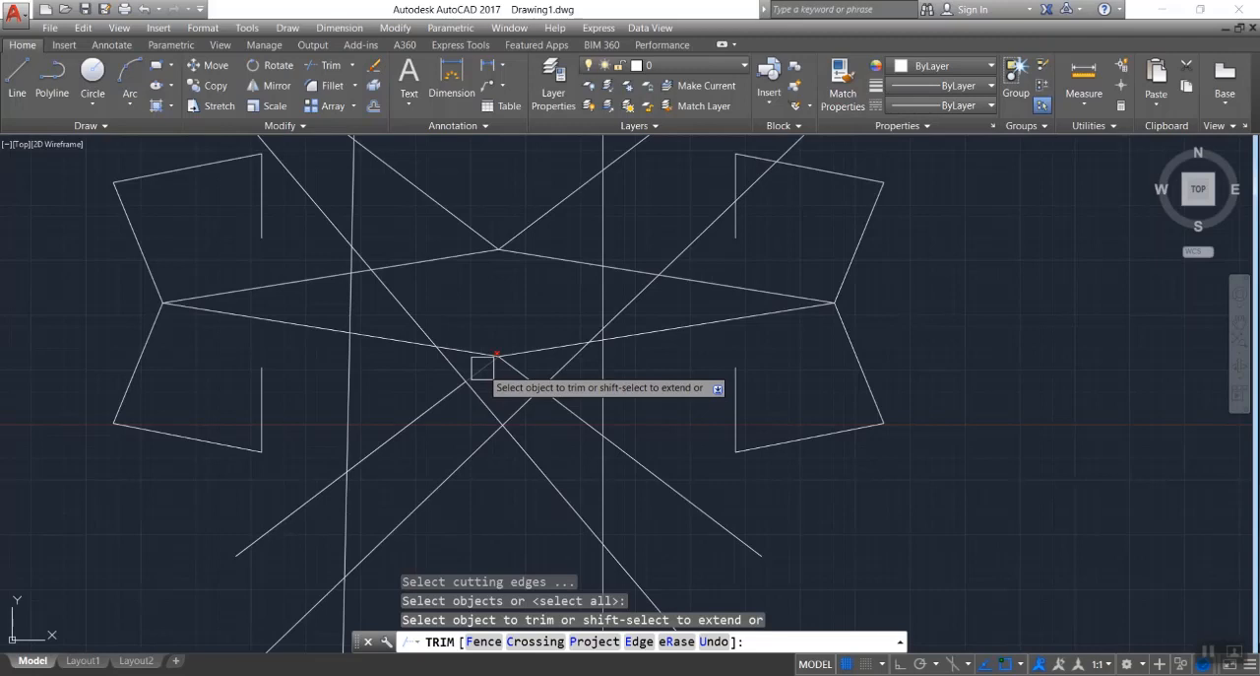
click(483, 367)
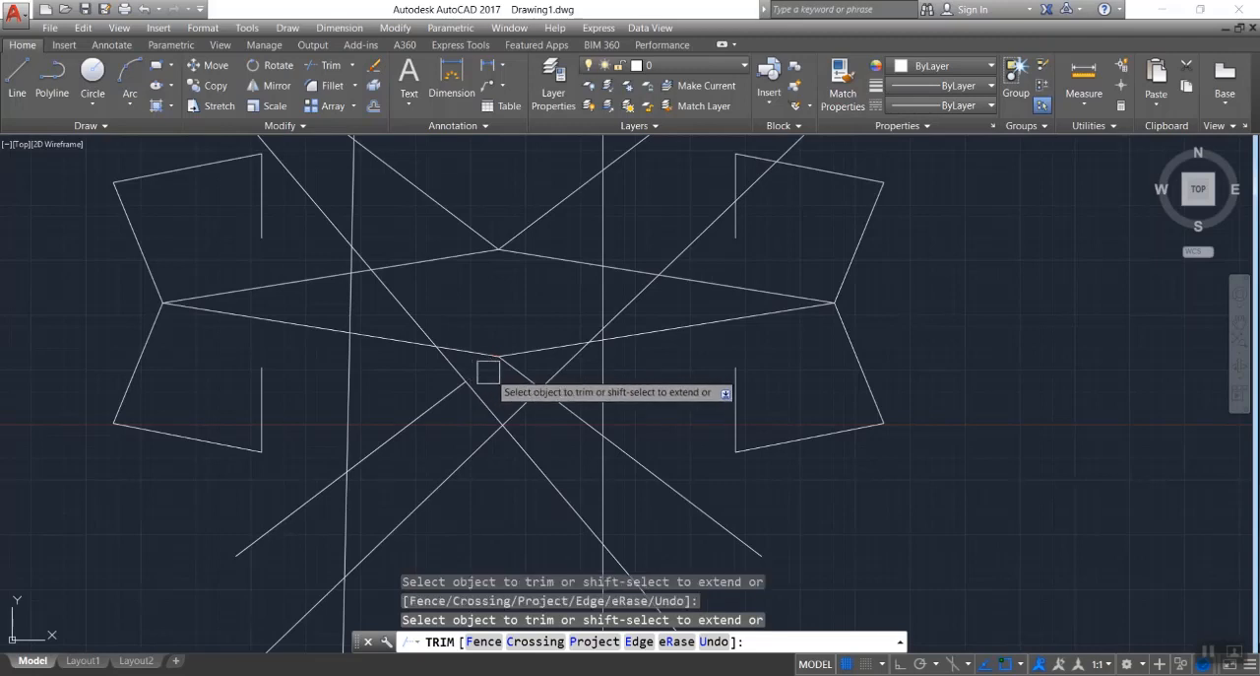
click(535, 352)
click(477, 355)
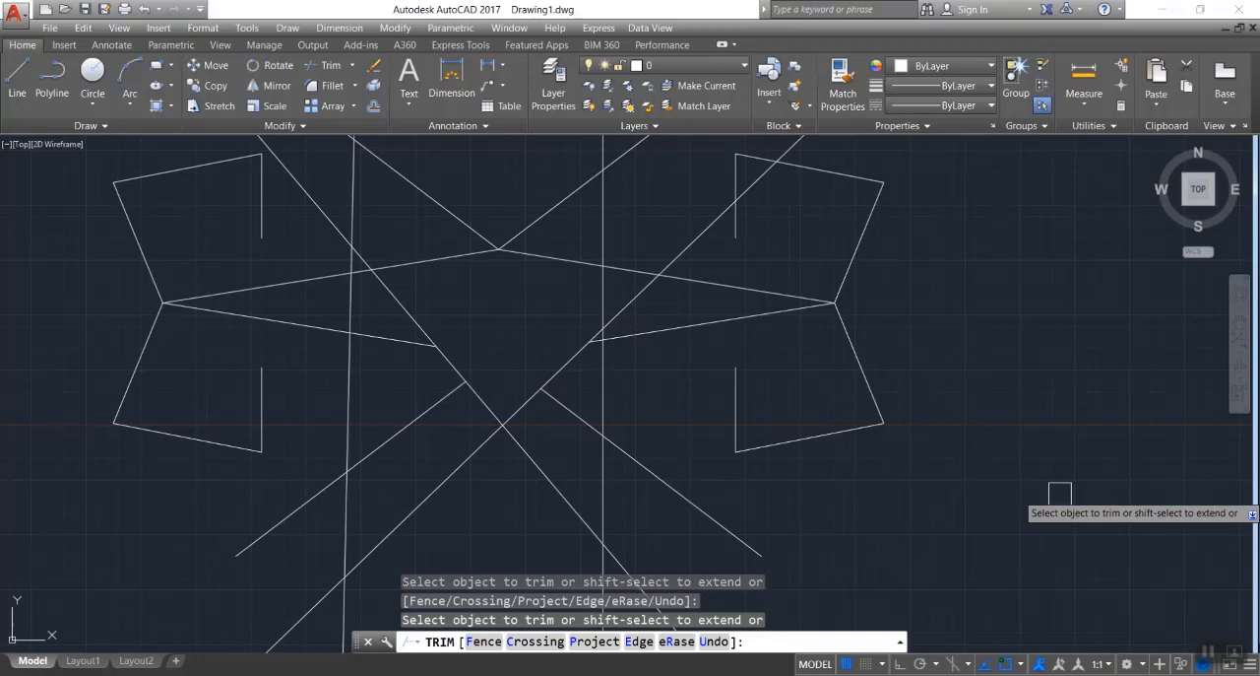
key(Escape)
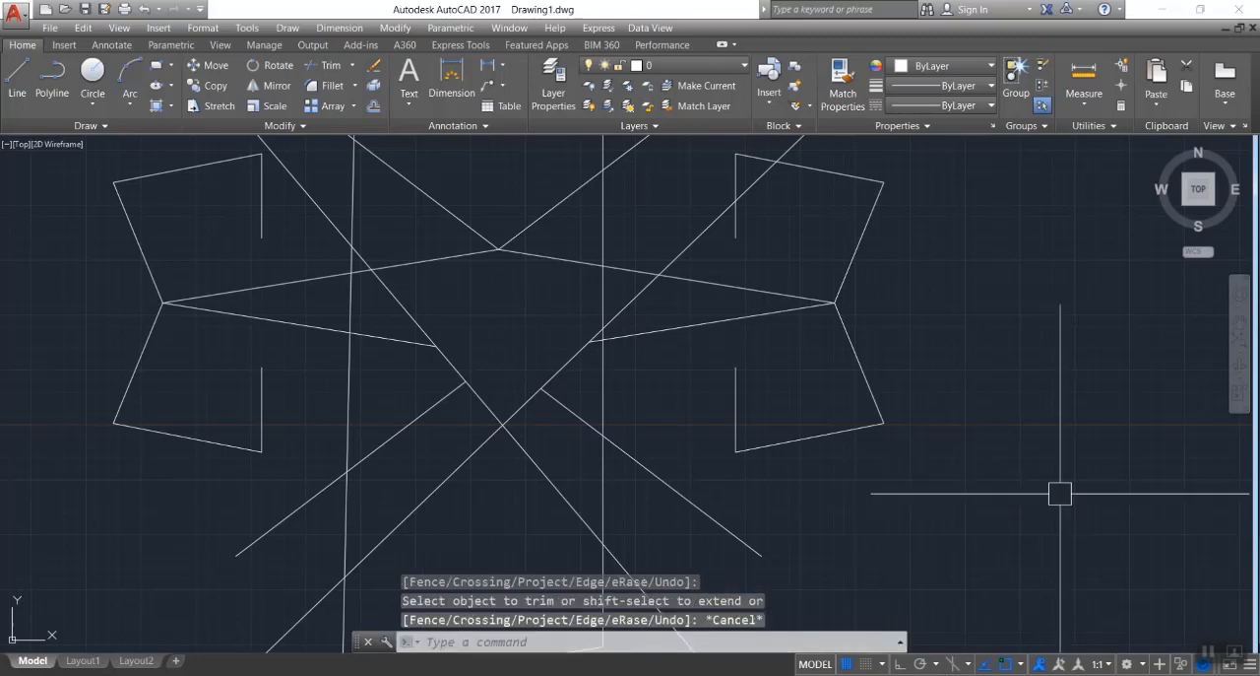
key(ctrl+z)
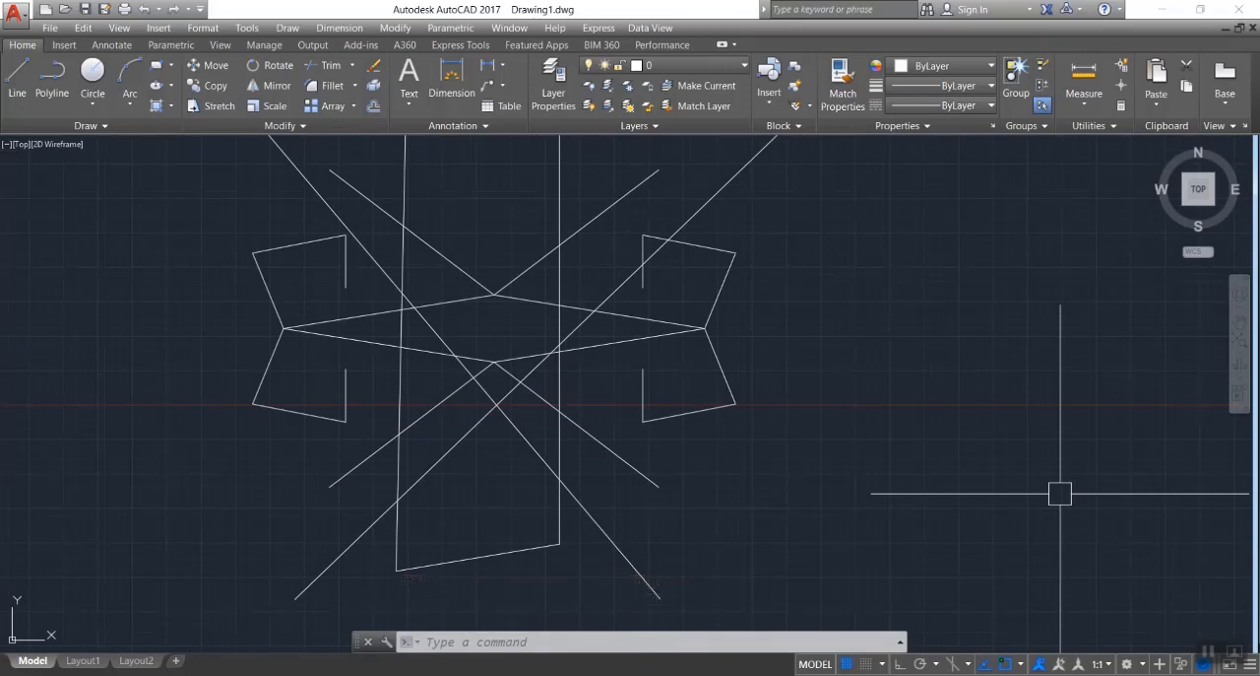
Erase all the lines of the mirrored figure and the lines crossing it.
scroll(900, 416, down, 2)
click(949, 242)
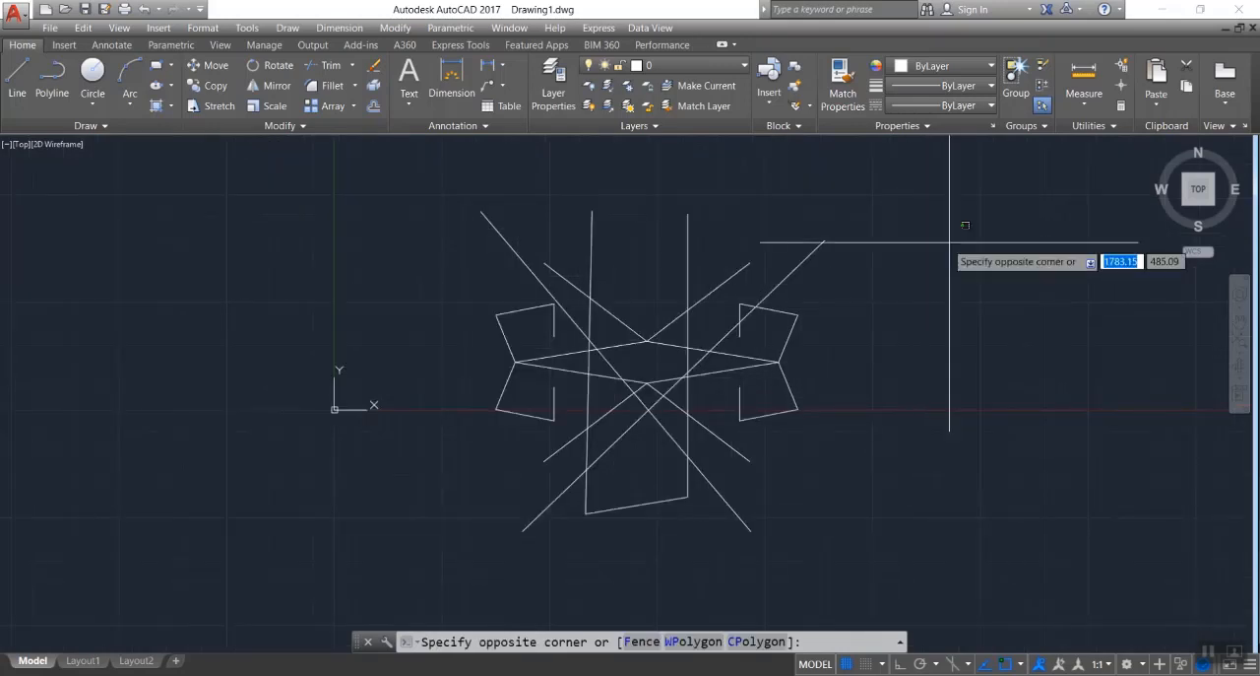
click(426, 529)
key(Delete)
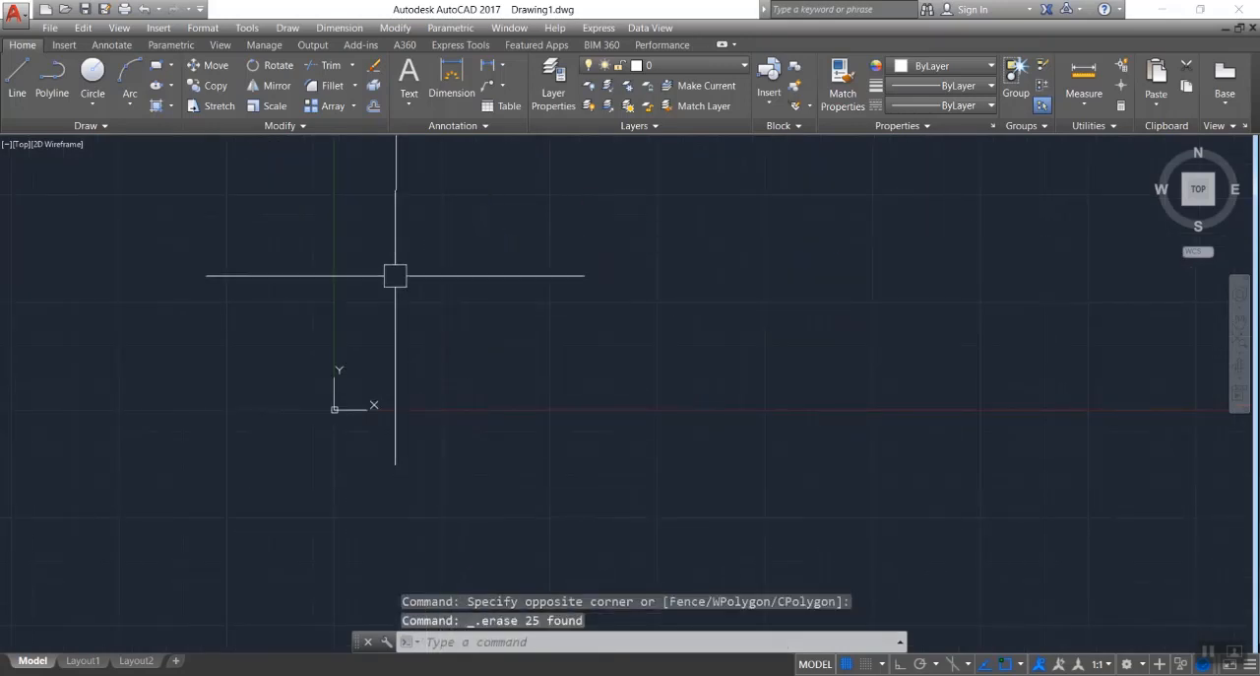
Draw a circle freehand above and to the right of the origin.
scroll(395, 276, up, 1)
click(93, 79)
click(390, 214)
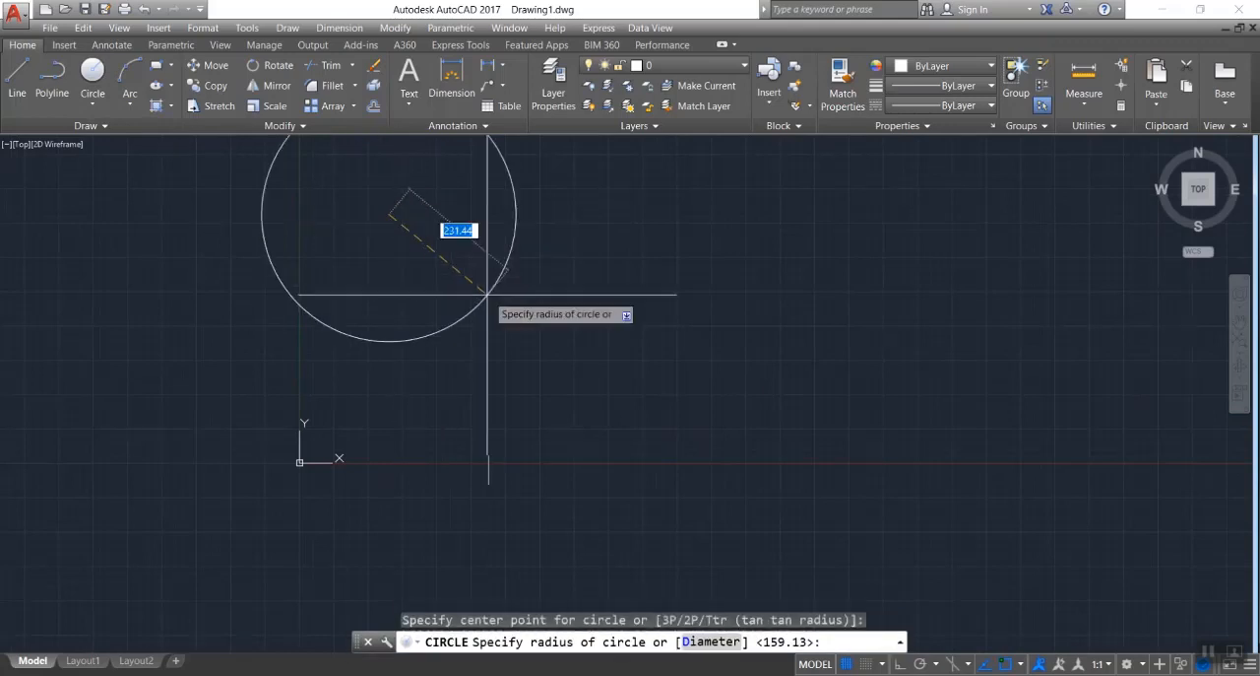
click(420, 275)
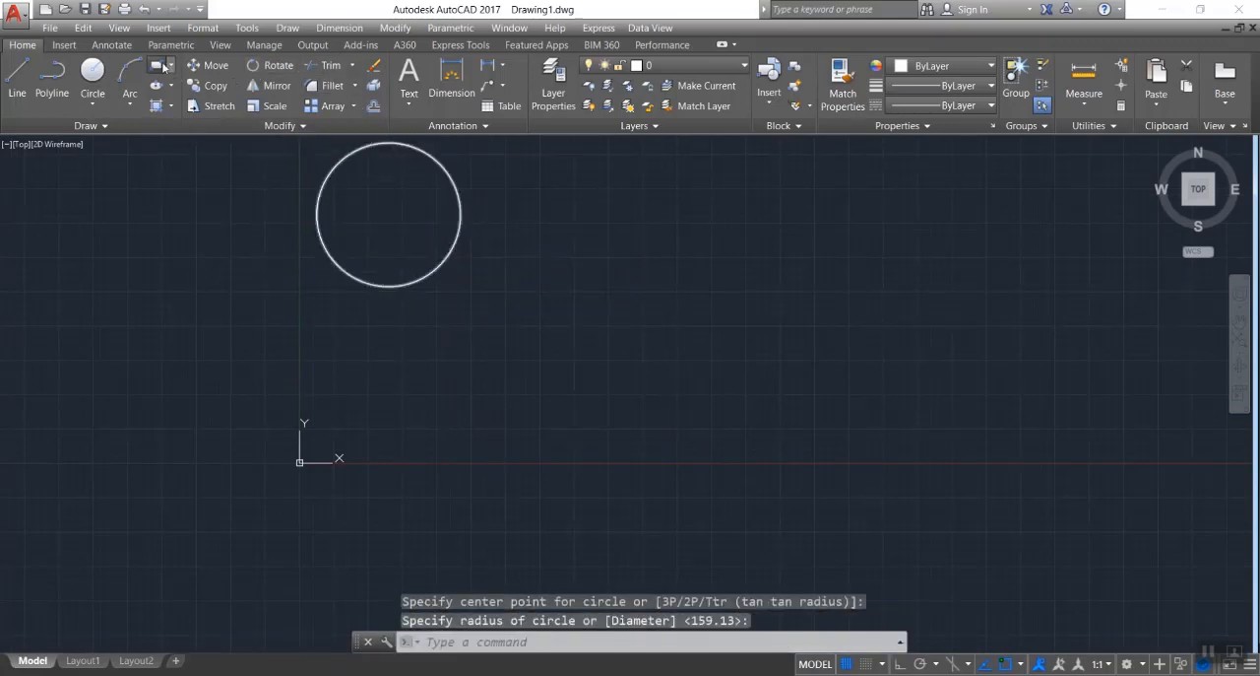
Draw a rectangle smaller than the circle, at some distance to its right.
click(160, 66)
click(605, 191)
scroll(683, 309, up, 3)
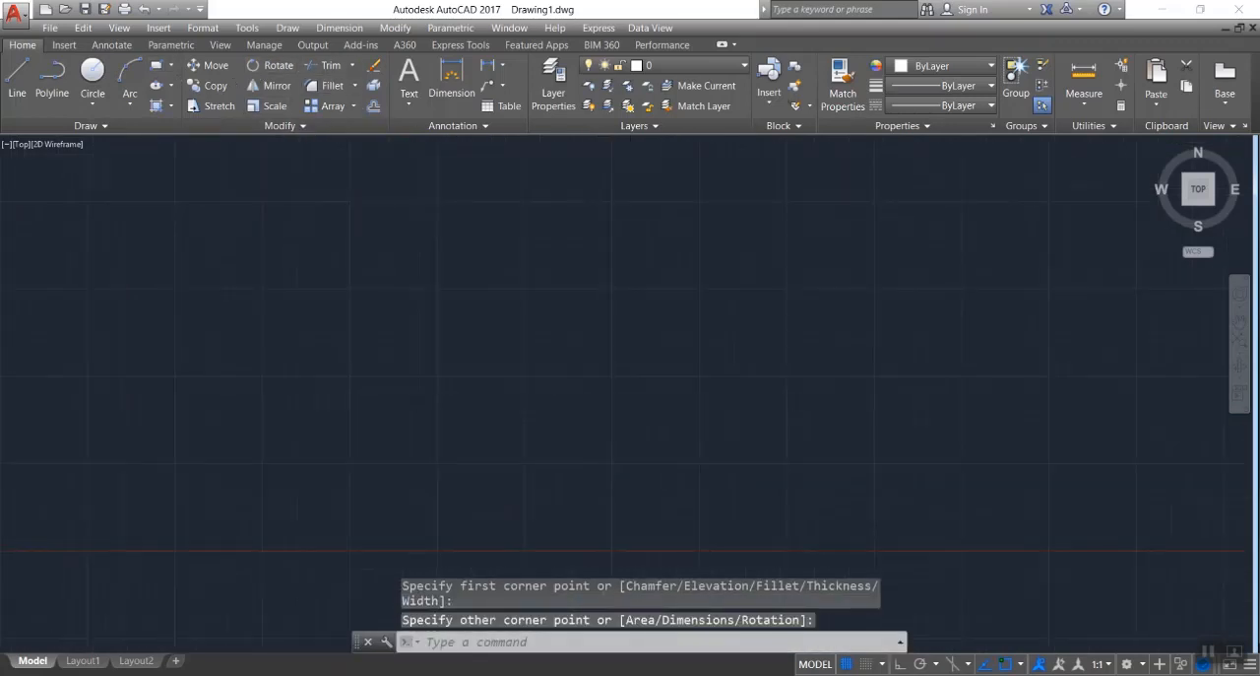
scroll(602, 407, down, 4)
scroll(521, 259, up, 2)
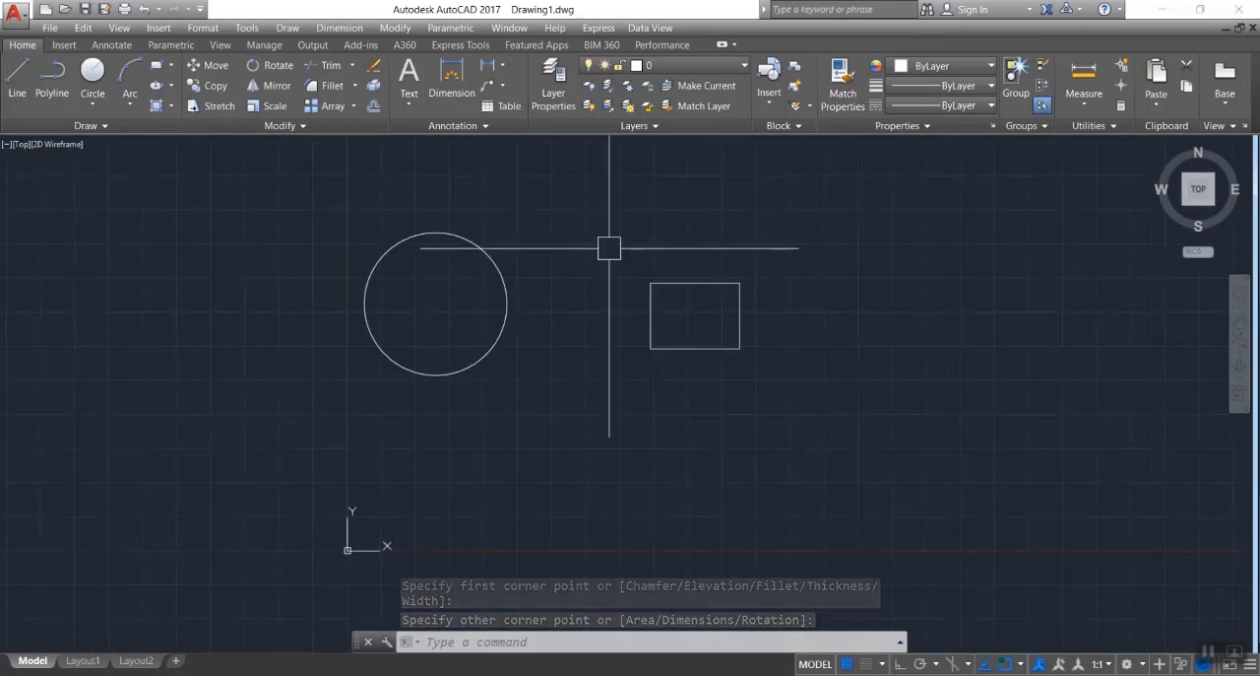
Offset the circle outward eight times at a distance of 20 using the Multiple option.
text(O)
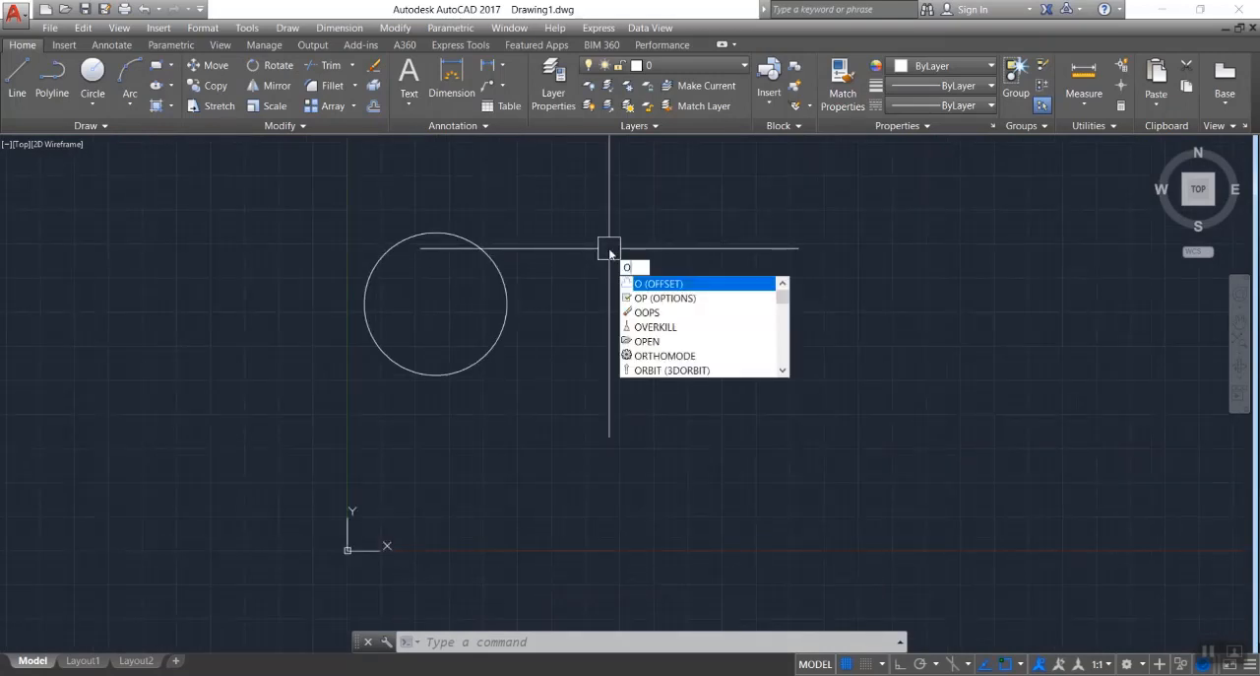
key(Return)
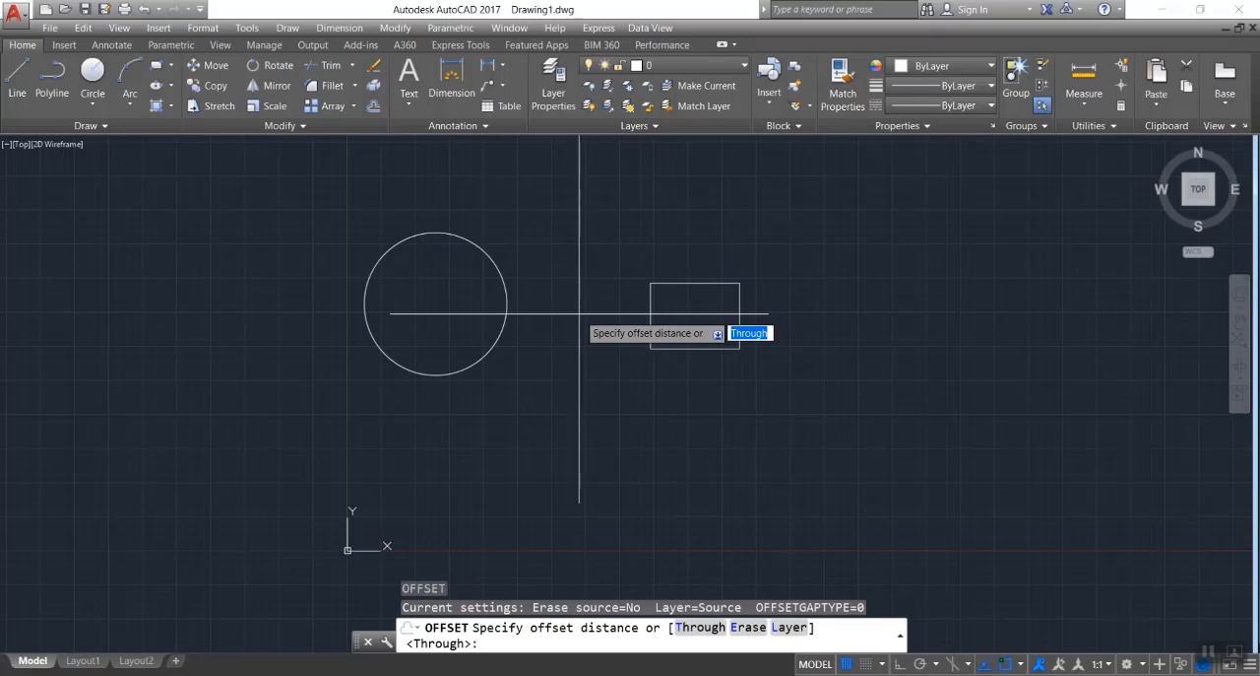
text(20)
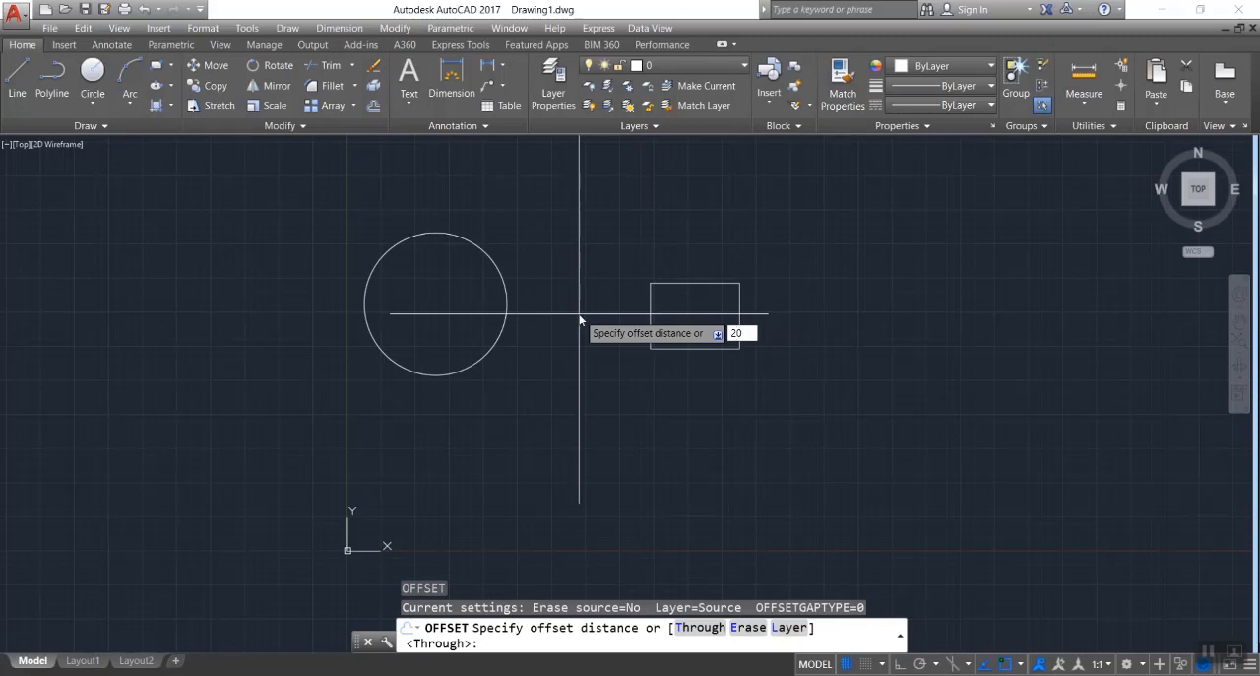
key(Return)
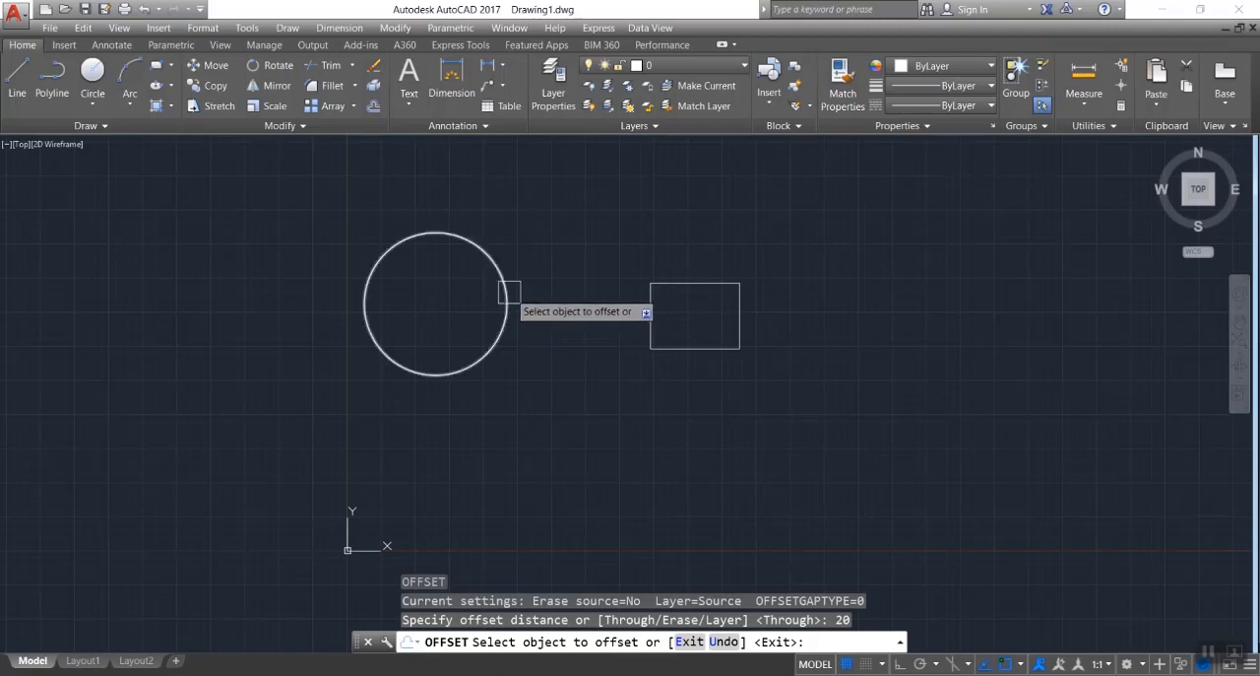
scroll(438, 307, up, 4)
scroll(571, 353, down, 2)
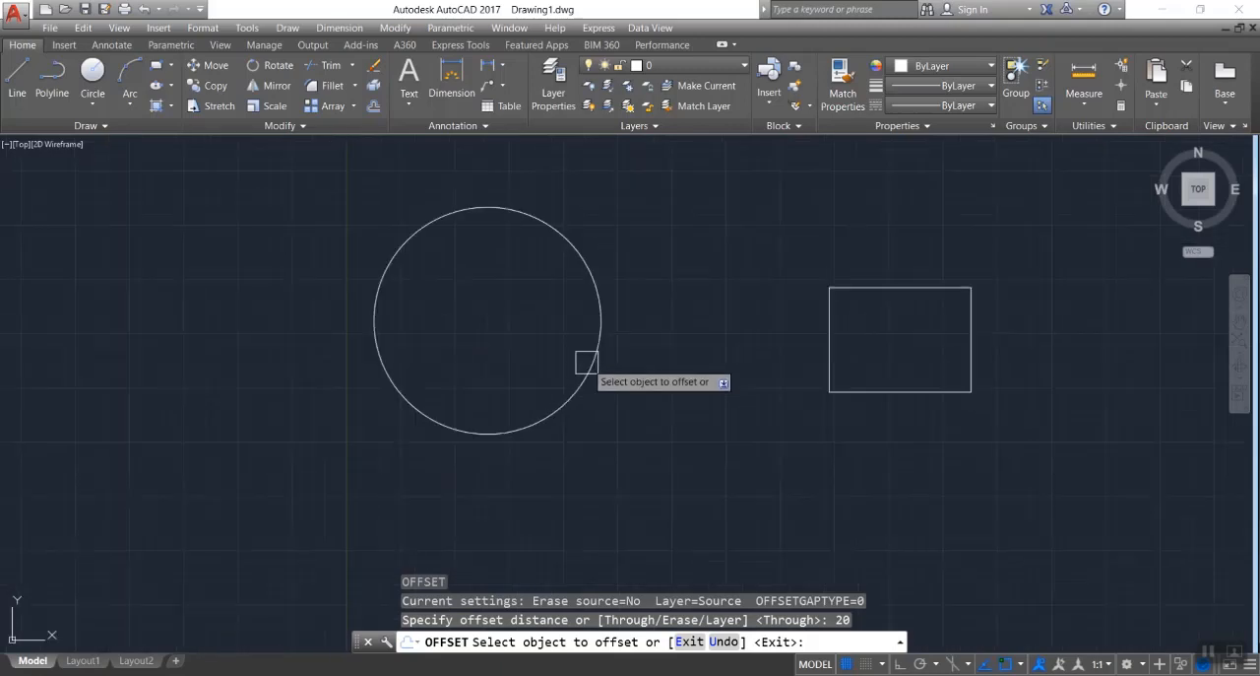
click(598, 283)
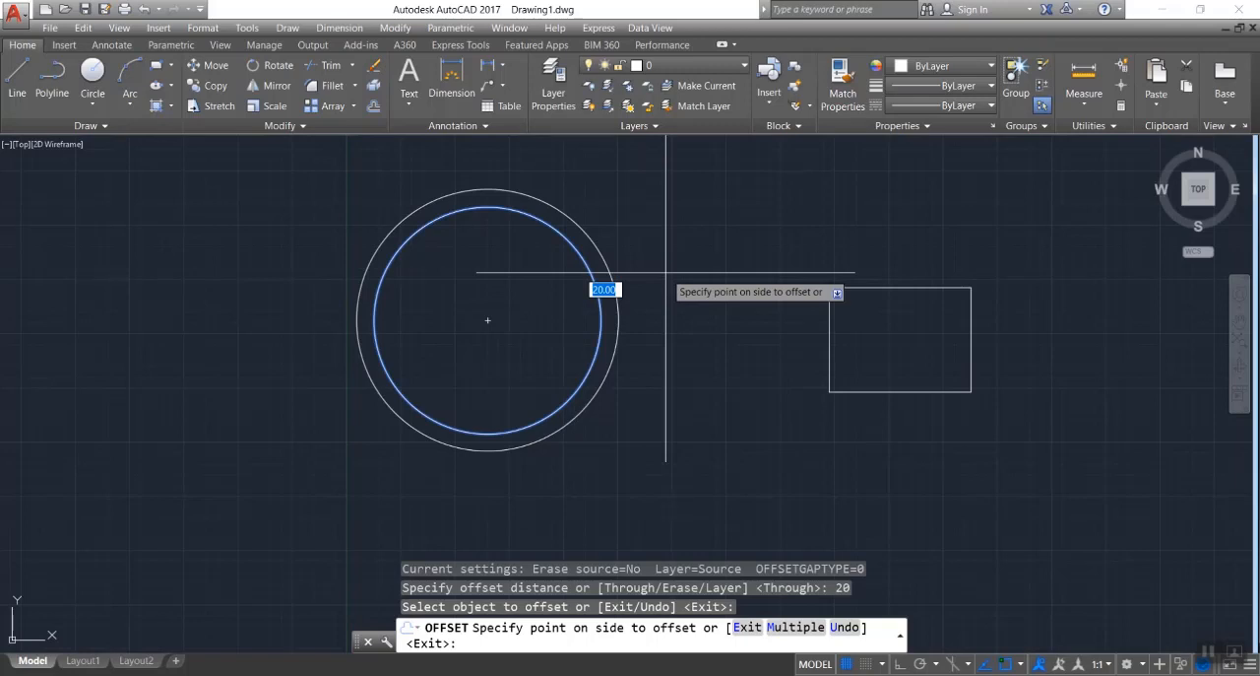
text(m)
key(Return)
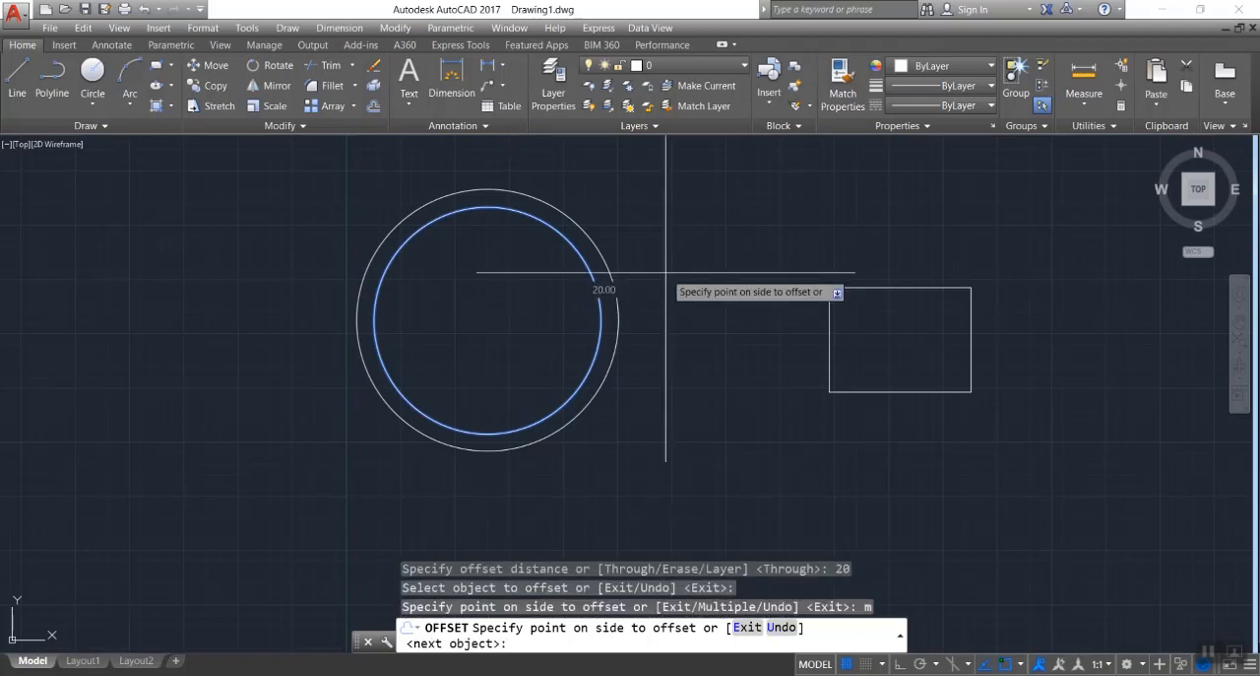
click(666, 272)
click(763, 256)
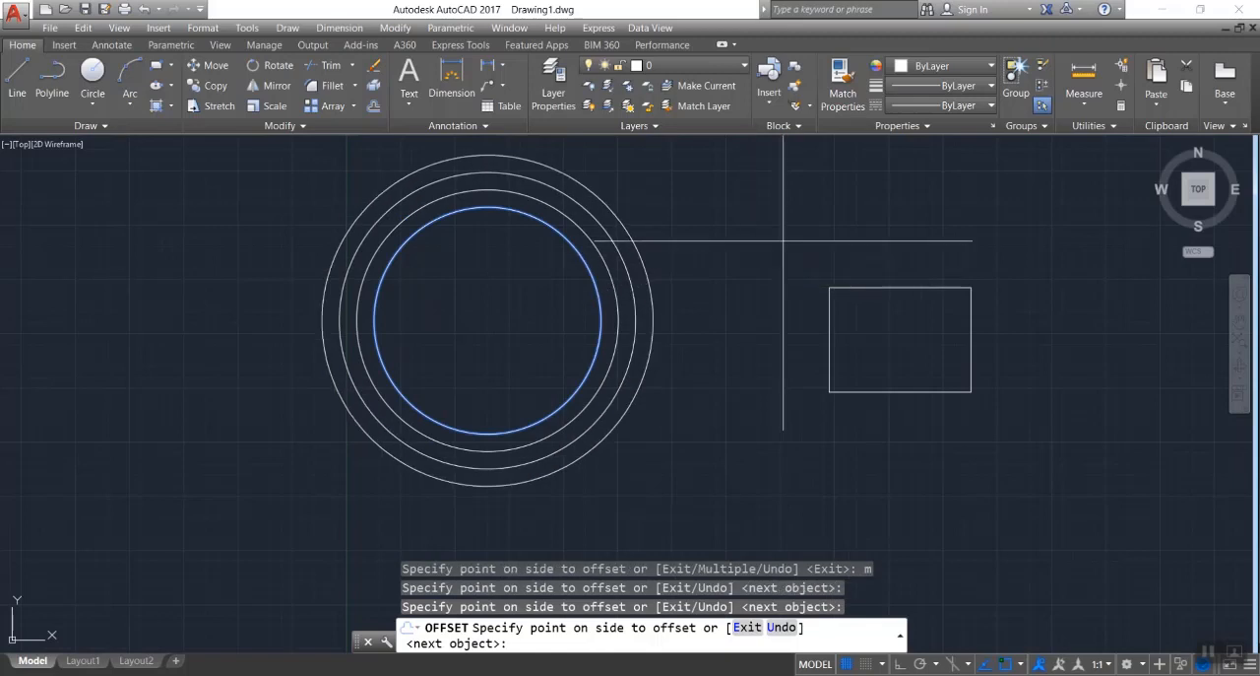
click(783, 242)
click(788, 242)
click(810, 233)
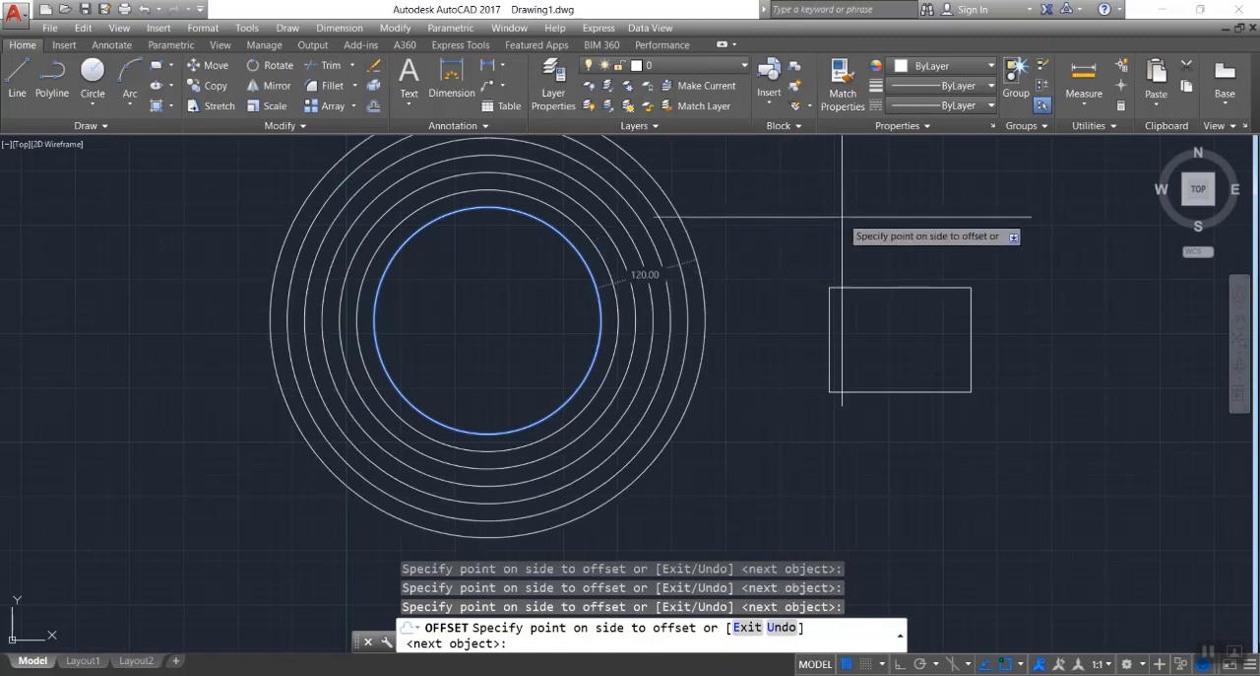
click(843, 218)
click(844, 218)
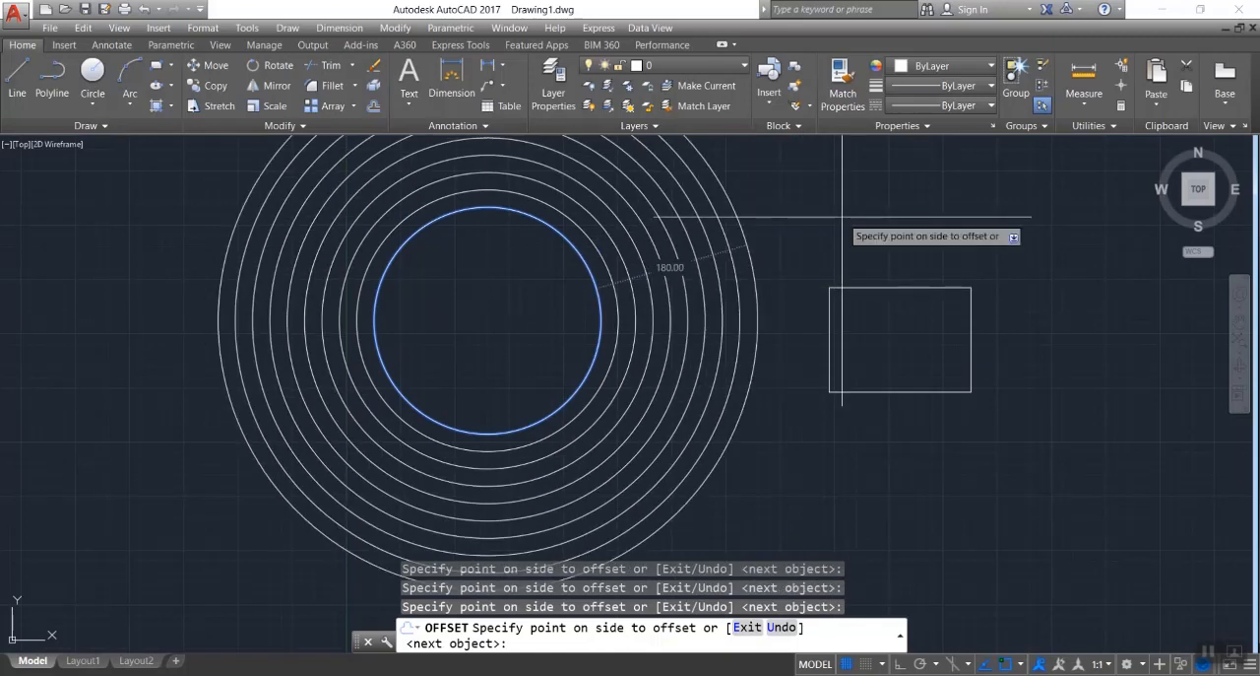
key(Return)
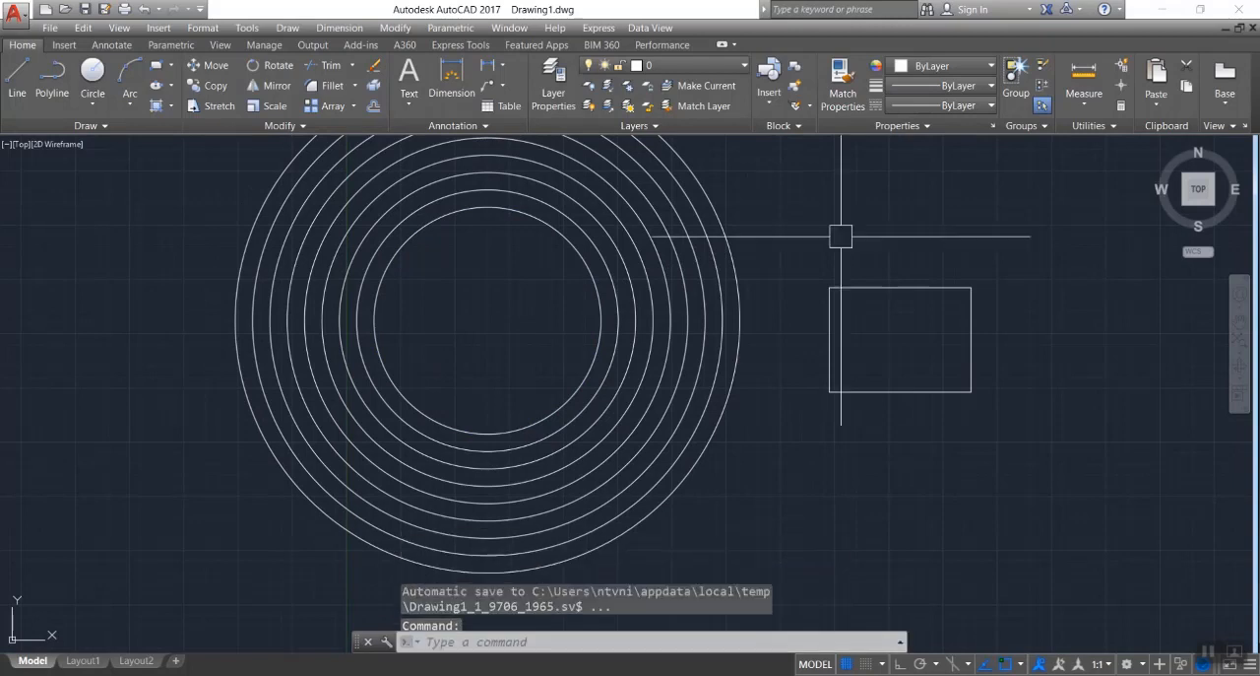
key(Escape)
Erase the eight offset circles, leaving only the original inner circle beside the rectangle.
click(791, 179)
click(602, 286)
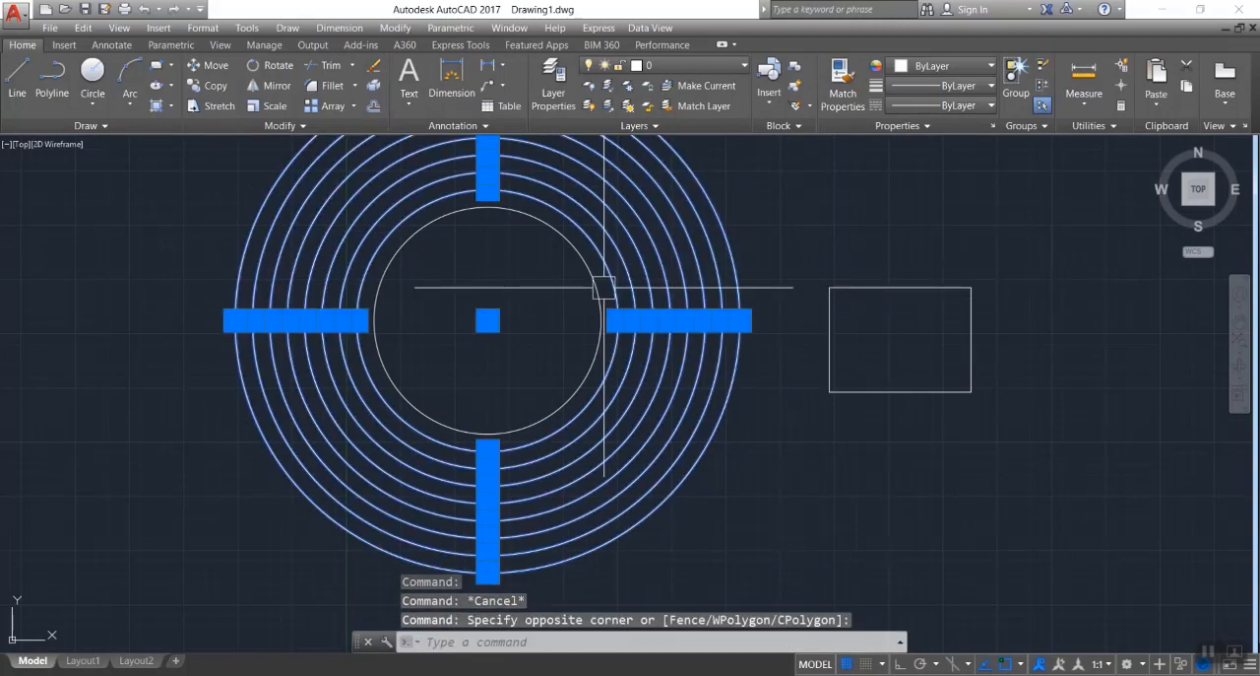
key(Delete)
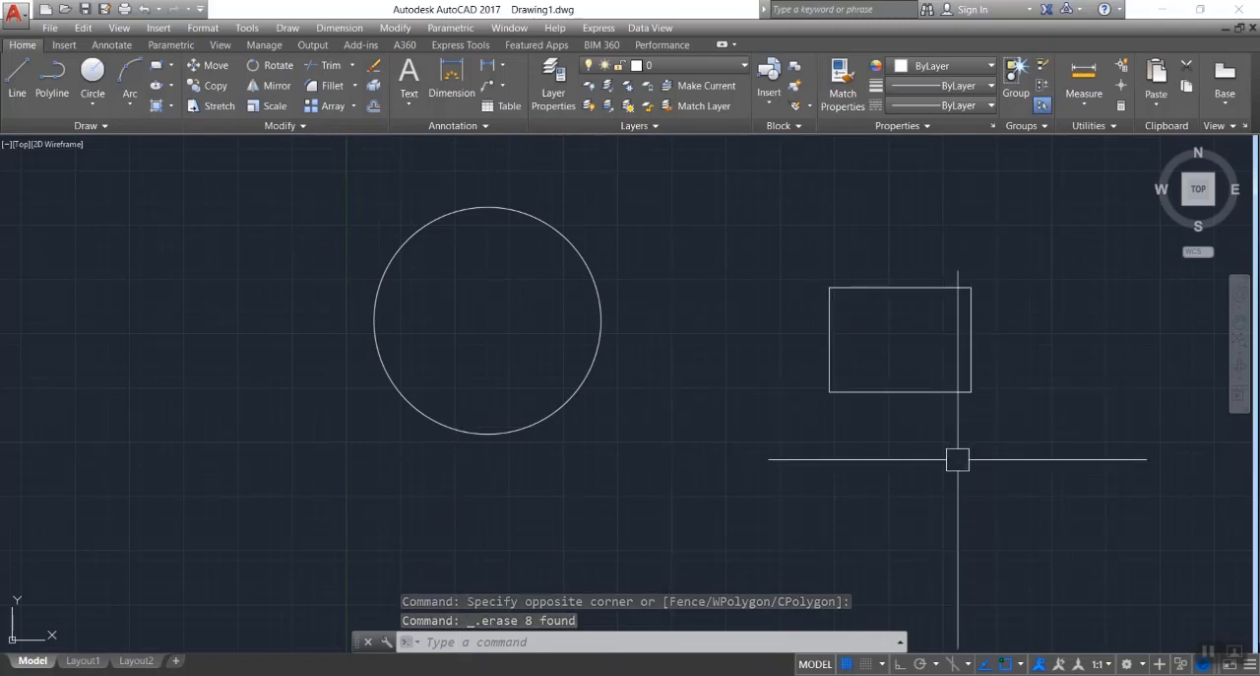
Offset the rectangle inward once at a distance of 10.
text(o)
key(Return)
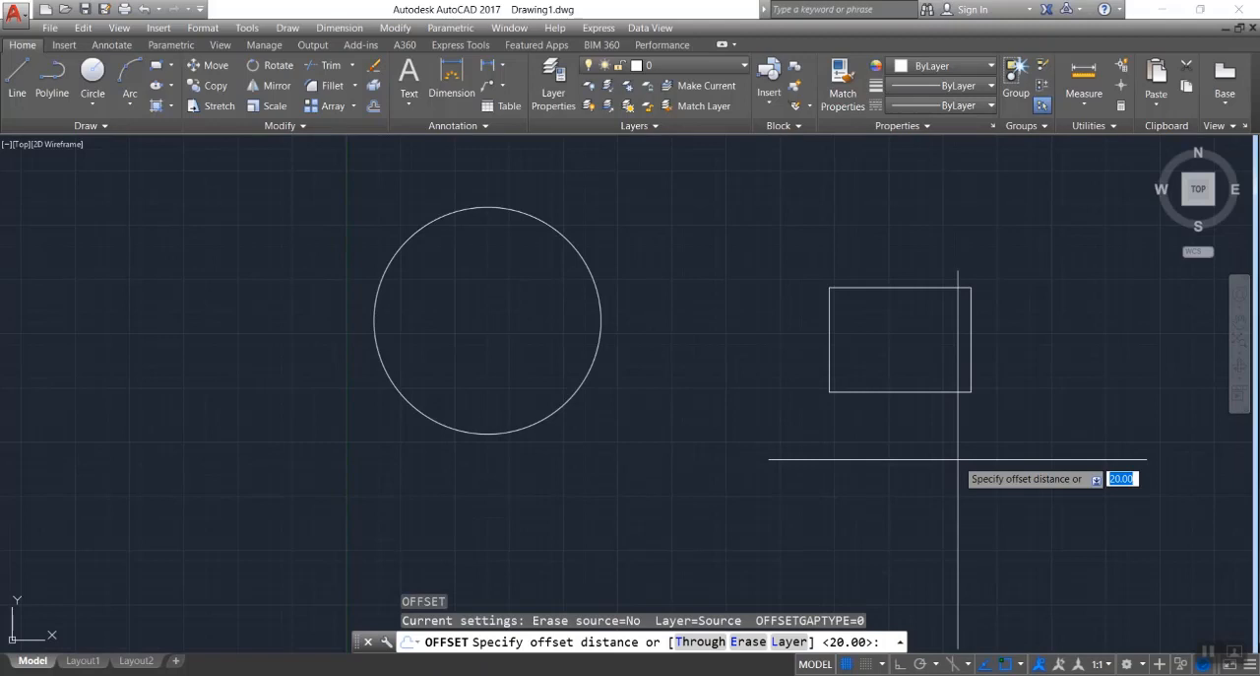
text(10)
key(Return)
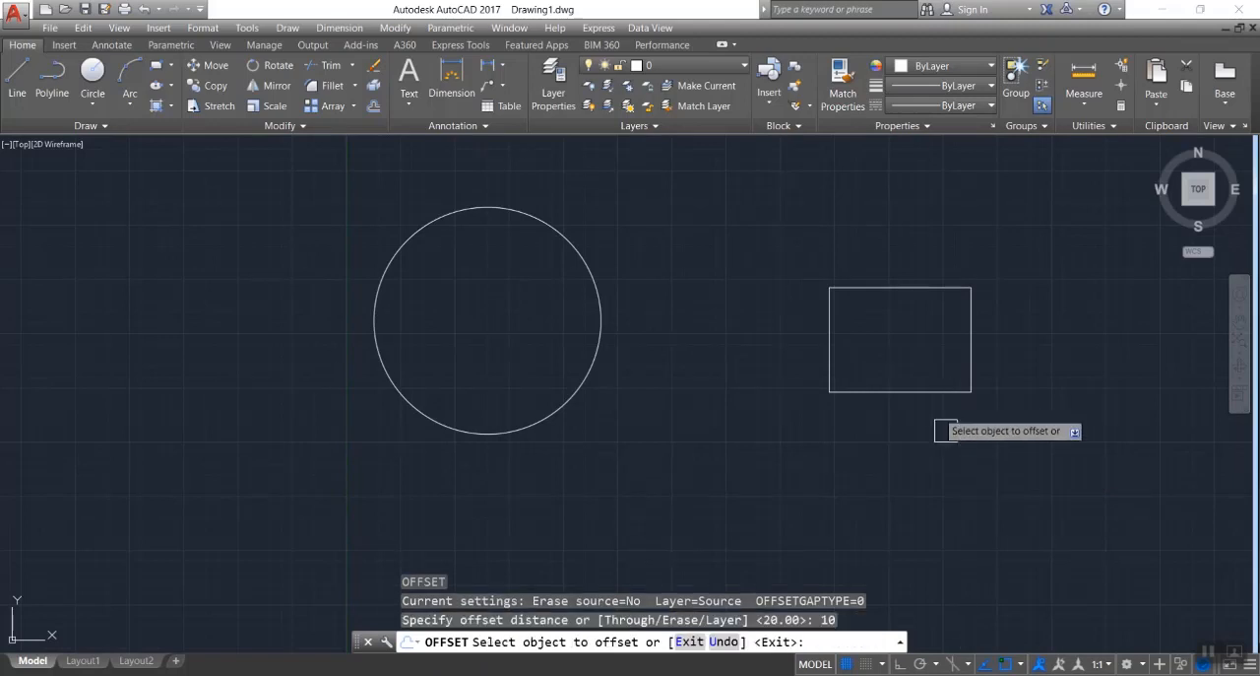
click(930, 397)
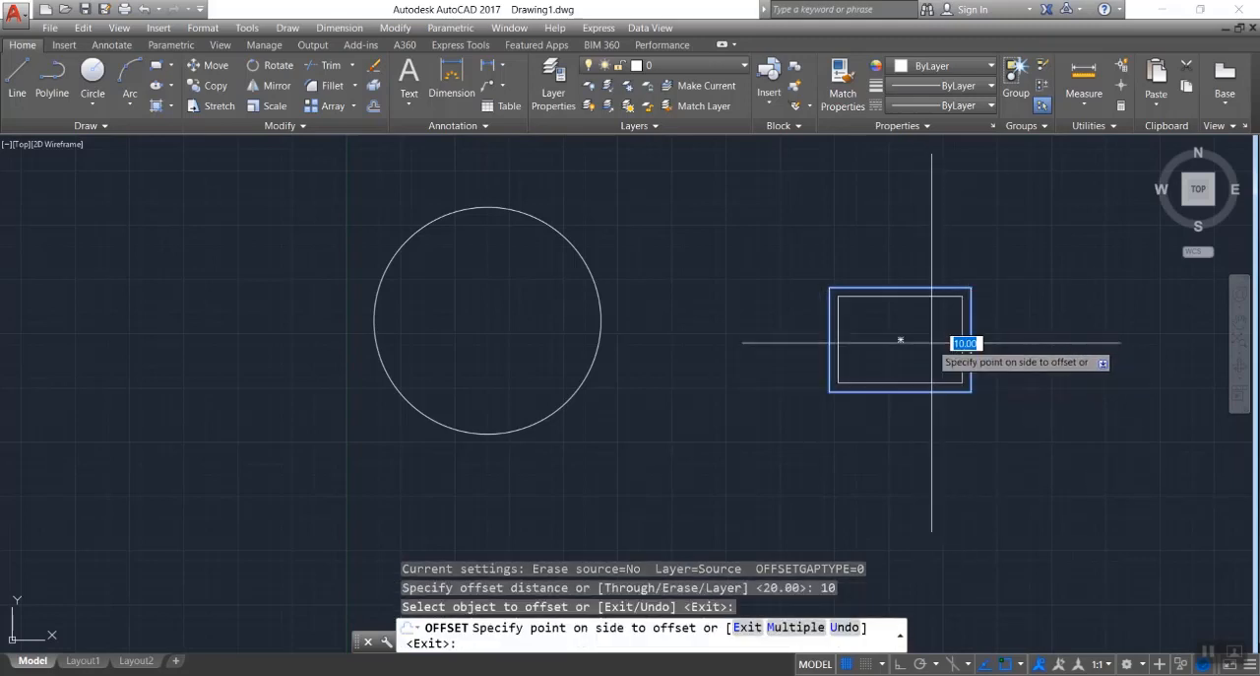
click(932, 343)
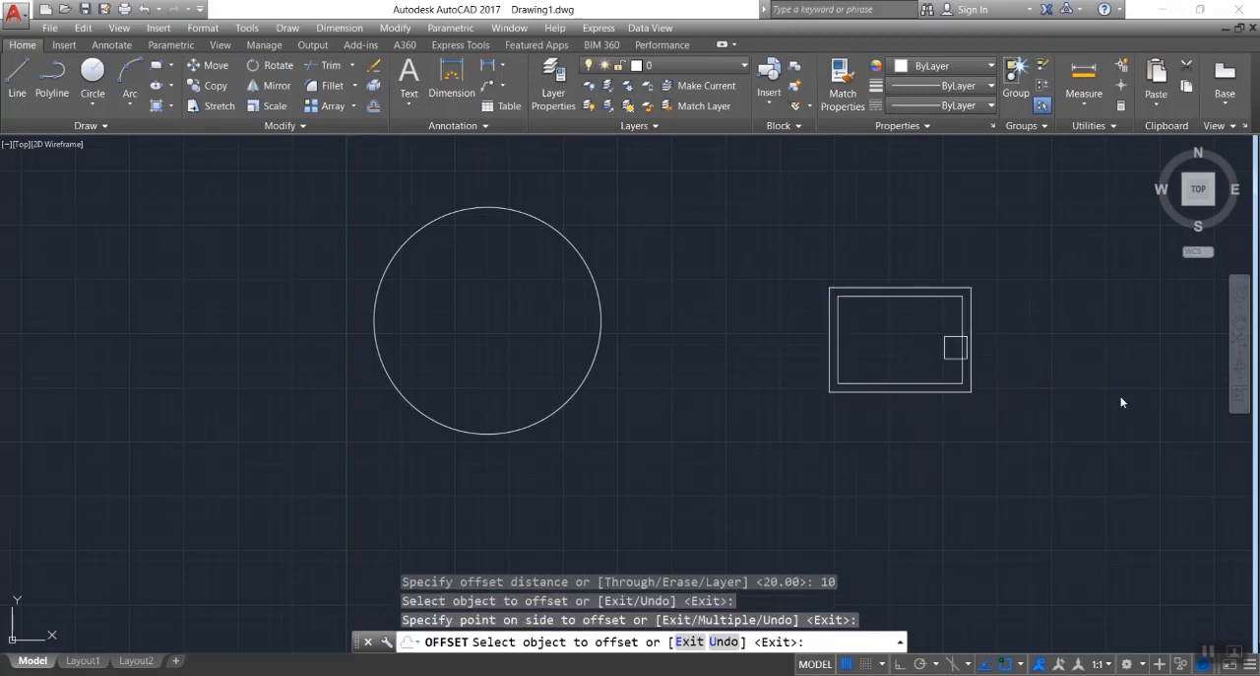
text(o)
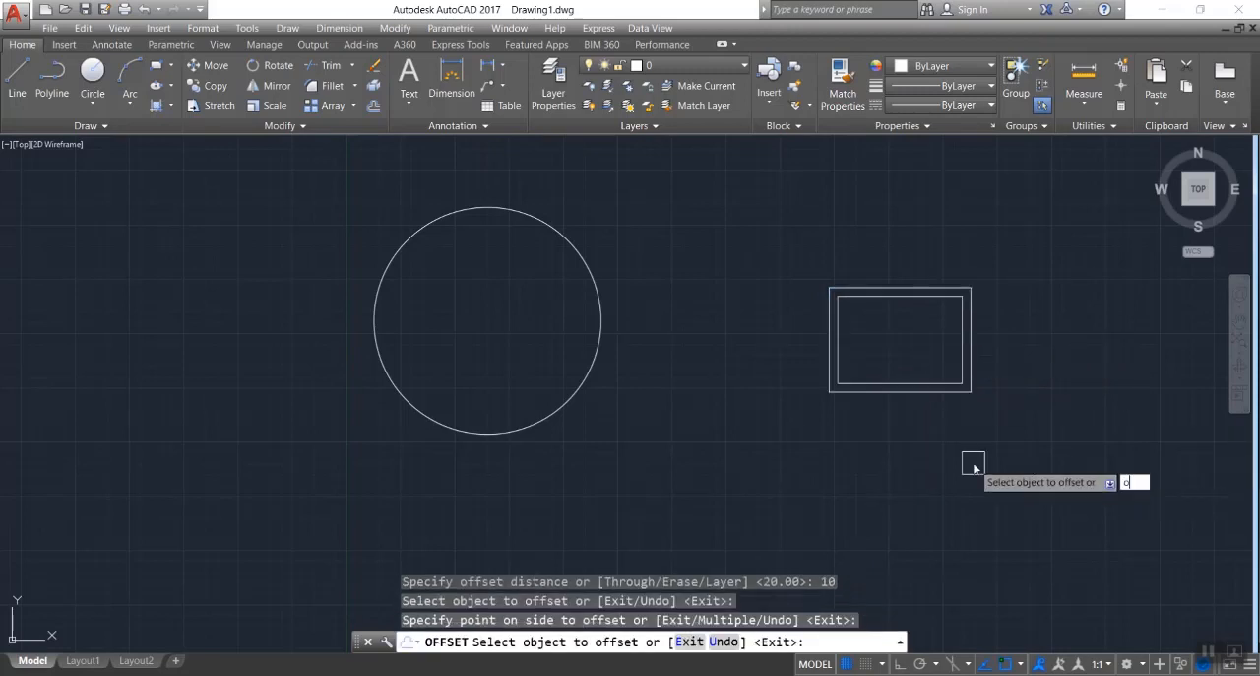
key(Return)
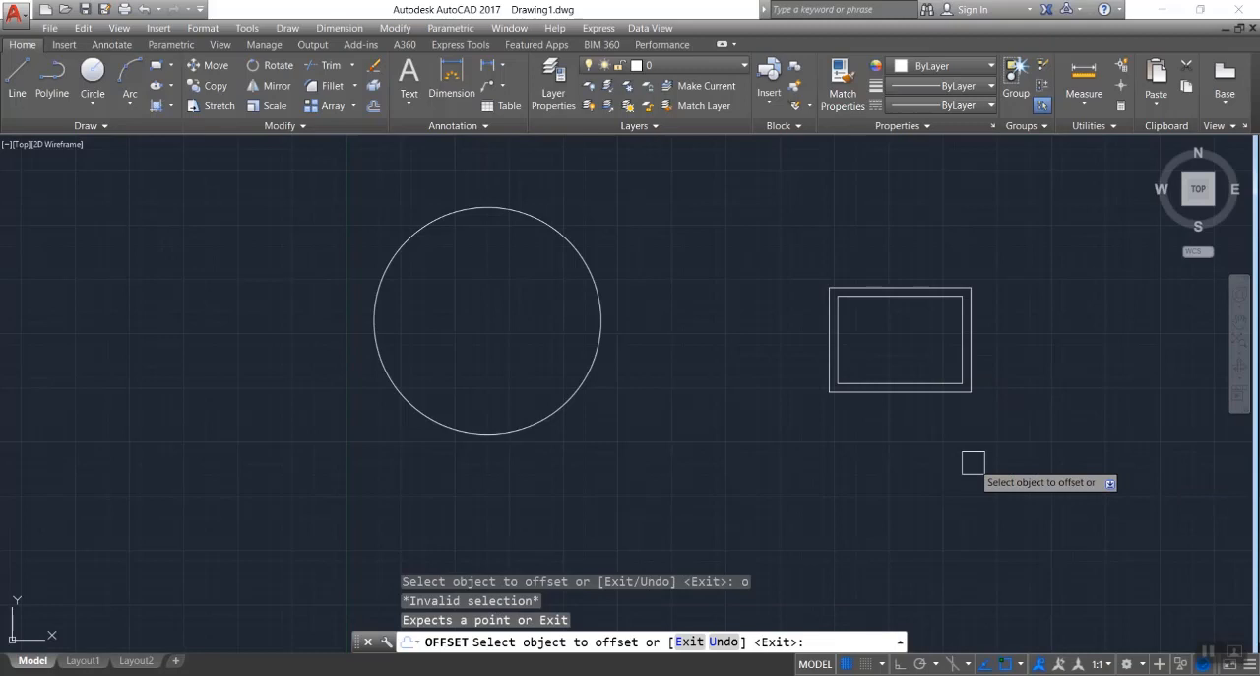
key(Escape)
Offset the inner rectangle inward three times at a distance of 10 using the Multiple option.
text(o)
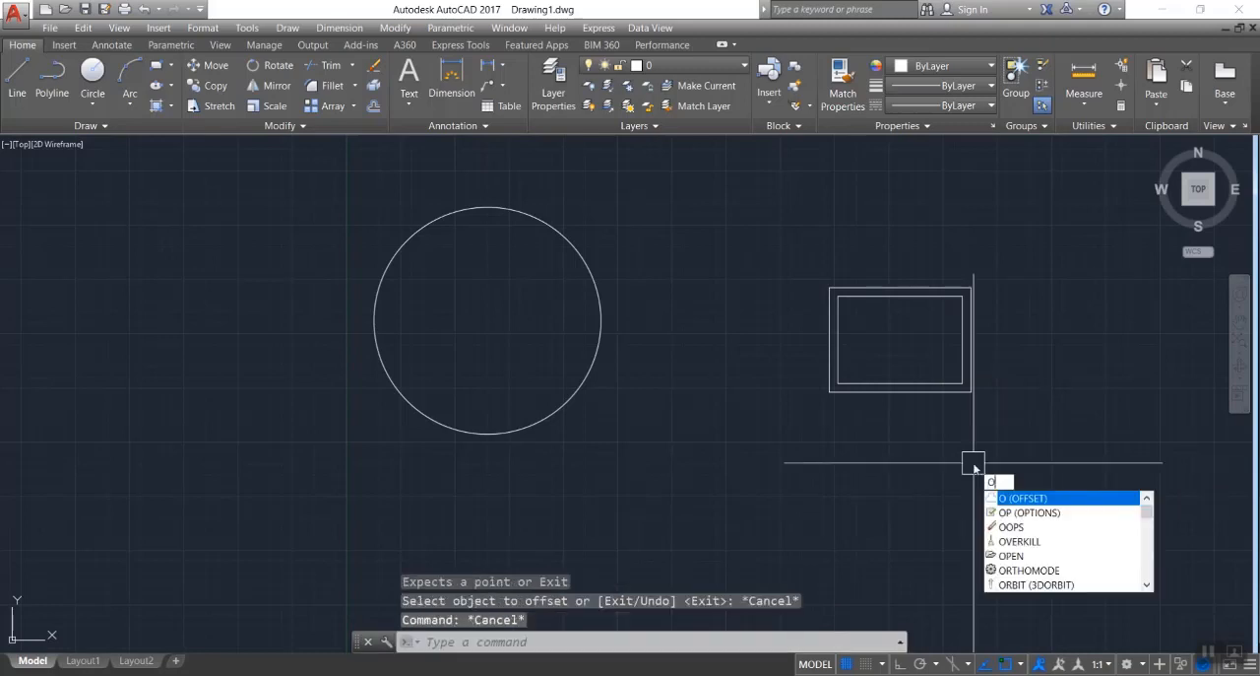
key(Return)
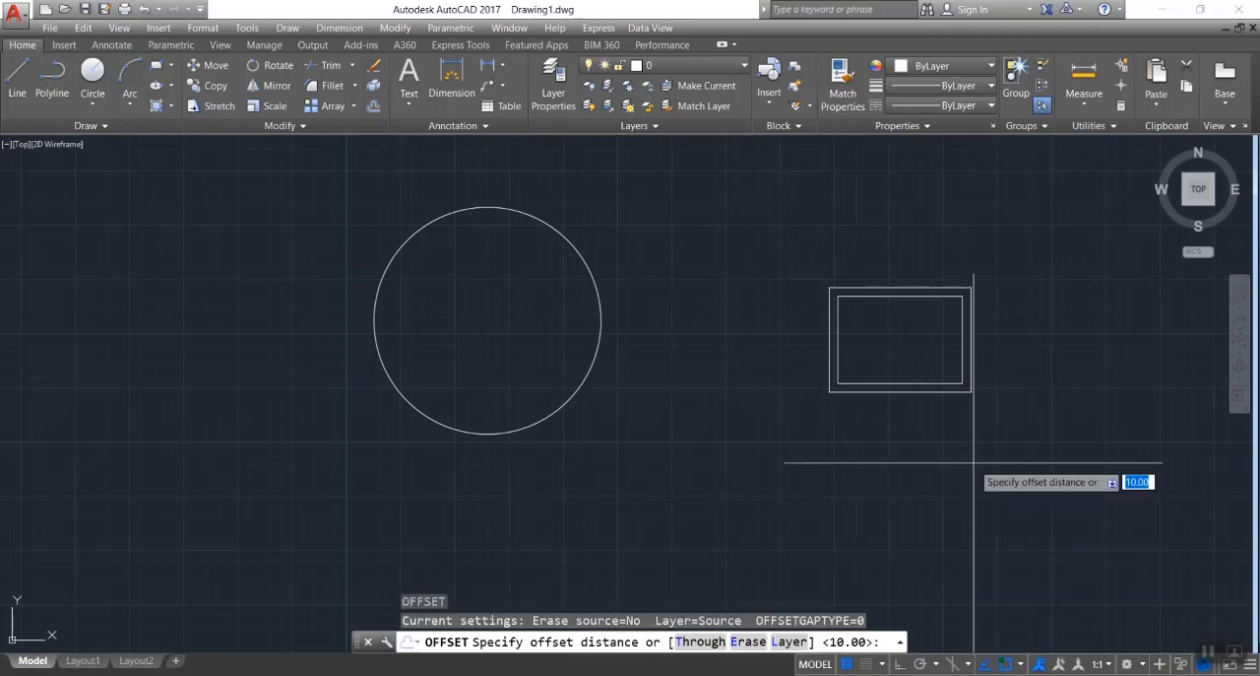
text(10)
key(Return)
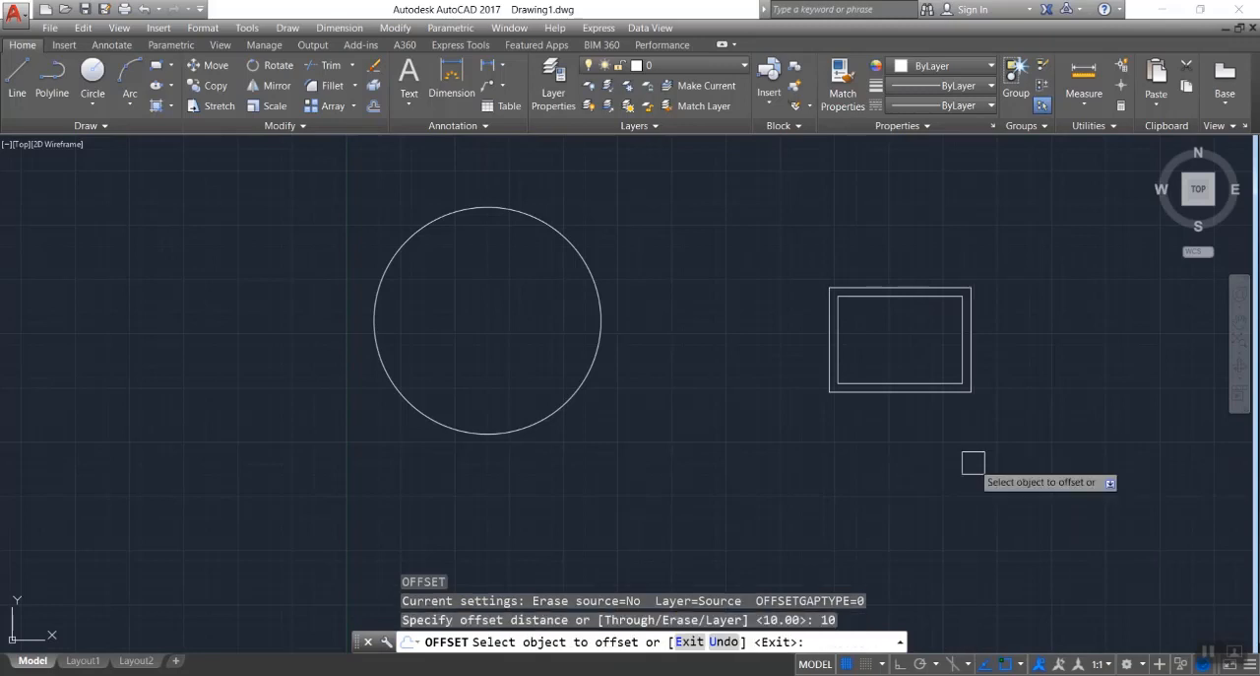
click(929, 381)
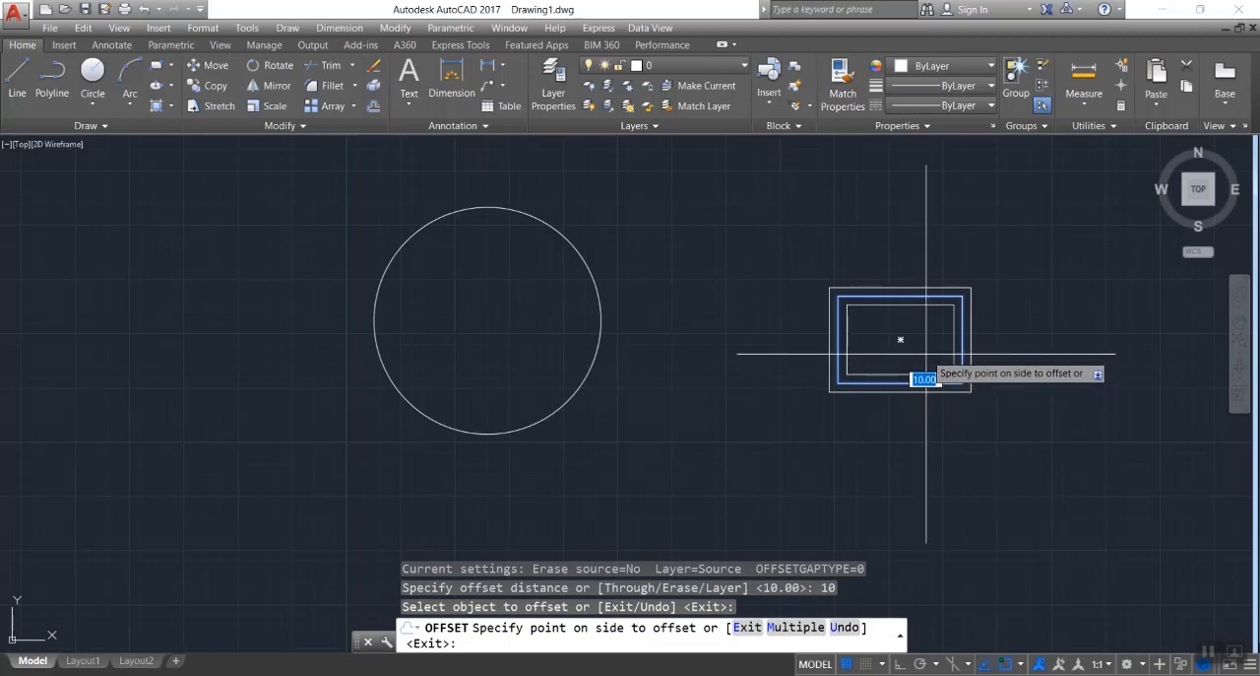
text(m)
key(Return)
click(926, 355)
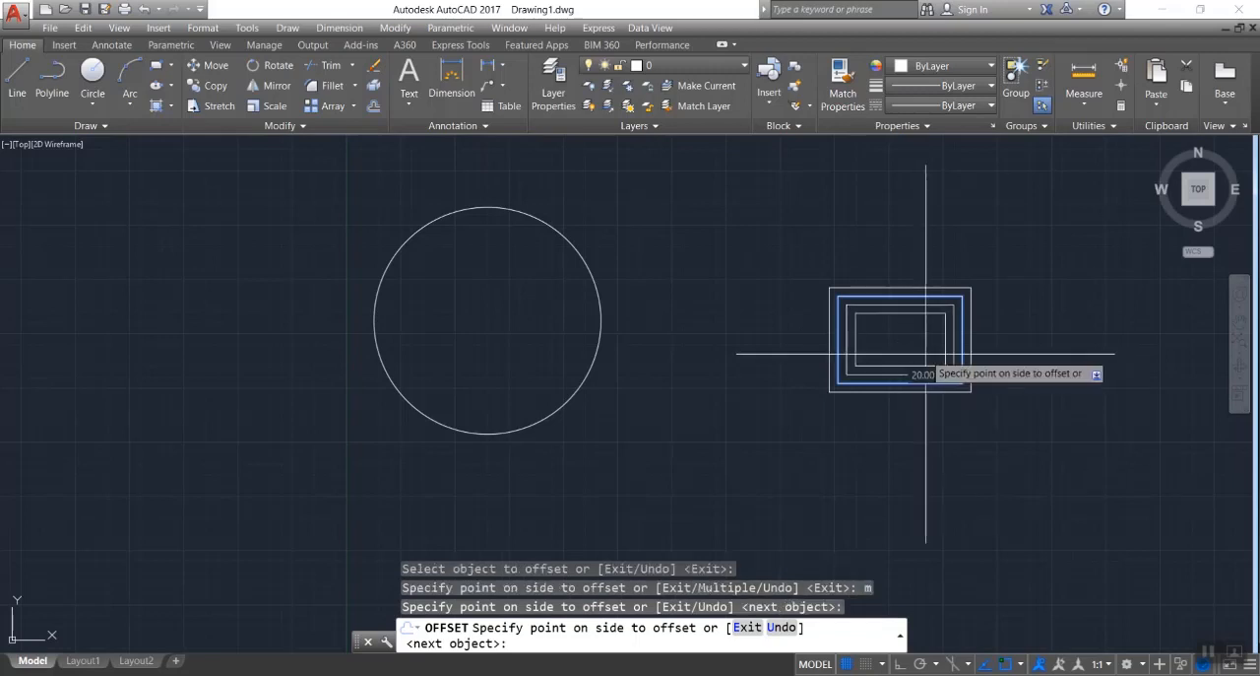
click(914, 346)
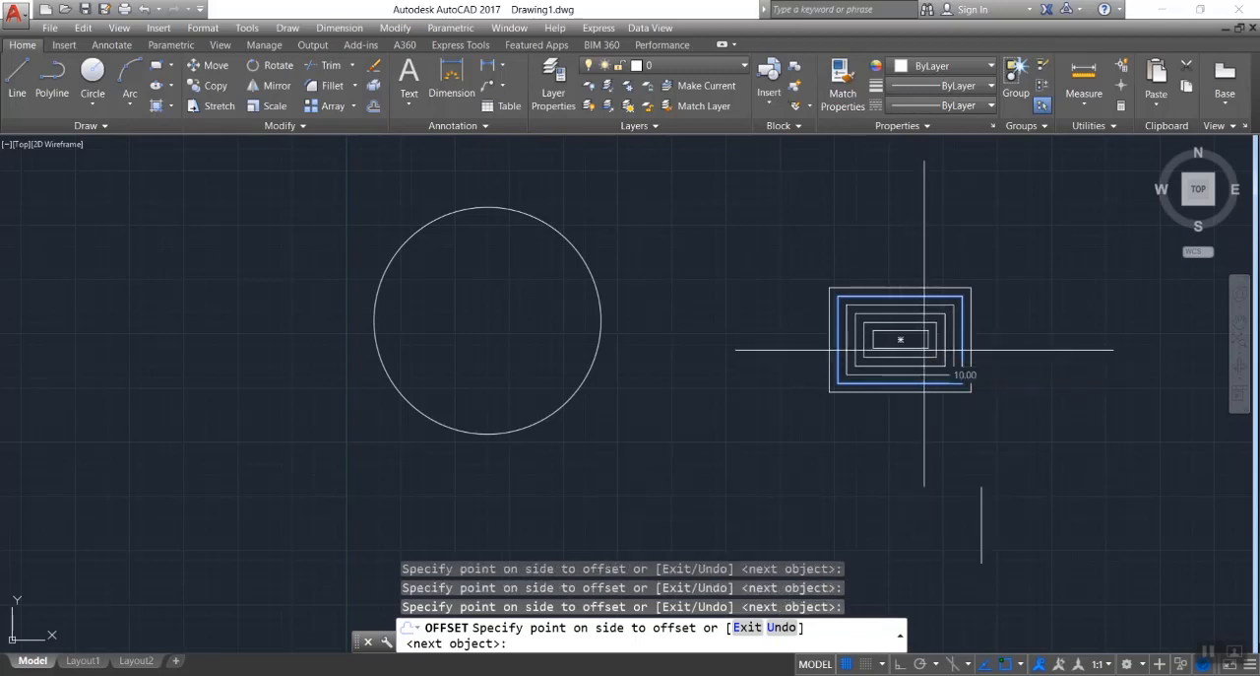
key(Escape)
Erase the circle and all the nested rectangles.
click(1033, 206)
click(148, 497)
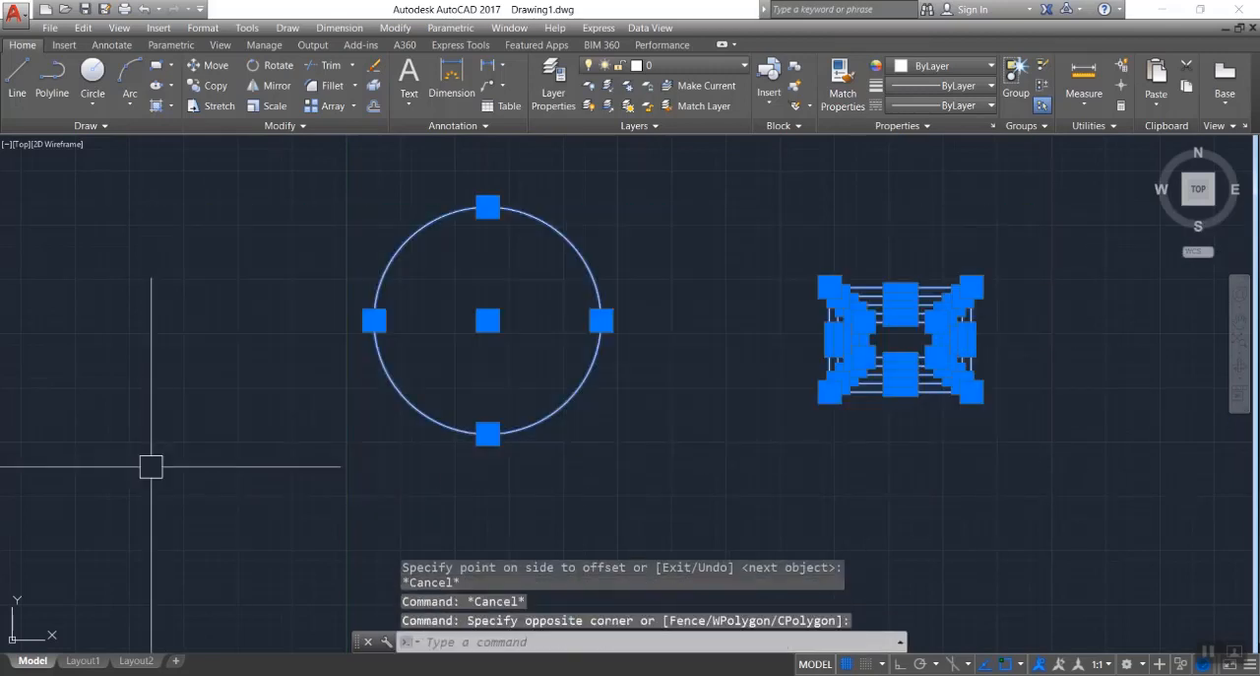
key(Delete)
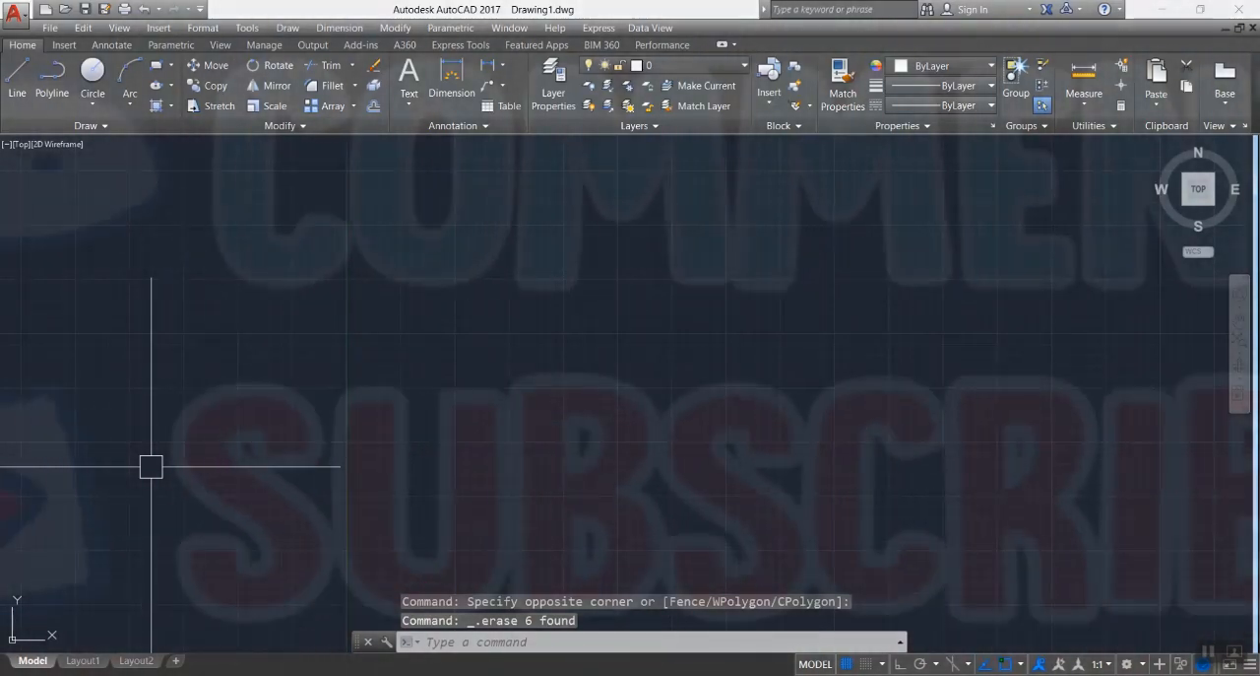